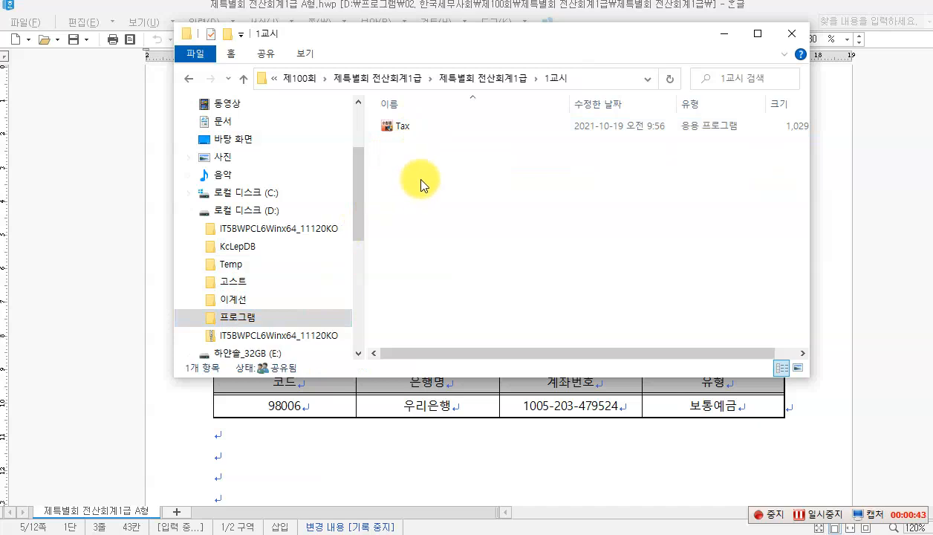
Step: Launch Tax.exe and install the exam base data with the candidate's exam number and name
double_click(401, 128)
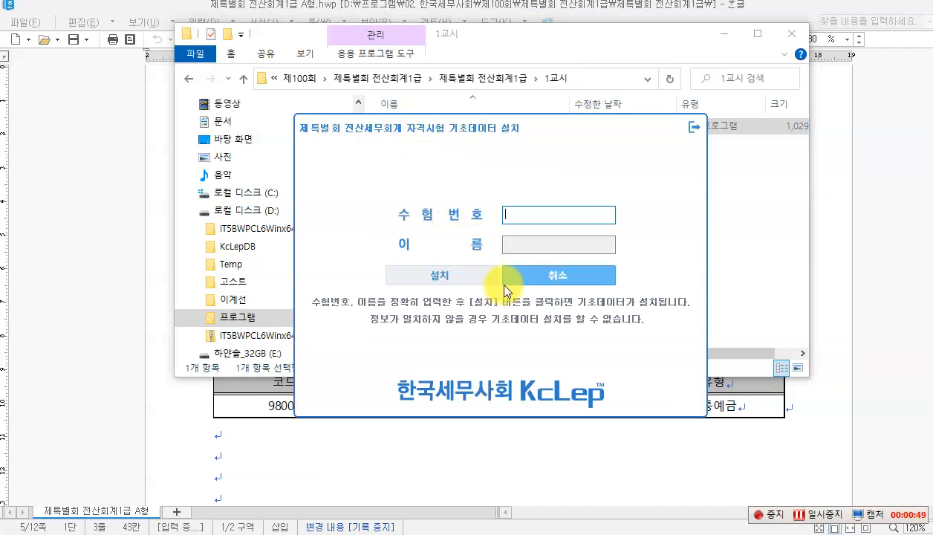
key(Tab)
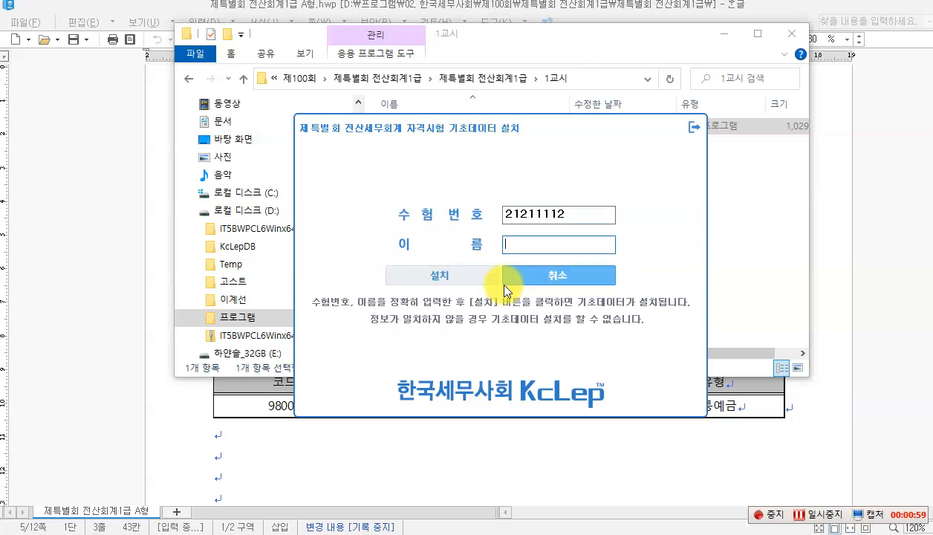
text(하얀소ㄹ)
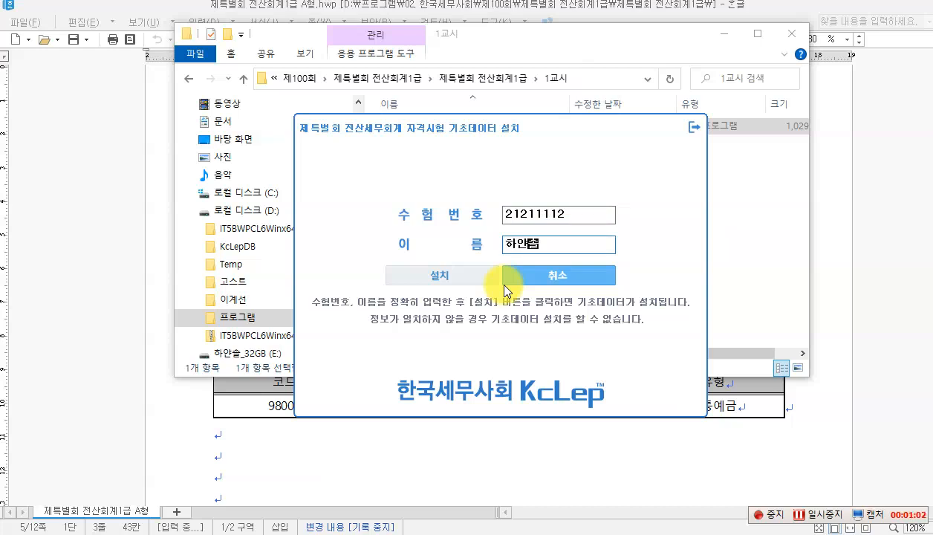
click(446, 276)
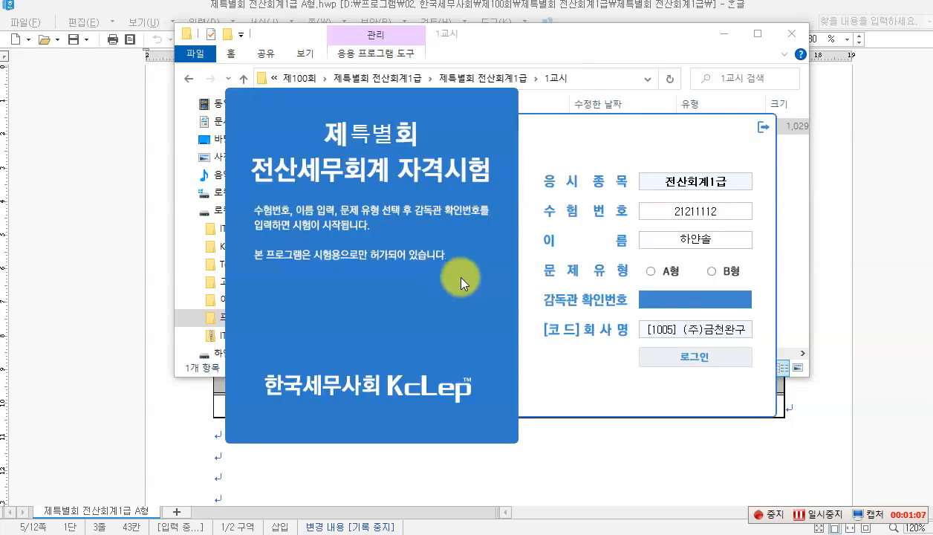
Step: Log in to the exam as type A (A형) with the supervisor confirmation number
click(649, 272)
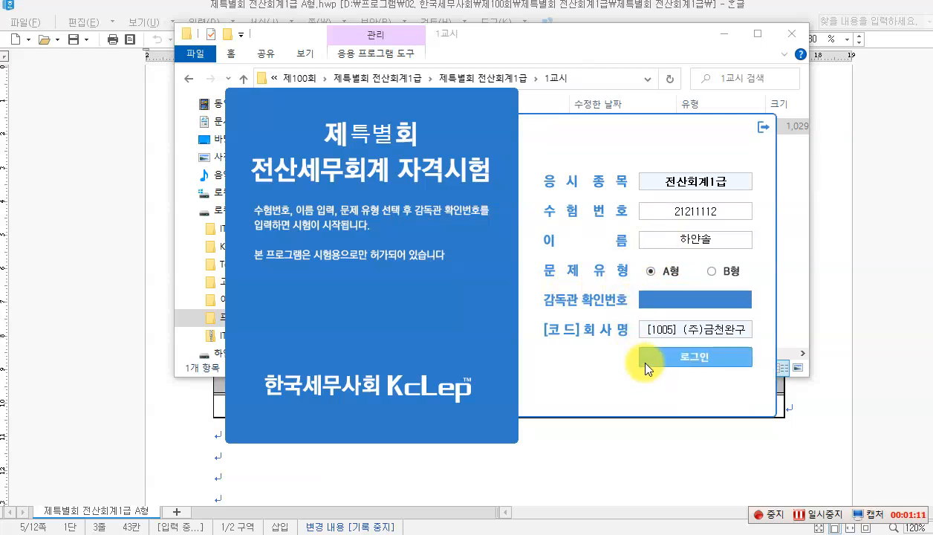
text(1011)
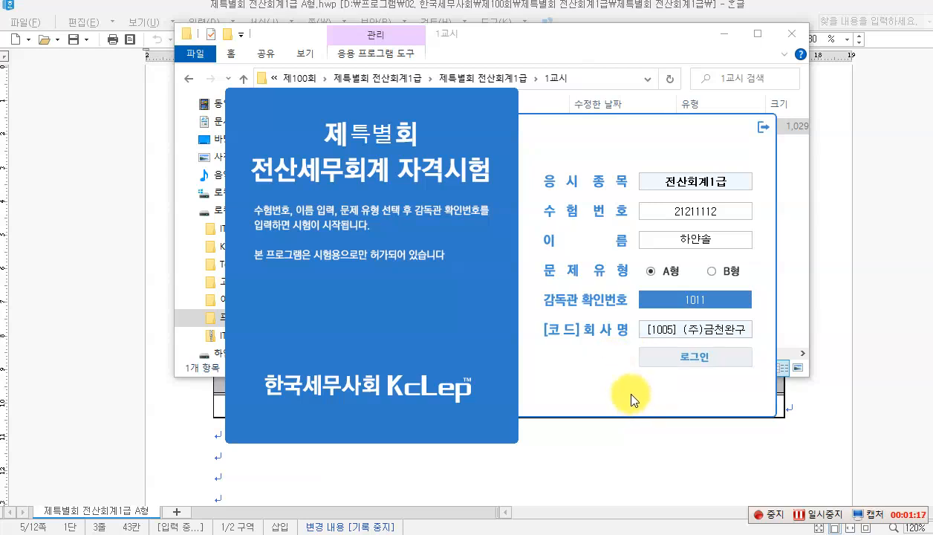
click(680, 360)
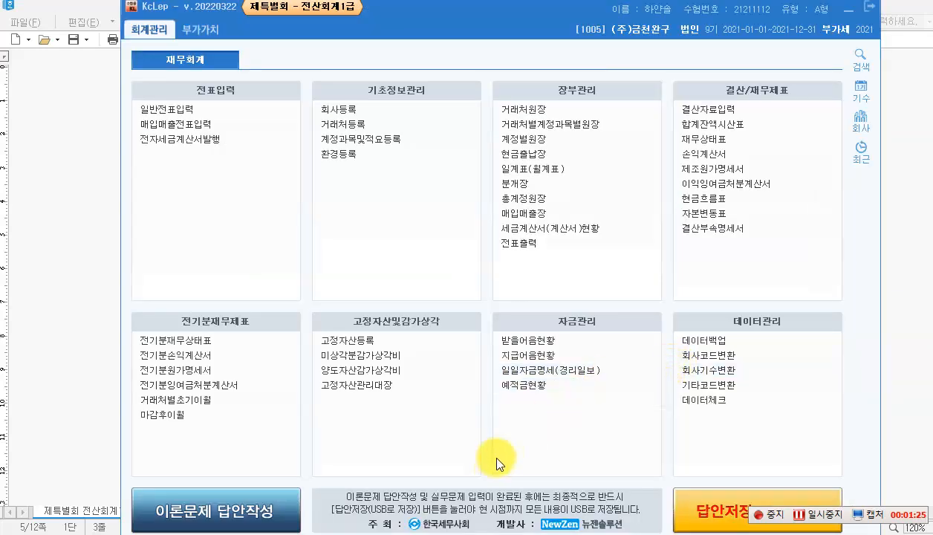
click(414, 534)
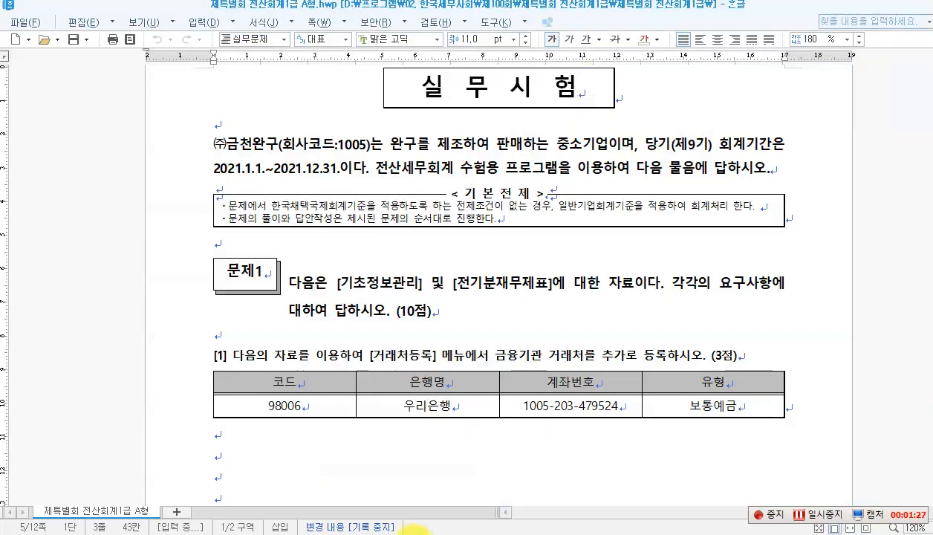
scroll(300, 319, down, 1)
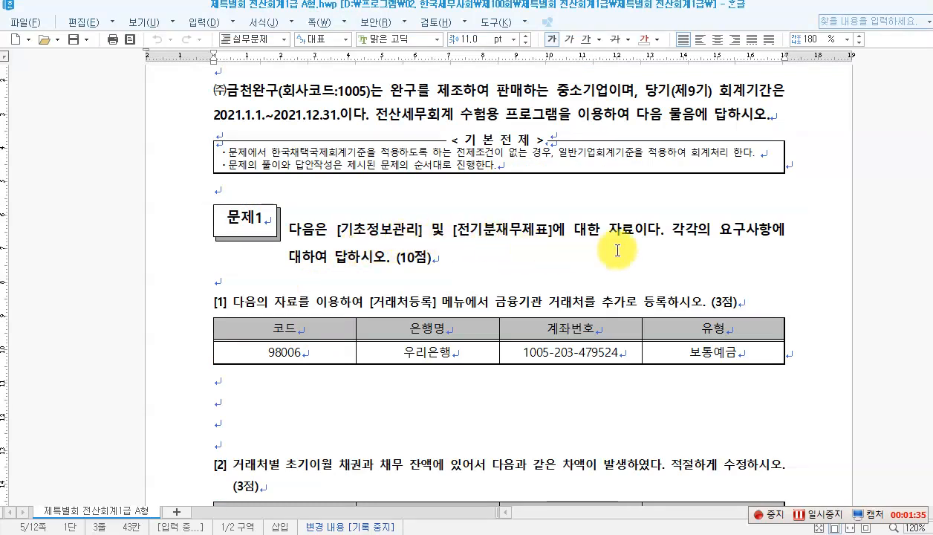
scroll(446, 259, down, 2)
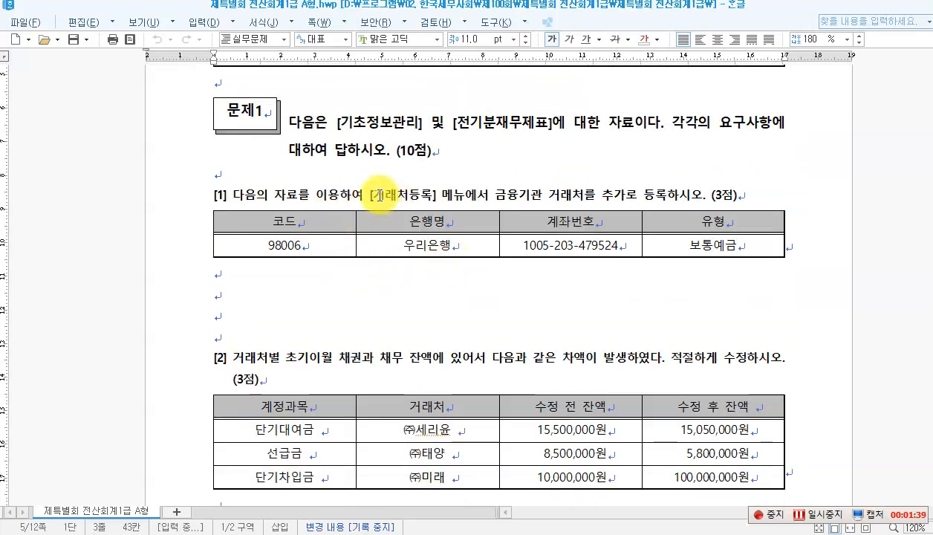
click(412, 195)
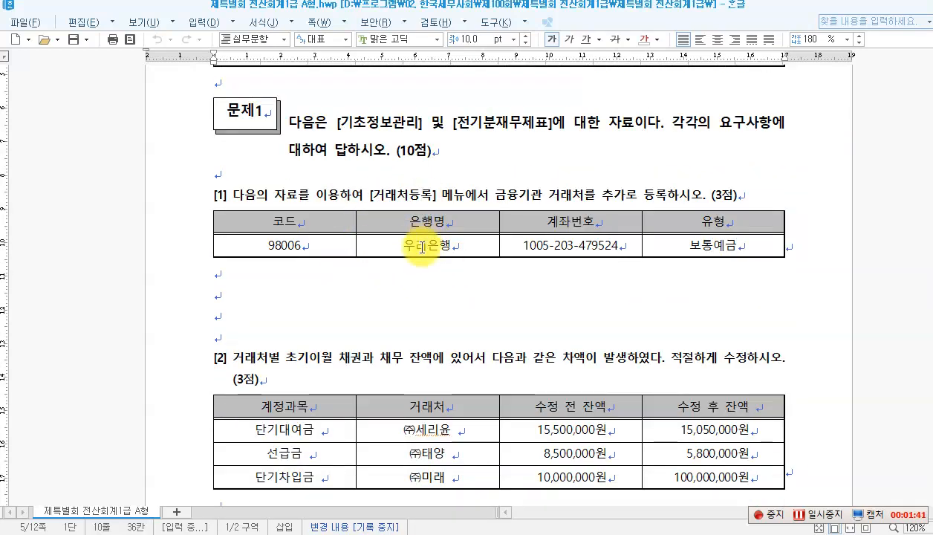
click(421, 247)
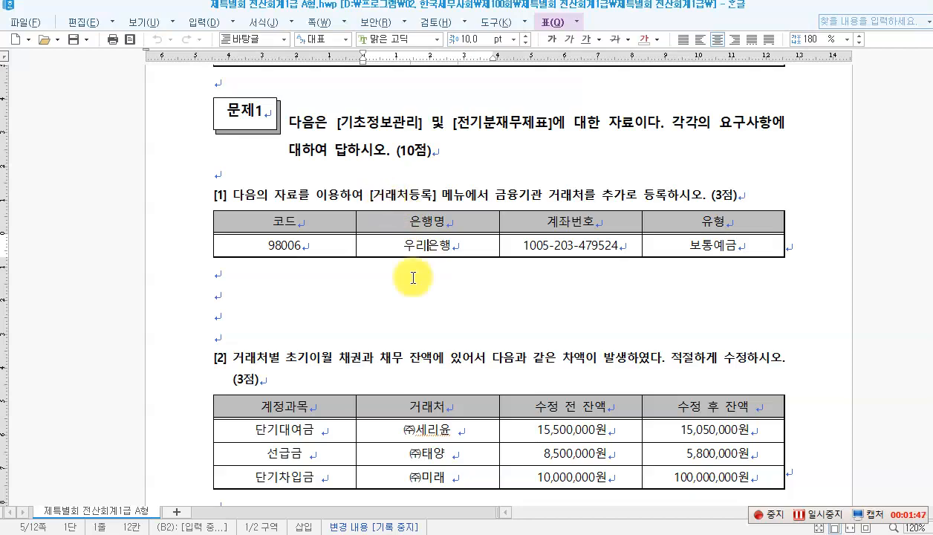
click(455, 530)
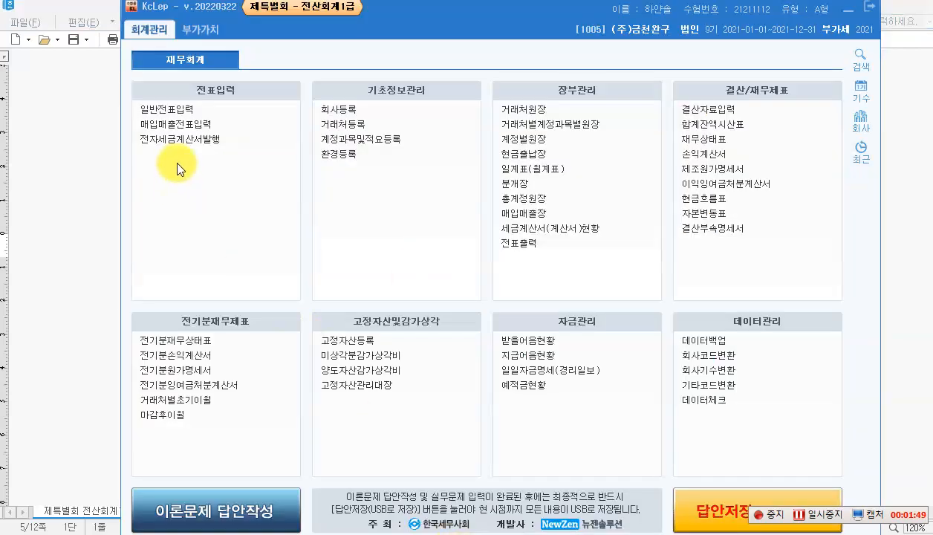
Step: Register financial-institution client 98006 우리은행 as a 보통예금 account with its account number
click(342, 124)
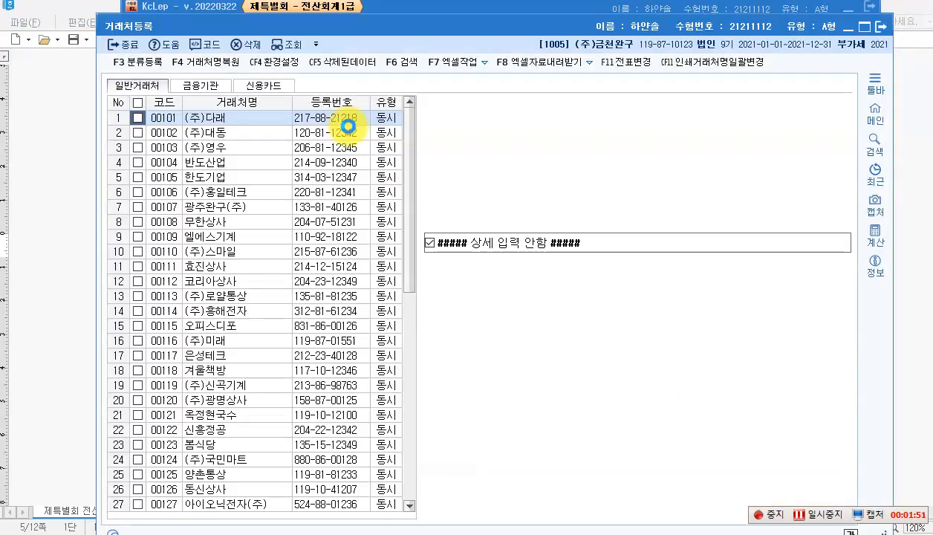
click(193, 87)
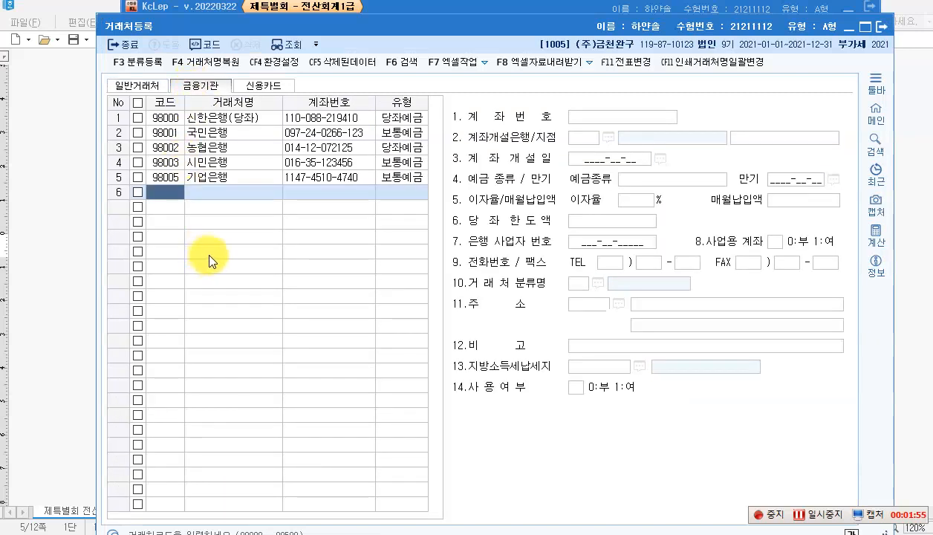
text(98006)
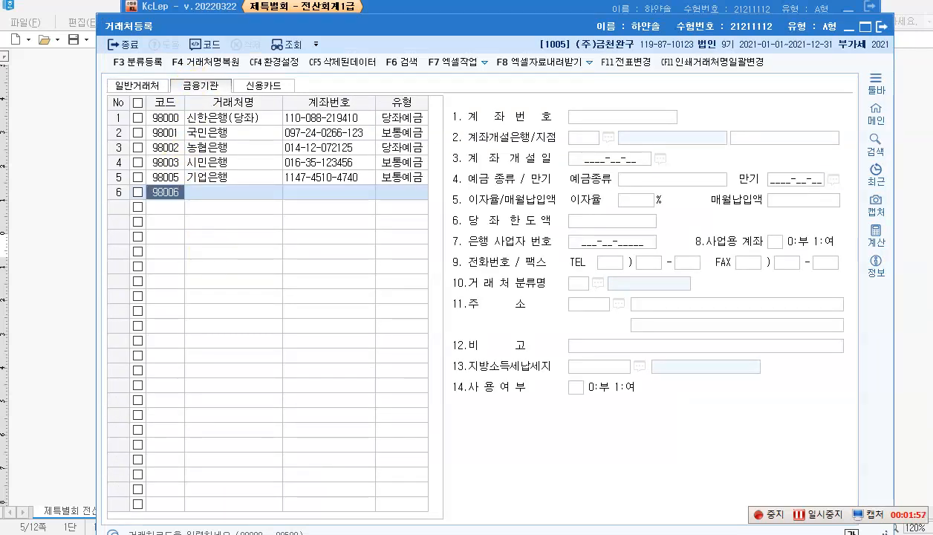
key(Return)
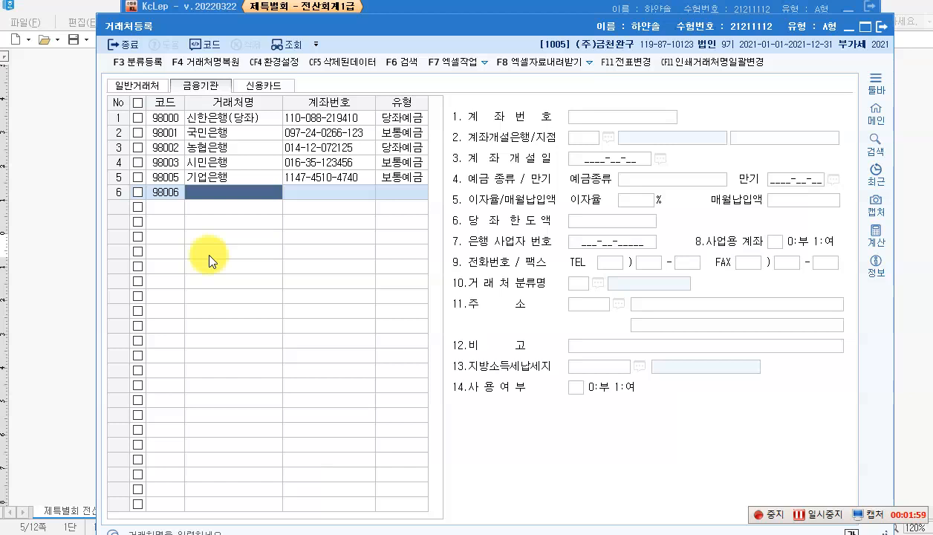
text(우리은행)
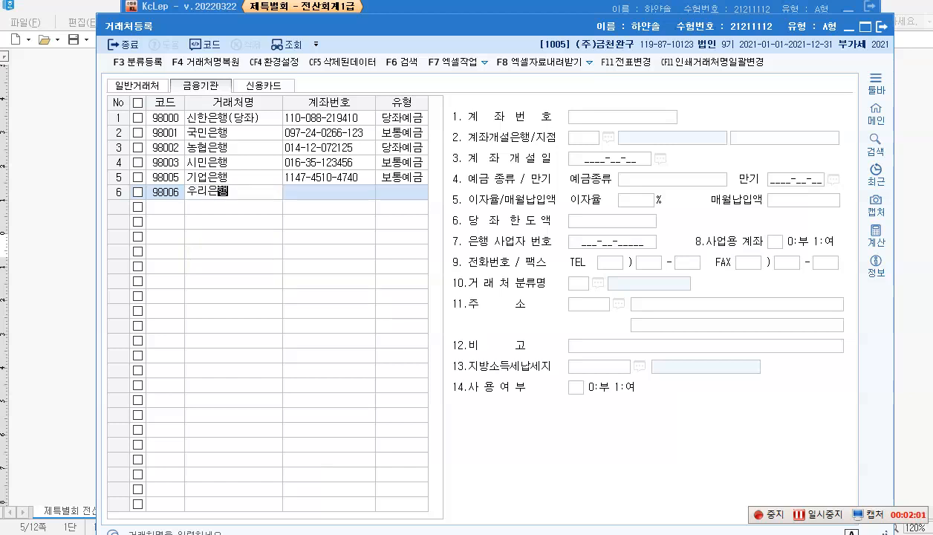
key(Return)
key(Return)
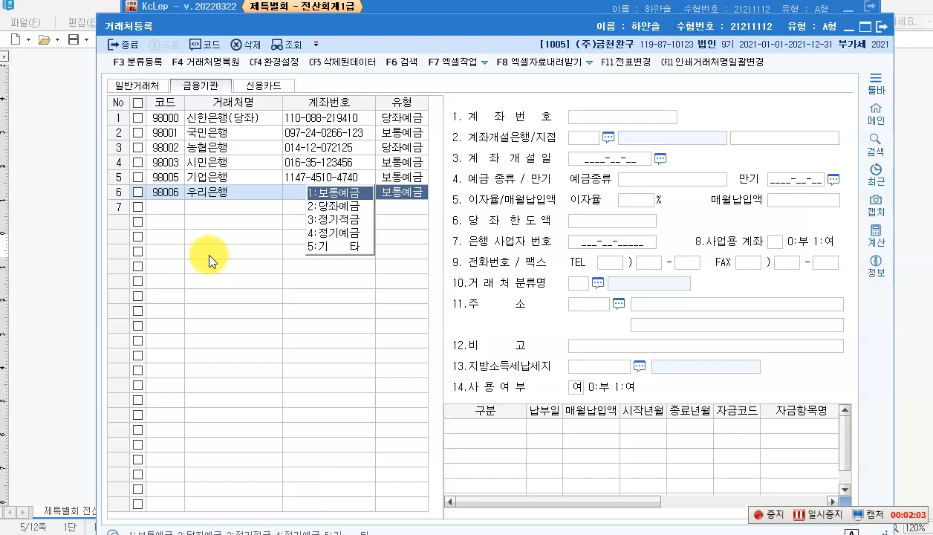
click(324, 193)
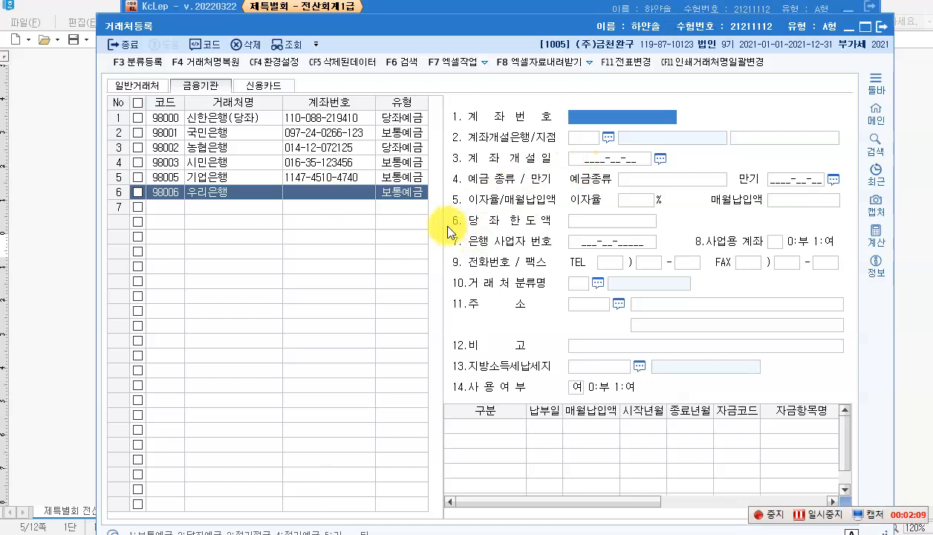
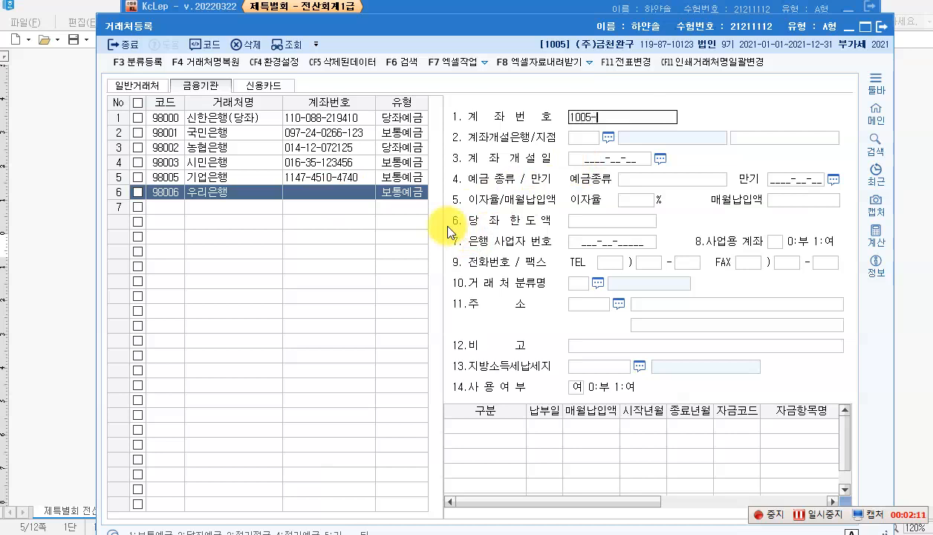
key(Return)
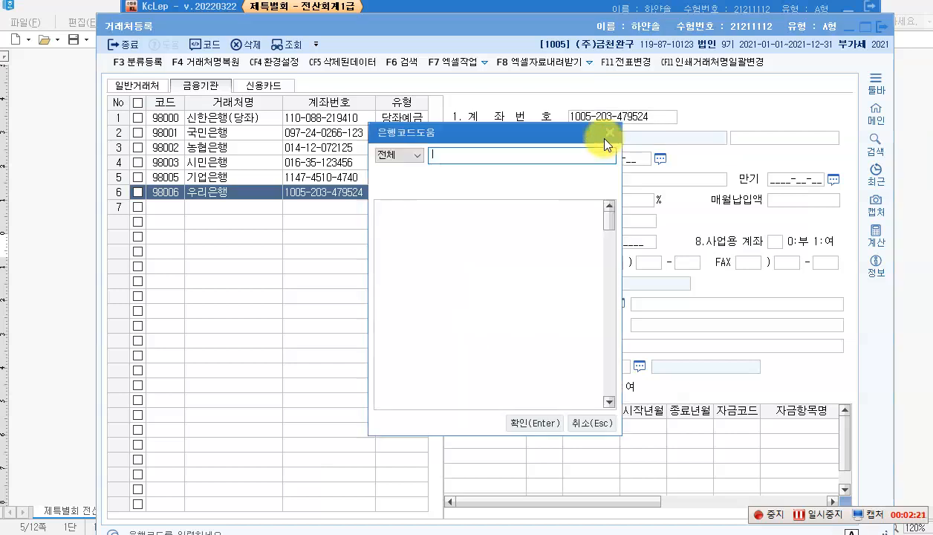
Step: Set the client's bank to 020 우리은행 and deposit type 보통예금, then close registration
click(608, 138)
text(우리)
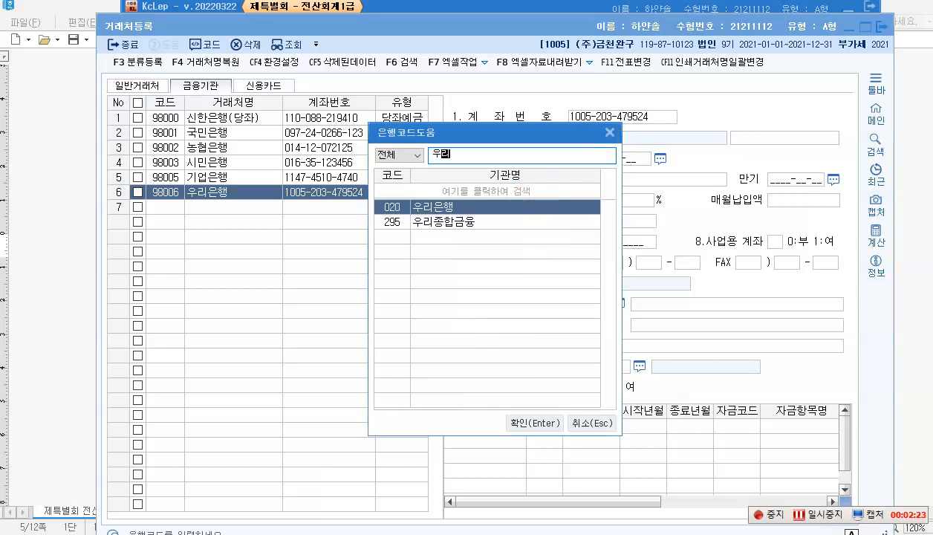
key(Return)
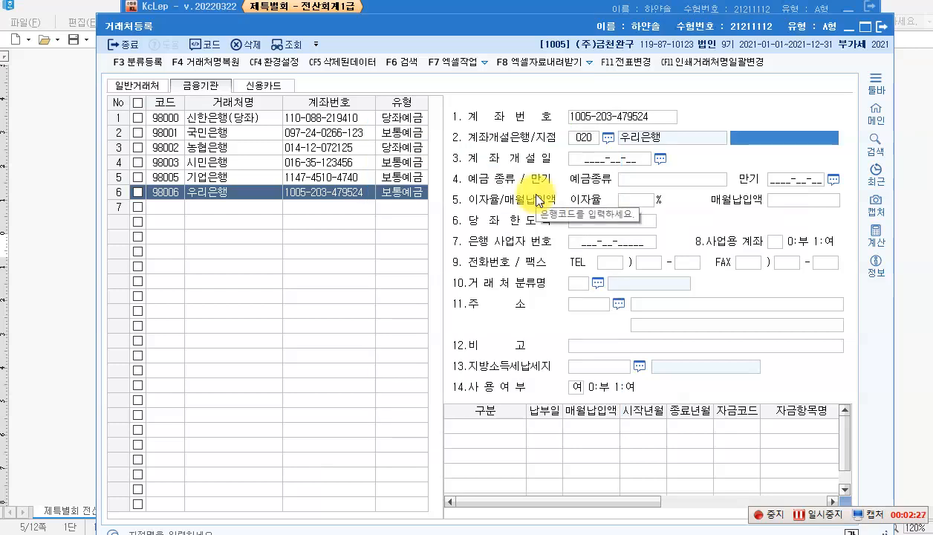
click(623, 183)
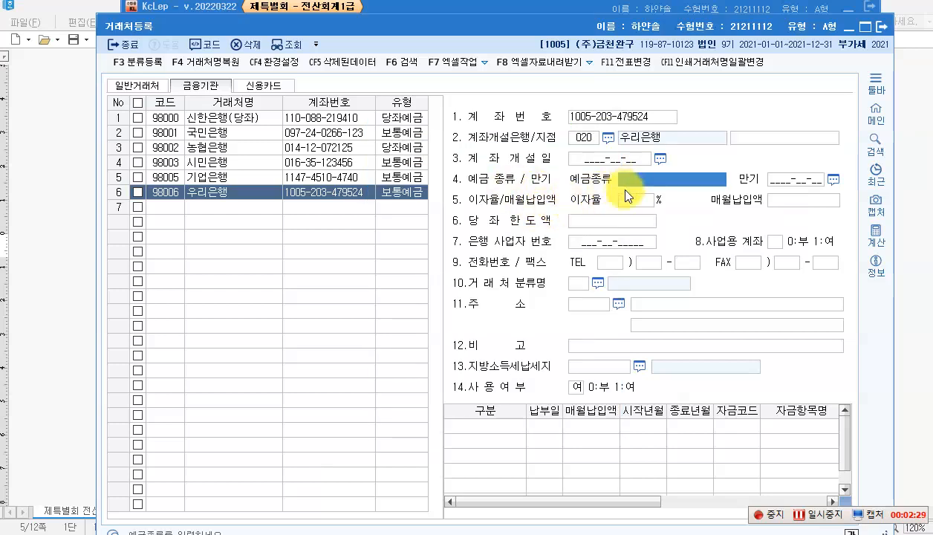
text(보)
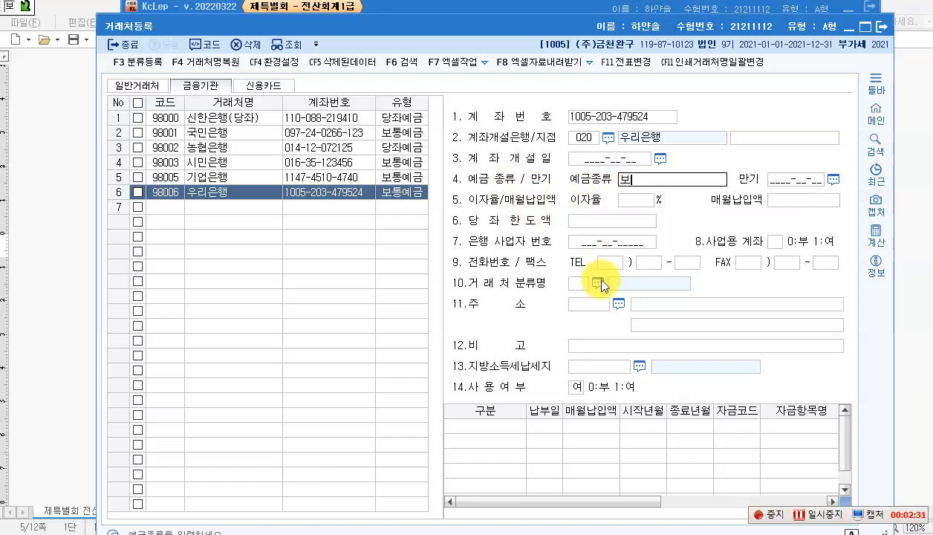
text(통ㅇ예금)
key(Return)
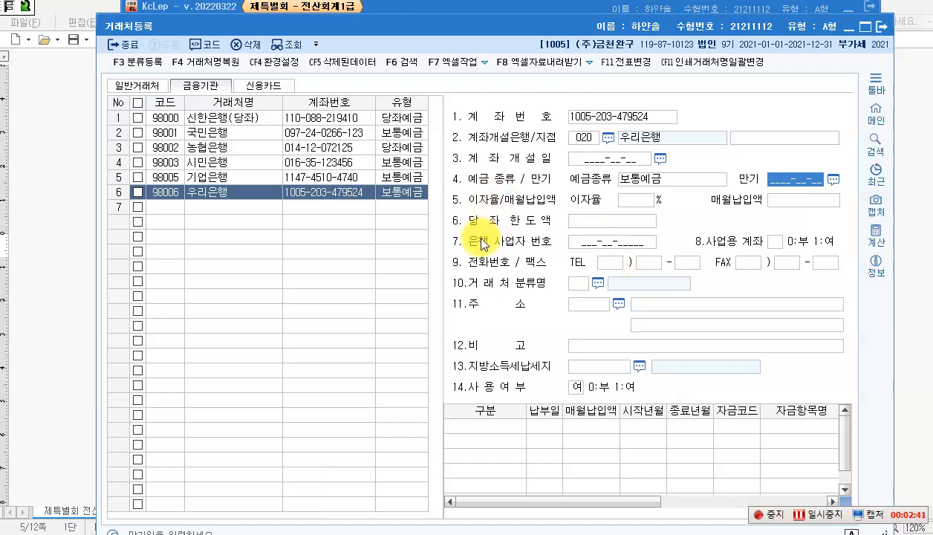
click(881, 26)
click(405, 534)
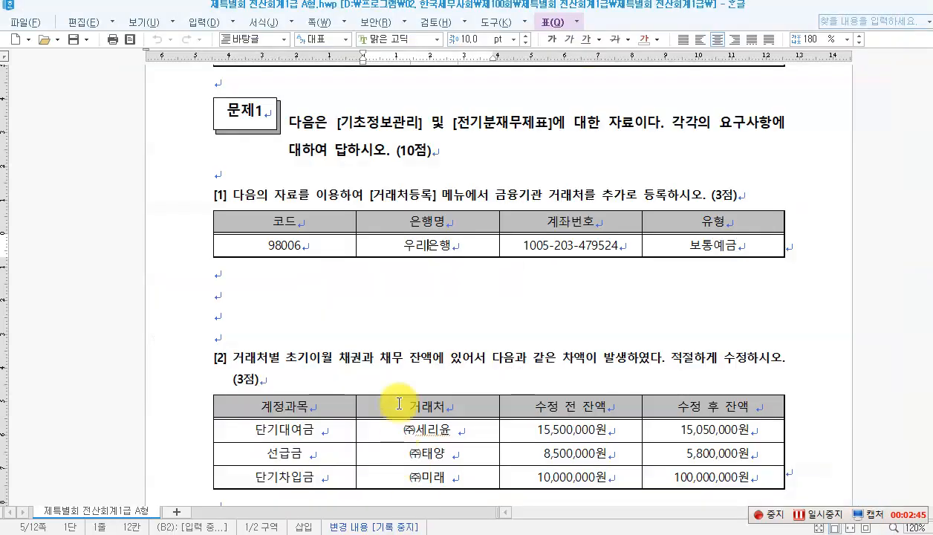
scroll(377, 345, down, 2)
scroll(385, 352, down, 1)
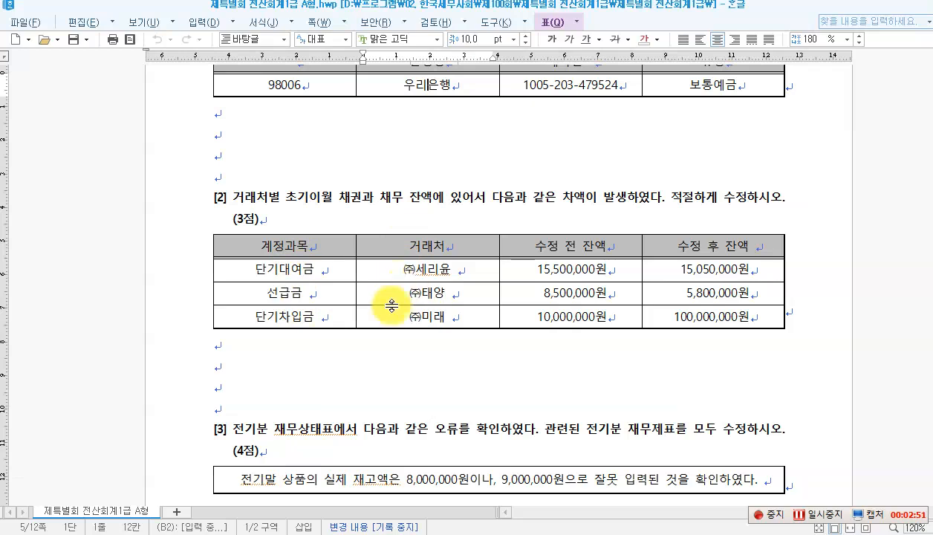
mouse_move(445, 529)
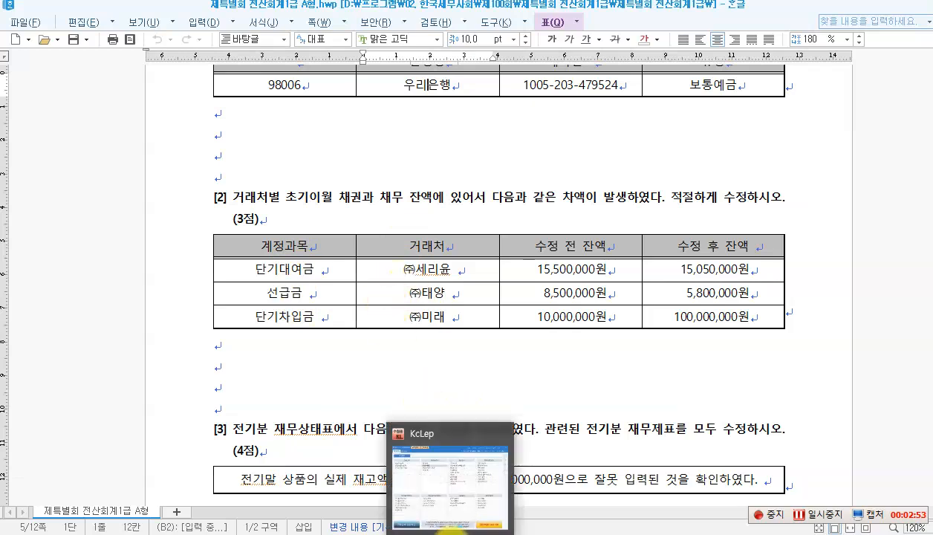
click(449, 528)
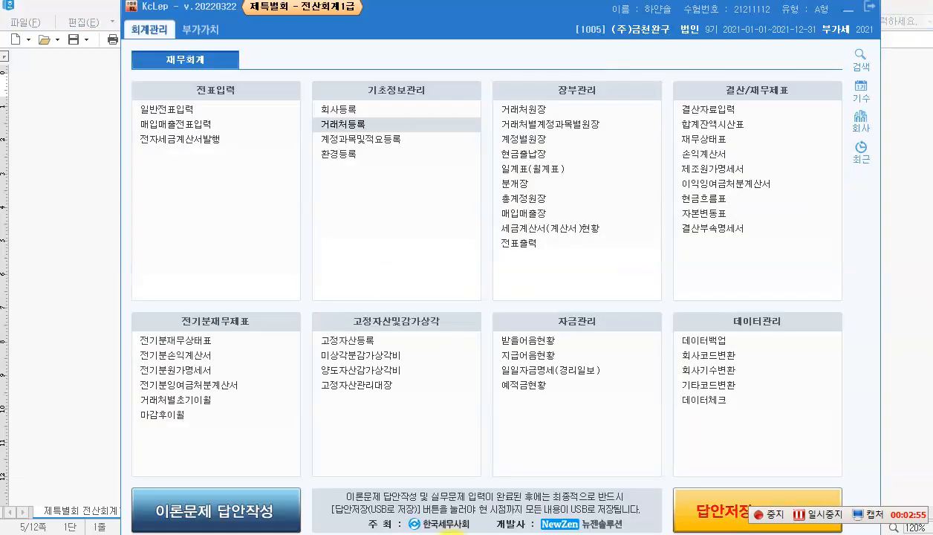
Step: In 거래처별초기이월, correct (주)세리윤's 단기대여금 balance to 15,050,000
click(212, 401)
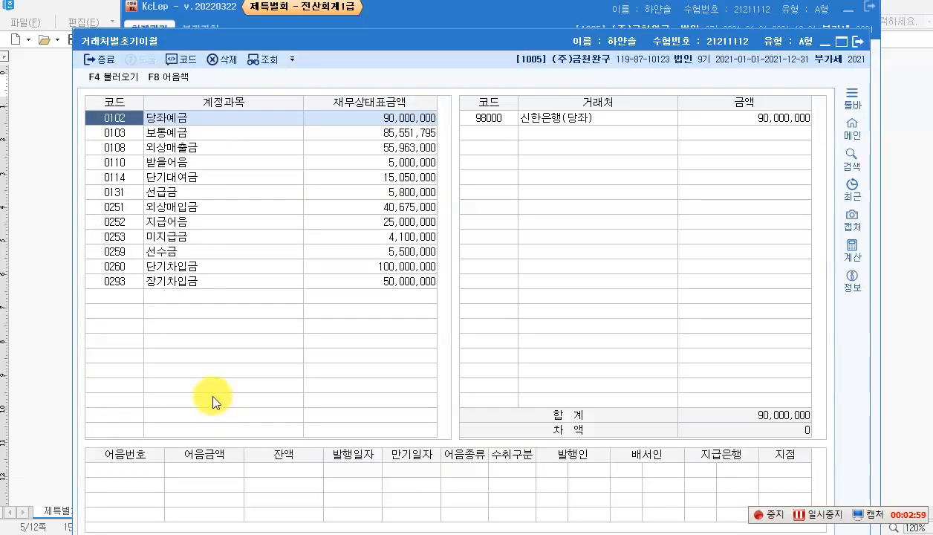
click(181, 176)
click(503, 121)
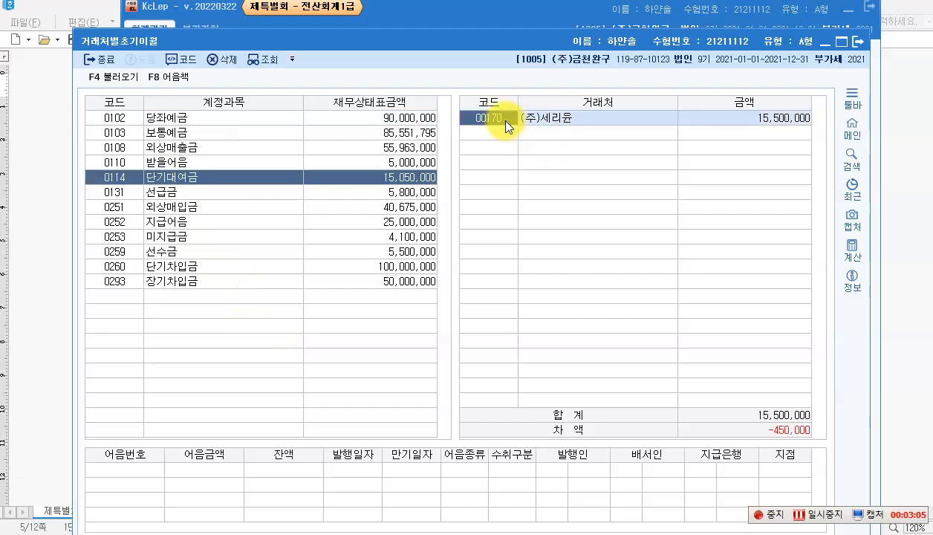
click(728, 117)
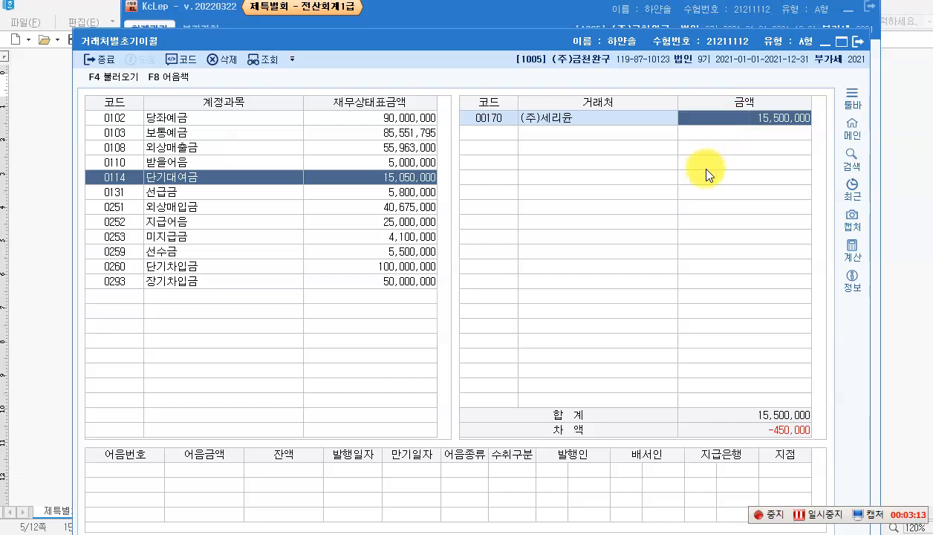
text(15,050,000)
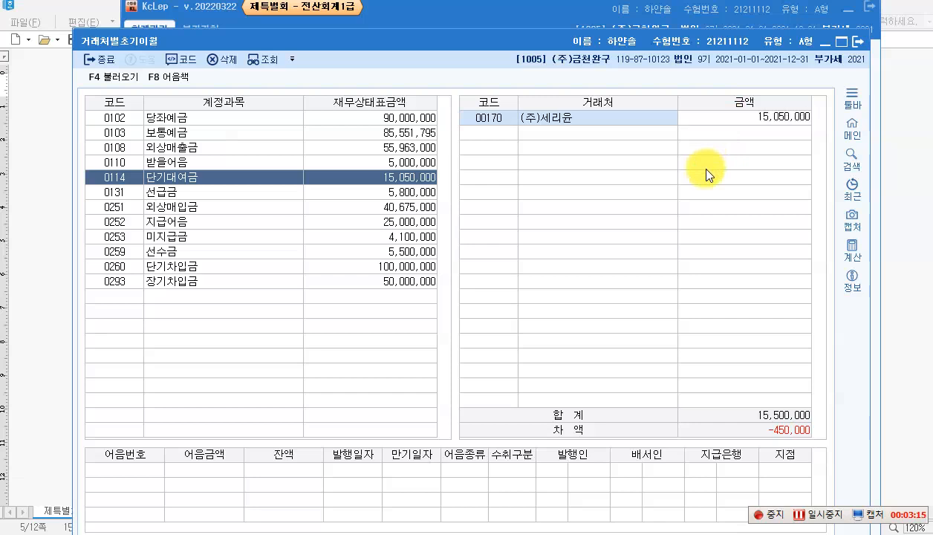
key(Return)
click(788, 121)
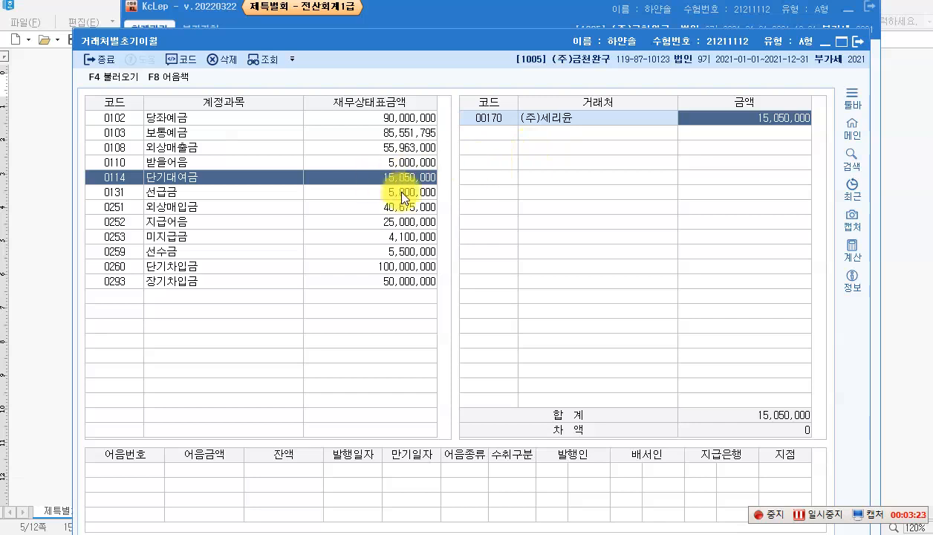
Step: Correct (주)태양's 선급금 to 5,800,000 and (주)미래's 단기차입금 to 100,000,000
click(207, 192)
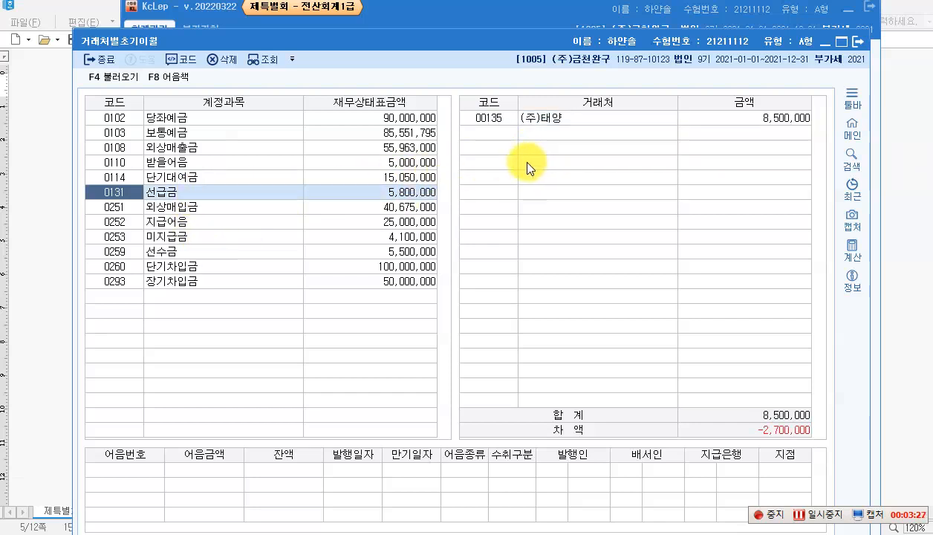
click(744, 117)
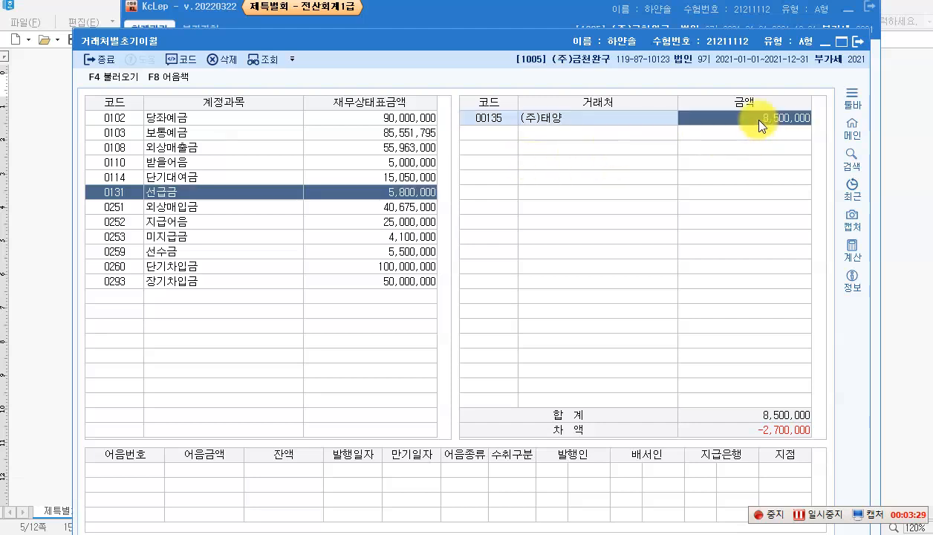
text(5800000)
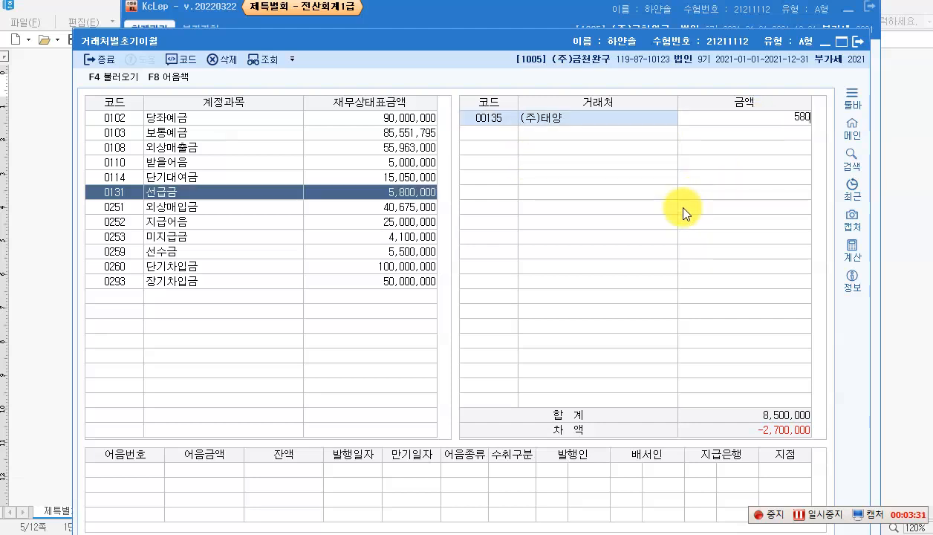
key(Return)
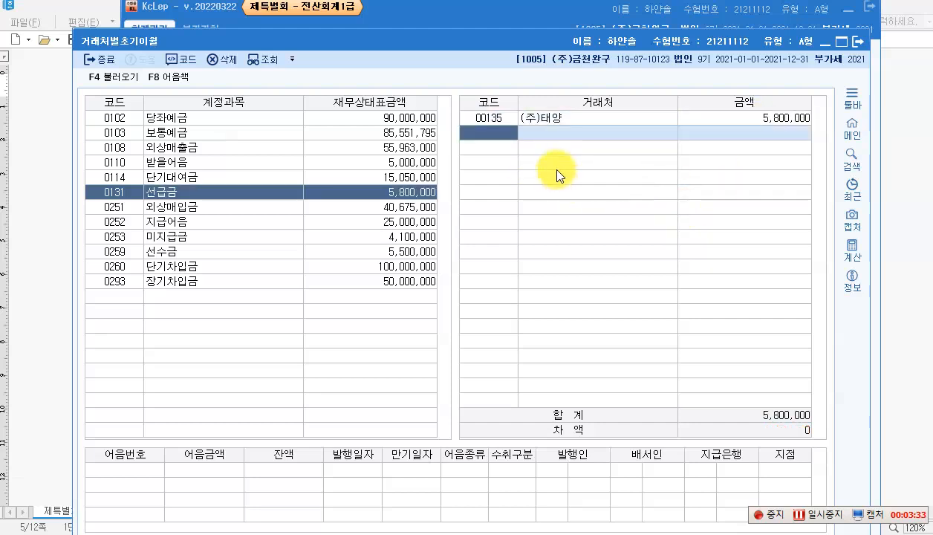
click(179, 266)
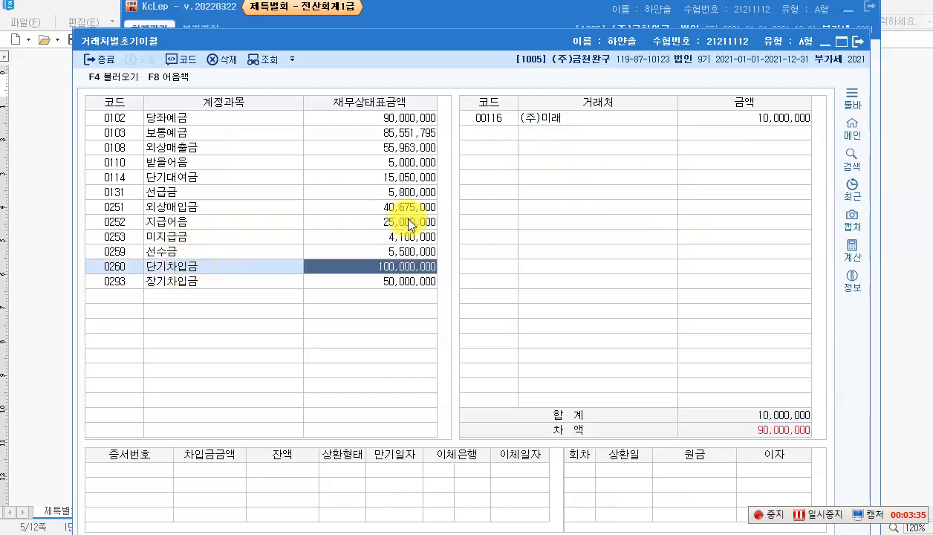
click(553, 118)
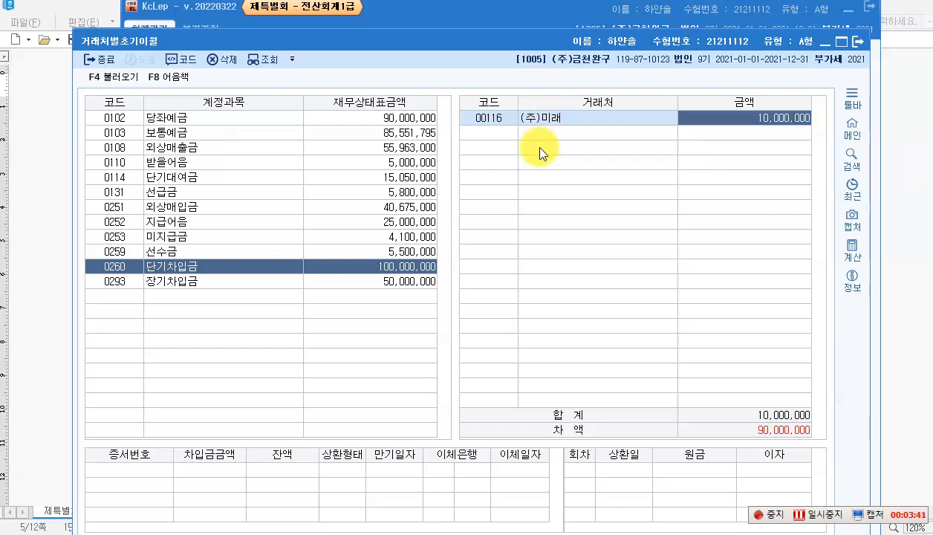
text(100,000,000)
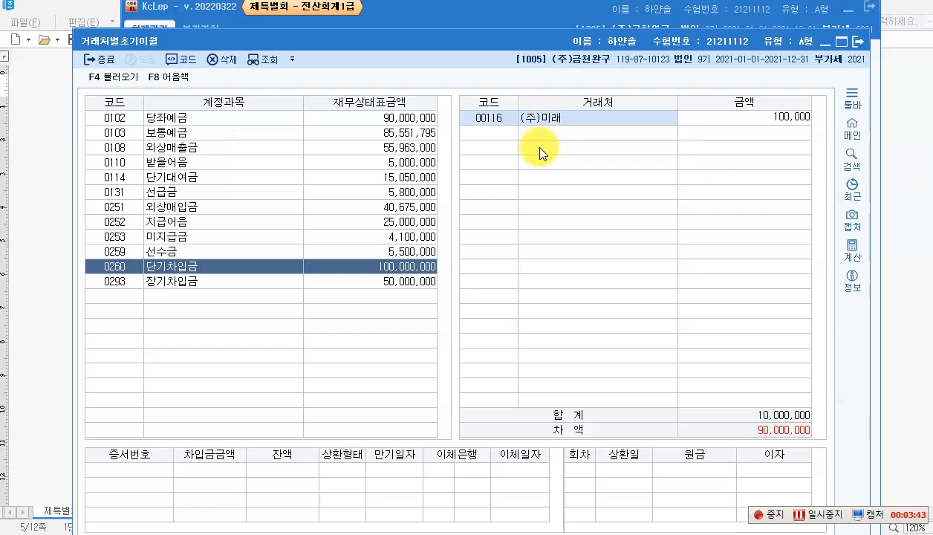
key(Return)
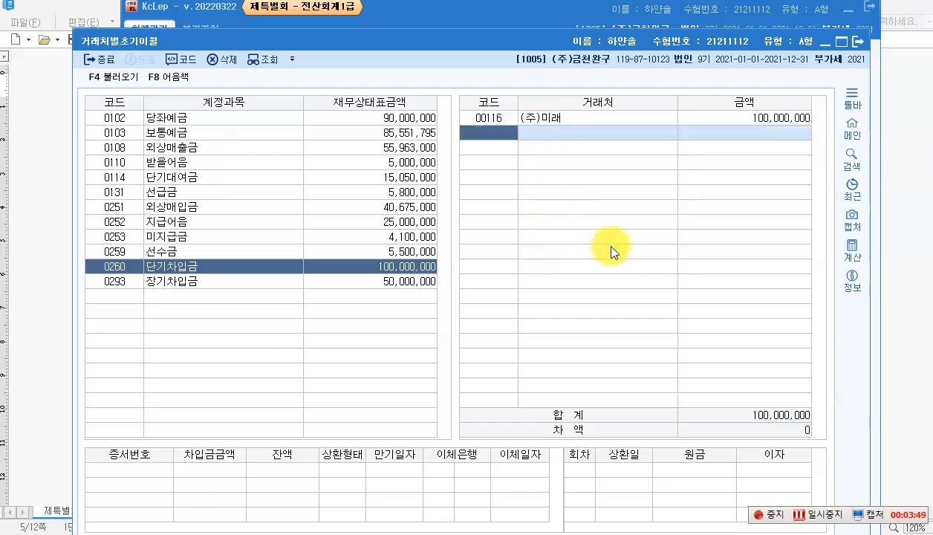
Step: Close the opening balances screen and read exam question [3] on the 상품 inventory misstatement
click(855, 48)
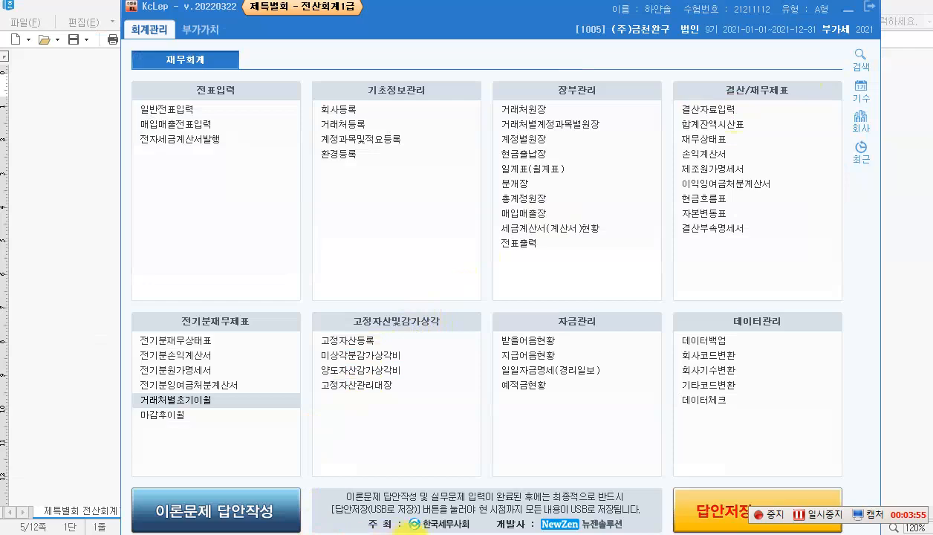
click(406, 533)
scroll(389, 405, down, 5)
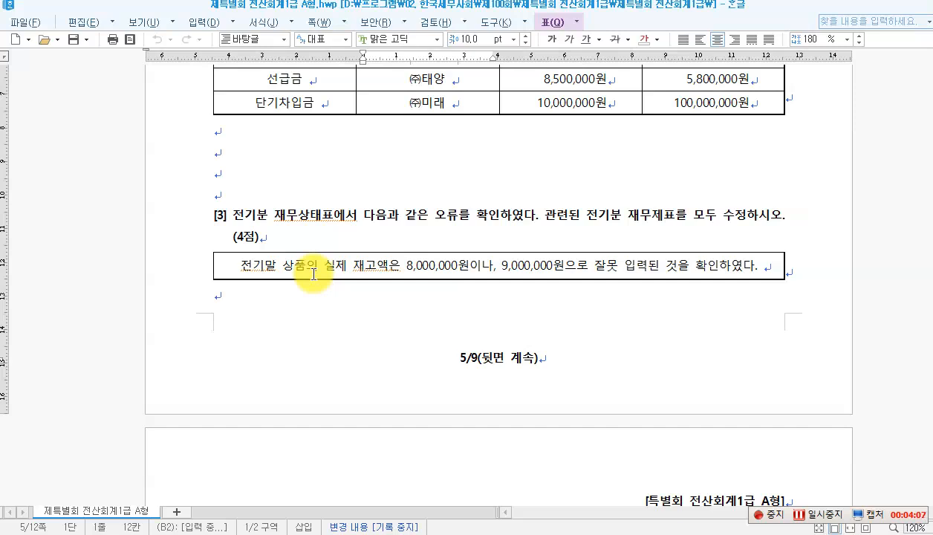
drag(280, 266, 348, 268)
click(344, 271)
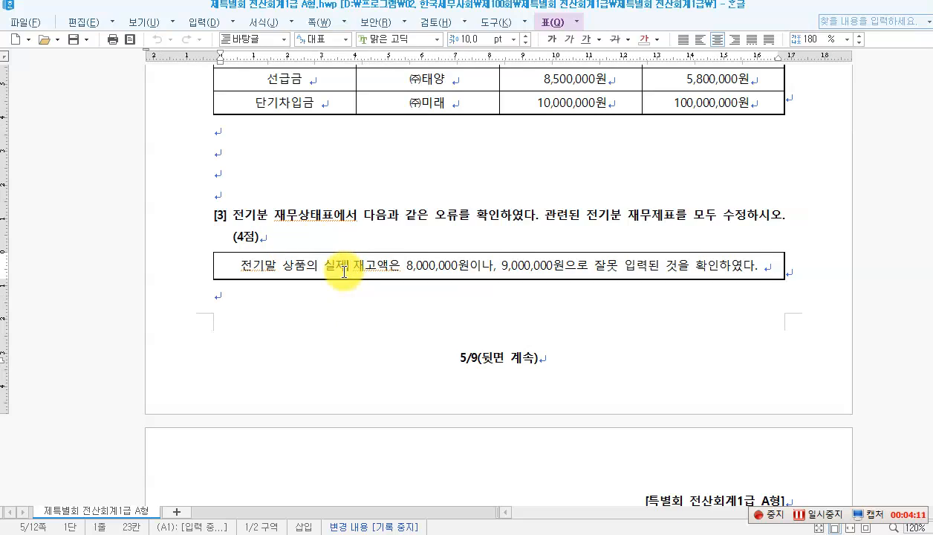
click(403, 269)
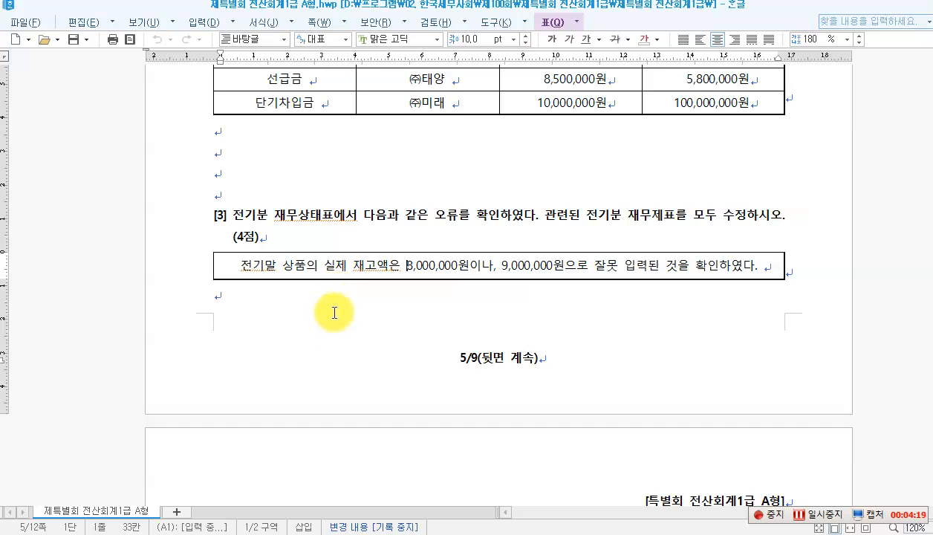
click(291, 265)
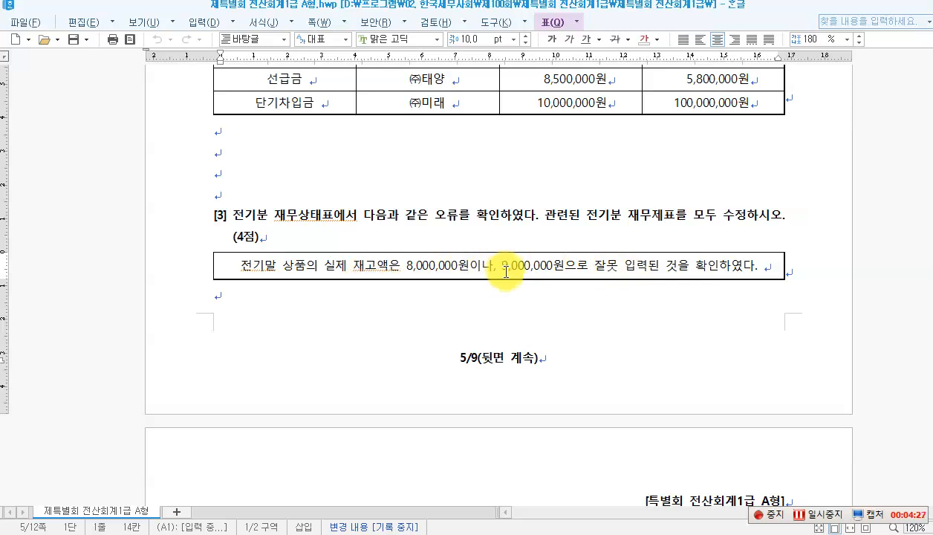
click(443, 265)
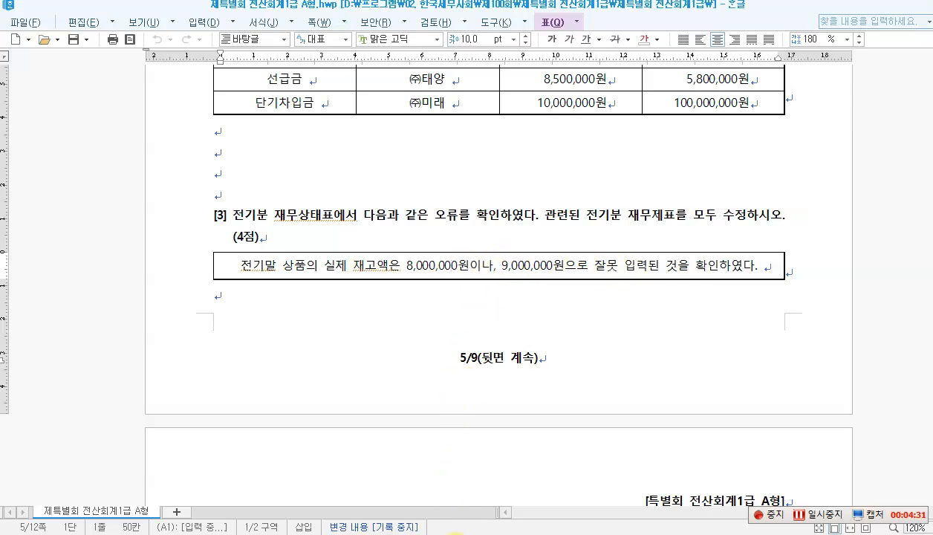
click(456, 534)
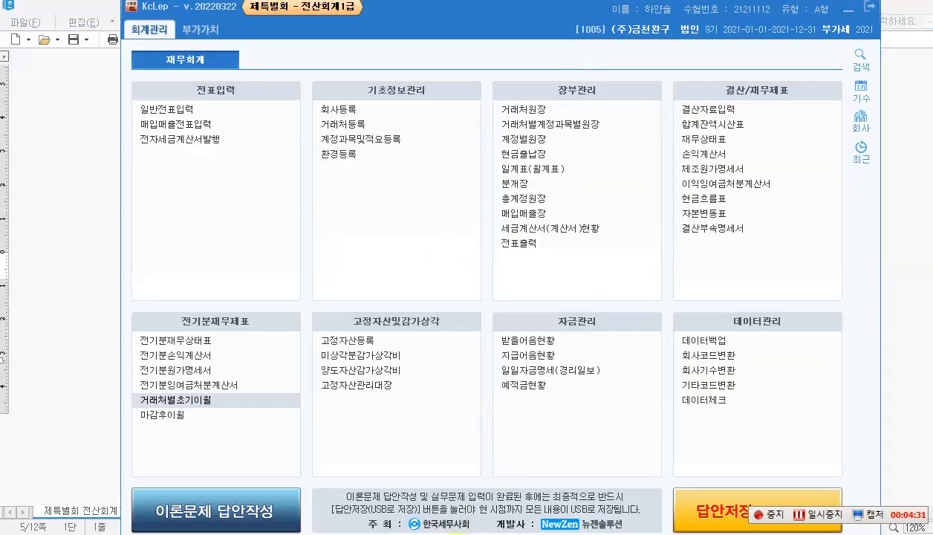
Step: Correct the prior-year balance sheet's 0146 상품 from 9,000,000 to 8,000,000
click(176, 340)
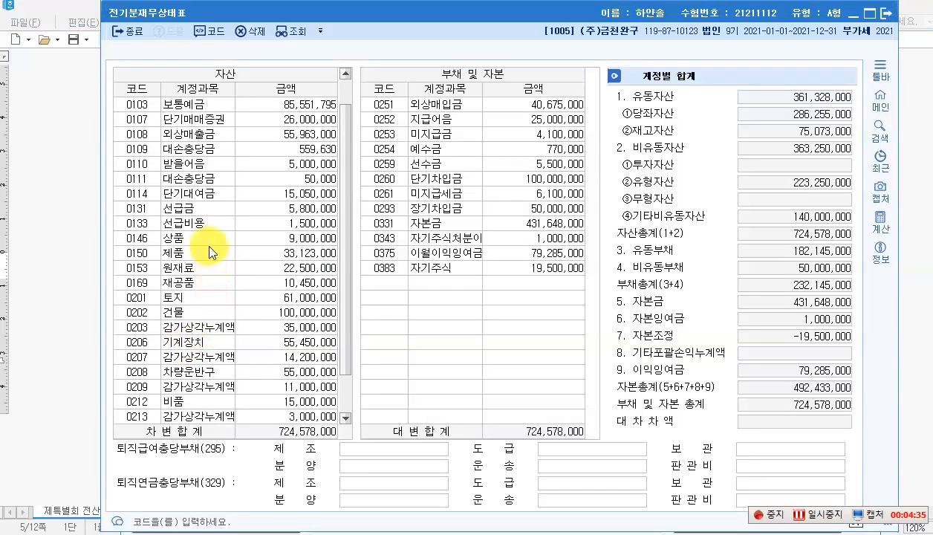
click(213, 248)
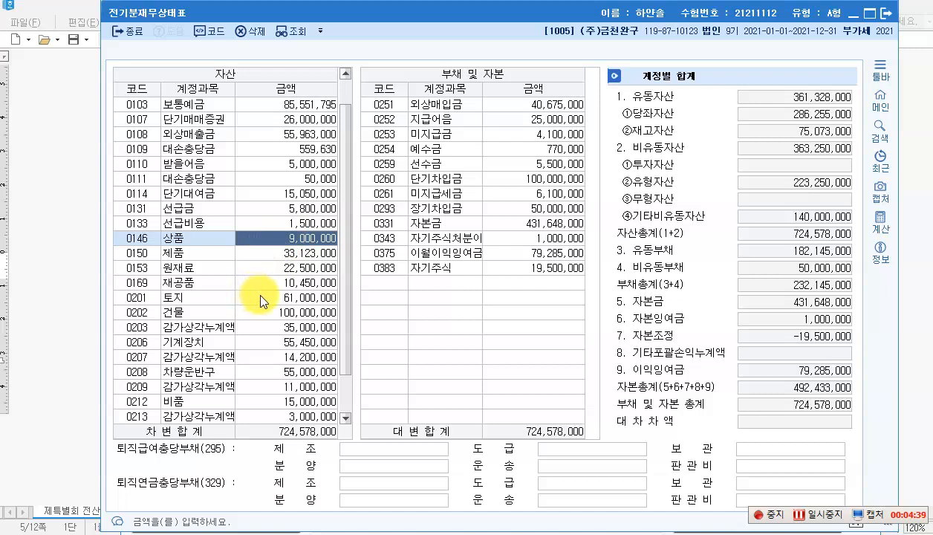
text(8000000)
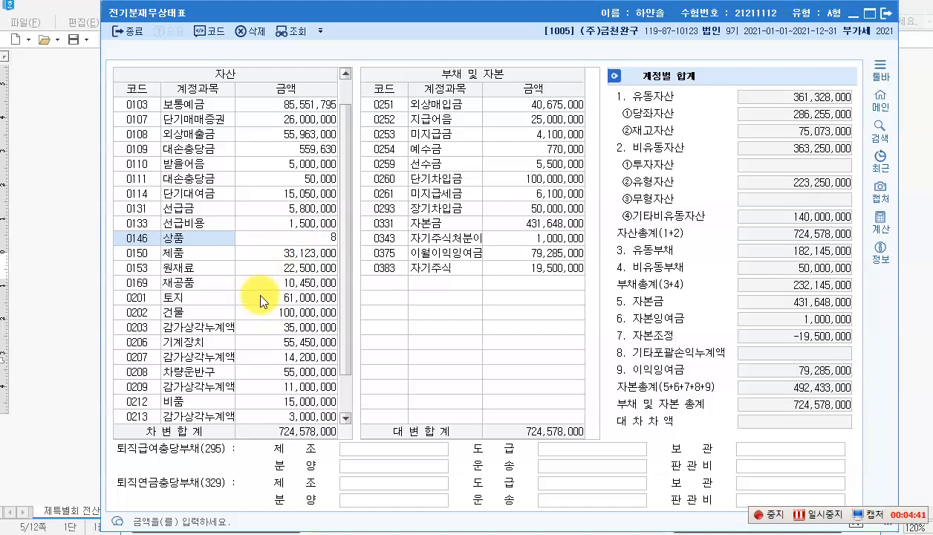
key(Return)
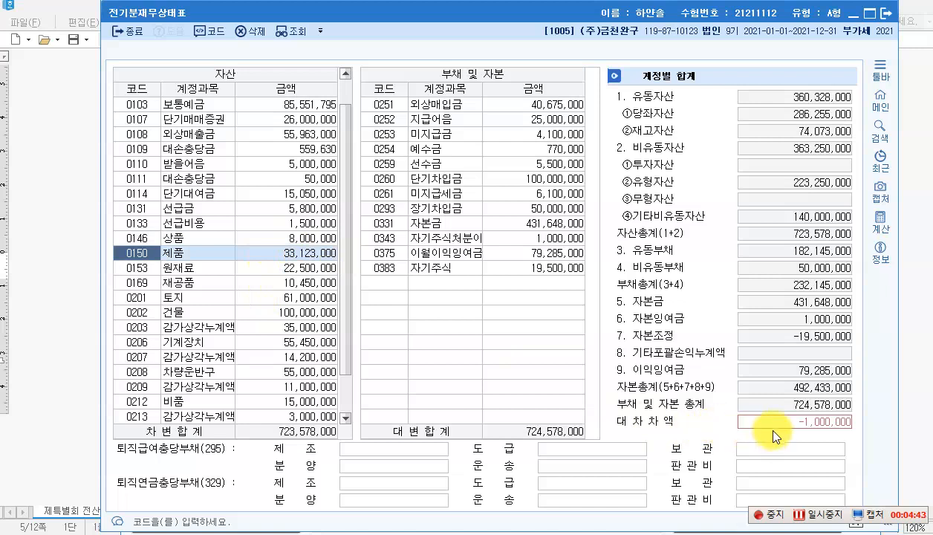
click(262, 236)
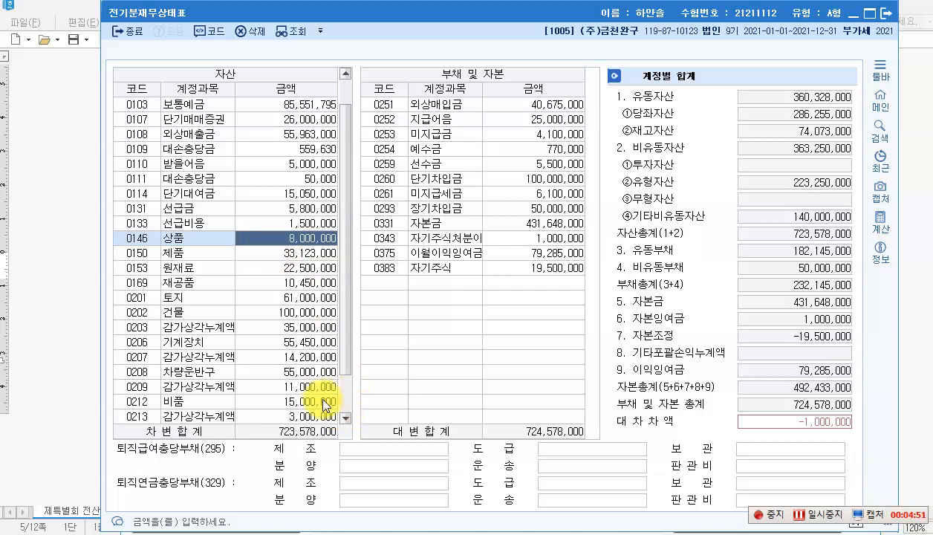
click(885, 15)
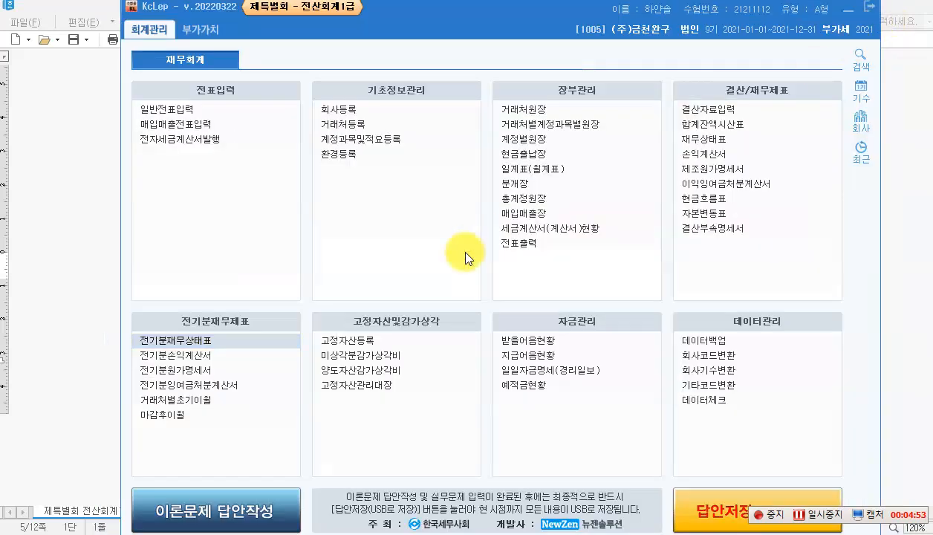
Step: Review the prior-year income statement: 상품매출원가 7,000,000, ending inventory 8,000,000, net income 57,750,000
click(196, 355)
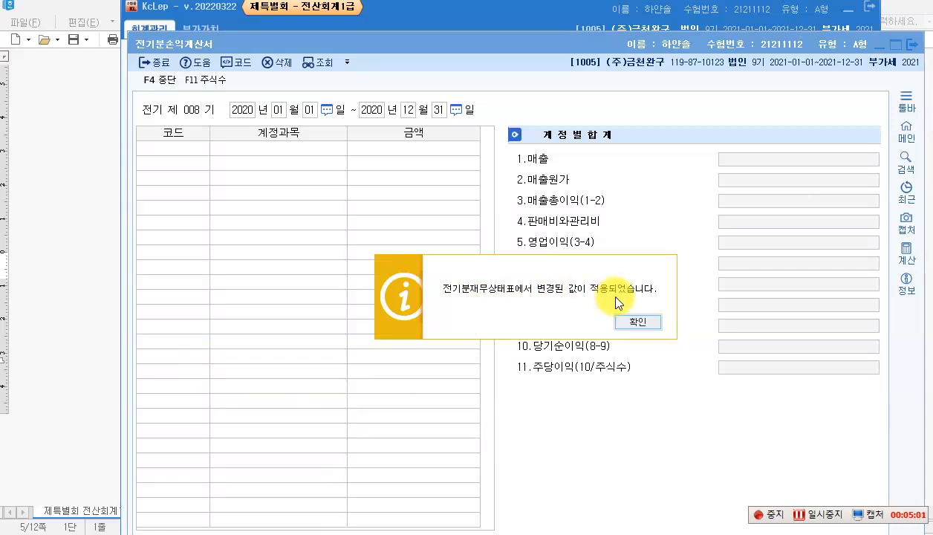
click(637, 322)
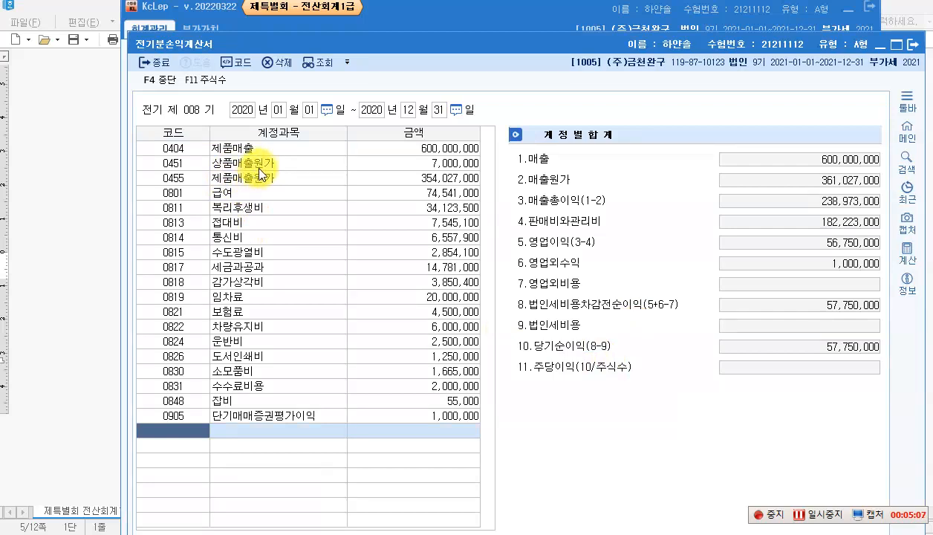
click(434, 164)
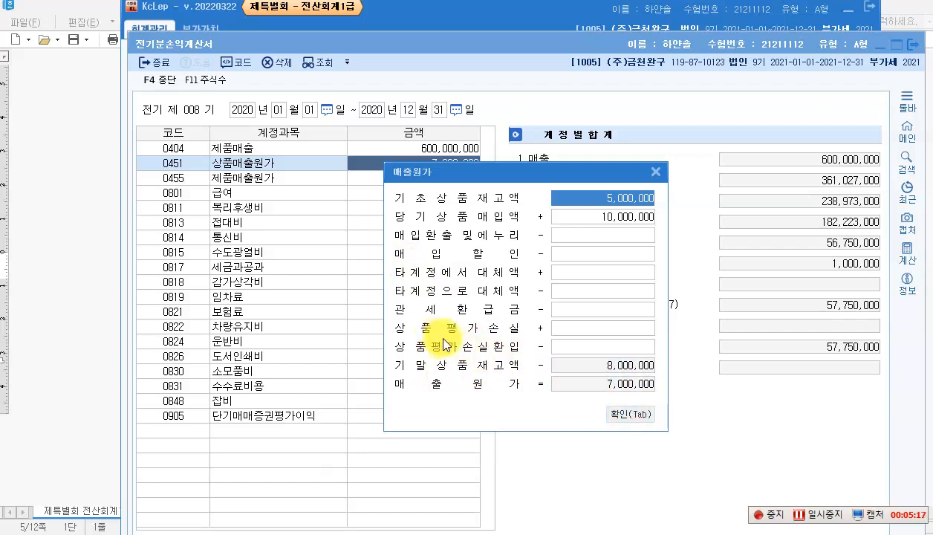
click(615, 414)
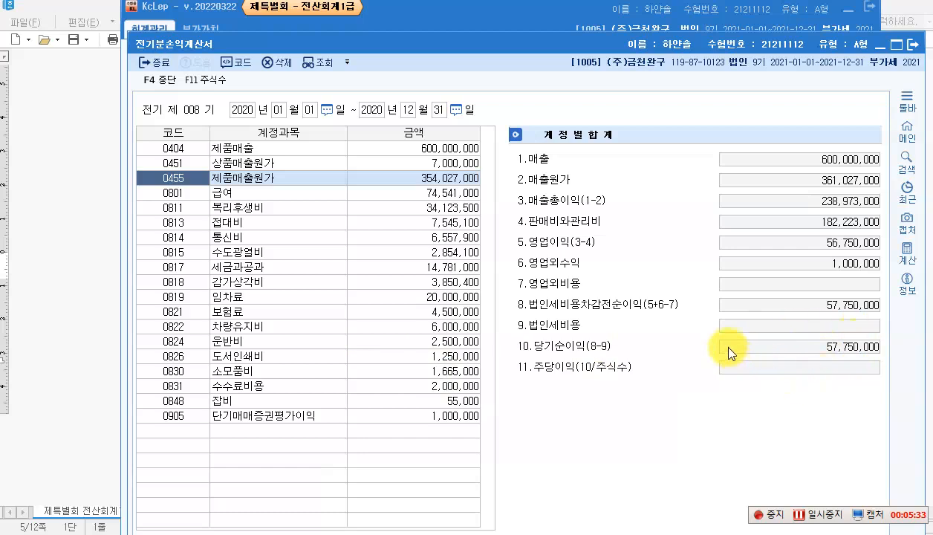
click(918, 44)
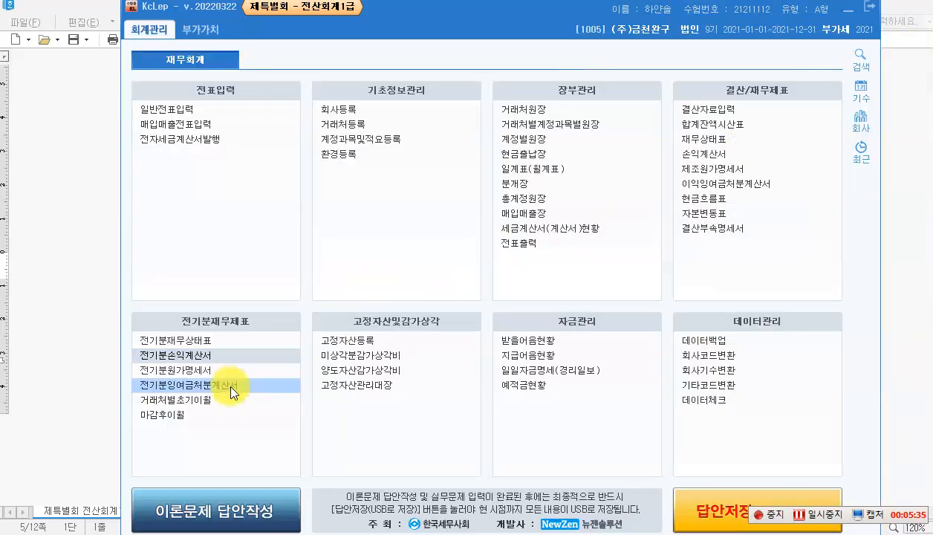
Step: Reload net income 57,750,000 into the prior-year retained earnings statement, giving total 78,285,000
click(208, 386)
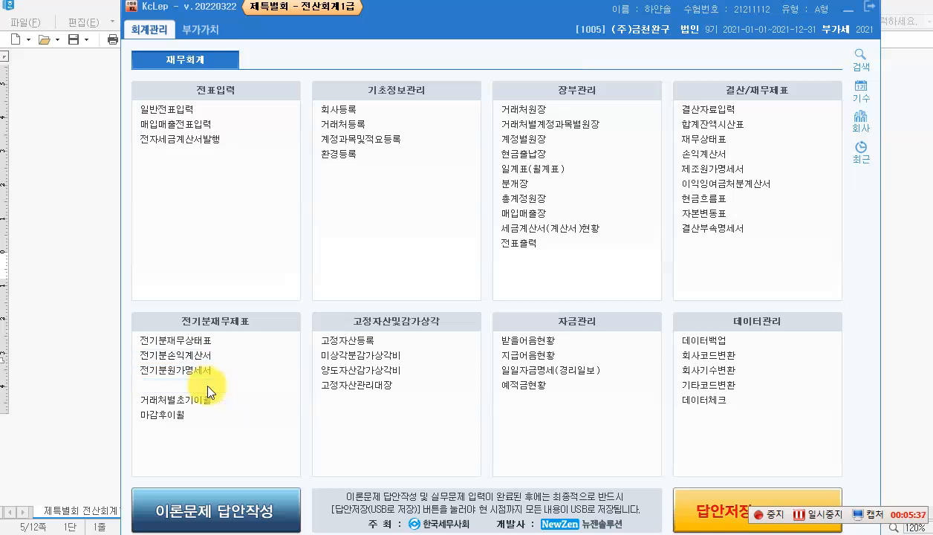
click(605, 242)
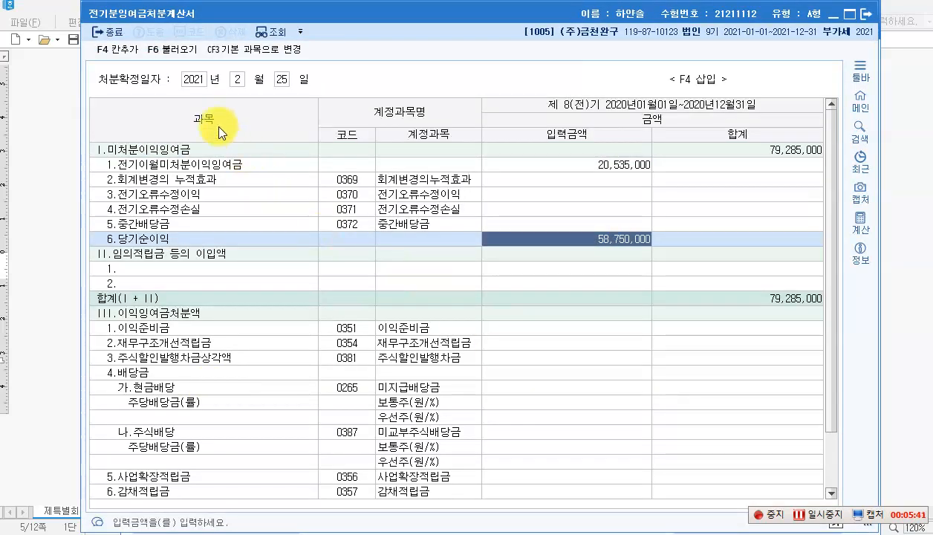
click(166, 50)
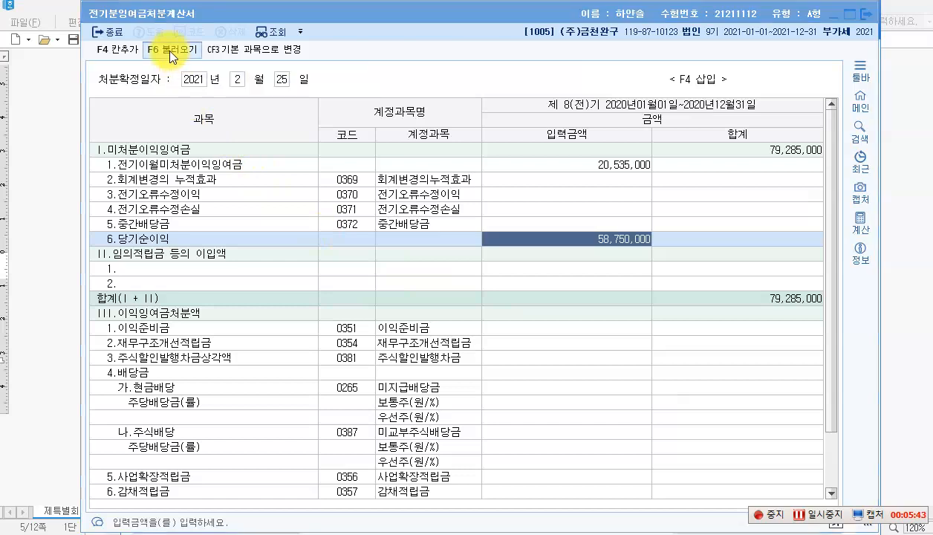
click(537, 291)
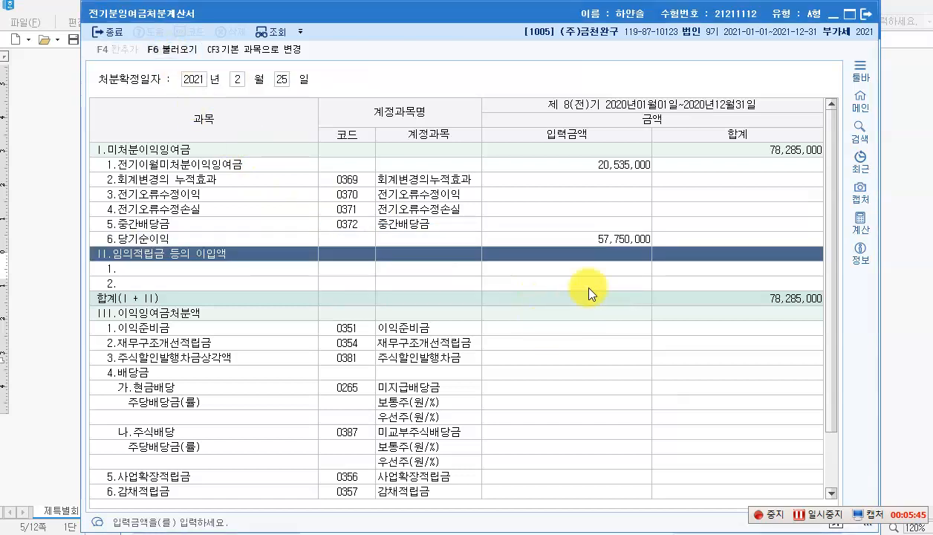
click(619, 239)
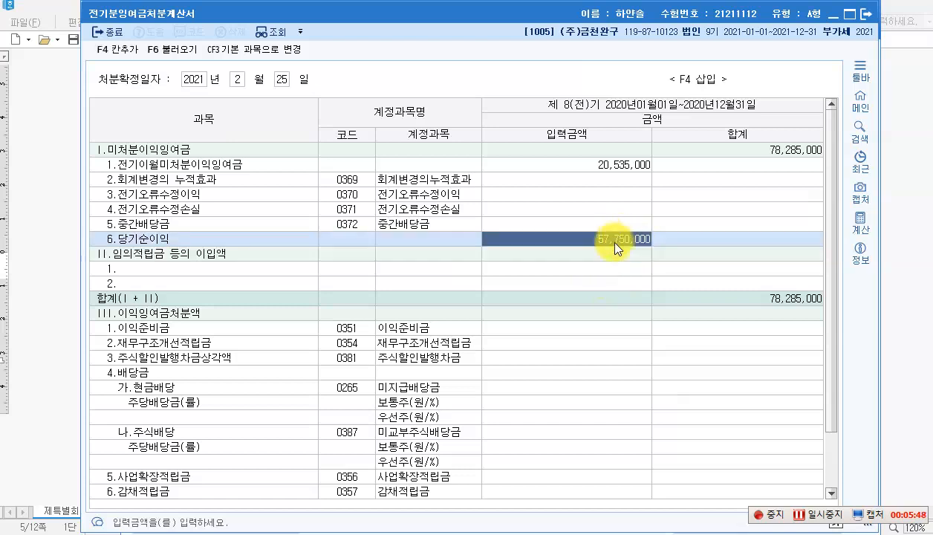
click(780, 152)
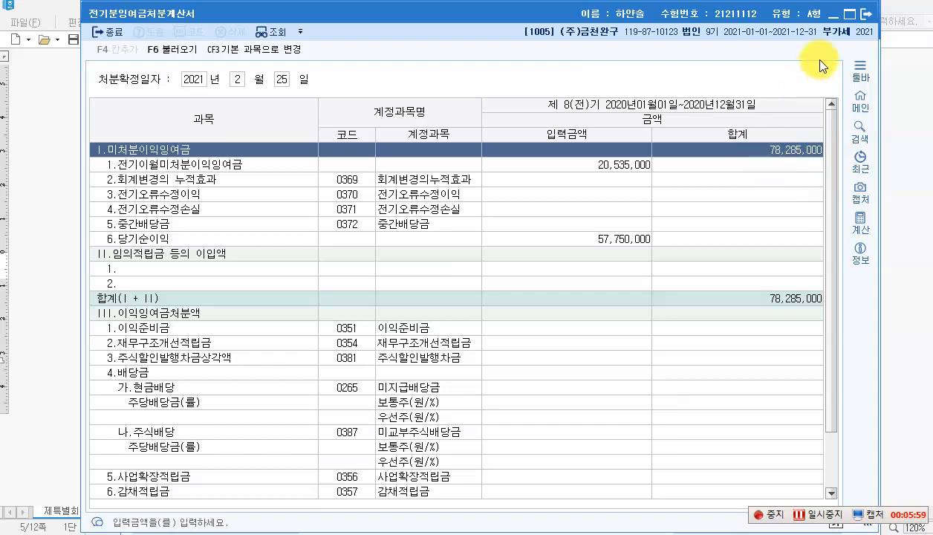
click(865, 15)
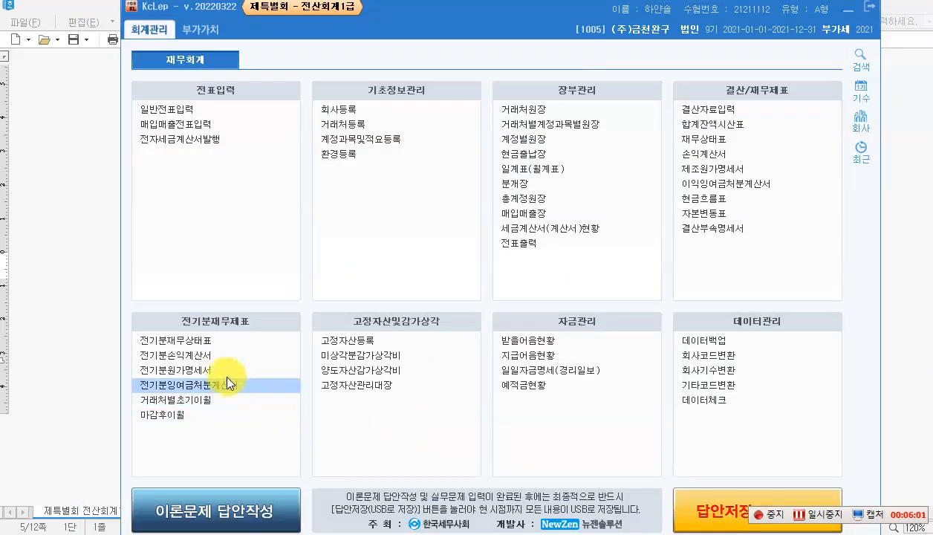
Step: Change the prior-year balance sheet's 0375 이월이익잉여금 to 78,285,000 so both sides total 723,578,000
click(213, 339)
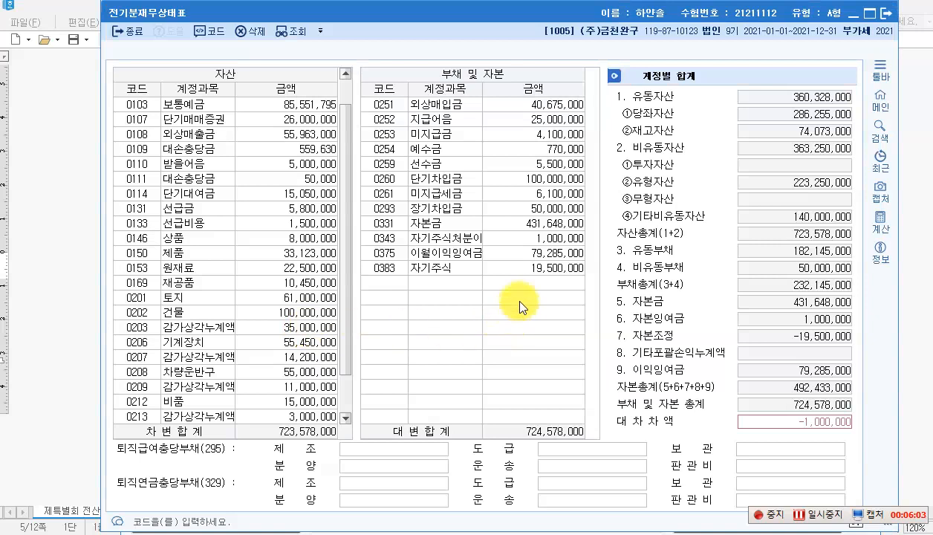
click(515, 251)
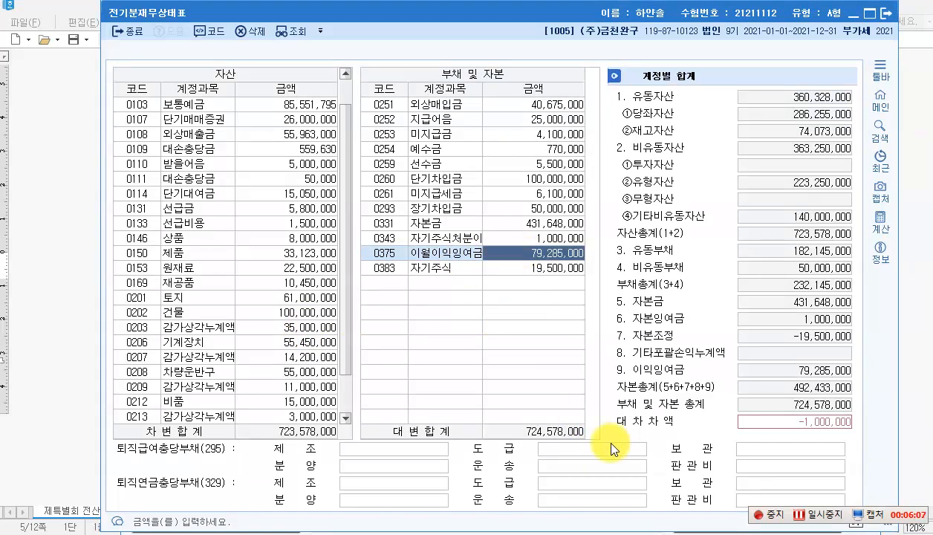
text(78285000)
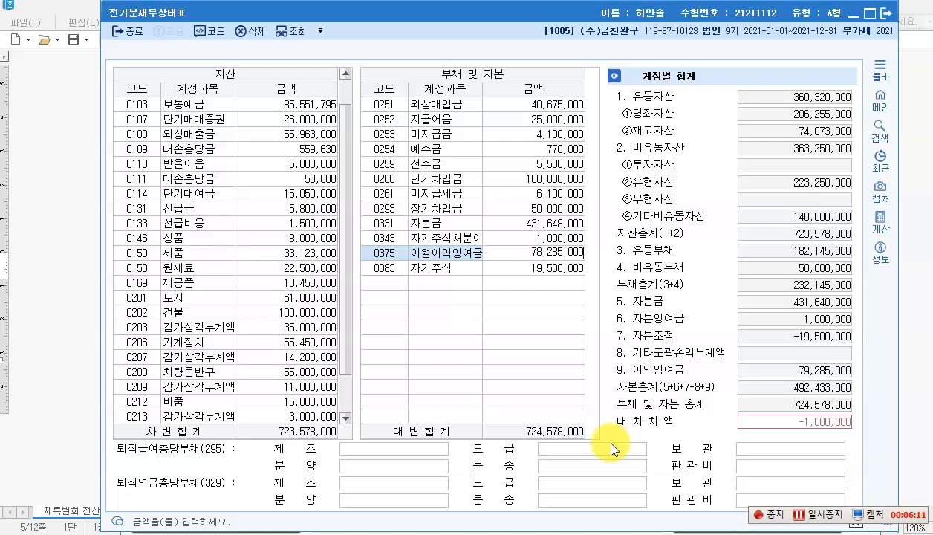
key(Return)
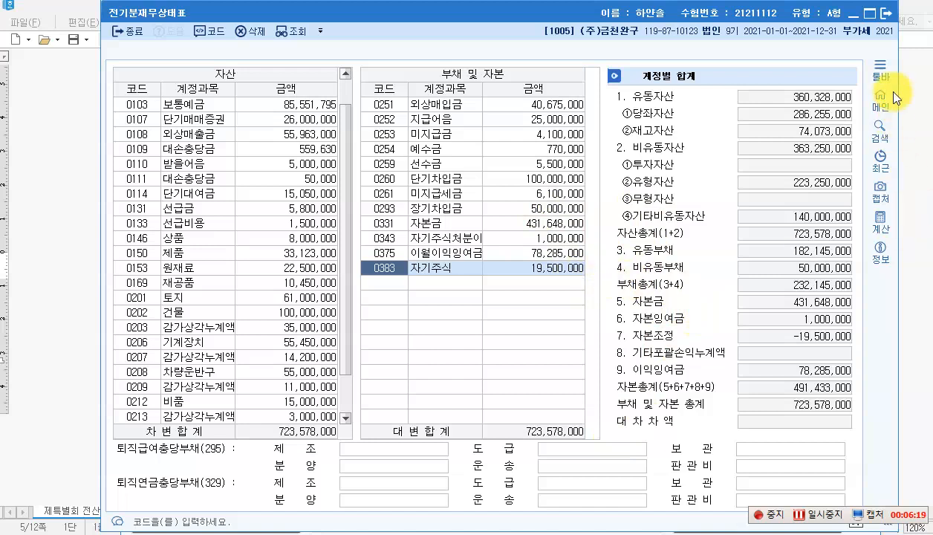
click(887, 21)
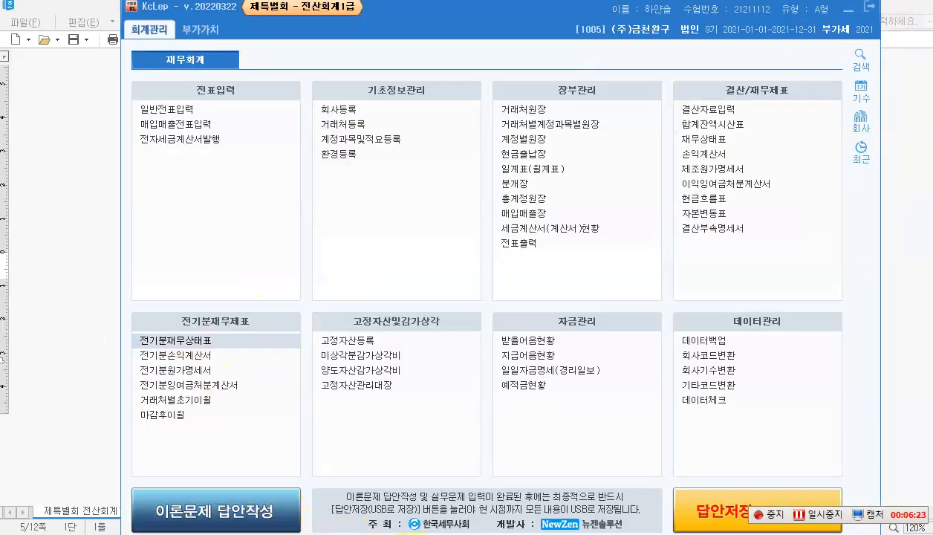
Step: Bring up the exam paper at 문제2 question [1] on ㈜대동's 20,000,000 payable
click(410, 534)
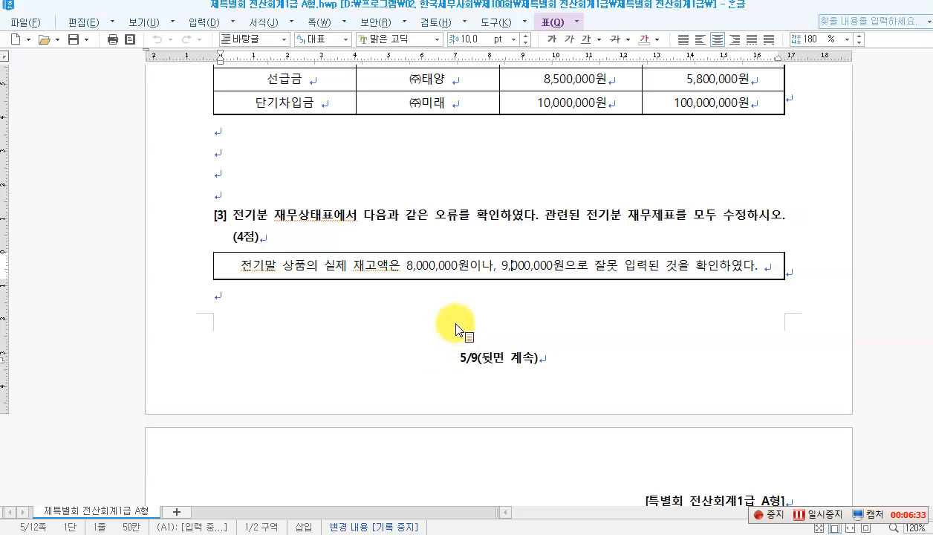
scroll(454, 328, down, 5)
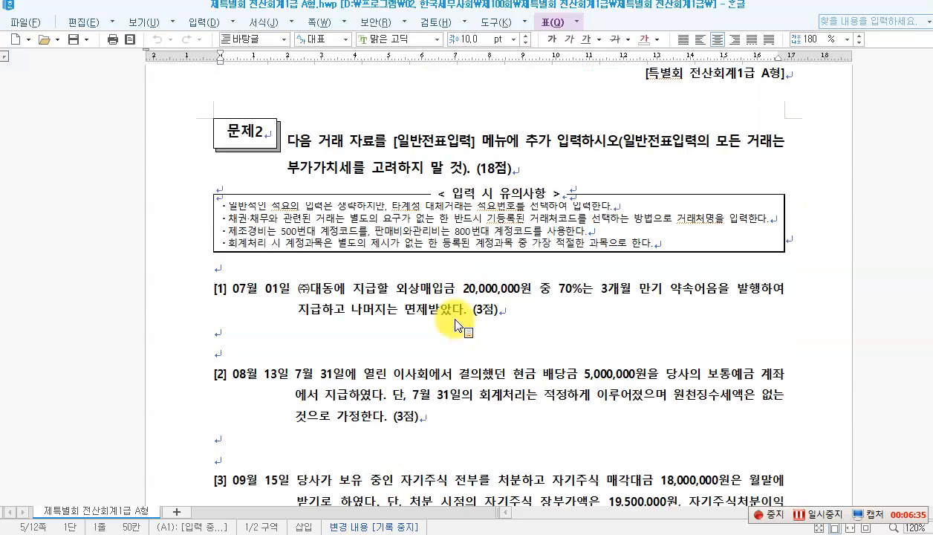
click(487, 169)
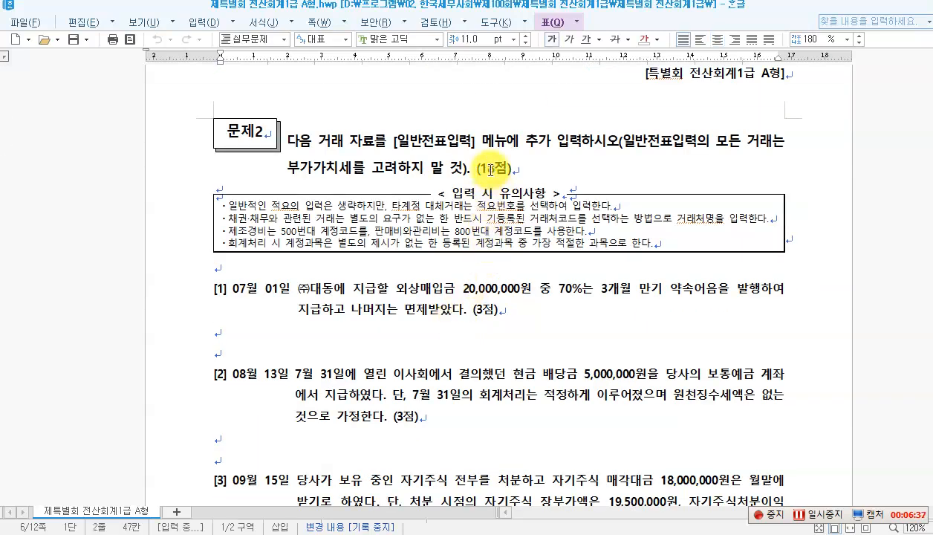
click(401, 139)
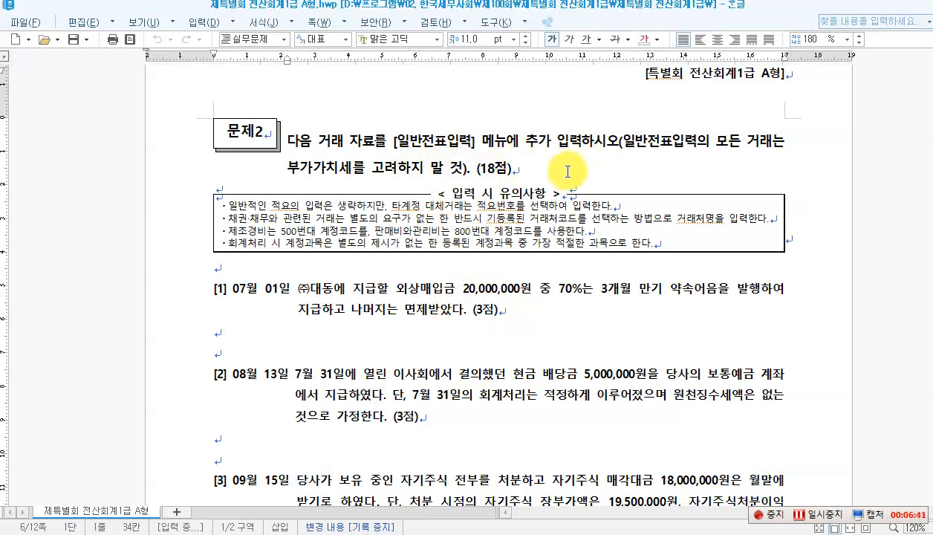
scroll(566, 171, down, 1)
scroll(567, 172, down, 1)
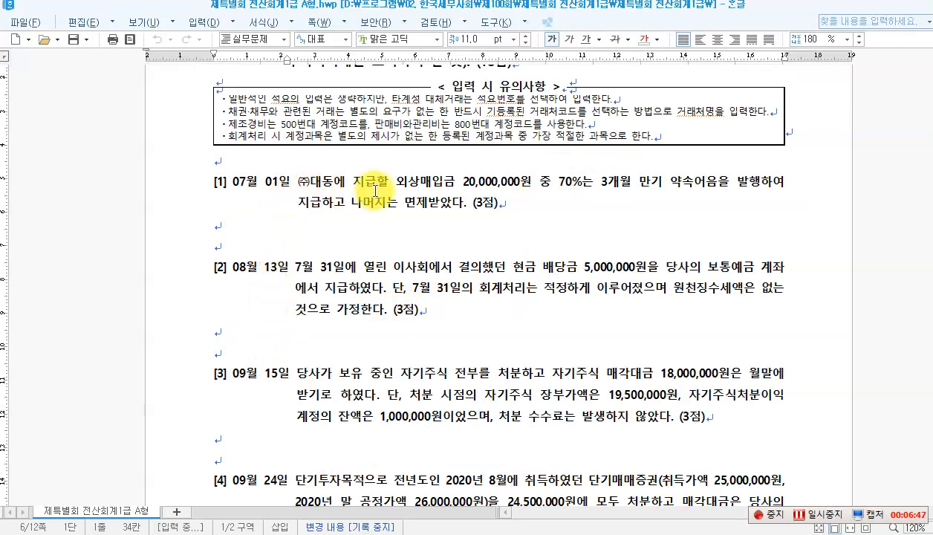
drag(396, 182, 515, 183)
click(571, 182)
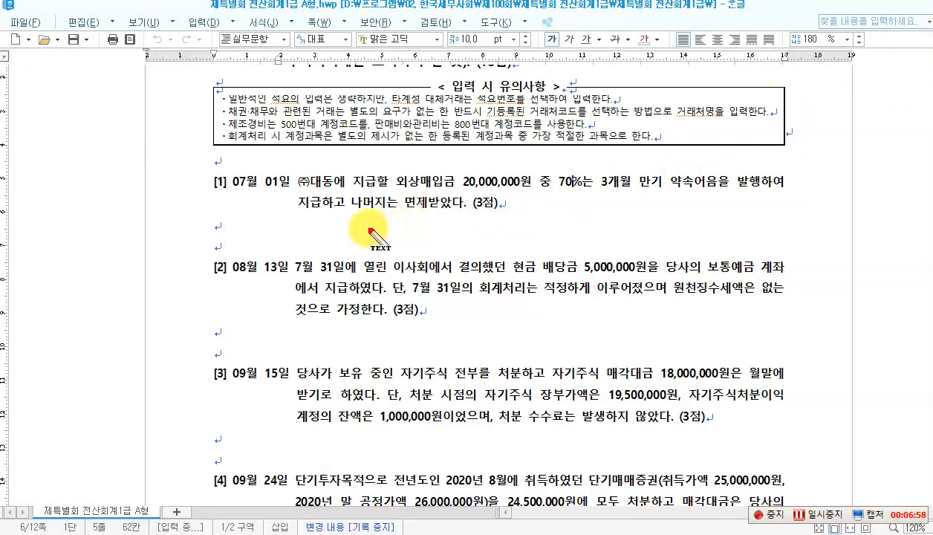
Step: Note under question [1]: (차)외상매입금 20,000,000, (대)지급어음 14,000,000 and 채무면제이익 6,000,000
click(313, 228)
text(()
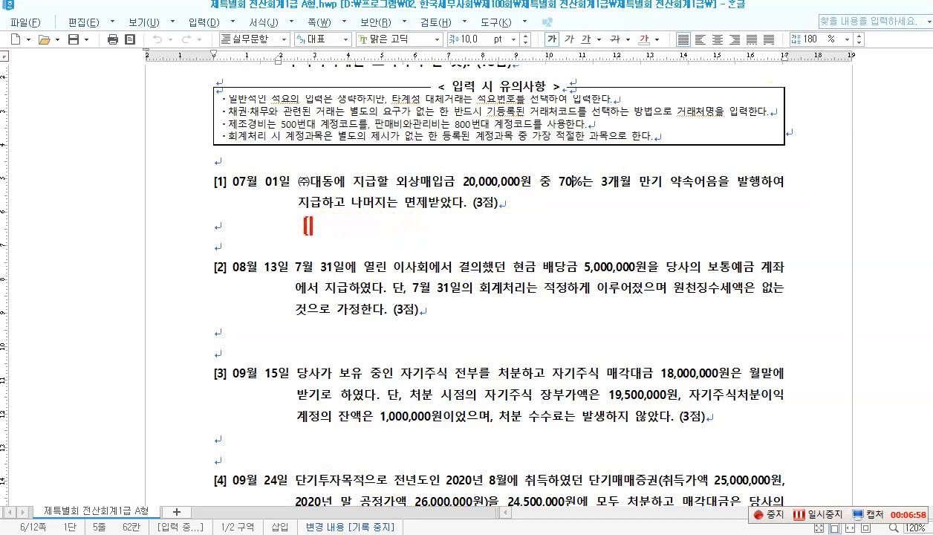
text(차]외)
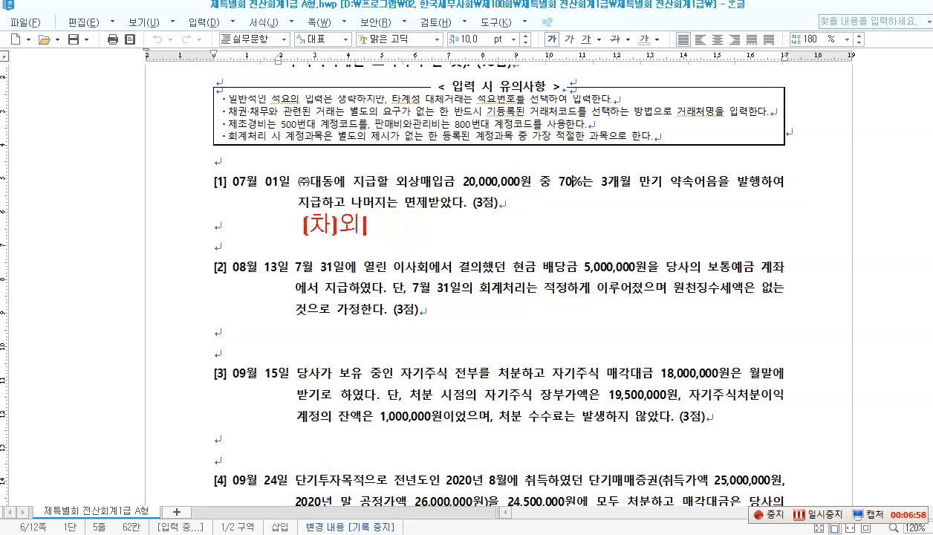
text(상매입)
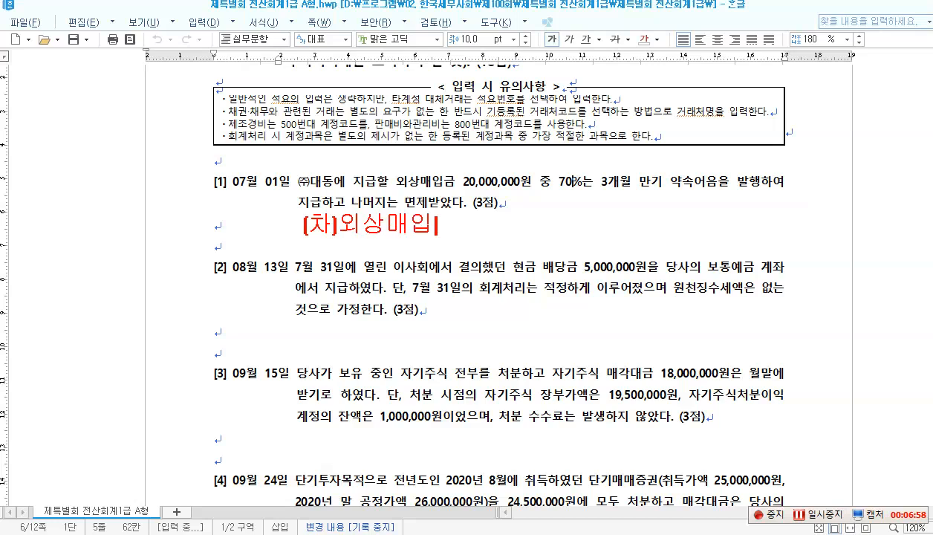
text(그ㅂ )
text(20,000,000)
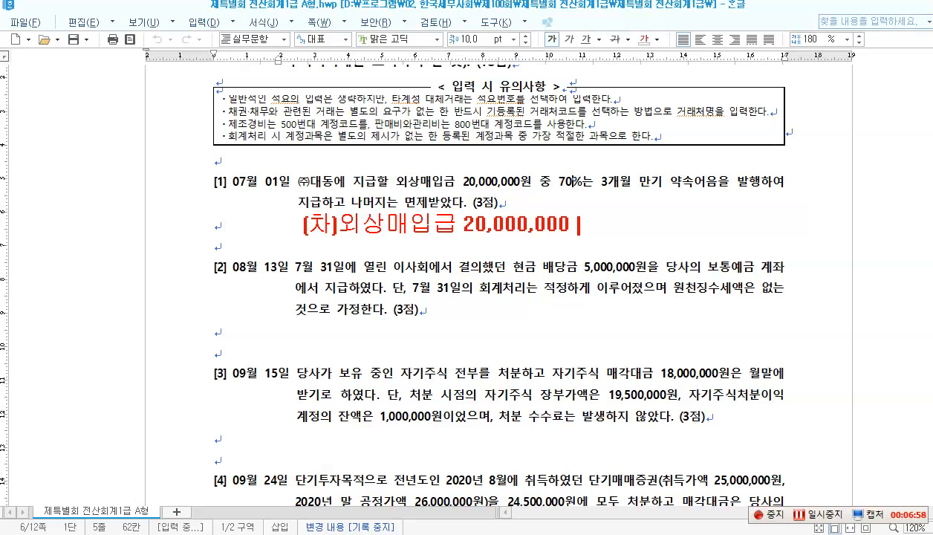
text( (대))
text(지급어으)
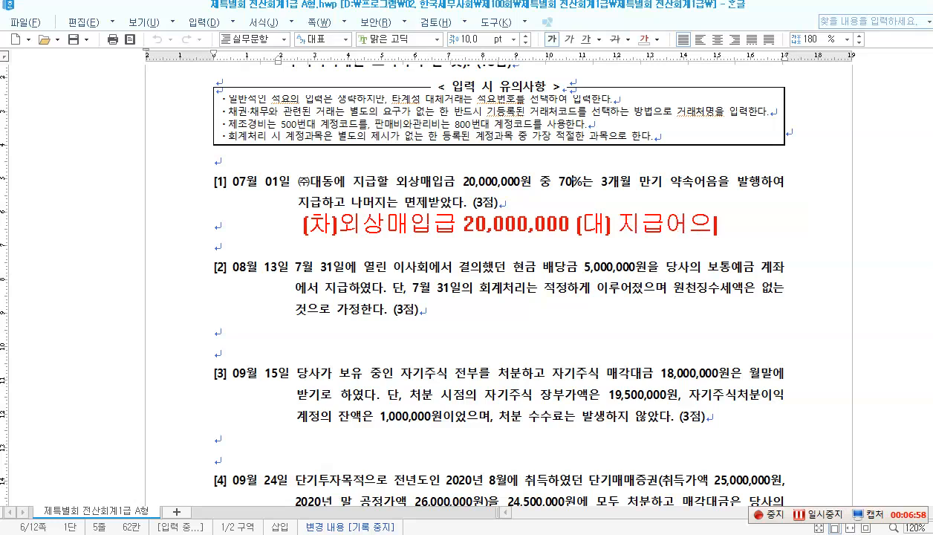
text(ㅁ 14,)
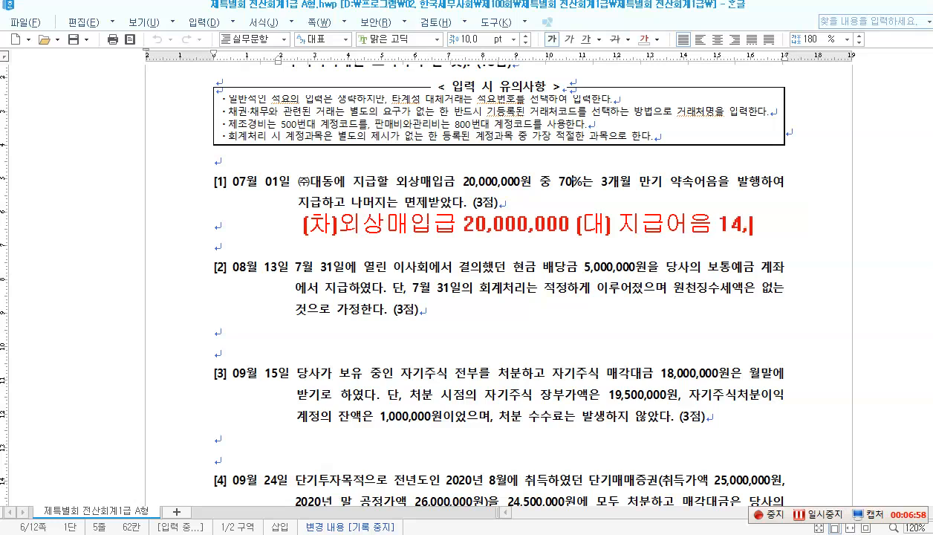
text(000,000)
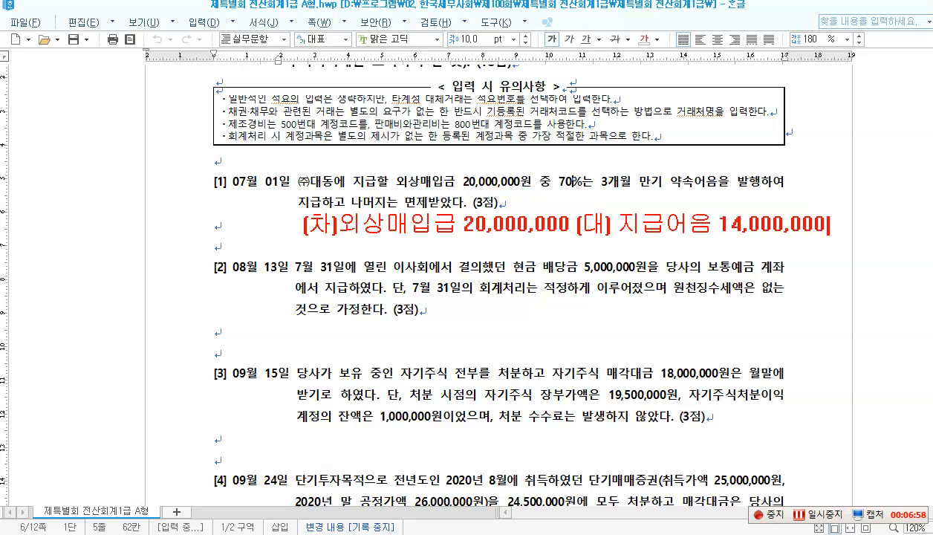
key(Return)
key(Escape)
text(채무면)
text(제이익 )
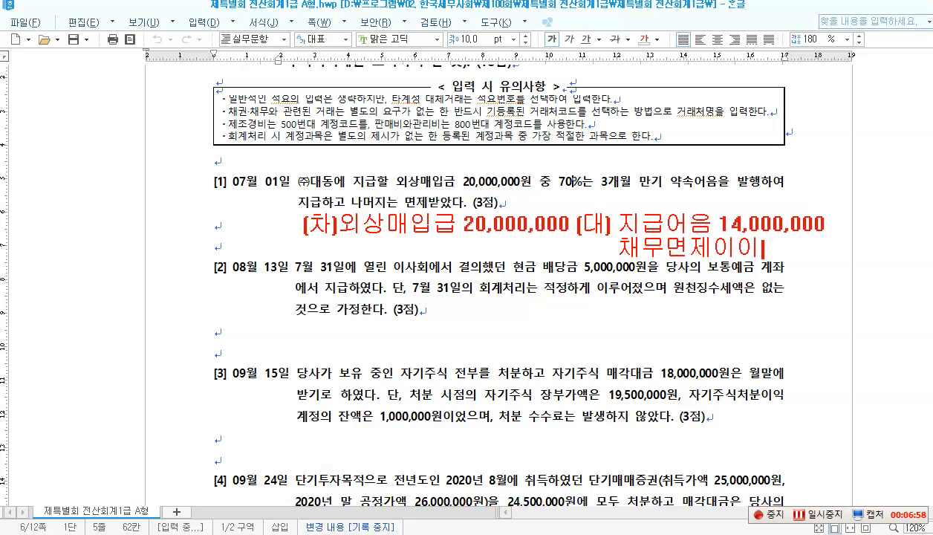
text(6,000)
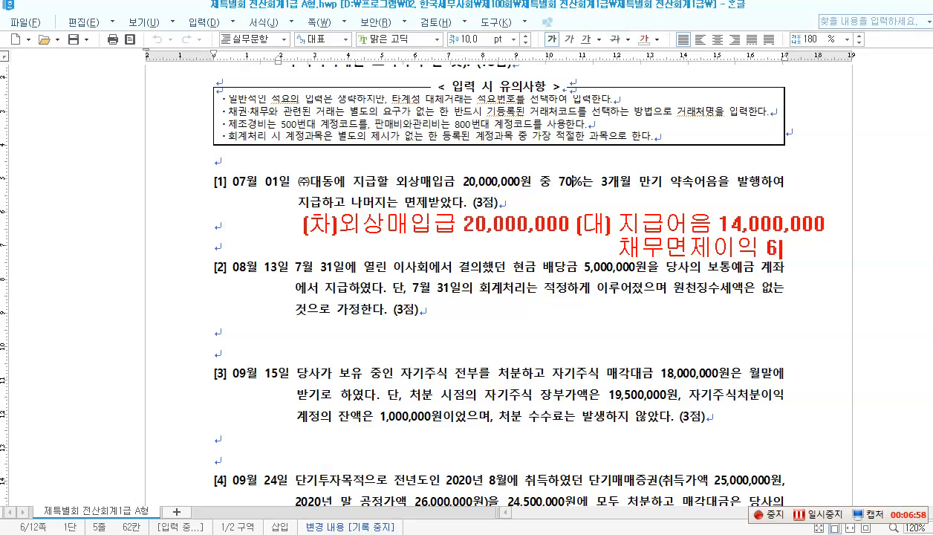
text(,000)
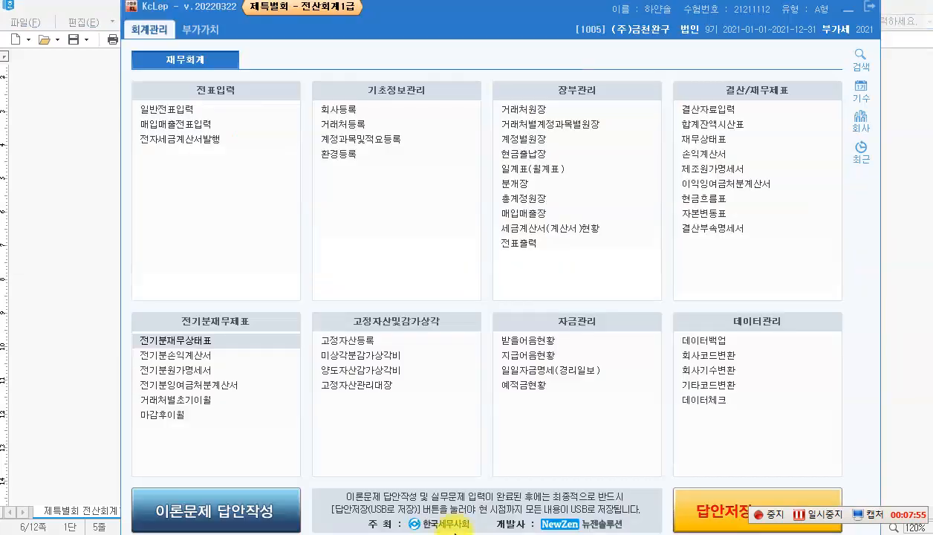
Step: Start a 07/01 voucher debiting 0251 외상매입금 20,000,000 for (주)대동
click(178, 111)
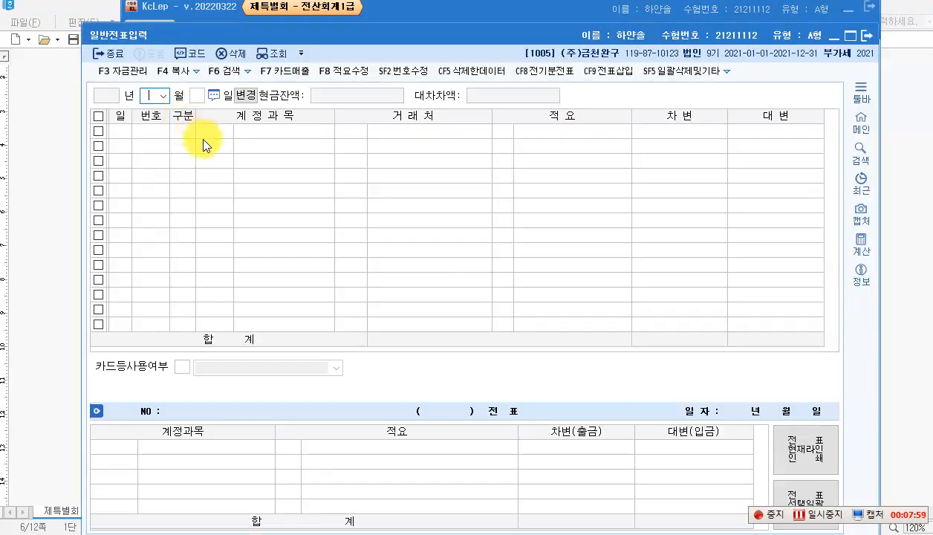
click(165, 97)
click(151, 175)
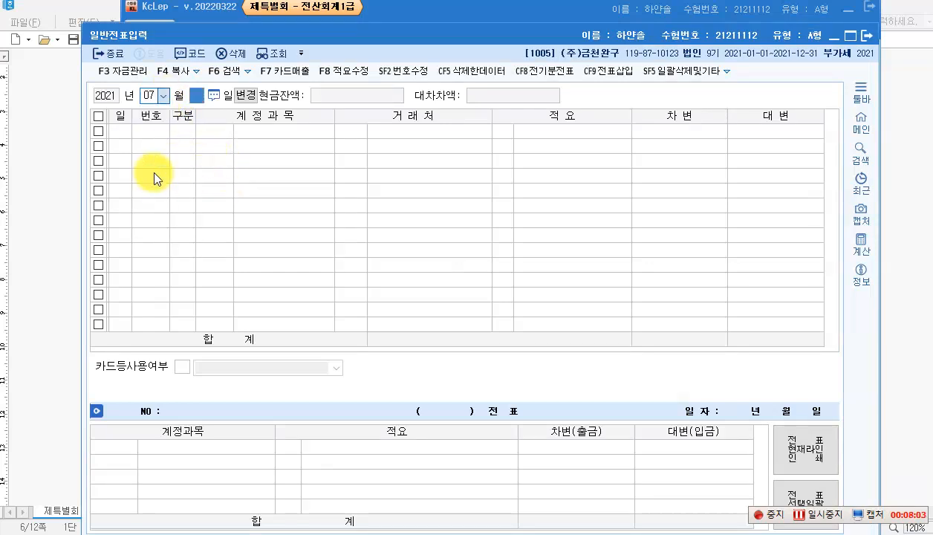
text(1)
key(Return)
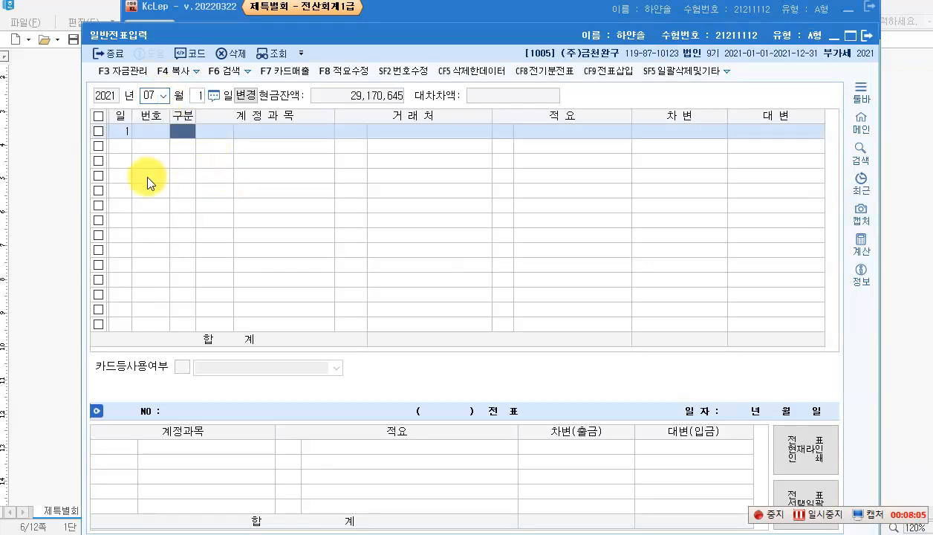
text(3)
key(Return)
text(251)
key(Return)
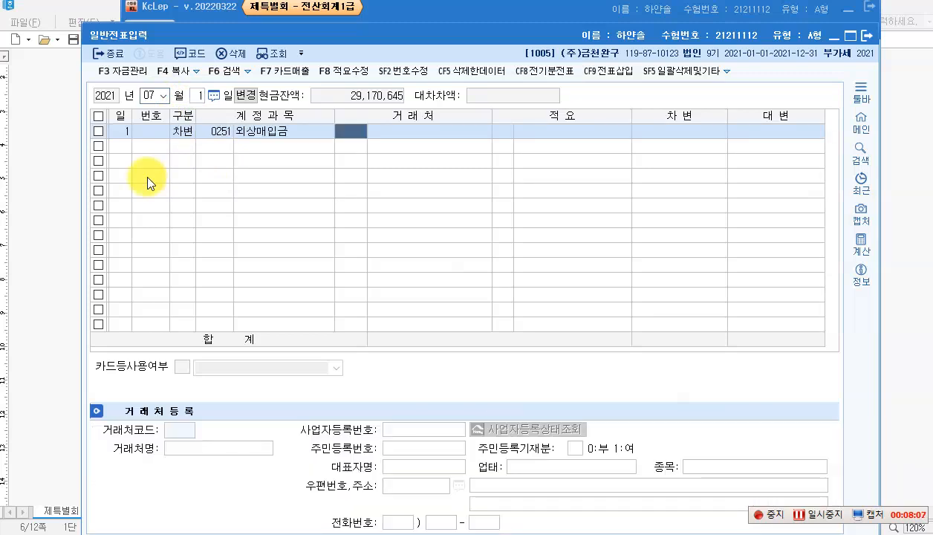
text(대)
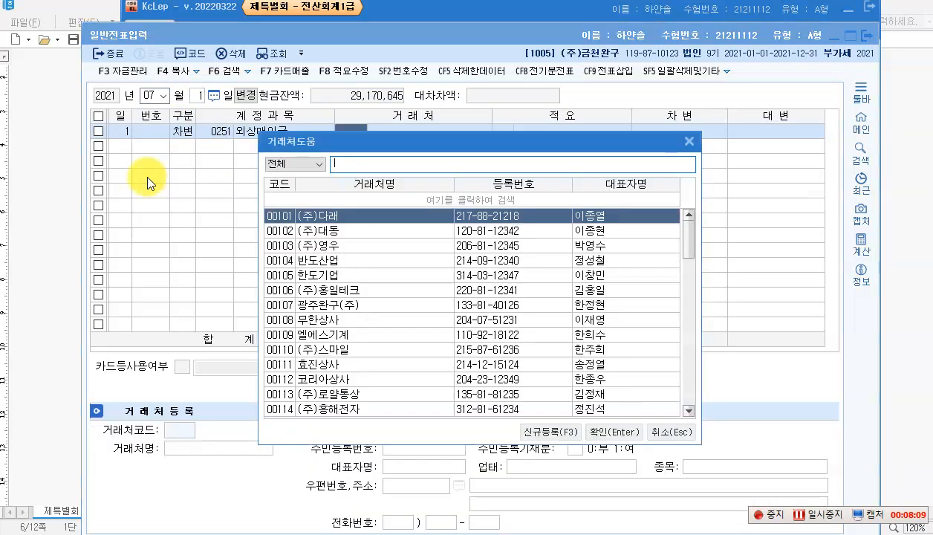
text(동)
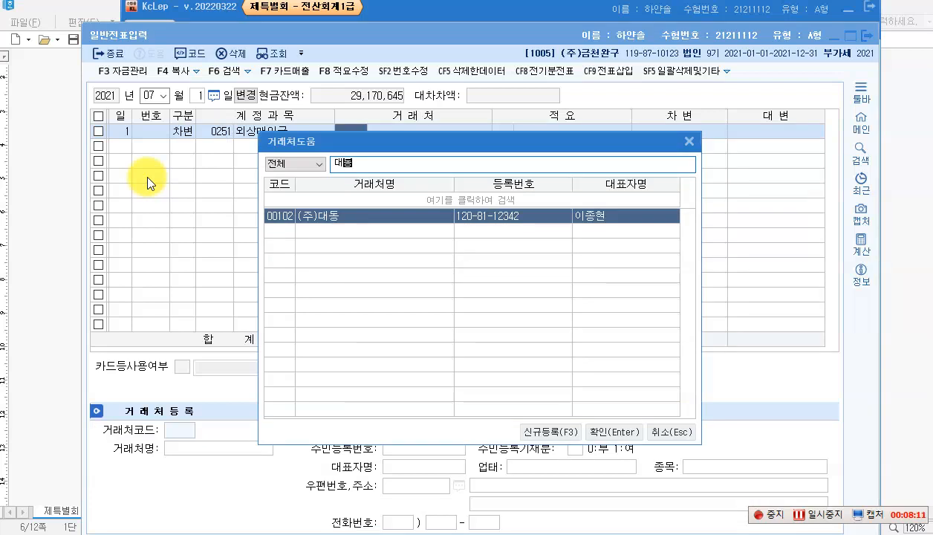
key(Return)
key(Return)
text(20000000)
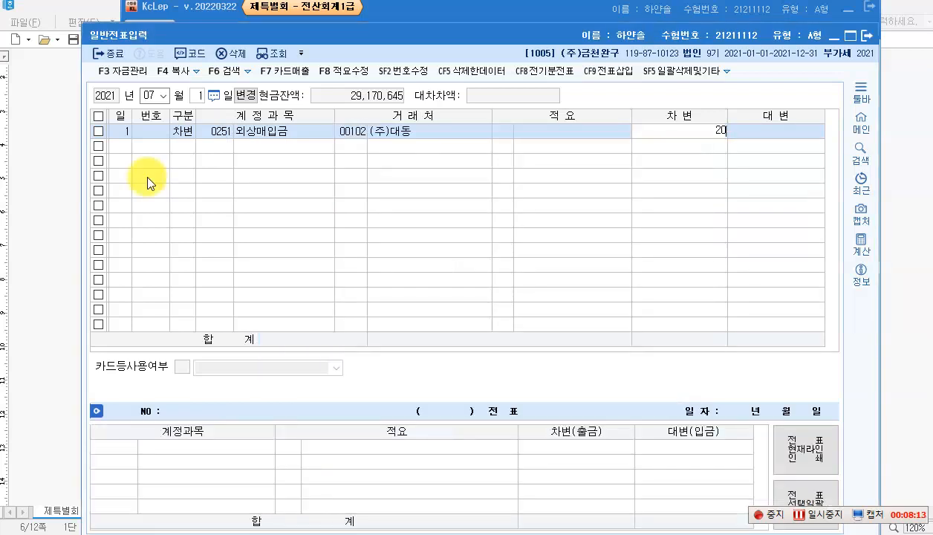
key(Return)
Step: Add a credit line of 0252 지급어음 14,000,000 for (주)대동
text(4)
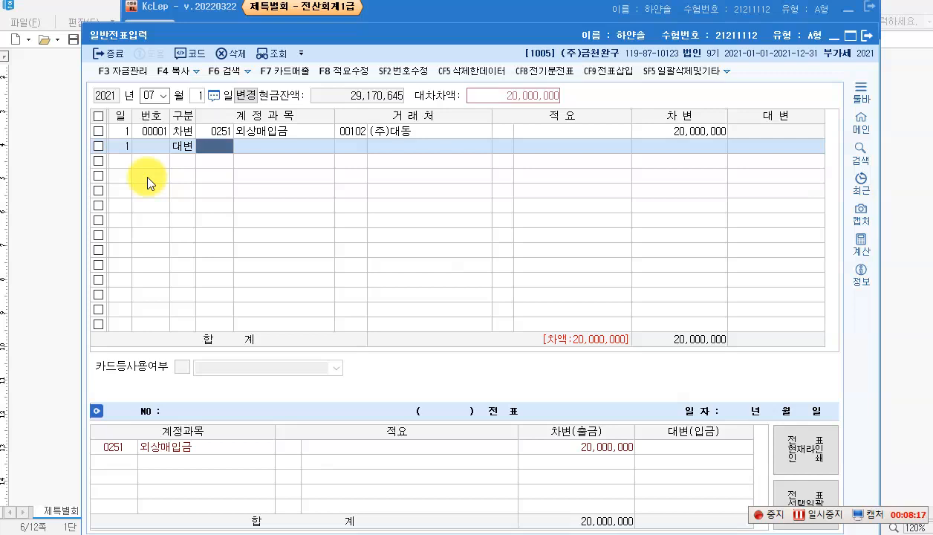
text(252)
key(Return)
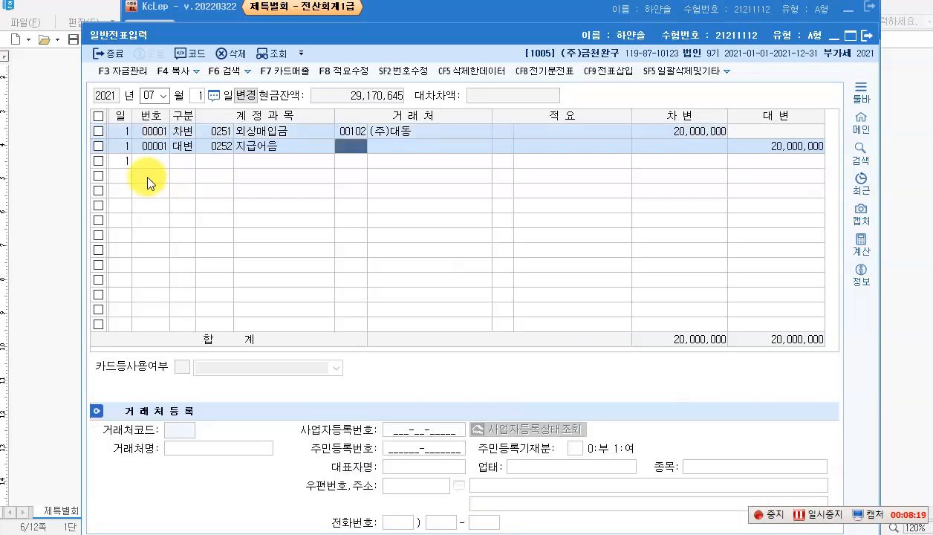
text(102)
key(Return)
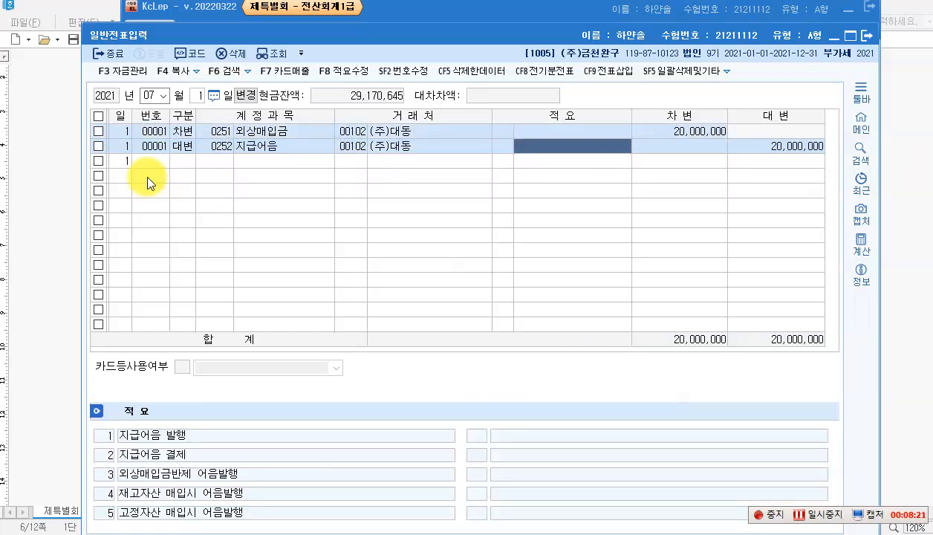
key(Return)
text(14000000)
key(Return)
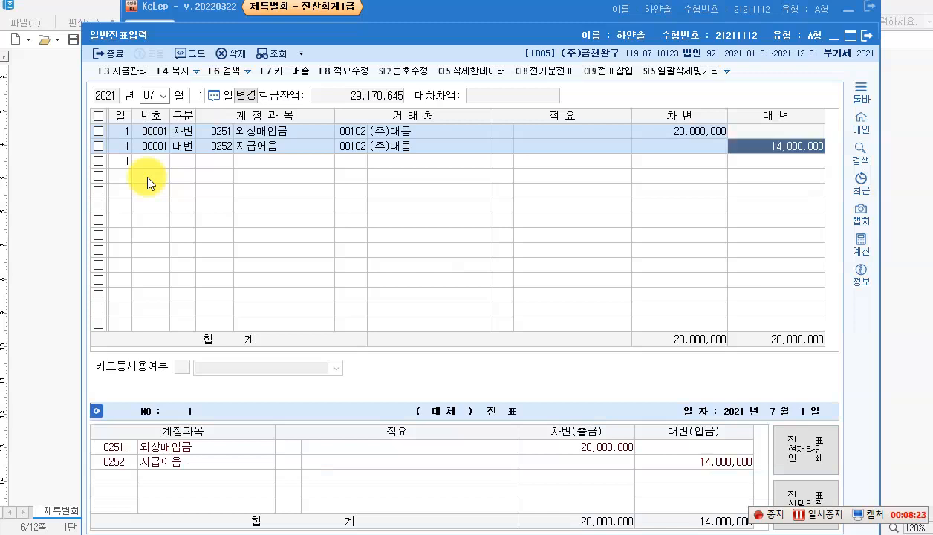
Step: Add a third credit line for 0918 채무면제이익 6,000,000, then return to the exam paper
key(4)
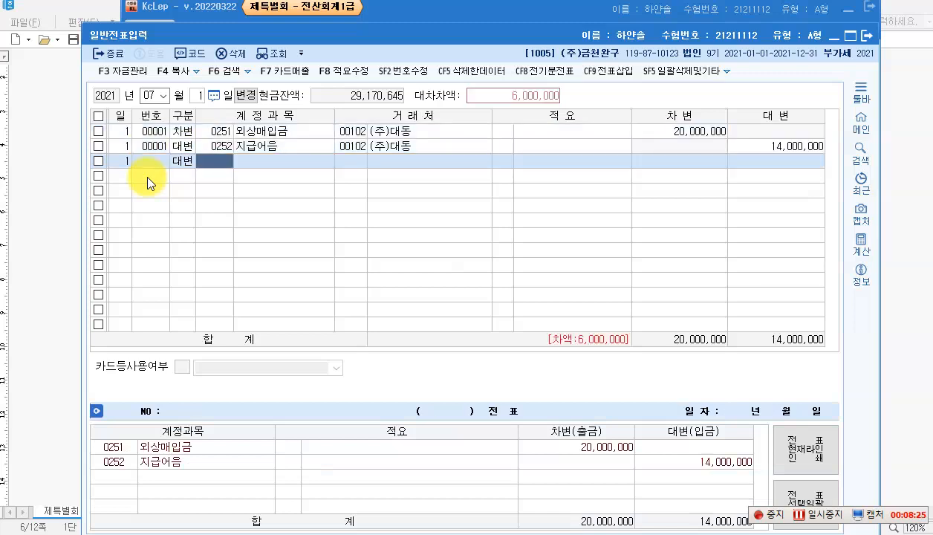
key(F2)
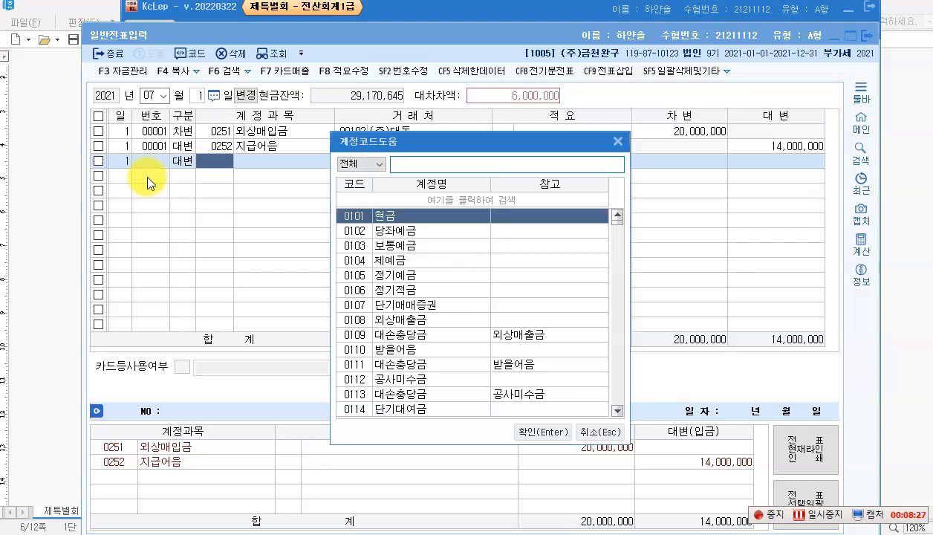
text(채무)
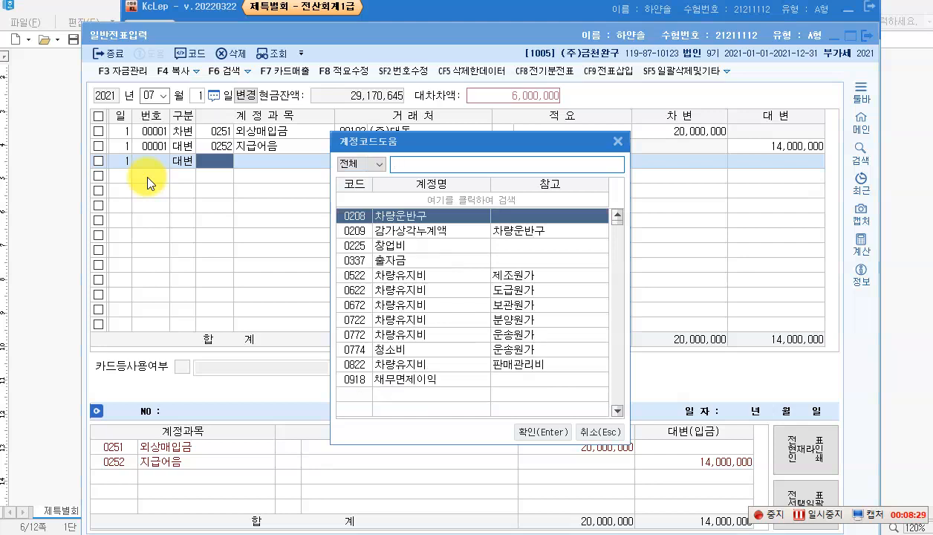
text(면)
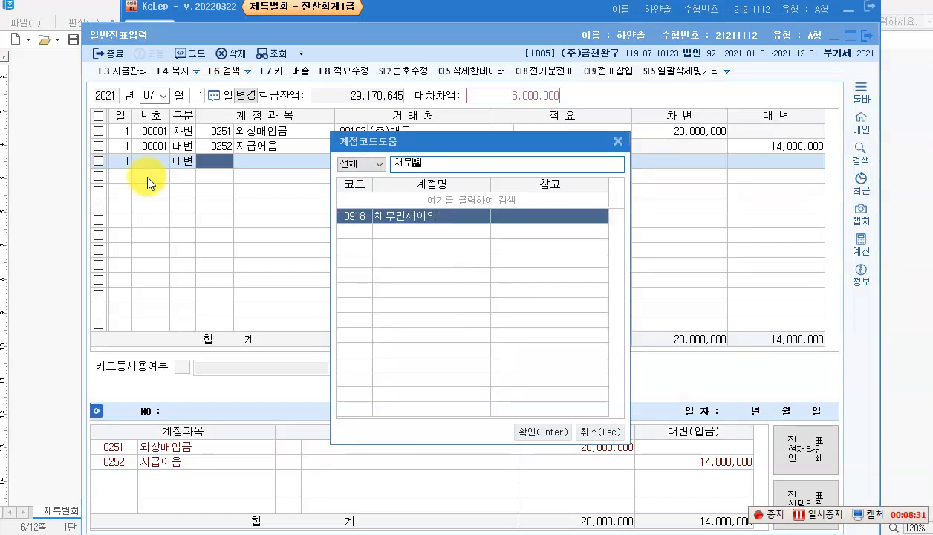
key(Return)
key(Return)
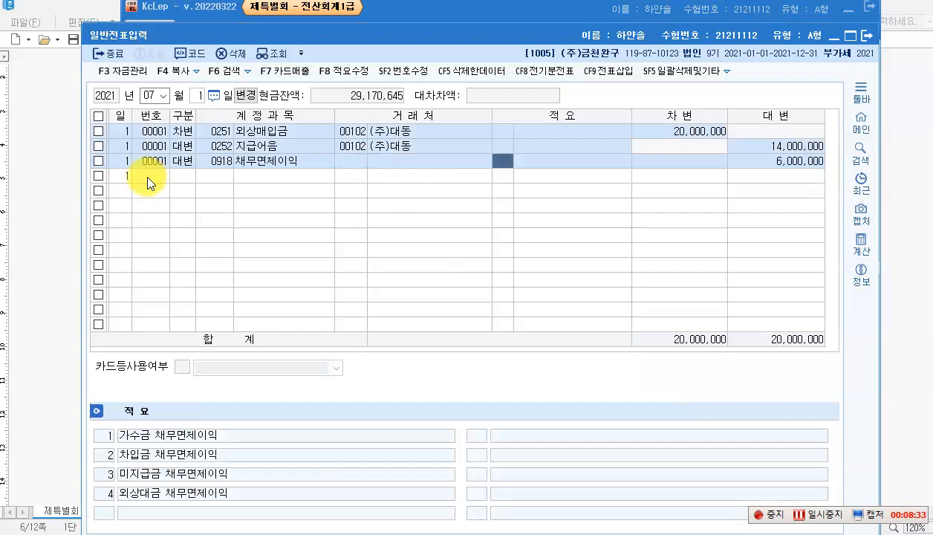
key(Return)
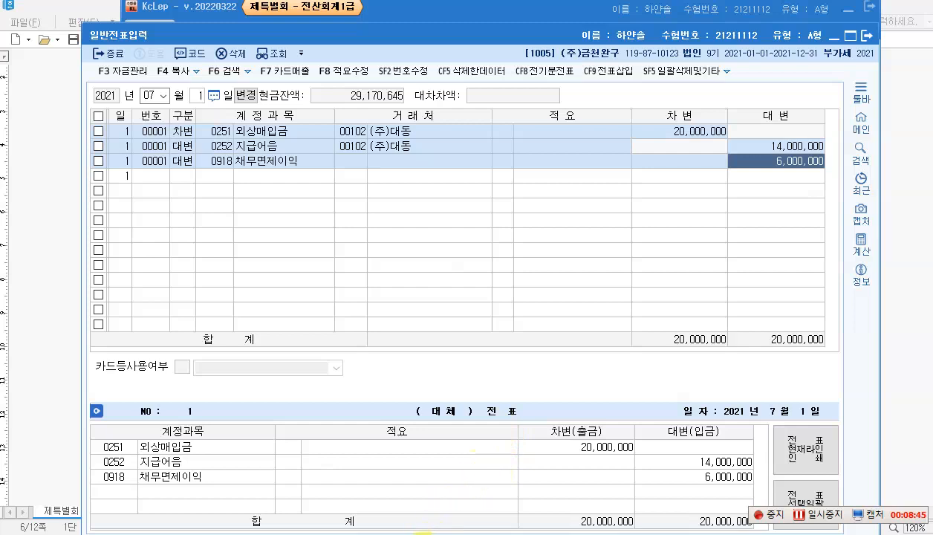
click(419, 534)
scroll(306, 295, down, 2)
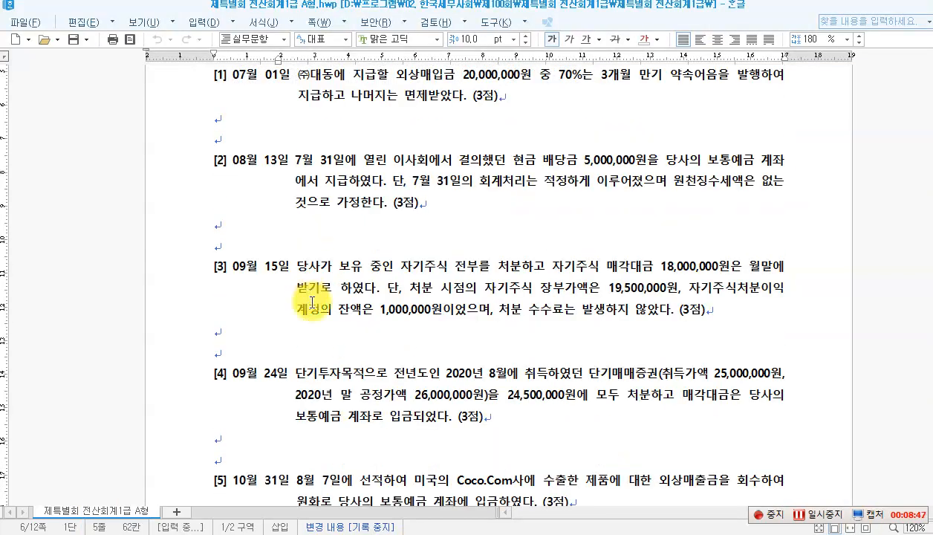
Step: Draw a red box around the date 7월 31일 in question [2]
click(271, 165)
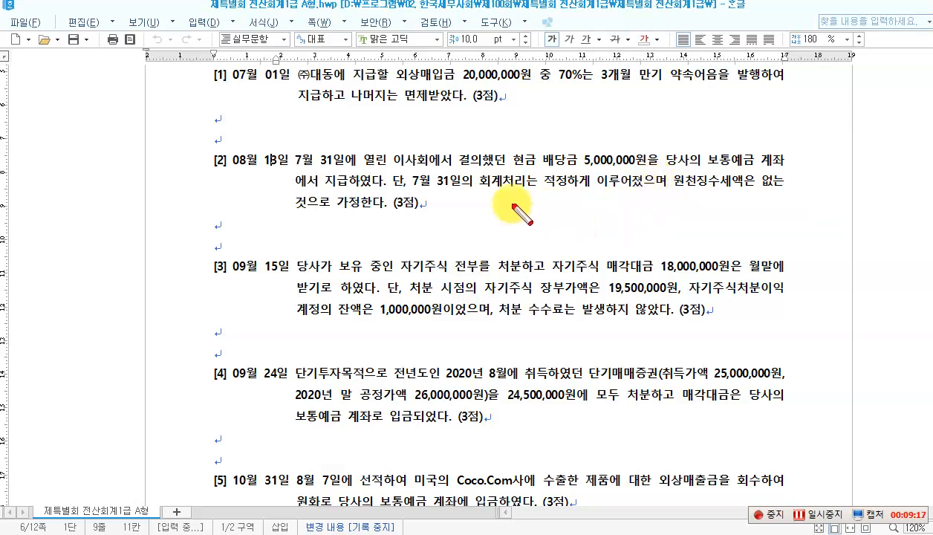
drag(289, 147, 350, 174)
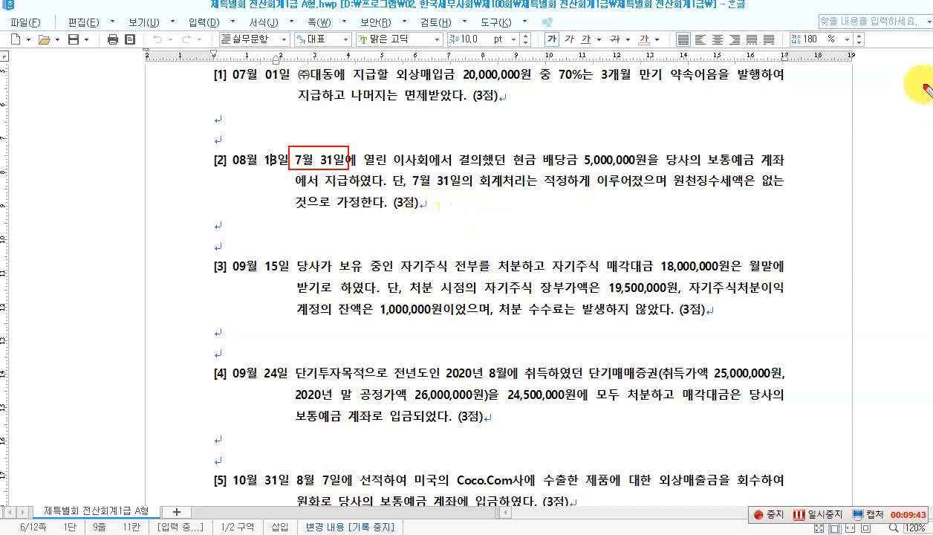
Step: Note (차)미지급배당금 5,000,000 (대)보통예금 5,000,000 under question [2], then clear it and return to KcLep
click(299, 232)
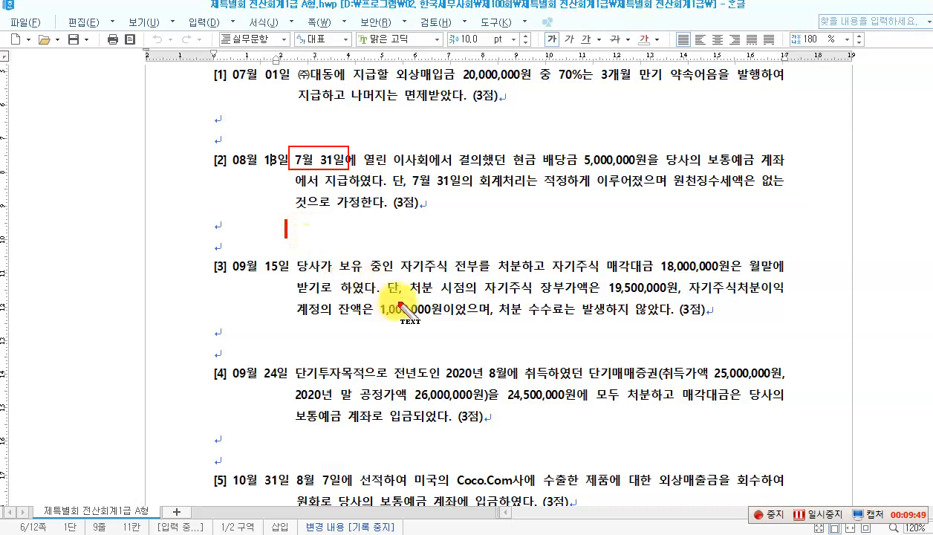
text((차)
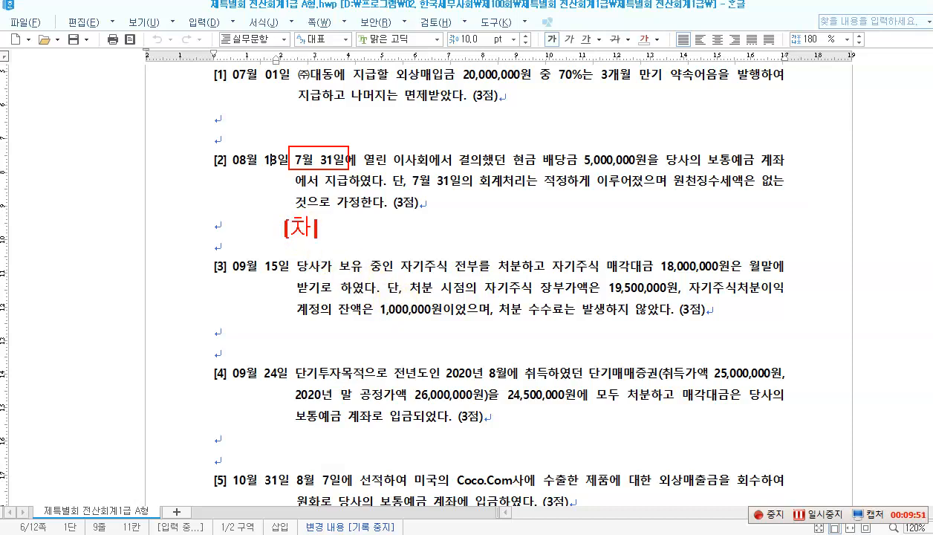
text() 미지)
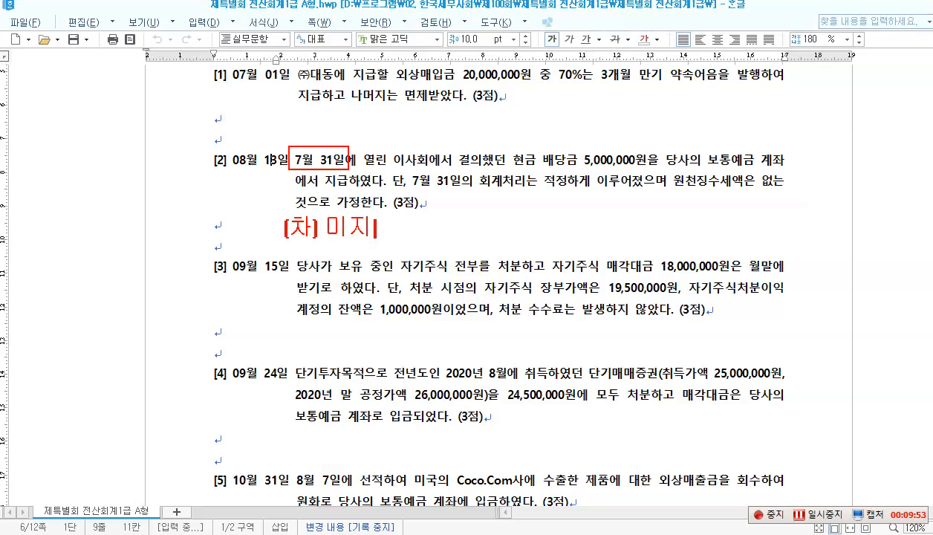
text(급배당금 )
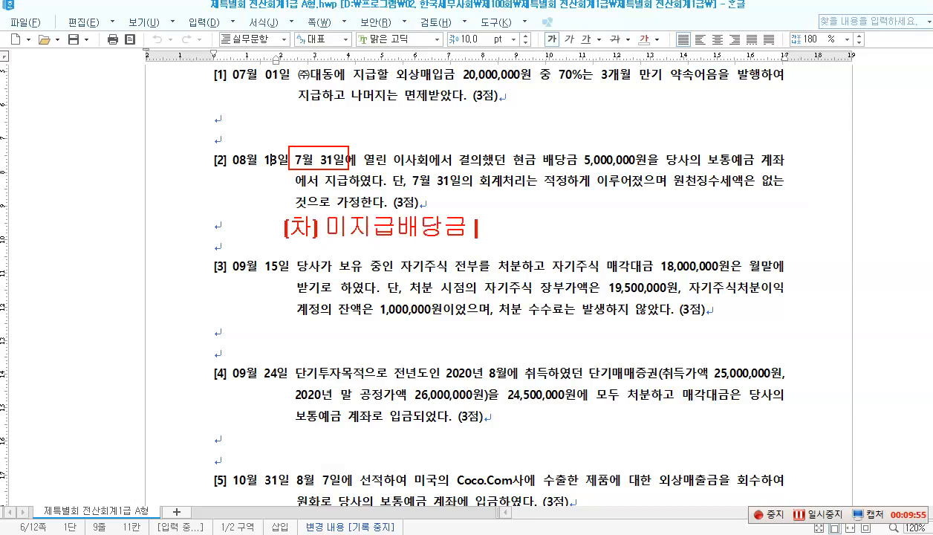
text(5,000,)
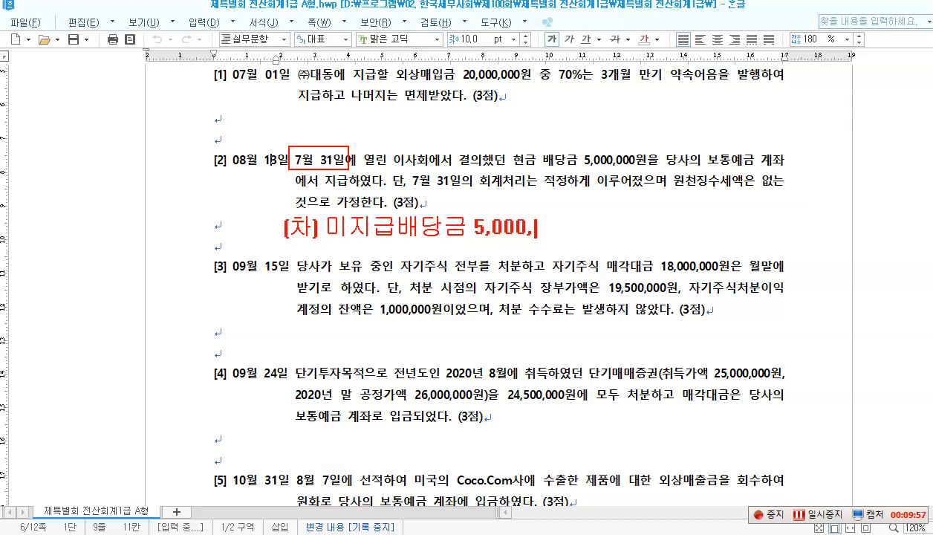
text(000 ()
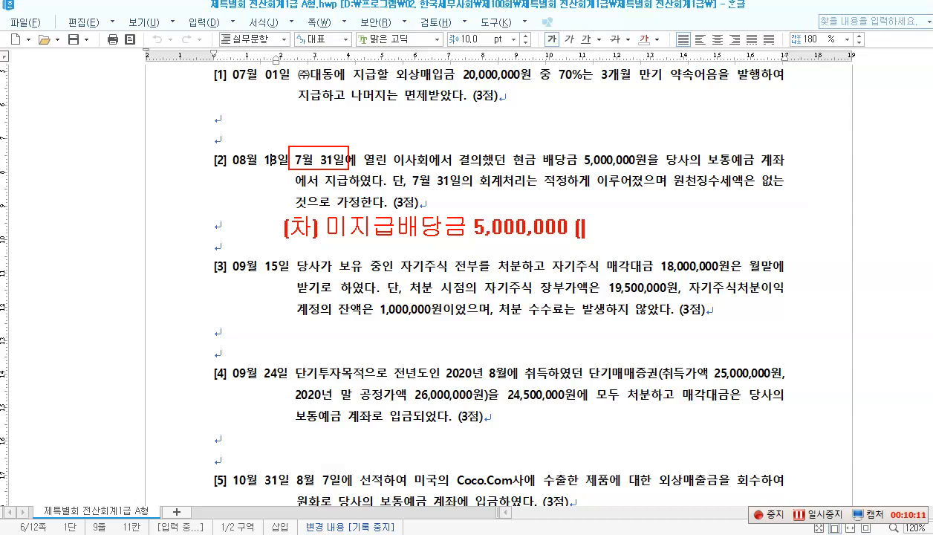
text(ㄷㅐ) ㅂㅗㅌㅗㅇㅇ)
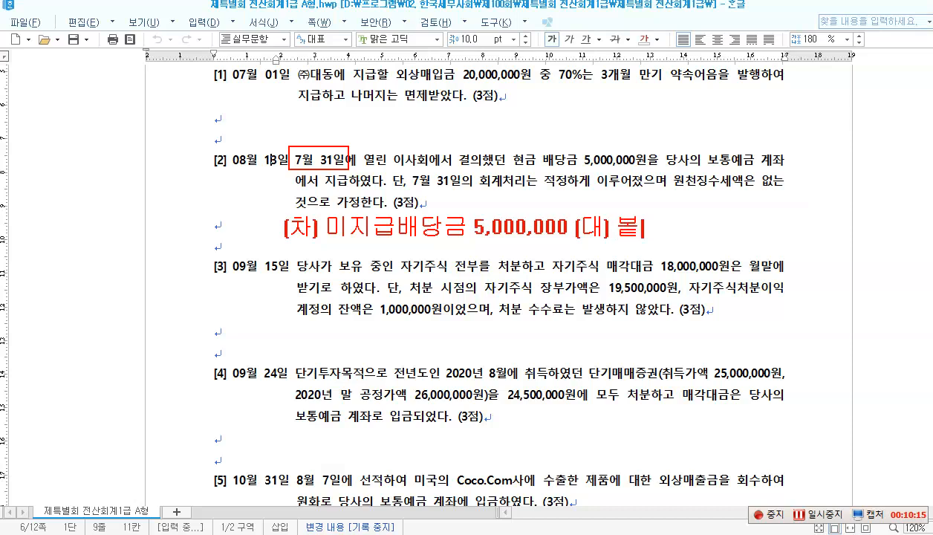
text(ㅖㄱㅡㅁ )
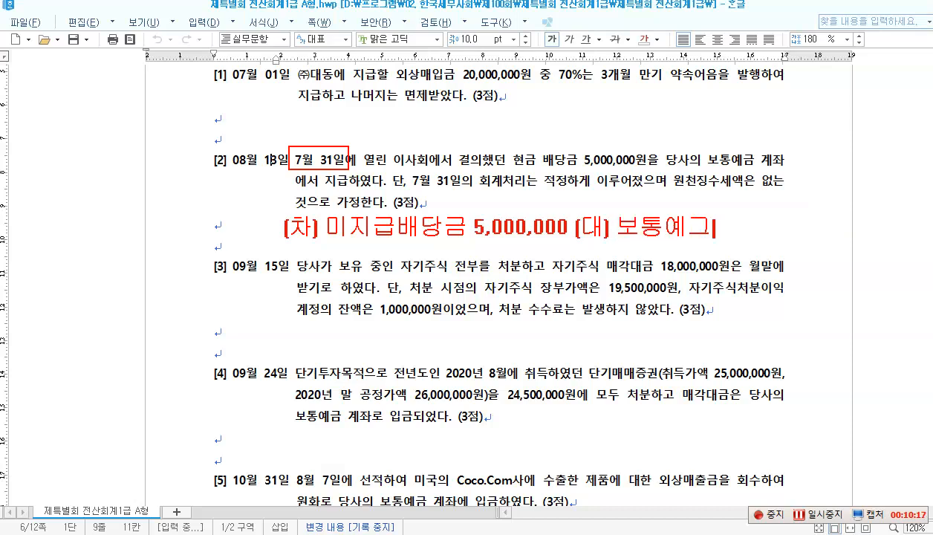
text(5,000,000)
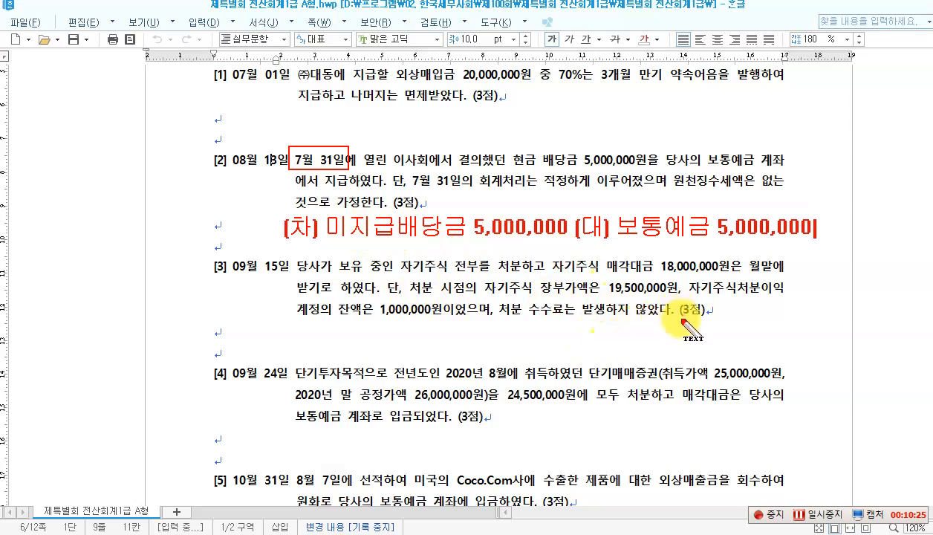
key(Escape)
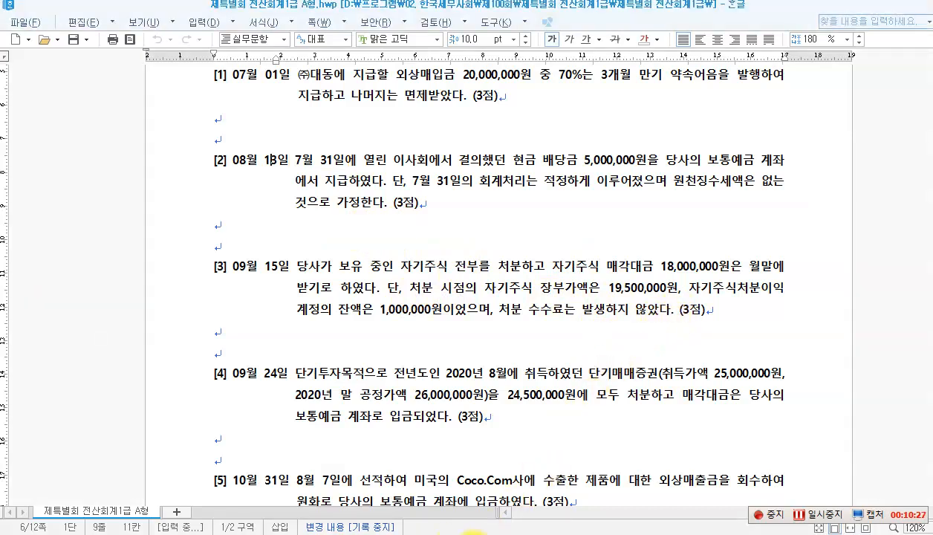
key(alt+Tab)
Step: Enter an 08/13 voucher debiting 0265 미지급배당금 5,000,000 and crediting 0103 보통예금
click(163, 101)
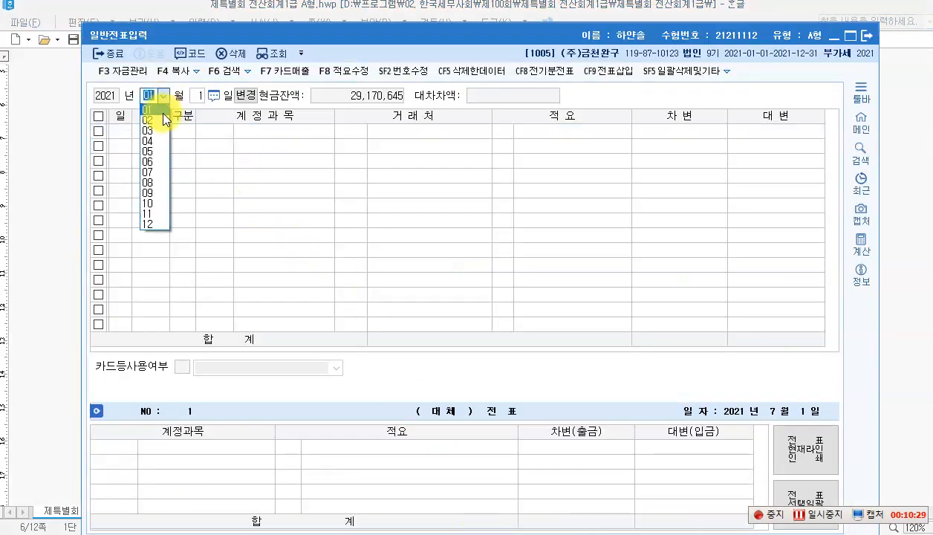
click(152, 190)
text(1)
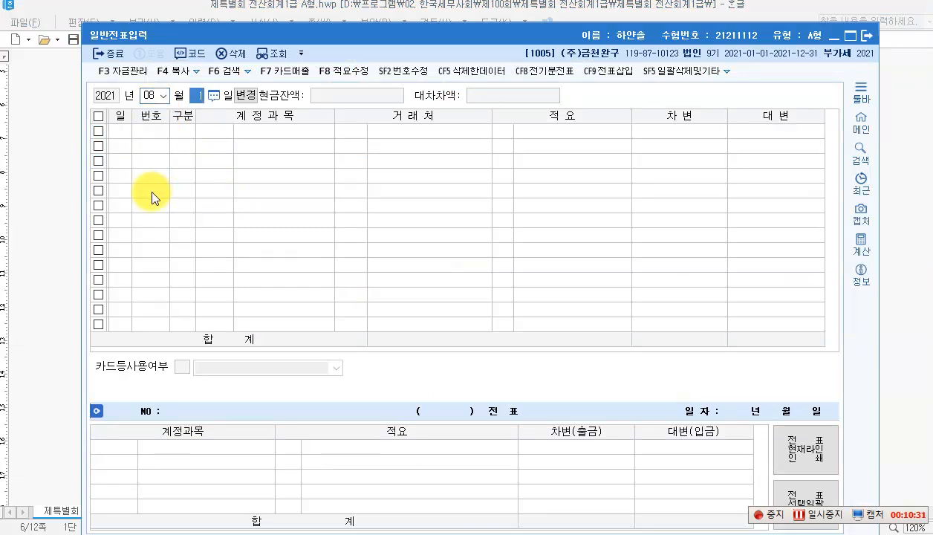
text(3)
key(Return)
text(3)
key(Return)
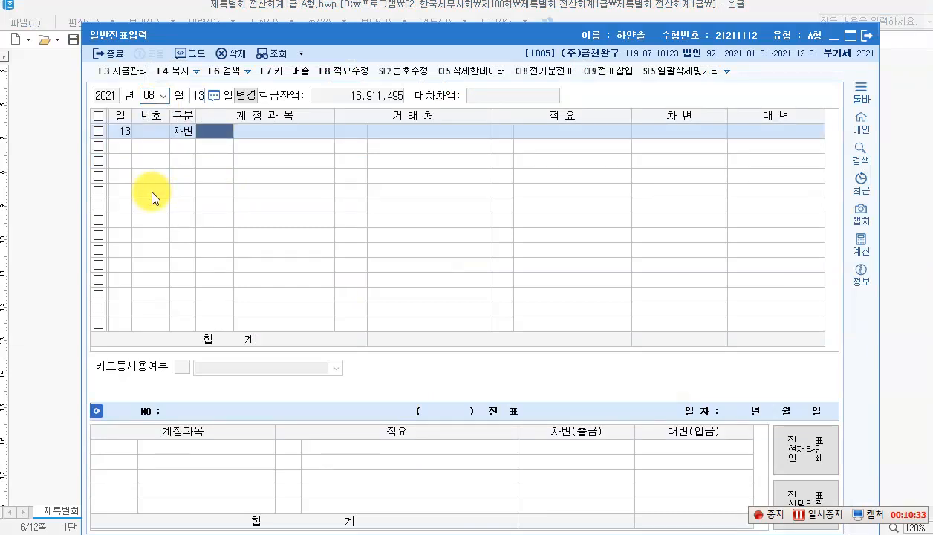
key(F2)
text(미지급)
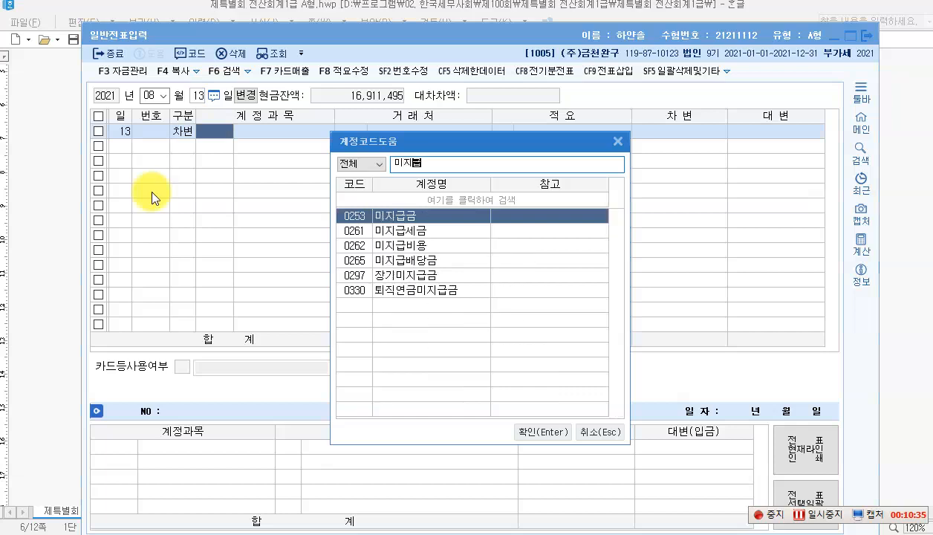
text(배)
key(Return)
key(Return)
key(Return)
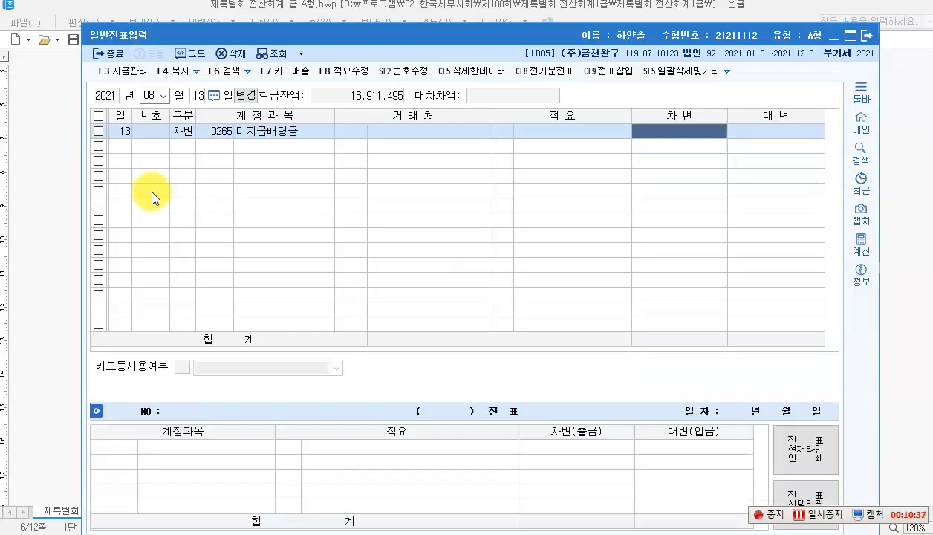
text(5000000)
key(Return)
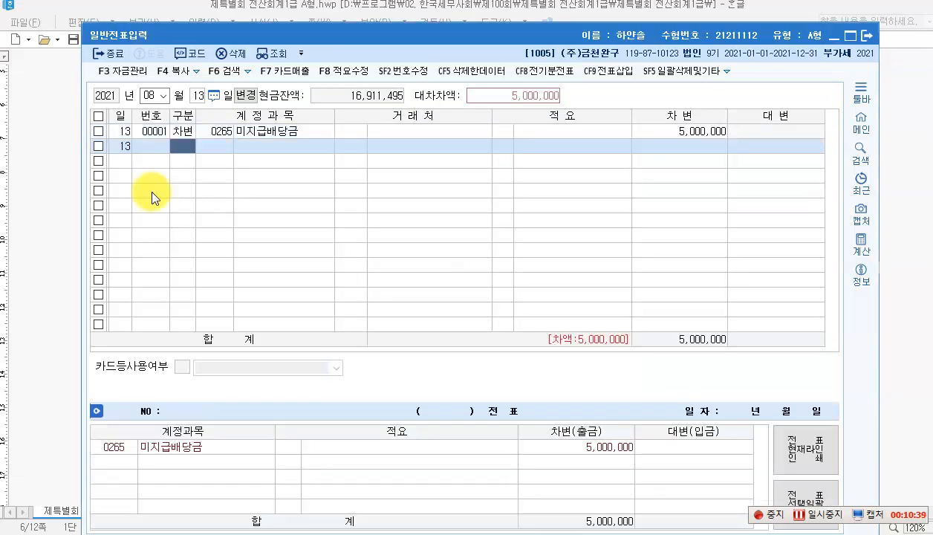
text(4)
key(Return)
text(103)
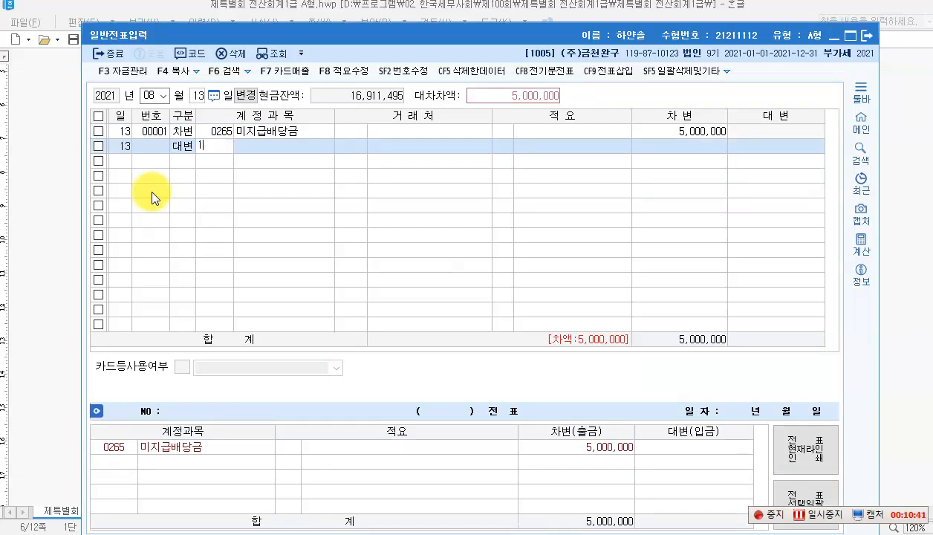
key(Return)
key(Return)
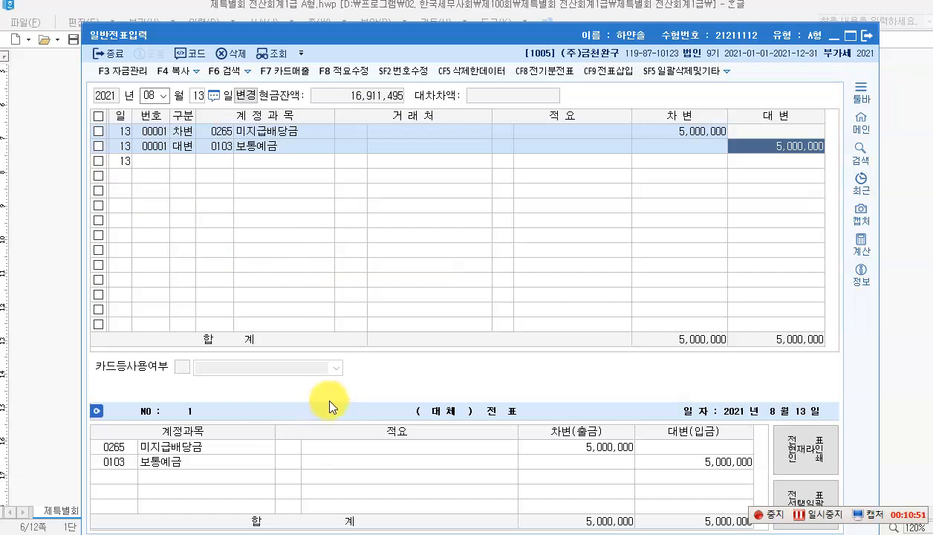
Step: Scroll to question [3] and mark 자기주식, book value 19,500,000 and sale price 18,000,000
key(alt+Tab)
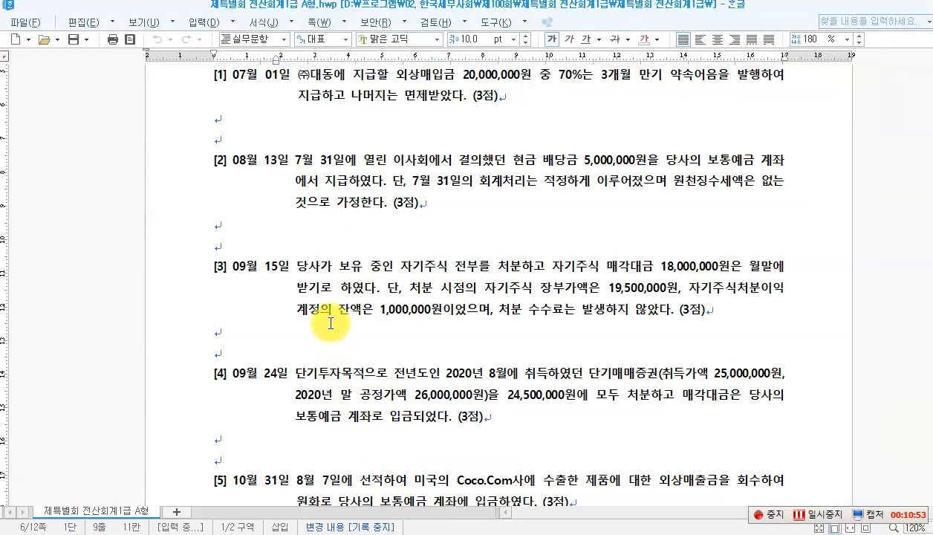
scroll(330, 323, down, 3)
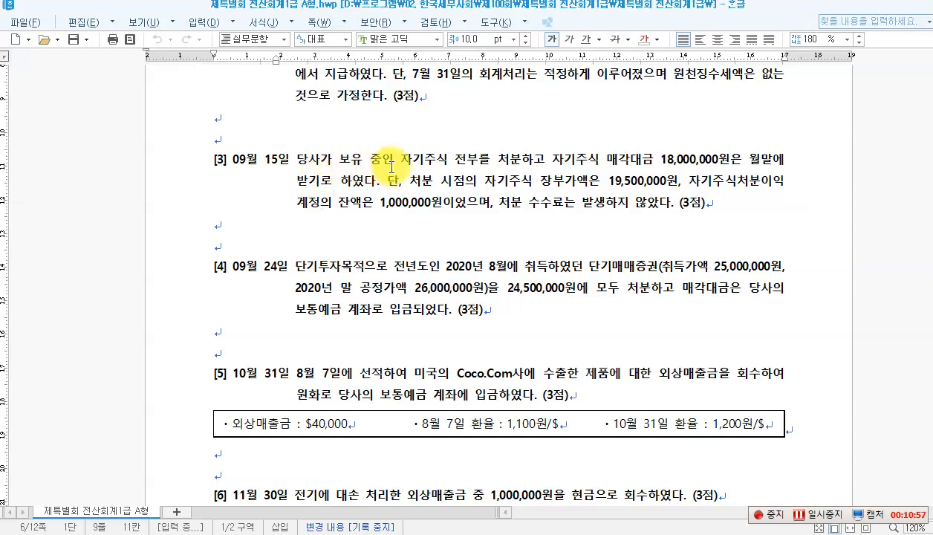
drag(402, 166, 443, 166)
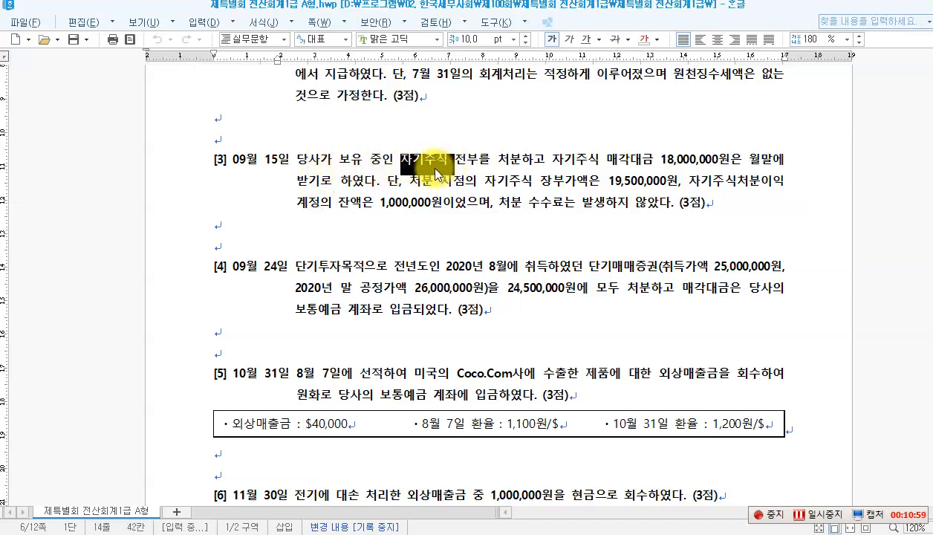
click(435, 169)
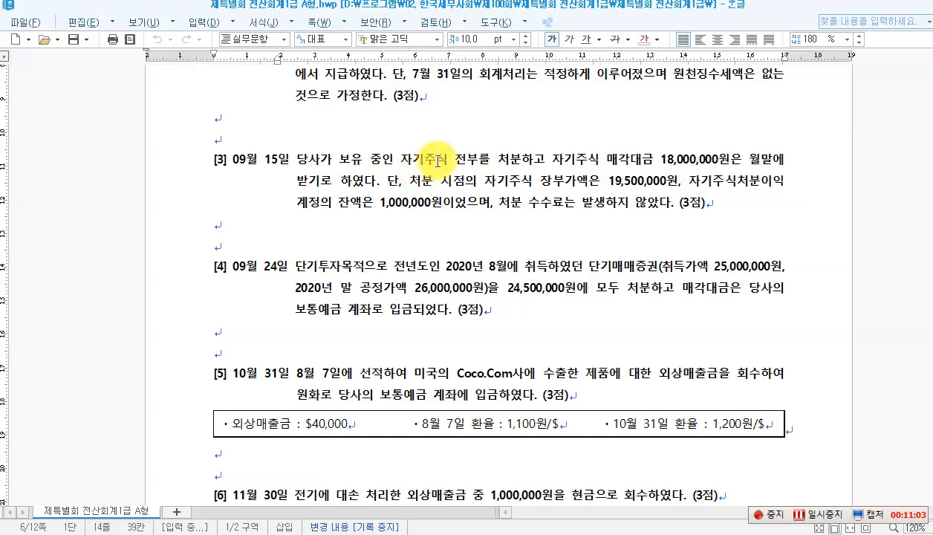
click(455, 163)
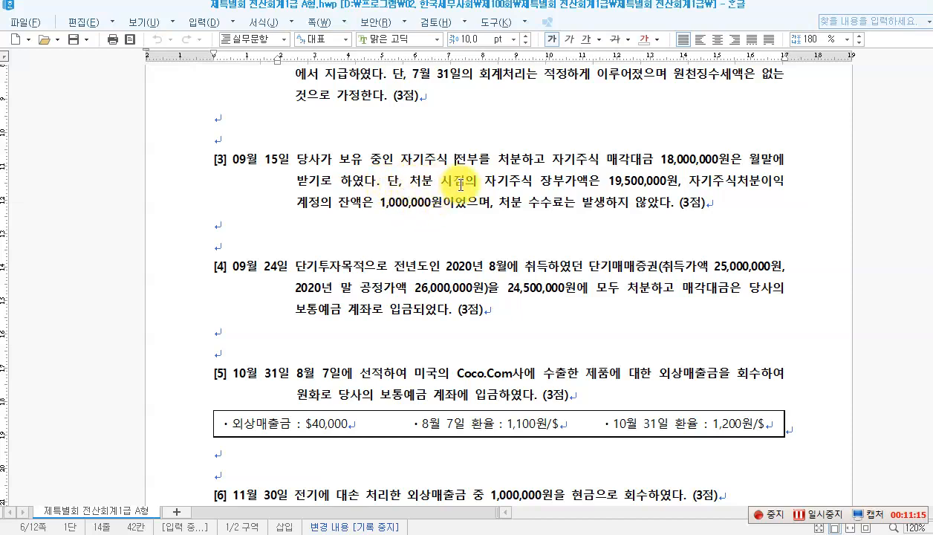
click(535, 180)
drag(599, 189, 672, 192)
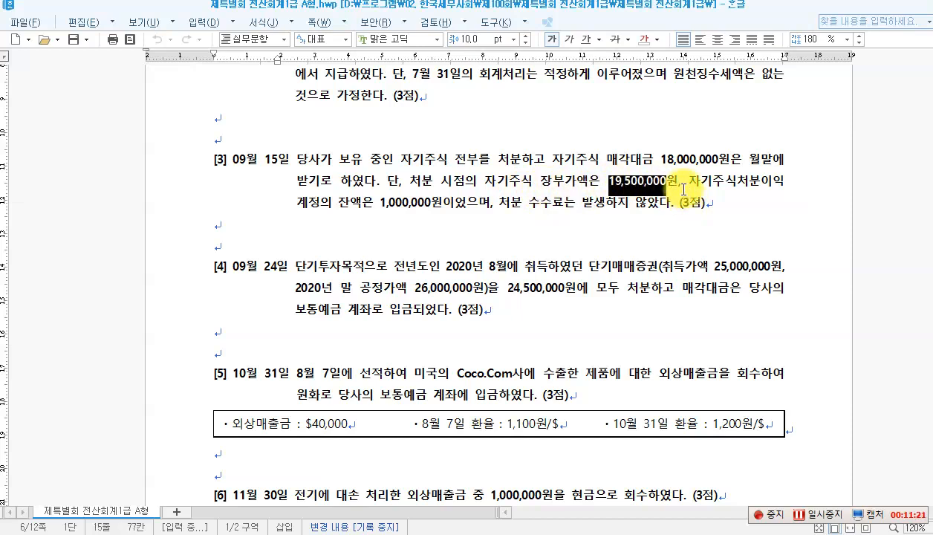
click(615, 189)
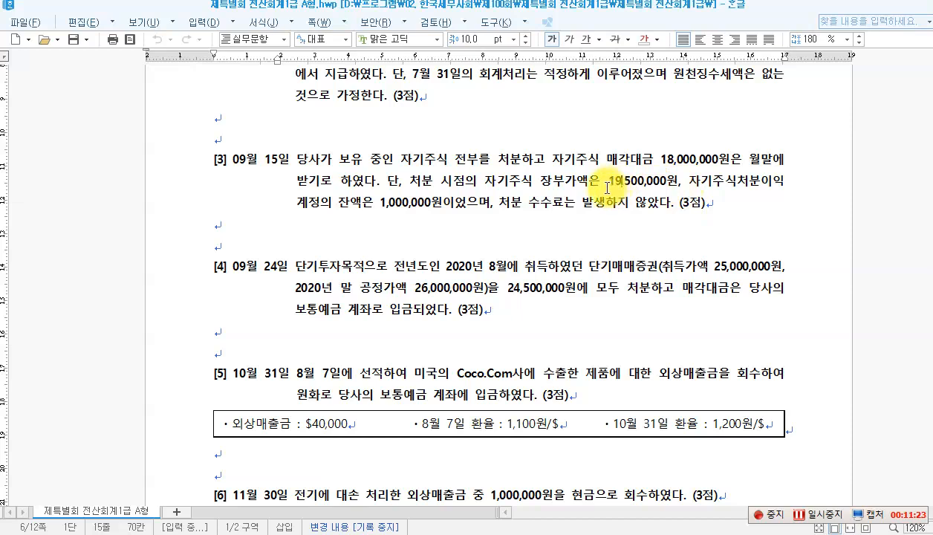
key(Left)
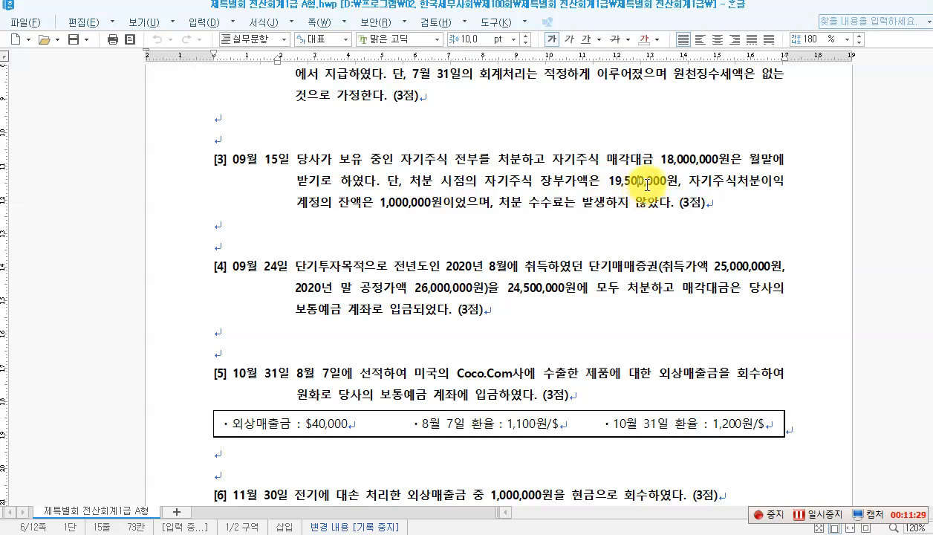
click(662, 159)
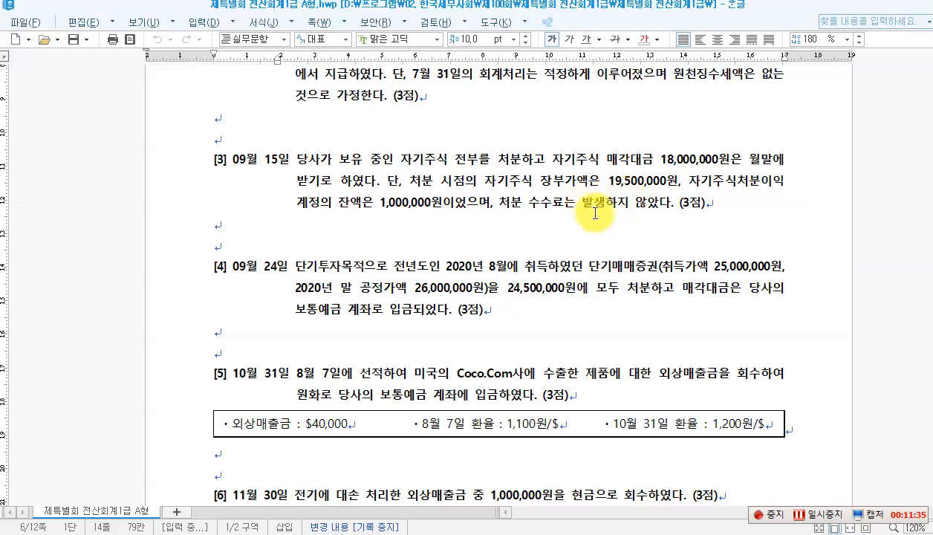
key(ctrl+2)
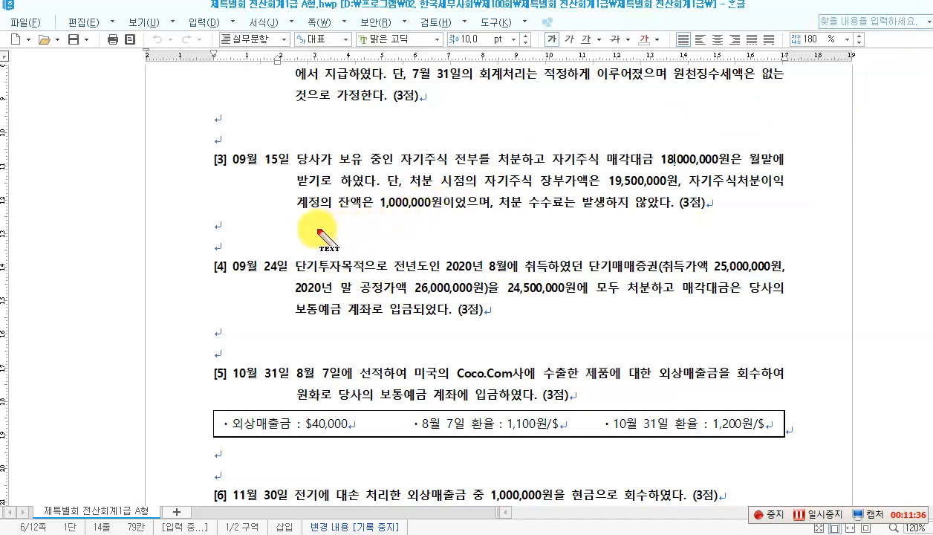
Step: Note under question [3]: (차)미수금 18,000,000, (대)자기주식 19,500,000, 자기주식처분이익 1,000,000, 자기주식처분손실 500,000
click(300, 227)
text([)
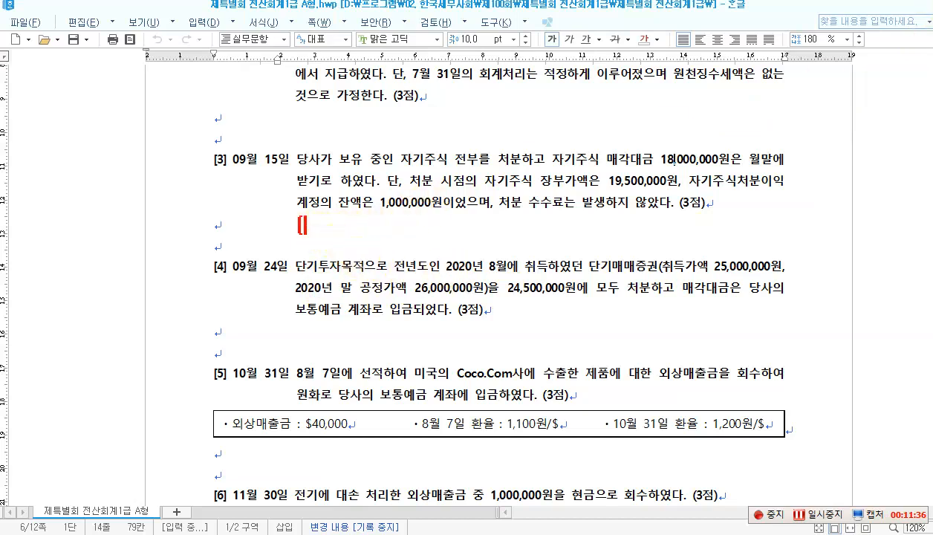
text(차] )
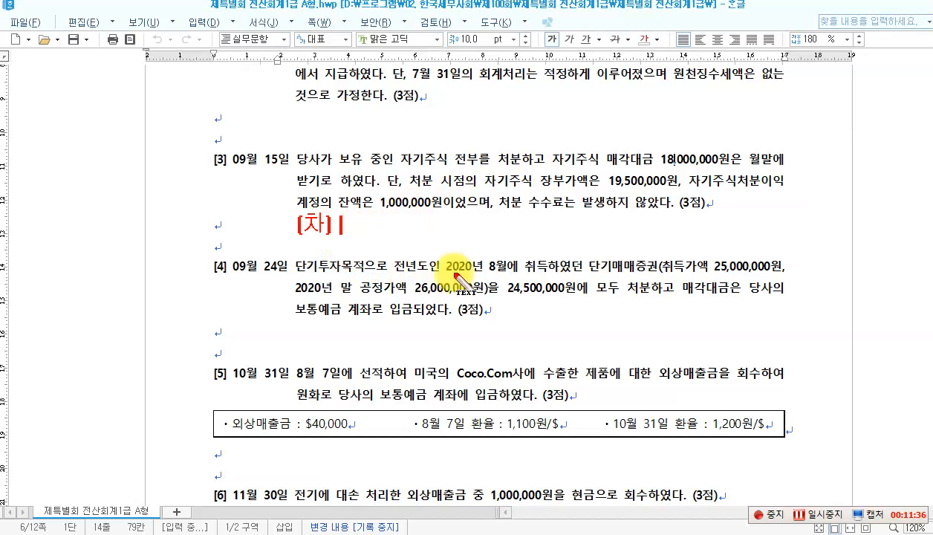
text(미수금 )
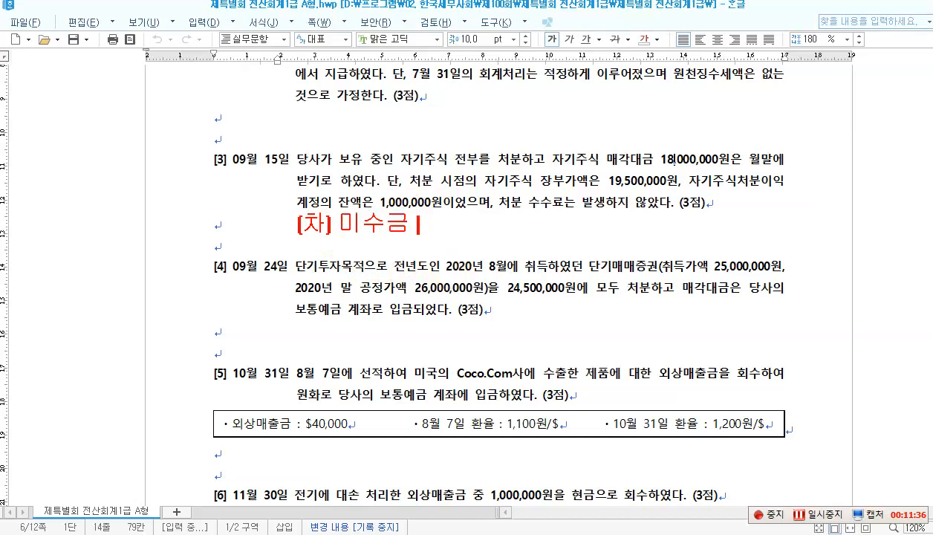
text( 18,000,000)
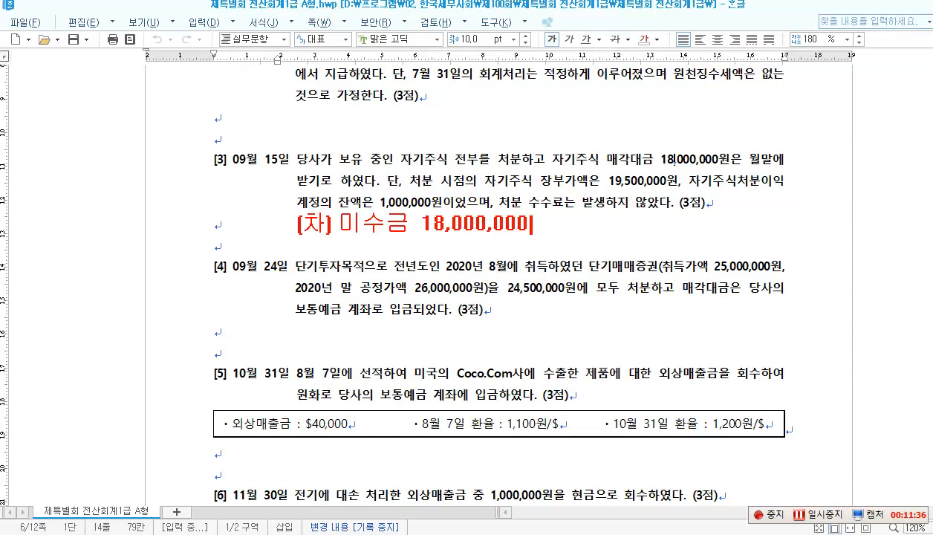
text(   [대)
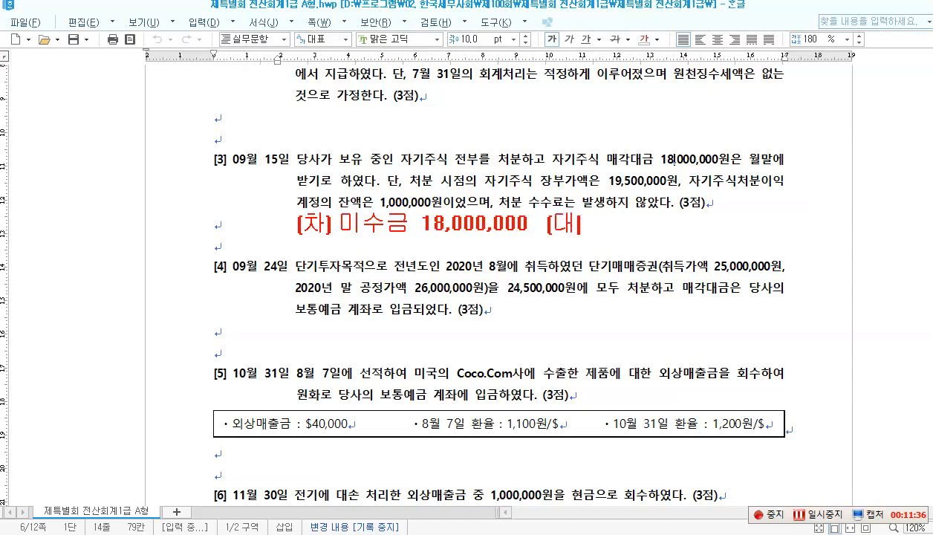
text(] 자기주시)
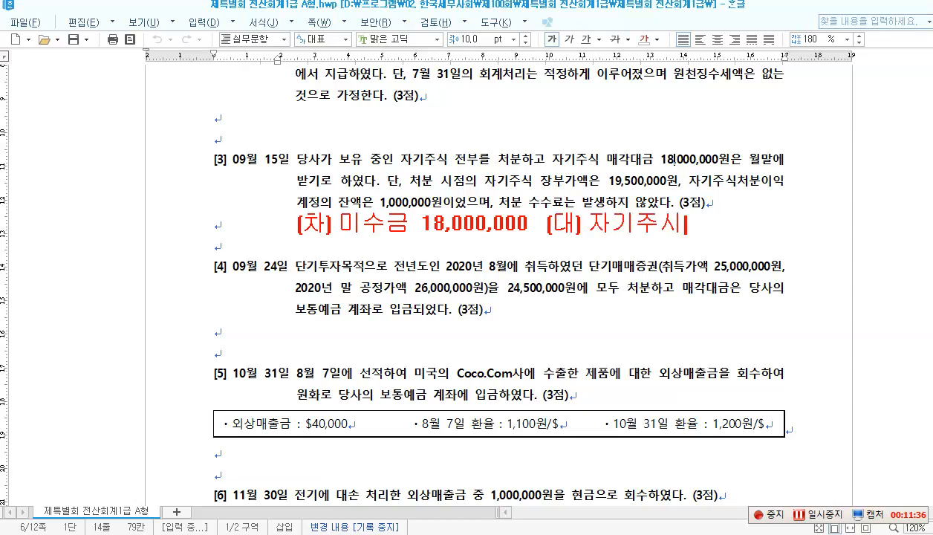
text(ㄱ )
text(19)
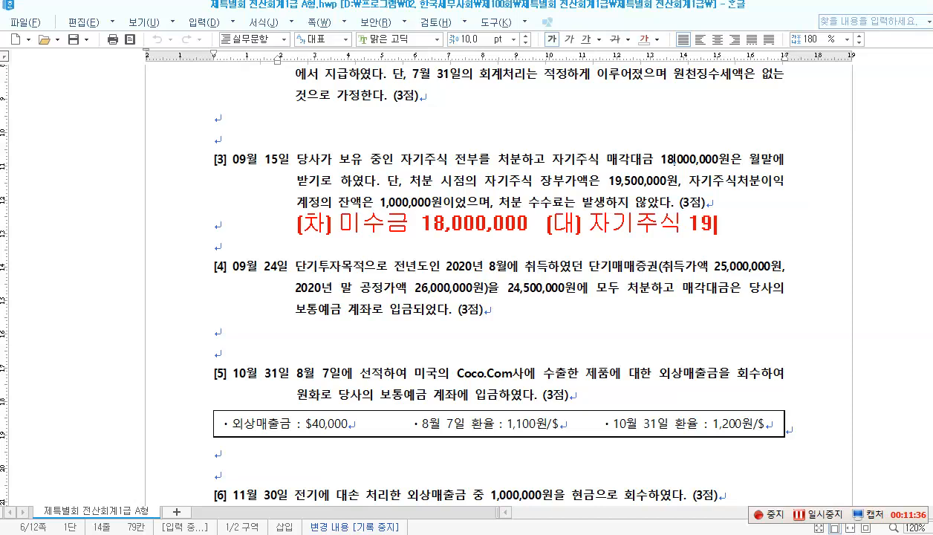
text(,500,000)
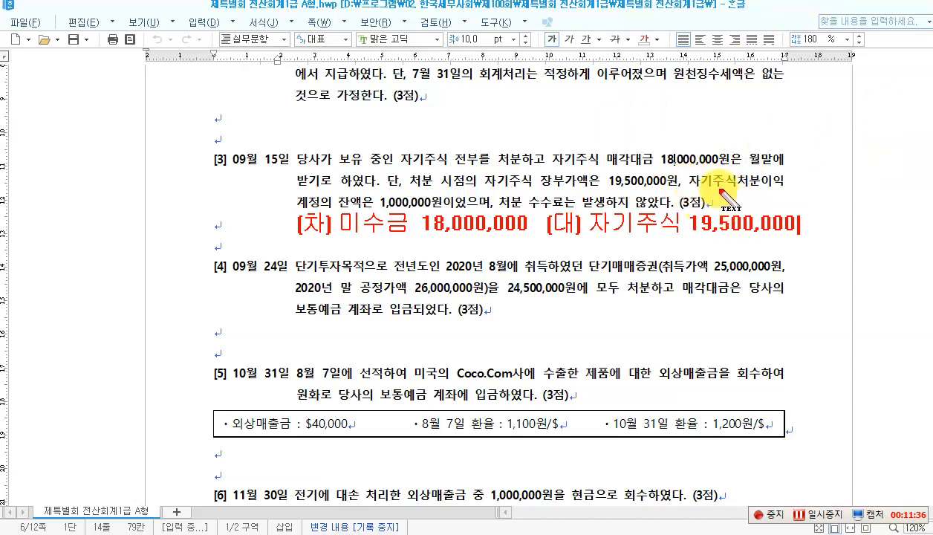
key(Return)
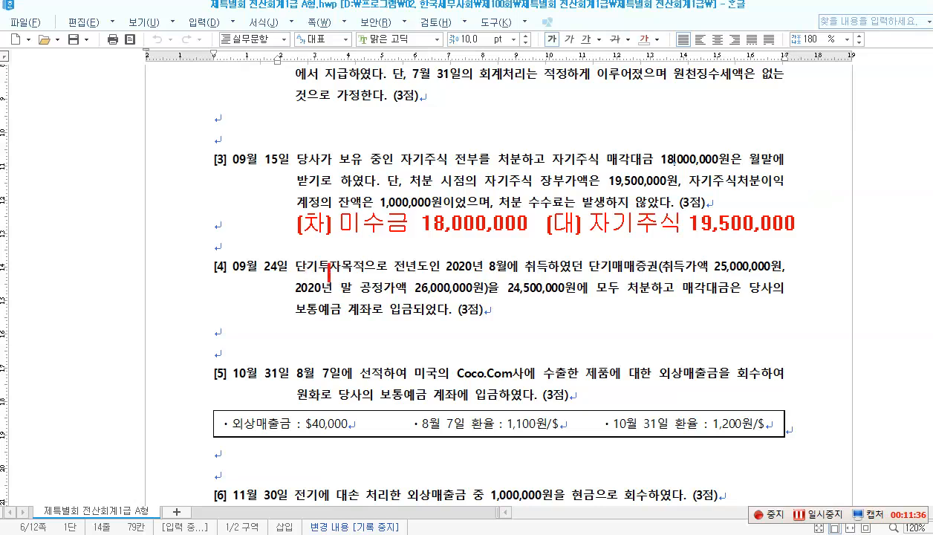
text(자기주)
key(Escape)
text(식처)
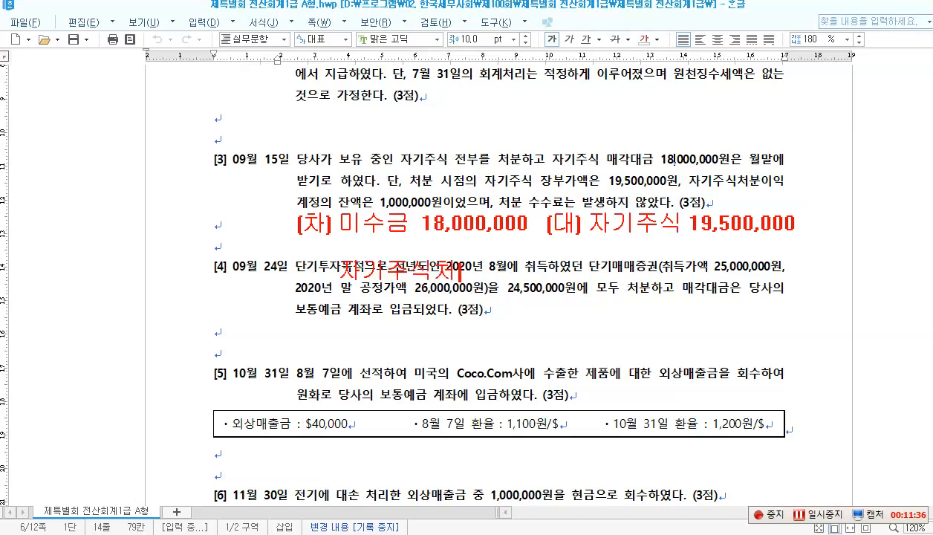
text(분이이ㄱ)
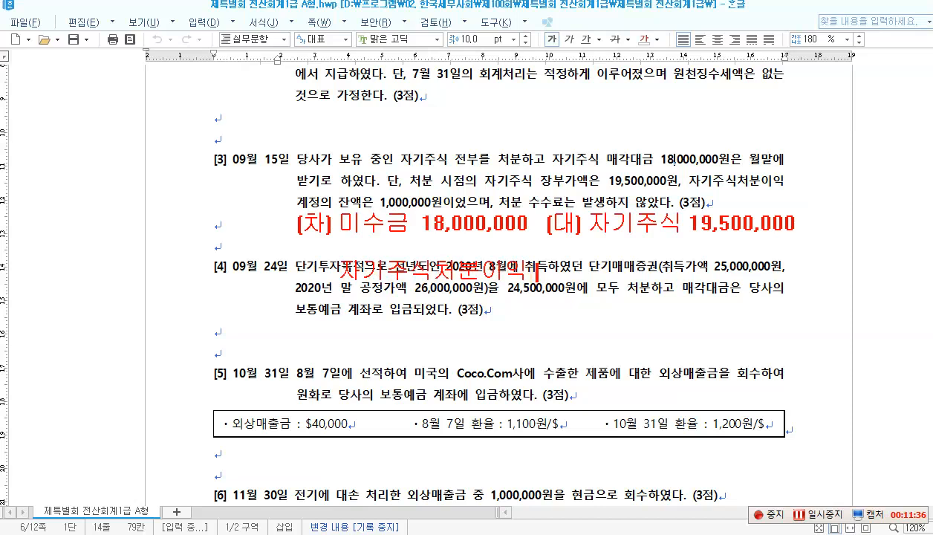
text( 1,000)
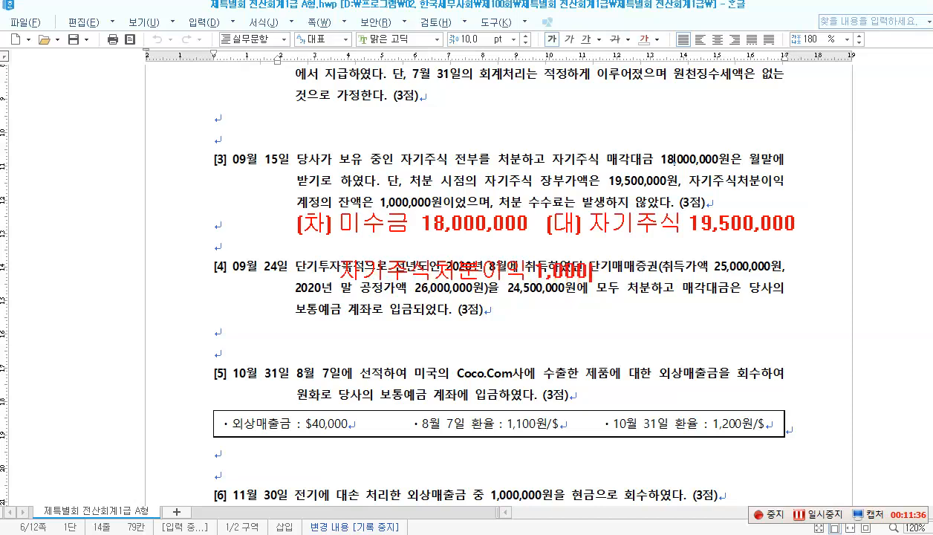
text(,000)
key(Return)
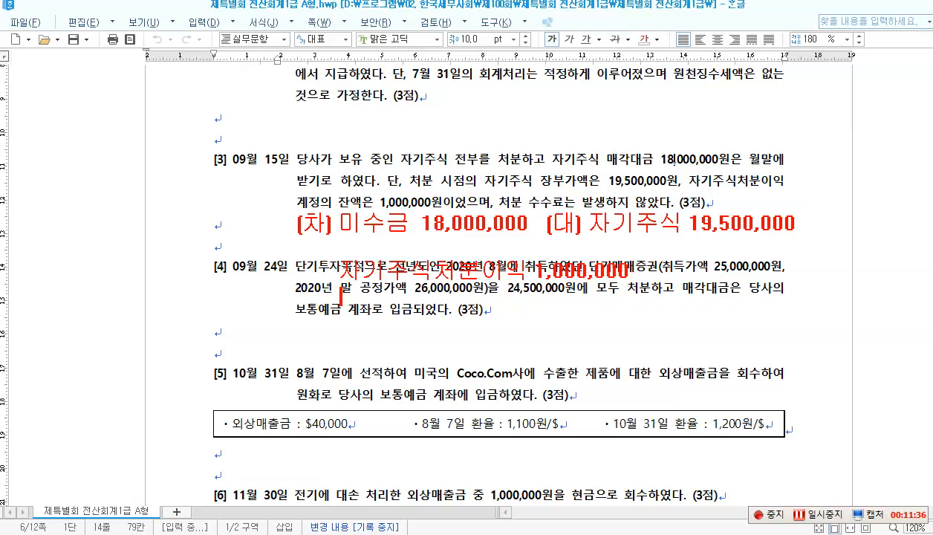
text(자기주식첩)
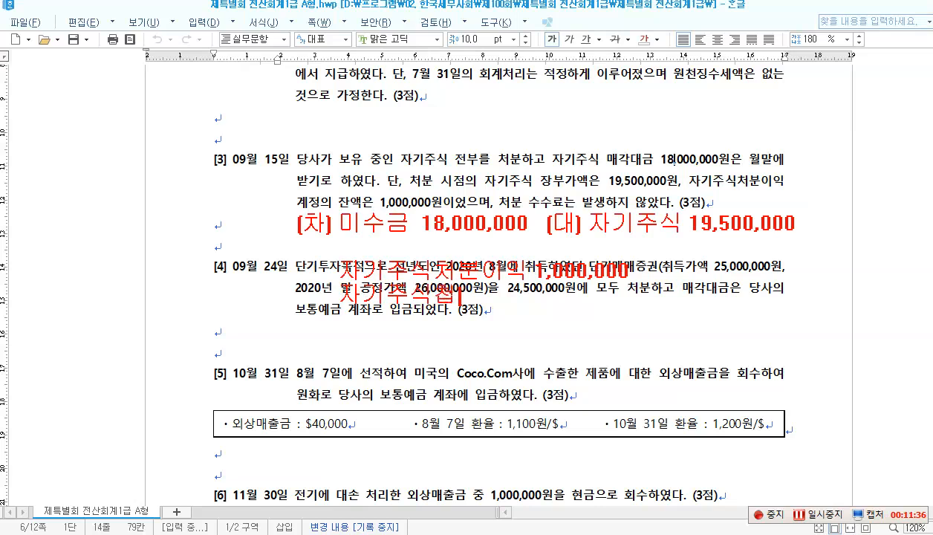
key(BackSpace)
text(처분손실)
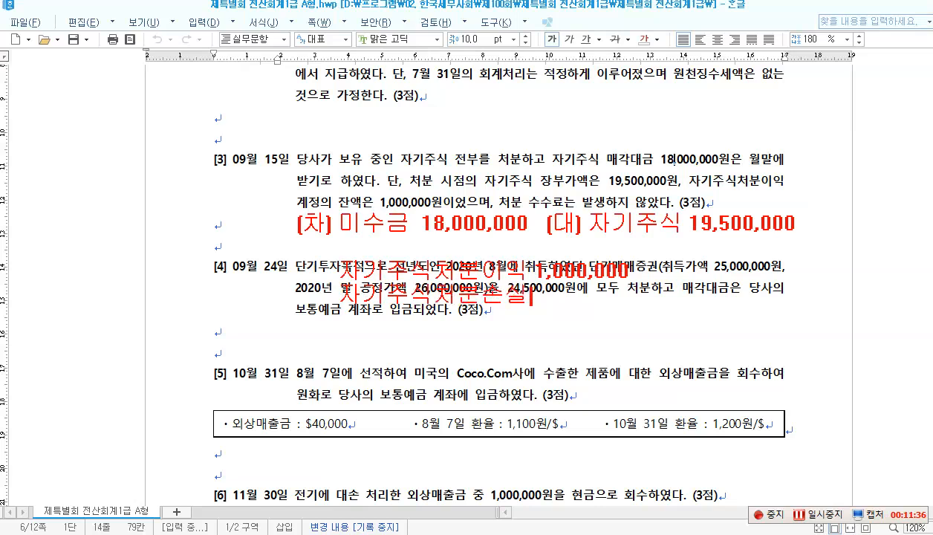
text(    500)
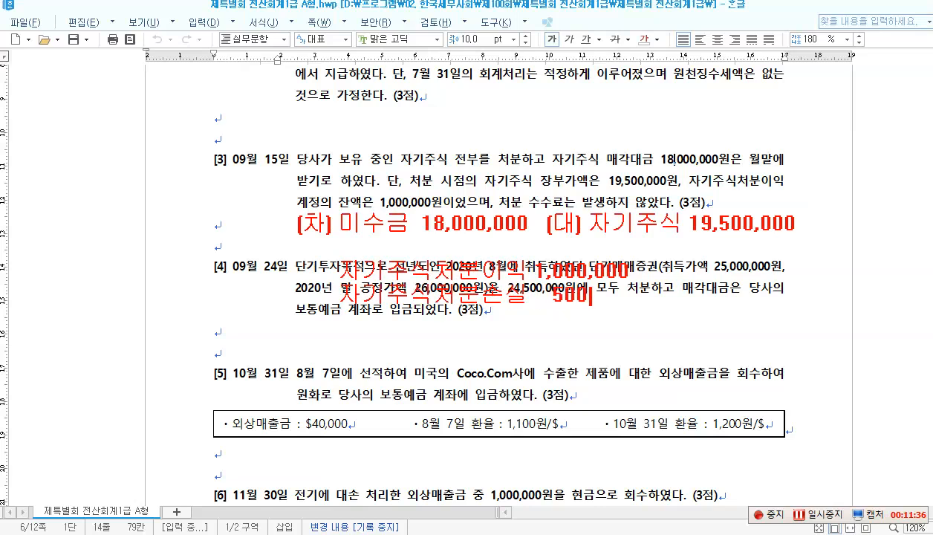
text(,000)
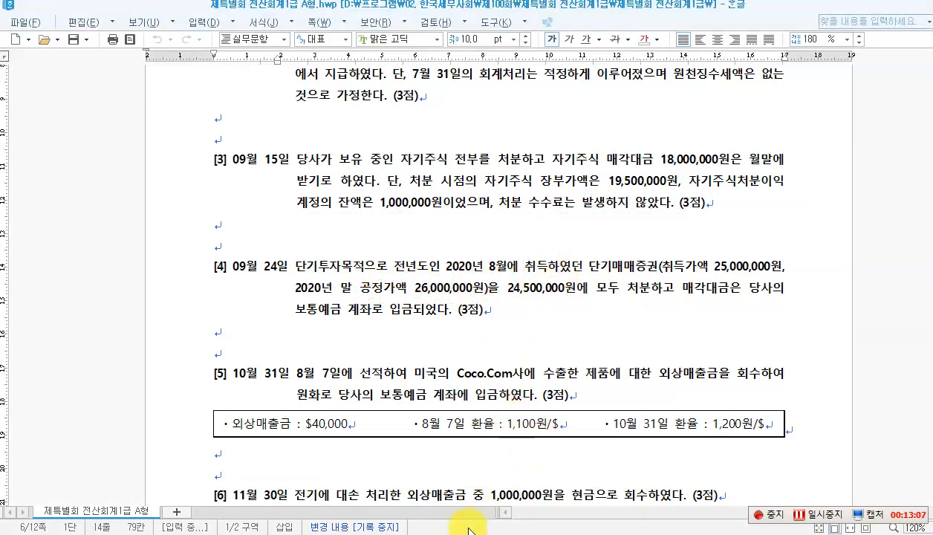
Step: Start a 09/15 voucher debiting 0120 미수금 18,000,000
click(486, 533)
click(163, 95)
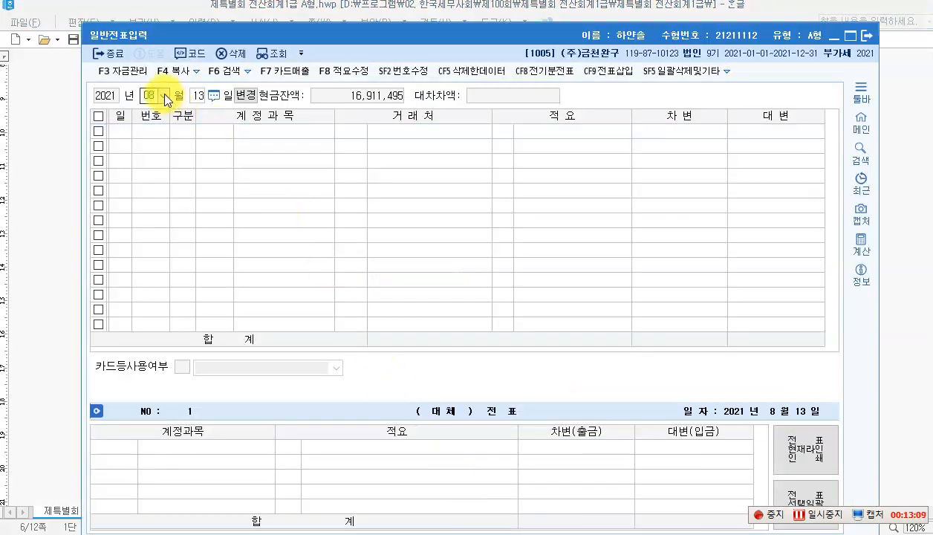
click(151, 193)
text(15)
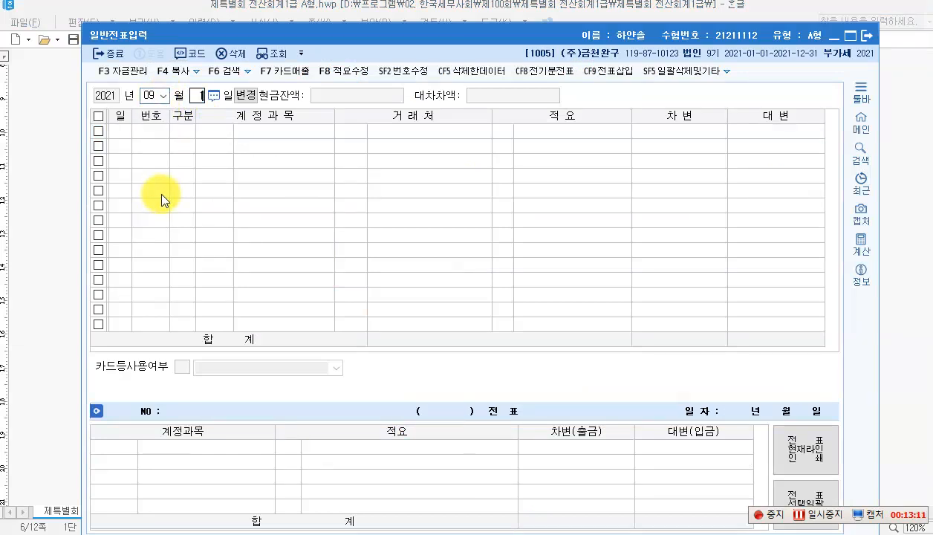
key(Return)
key(Return)
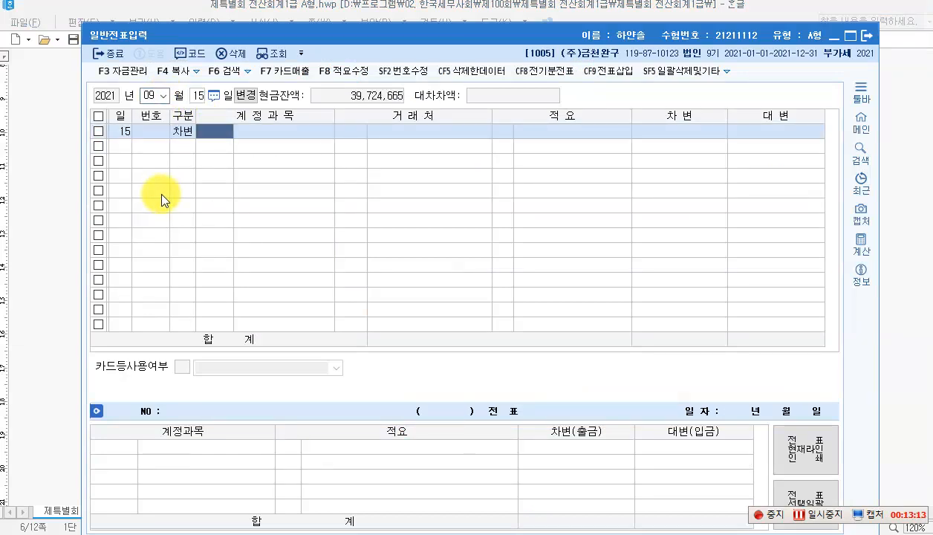
text(120)
key(Return)
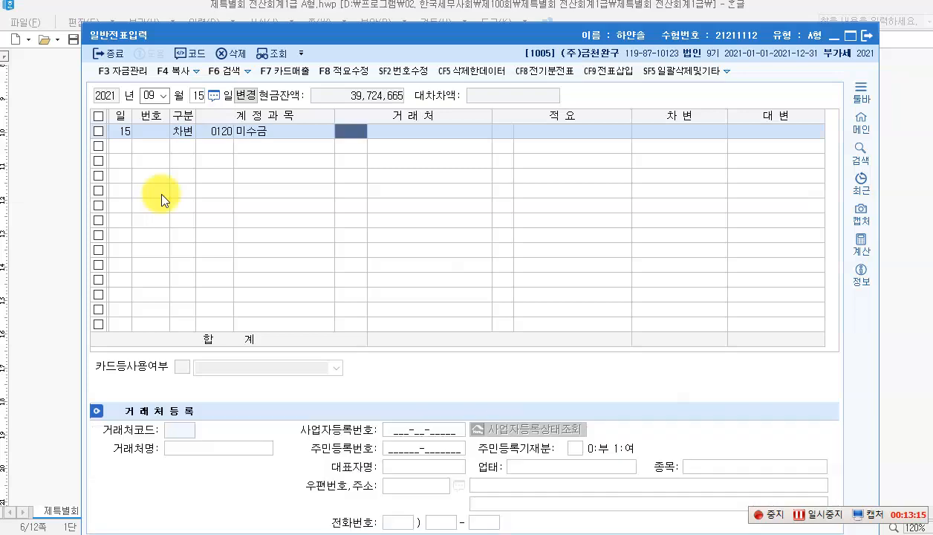
key(Return)
key(Return)
text(18000000)
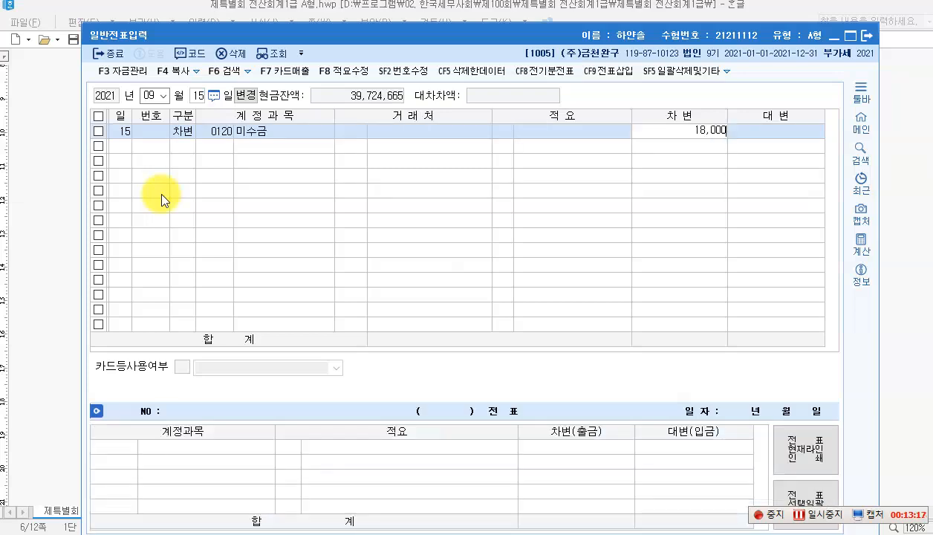
key(Return)
Step: Add a debit line for 자기주식처분이익 1,000,000
text(3)
key(Return)
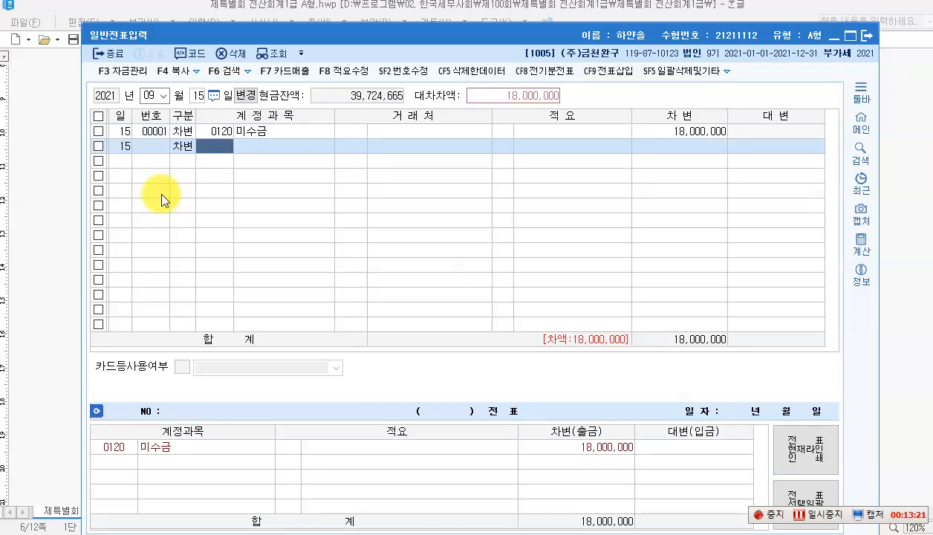
key(F2)
text(자기)
key(BackSpace)
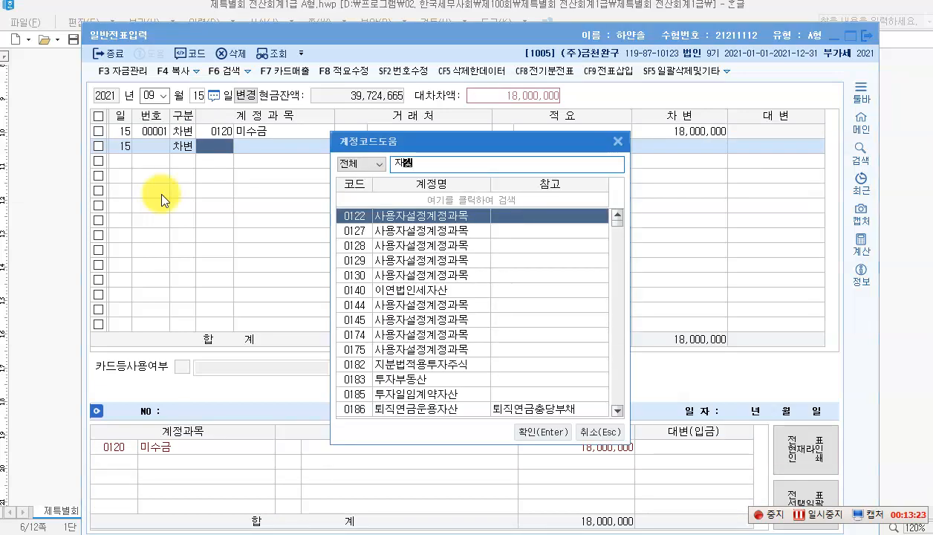
text(기주)
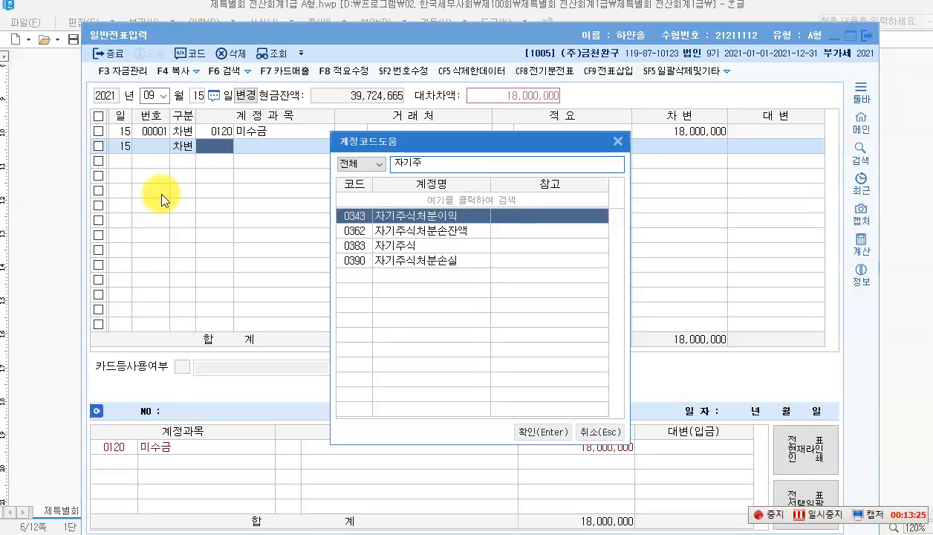
key(Return)
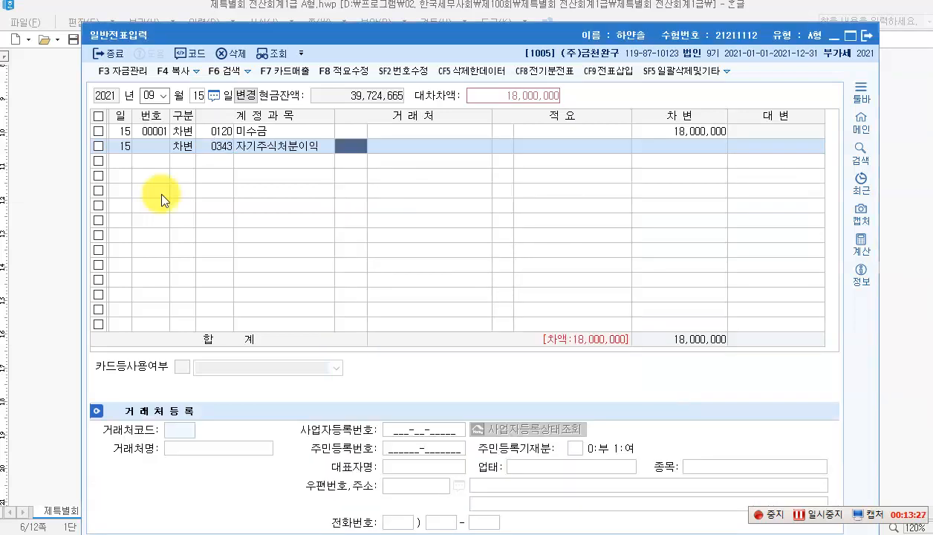
key(Return)
key(Return)
text(1000000)
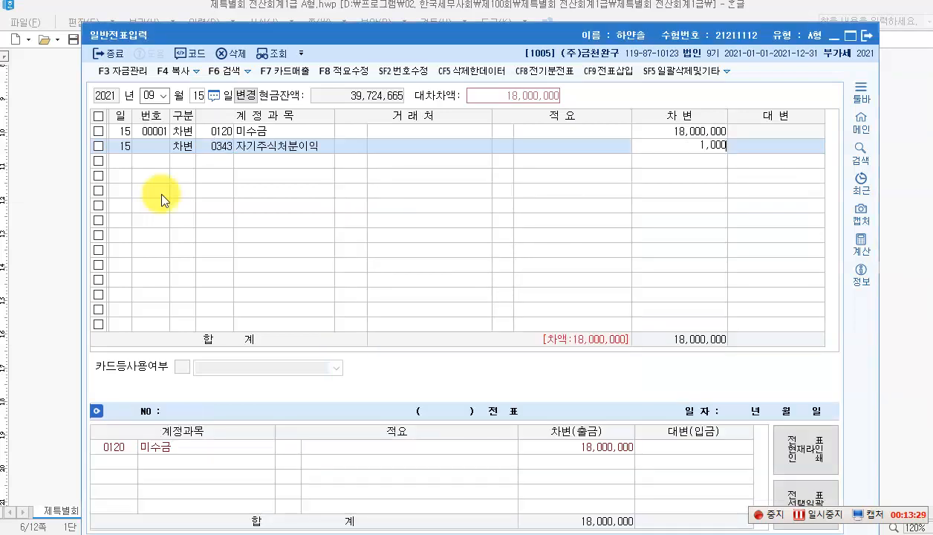
key(Return)
Step: Add a debit line for 자기주식처분손실 500,000
text(3)
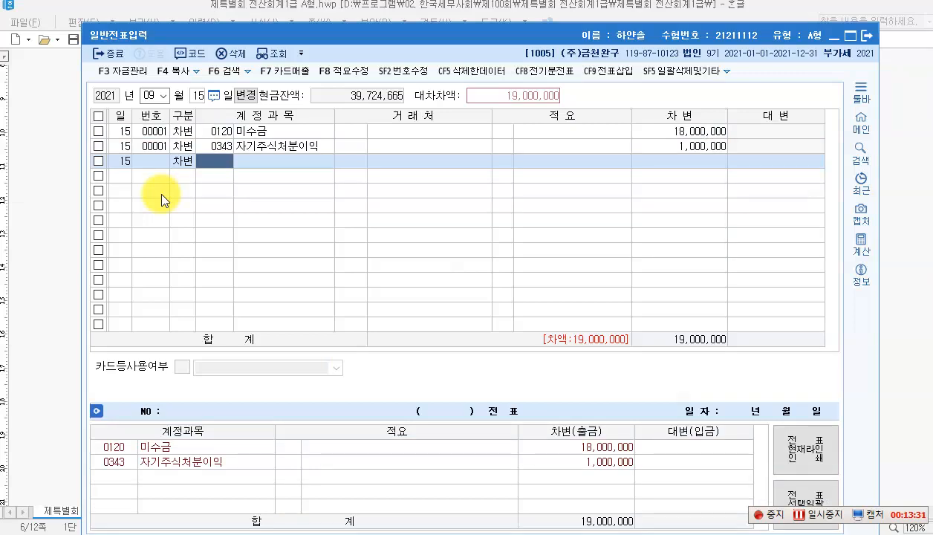
text(자)
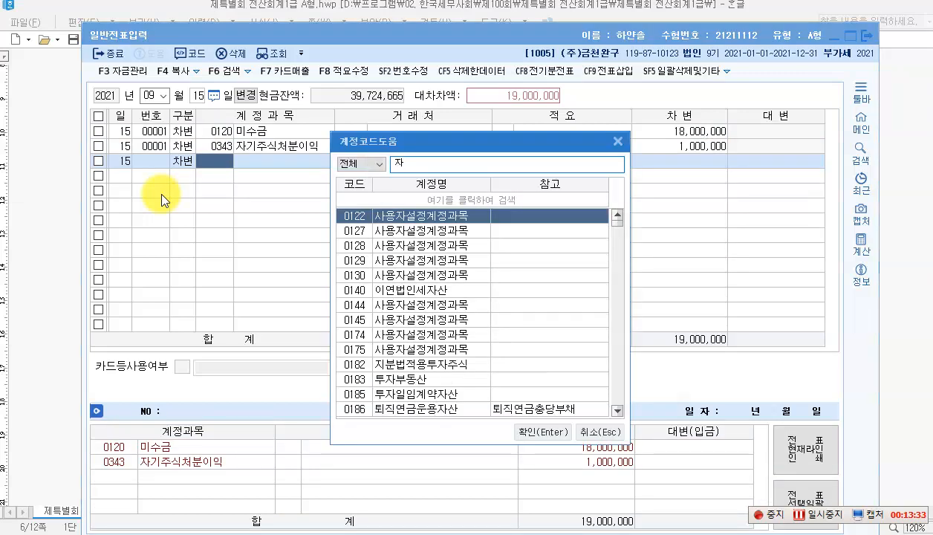
text(기주식처)
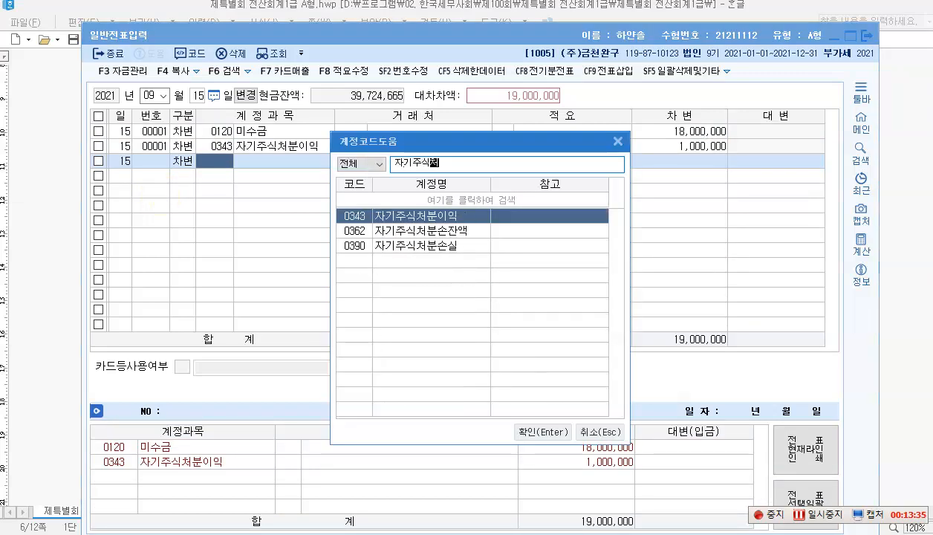
key(Down)
key(Down)
key(Return)
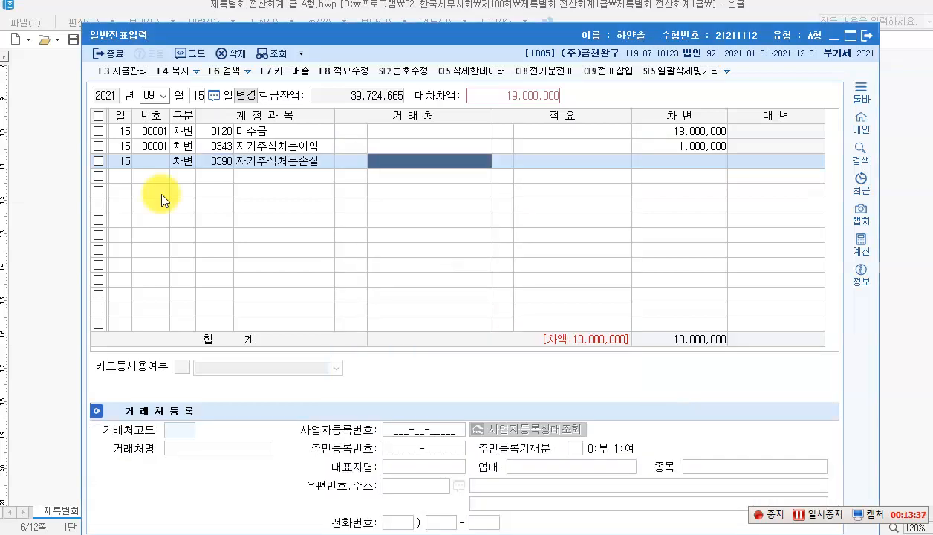
key(Return)
key(Return)
text(5000000)
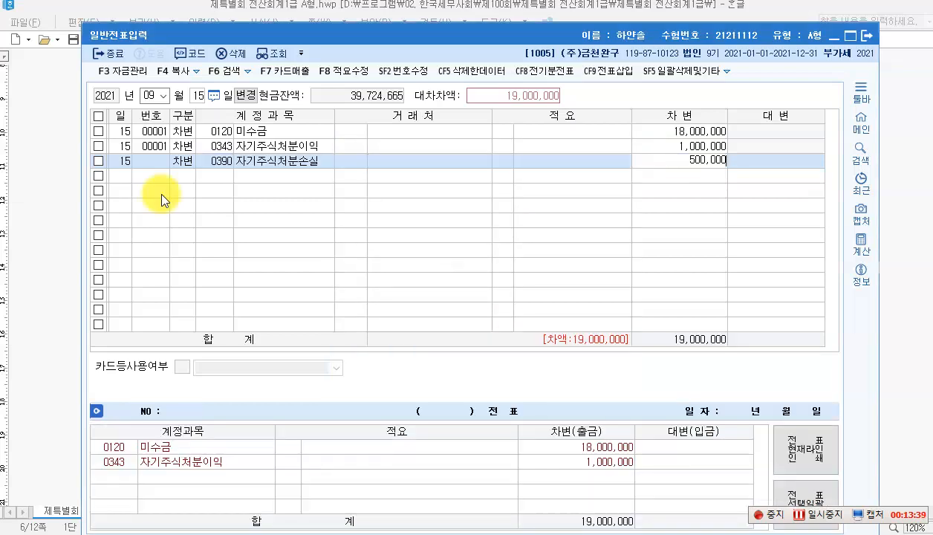
key(Return)
Step: Add a credit line for 자기주식 on the fourth row
text(4)
key(Return)
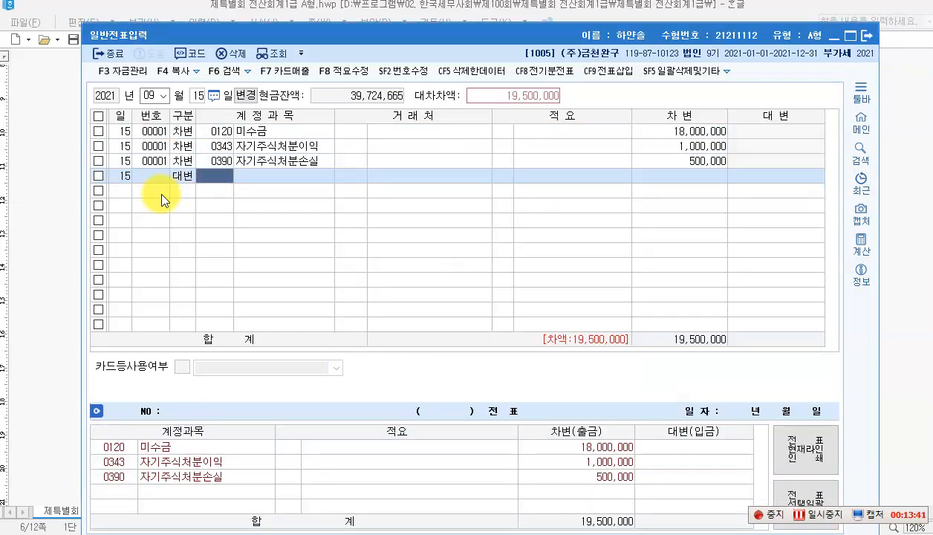
text(자기주)
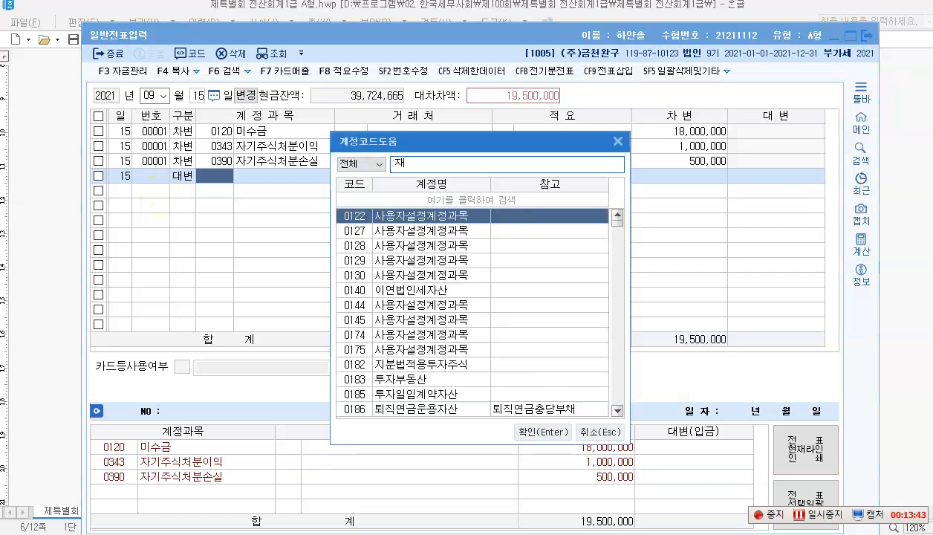
key(Down)
key(Down)
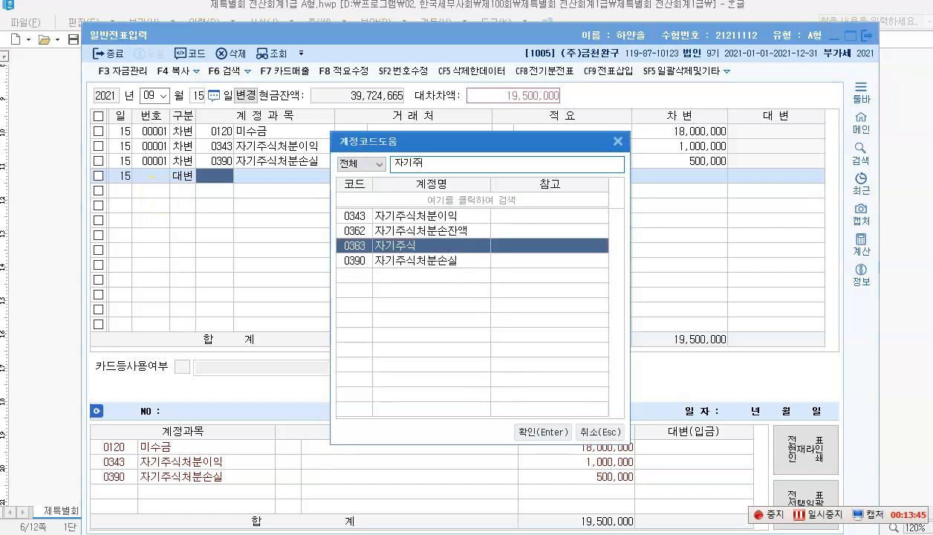
key(Return)
key(Return)
key(Return)
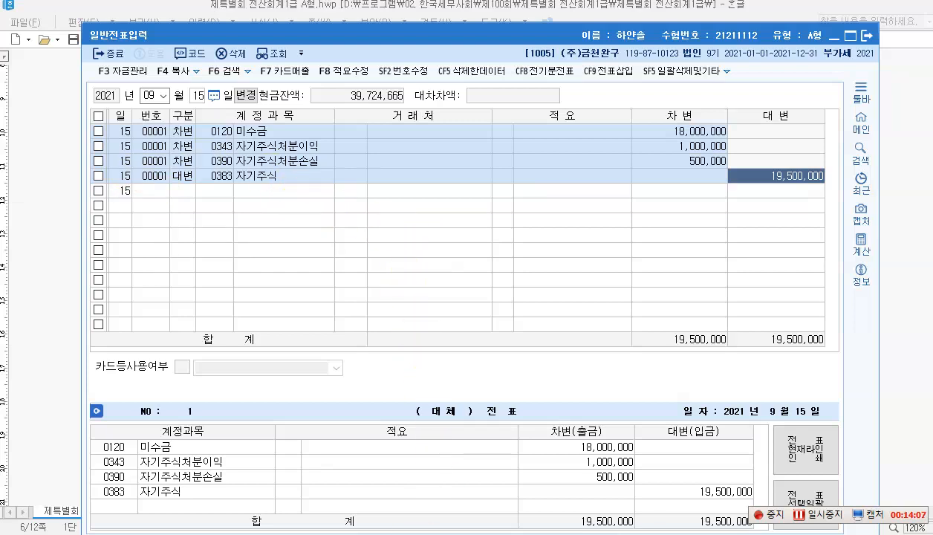
Step: Scroll to question [4], marking the purpose, 25,000,000 acquisition cost and 26,000,000 fair value
click(407, 534)
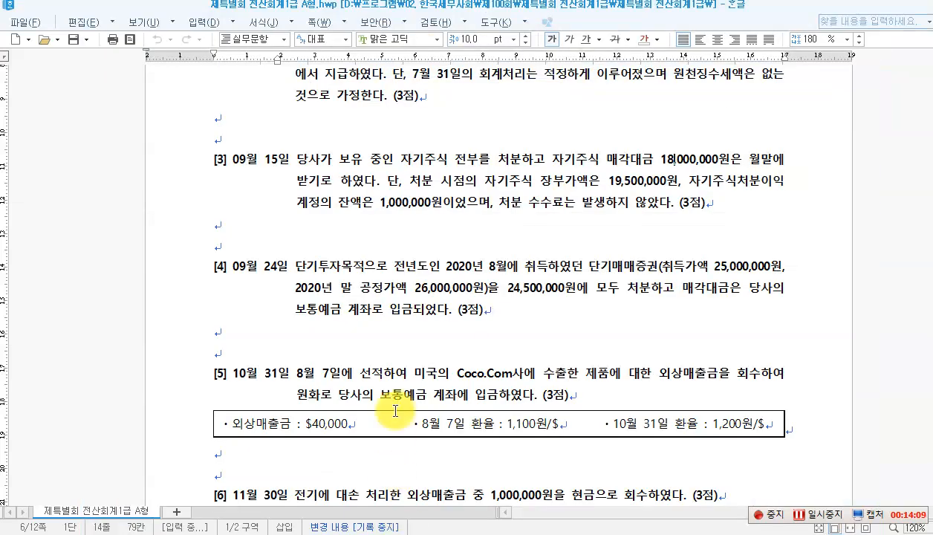
scroll(380, 308, down, 1)
scroll(381, 308, down, 1)
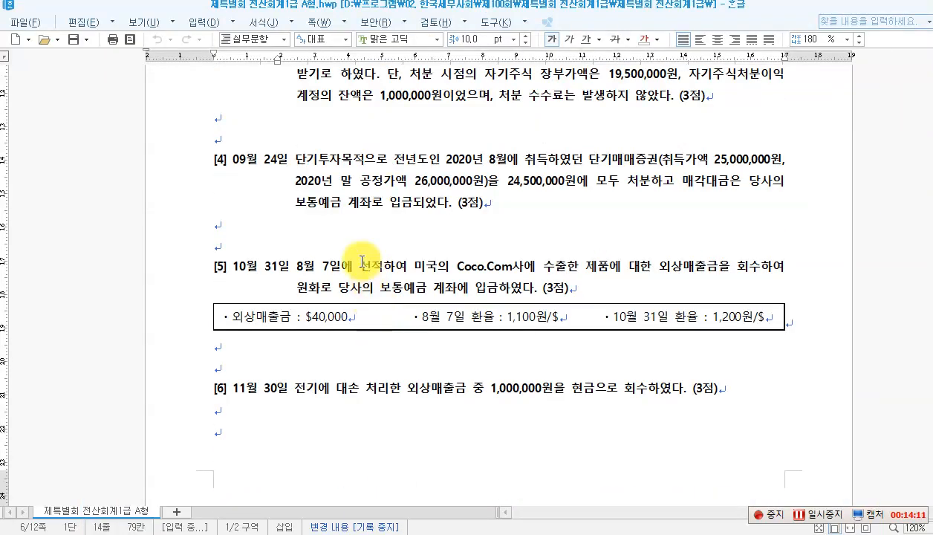
drag(294, 155, 376, 163)
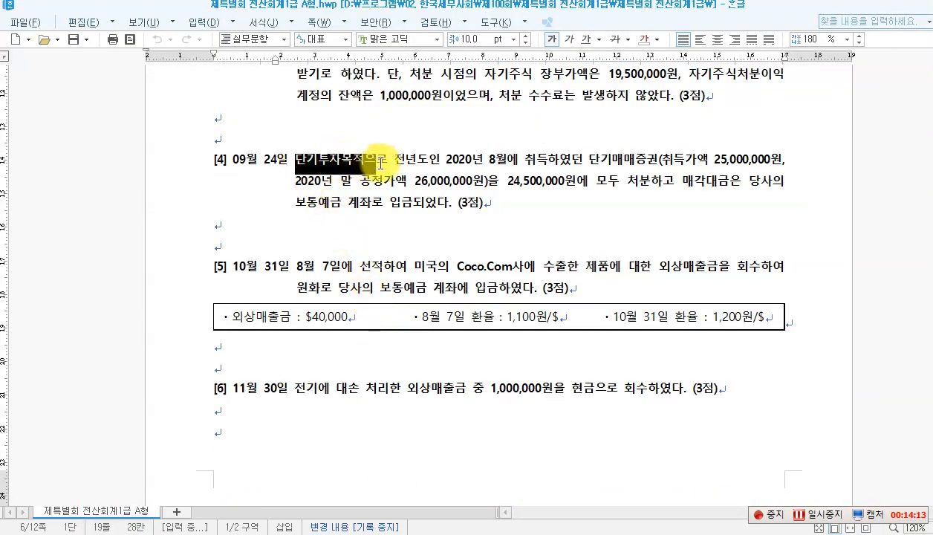
click(474, 160)
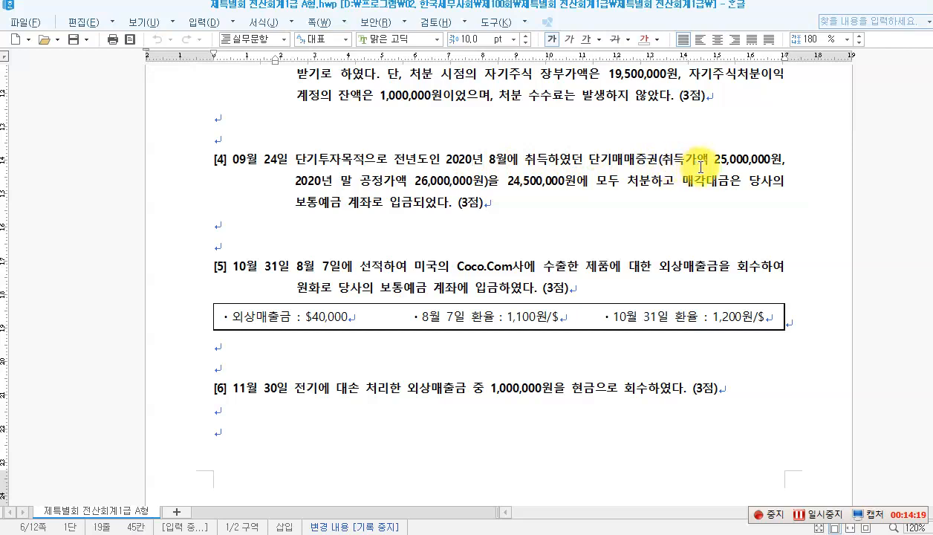
drag(716, 164, 764, 159)
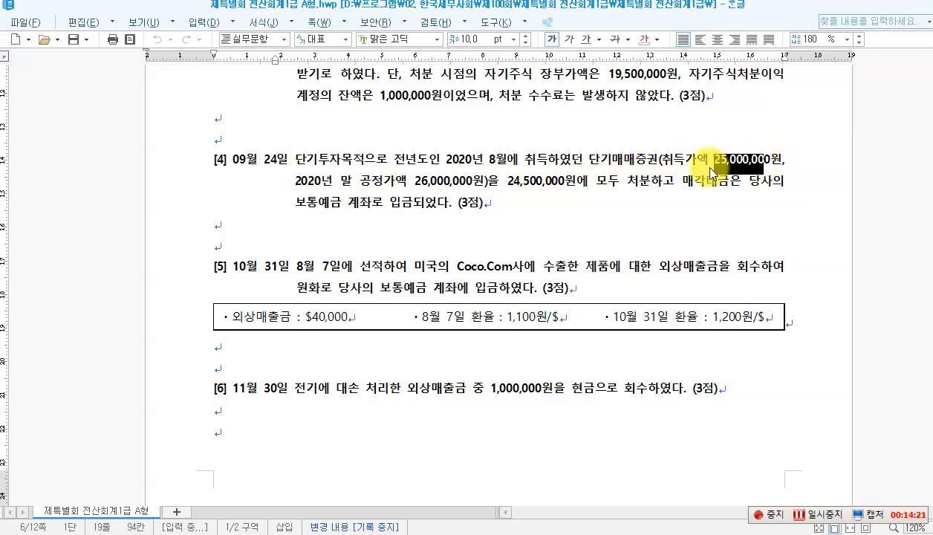
click(400, 185)
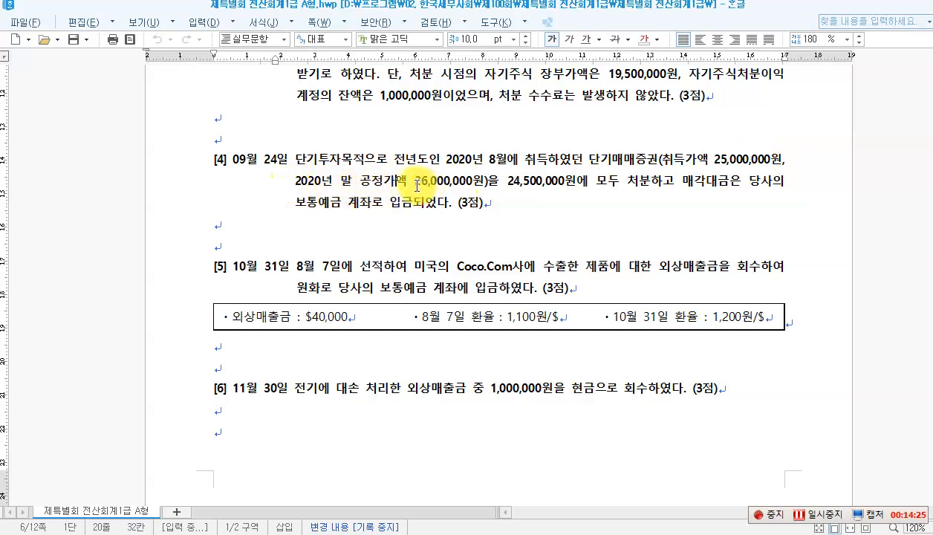
drag(416, 185, 467, 184)
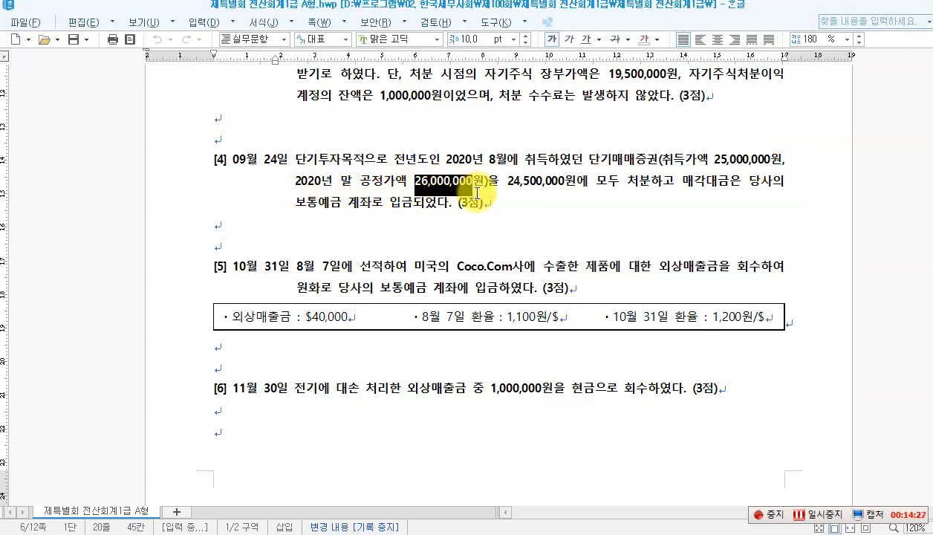
click(473, 197)
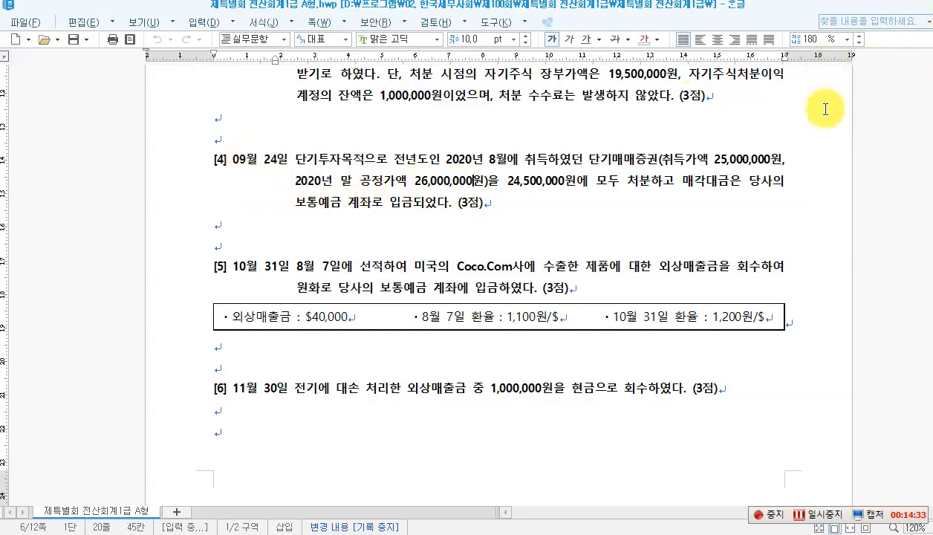
click(299, 225)
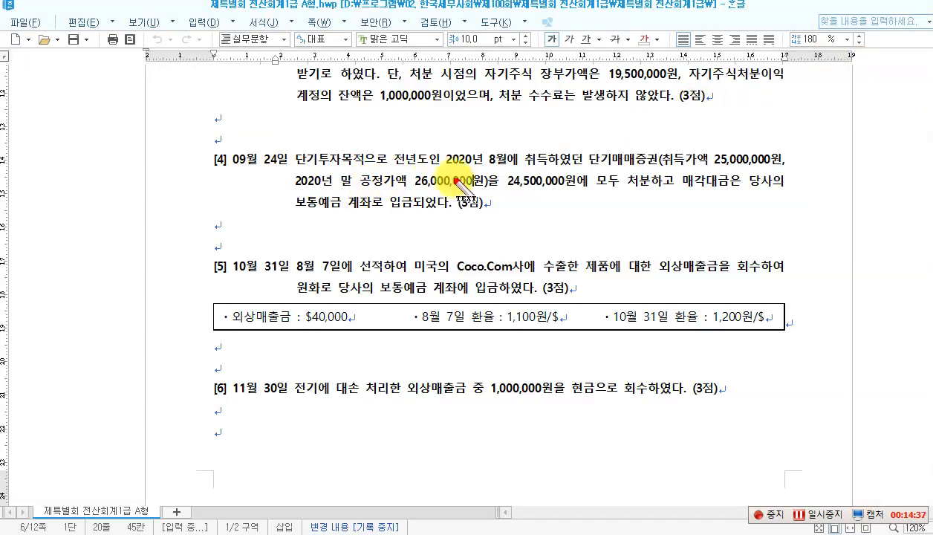
Step: Write 2020.12.31, 26,000,000, '(차)' and '(대) 단기매매증권 26,000,000' in red beside question [4]
click(84, 161)
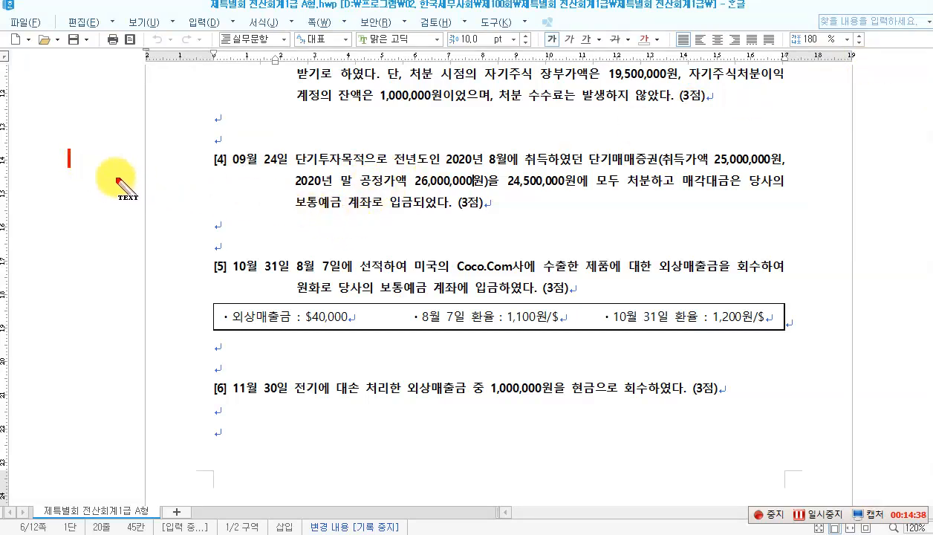
text(2020)
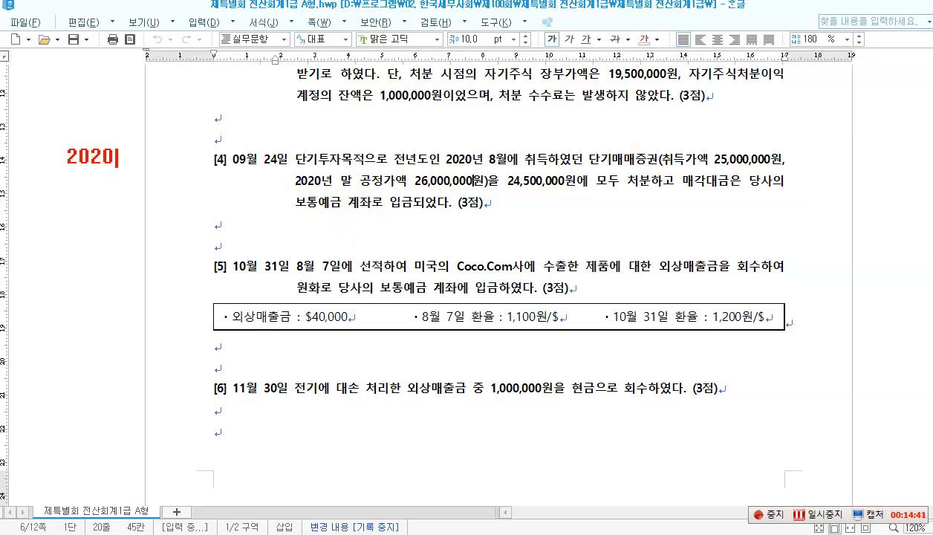
text(.12.31)
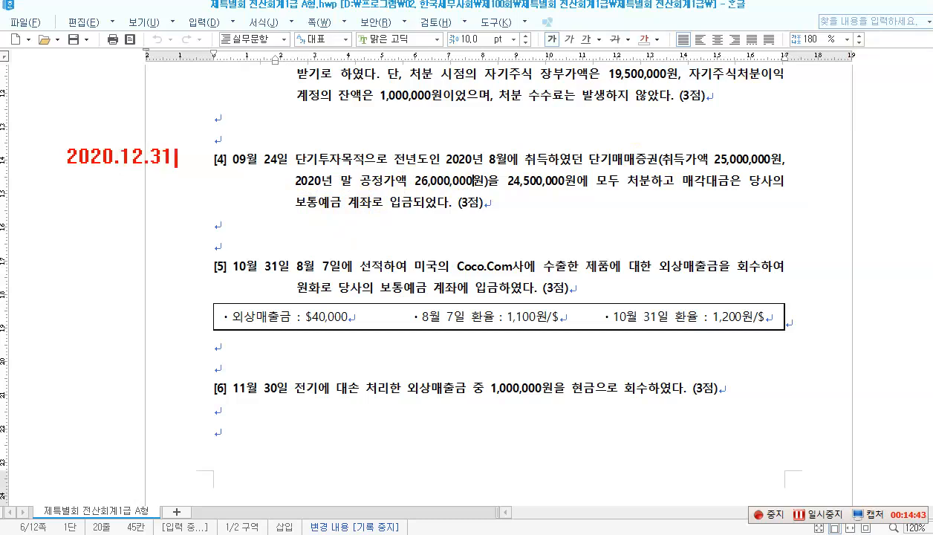
key(Return)
key(Return)
text(26,000,000)
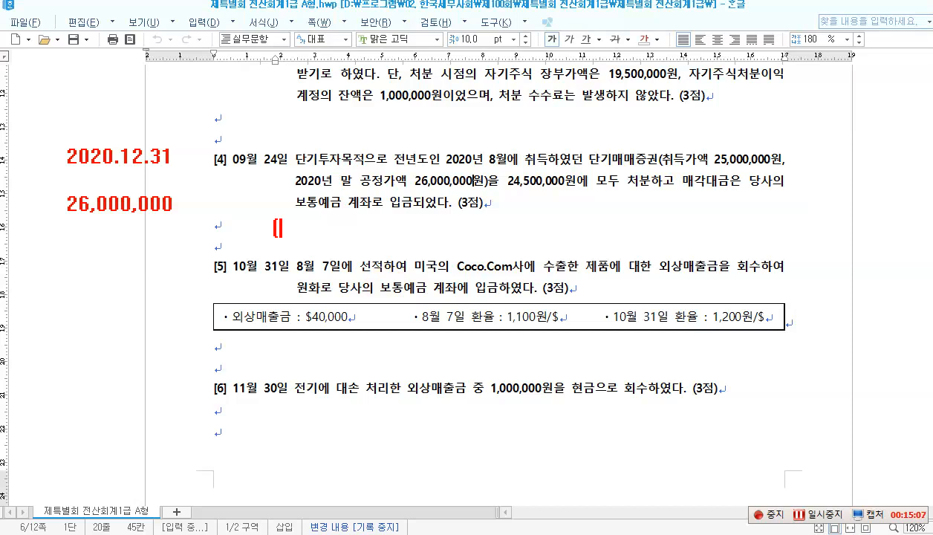
text(차)                    ()
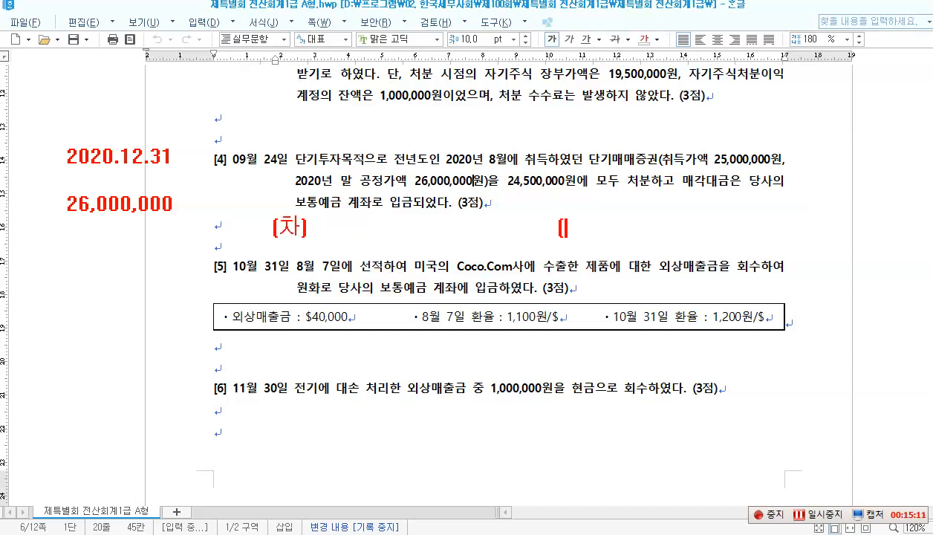
text(대) )
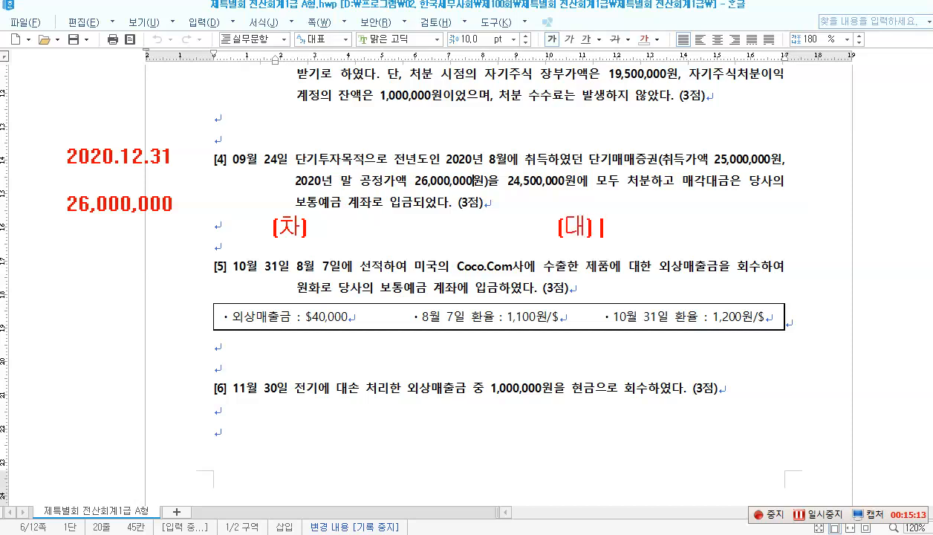
text(단기매매)
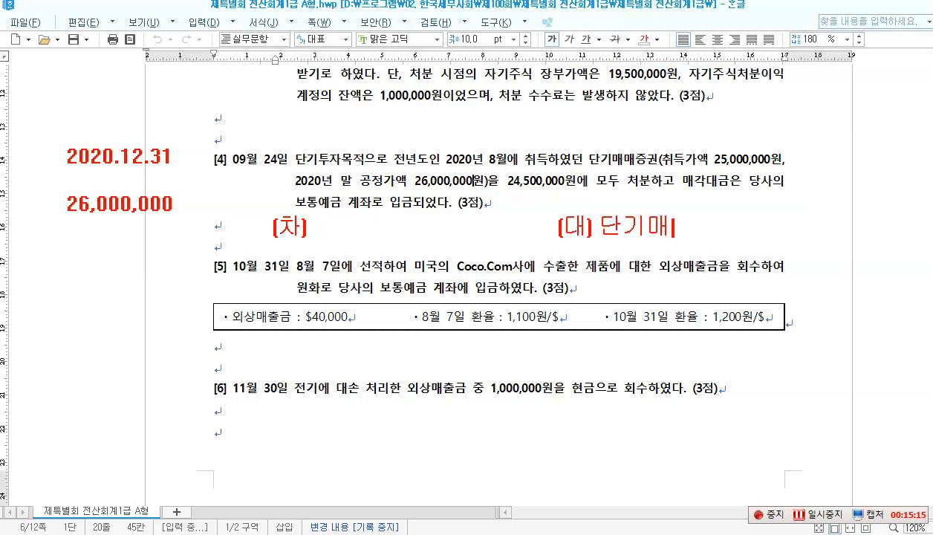
text(증권)
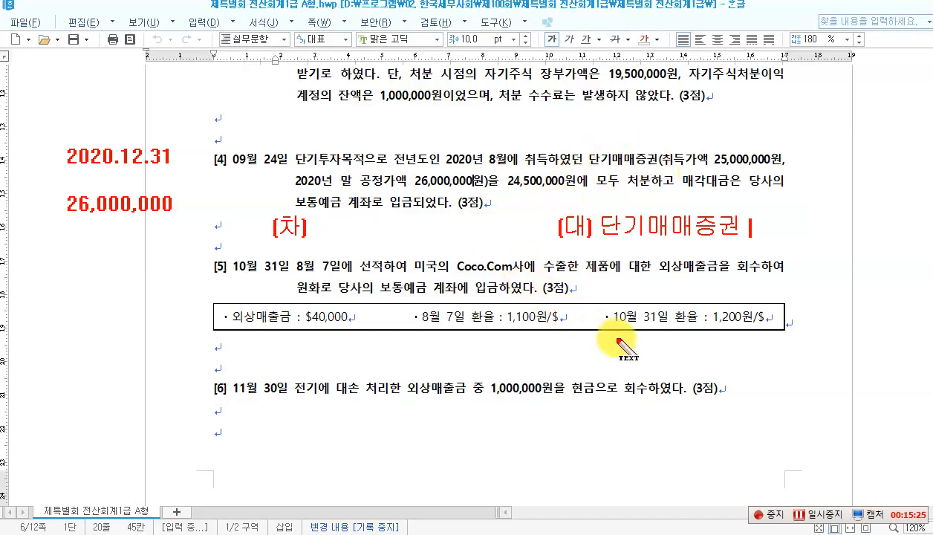
text(26,000,00)
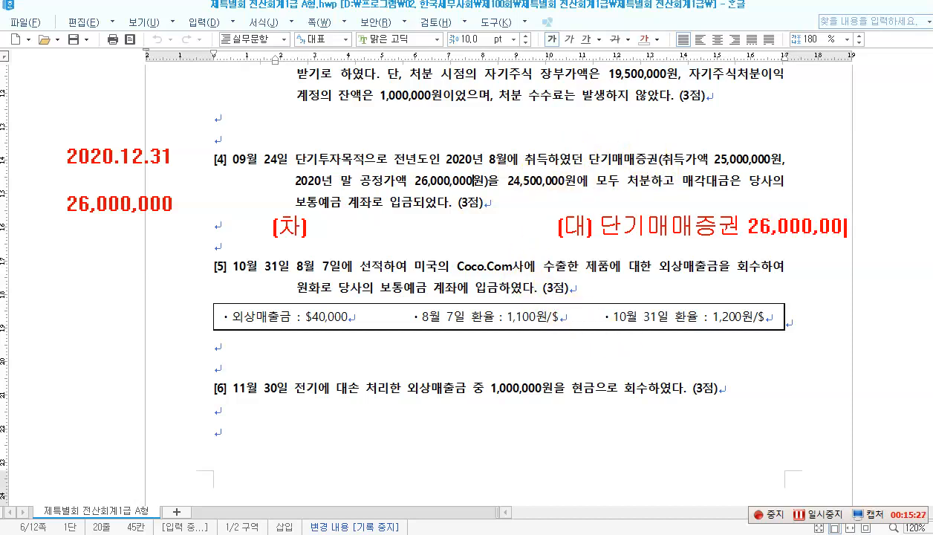
text(0)
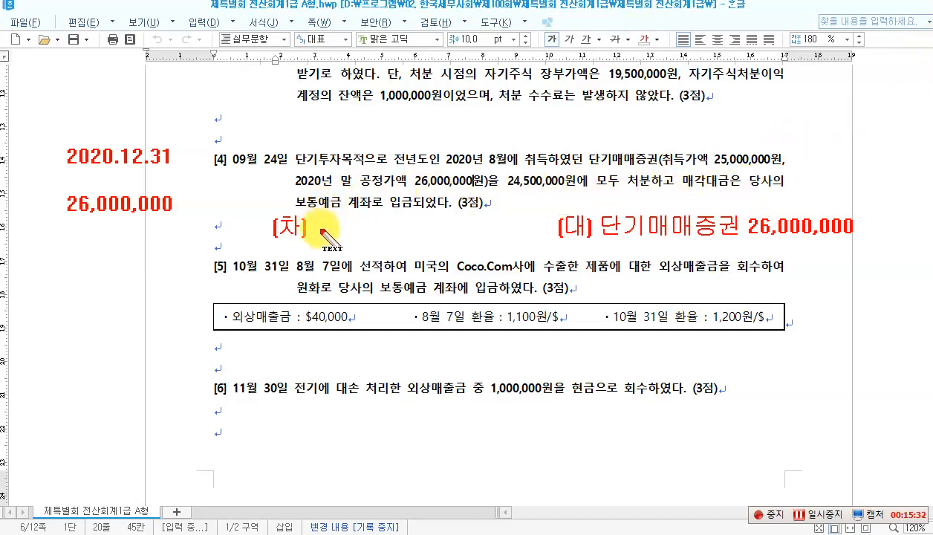
Step: Annotate question [4] with (차) 보통예금 24,500,000 and 단.매.처.손 1,500,000, then clear the notes
text(보)
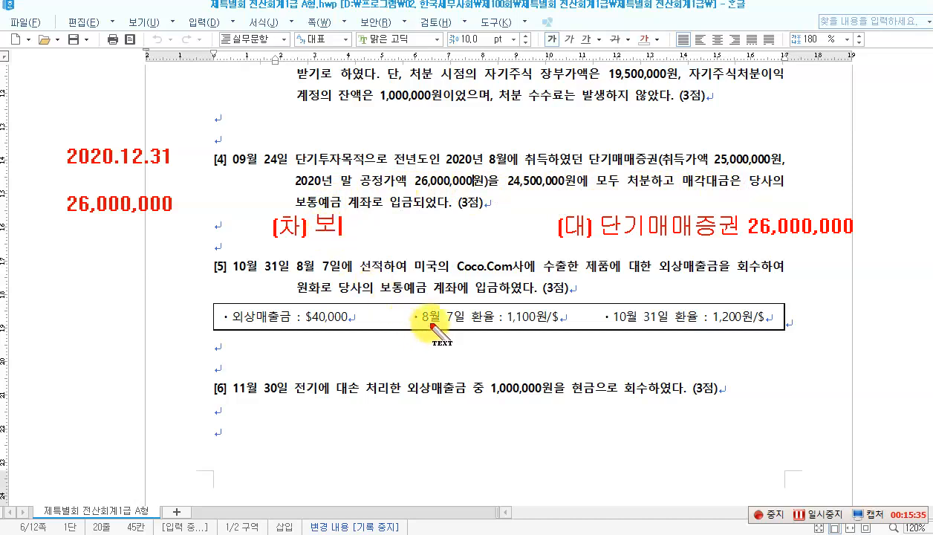
text(통예금 )
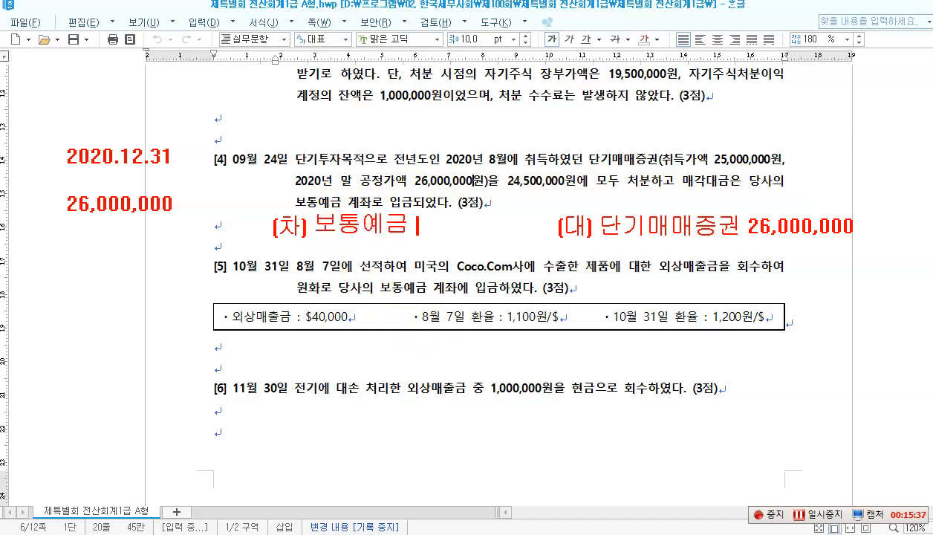
text(24,500,000)
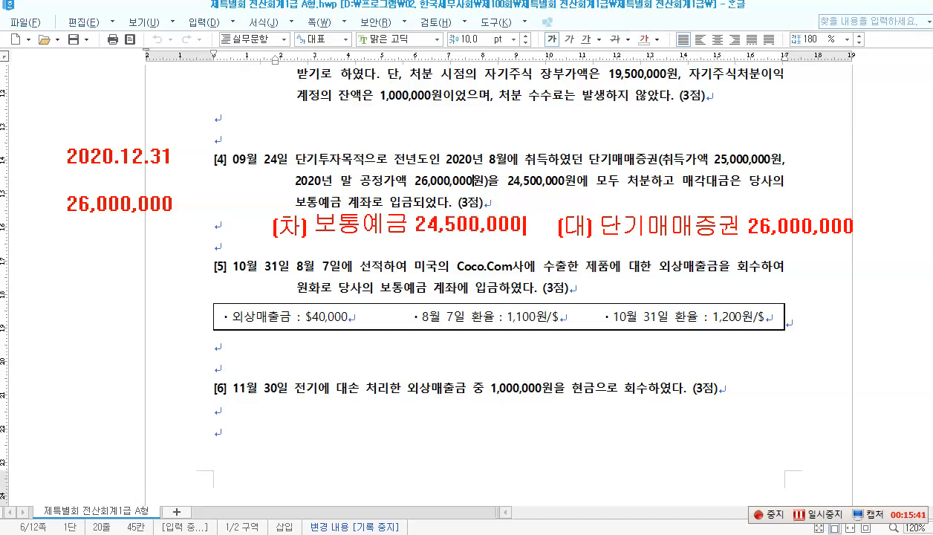
key(Return)
text(단)
text(.매.)
text(즈.)
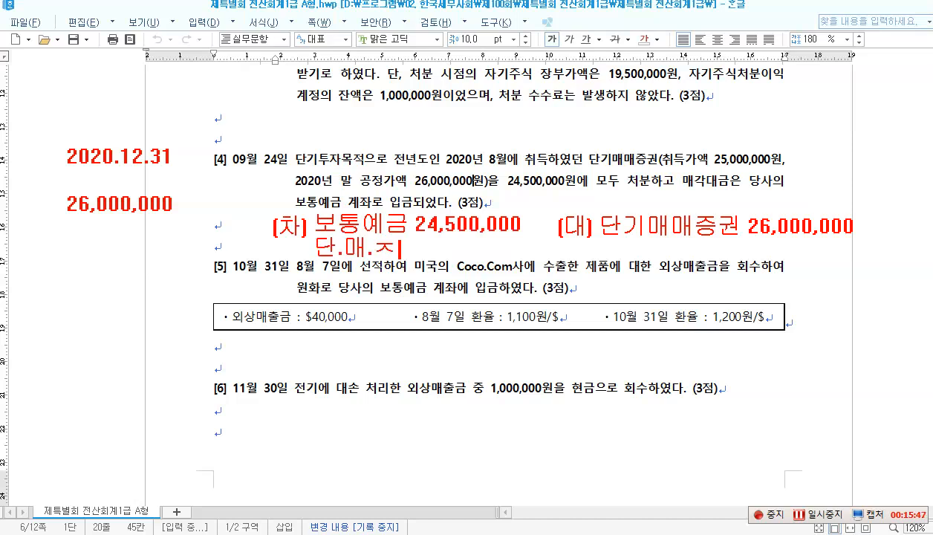
key(BackSpace)
key(BackSpace)
text(처.소ㄴ)
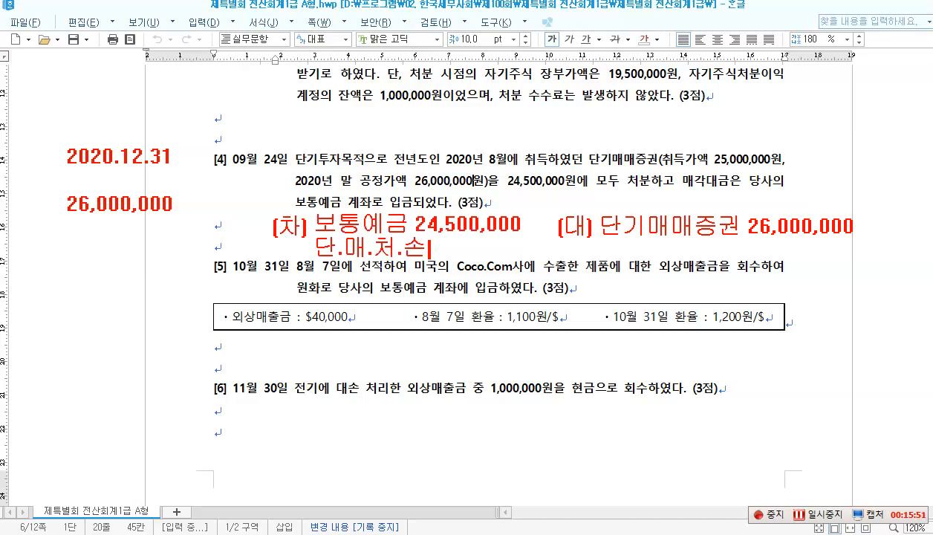
text(1,500)
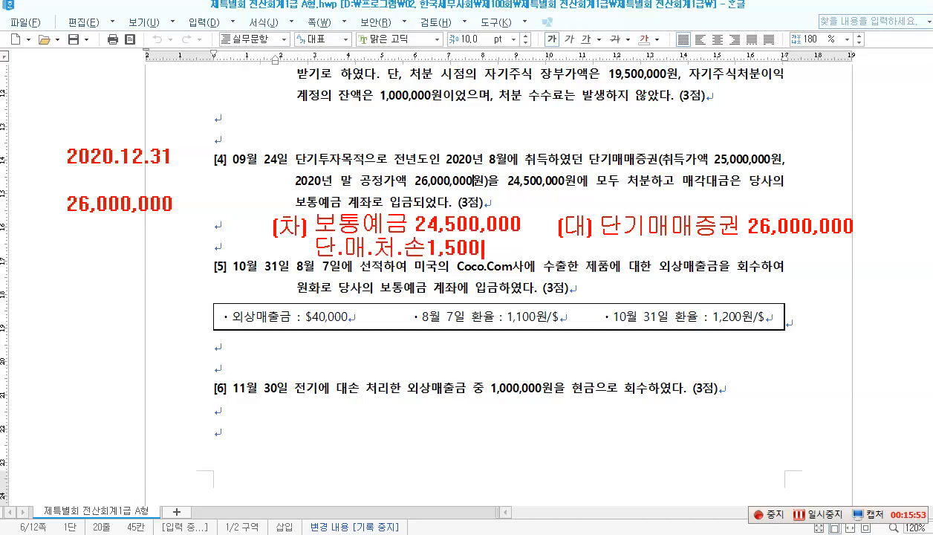
text(,000)
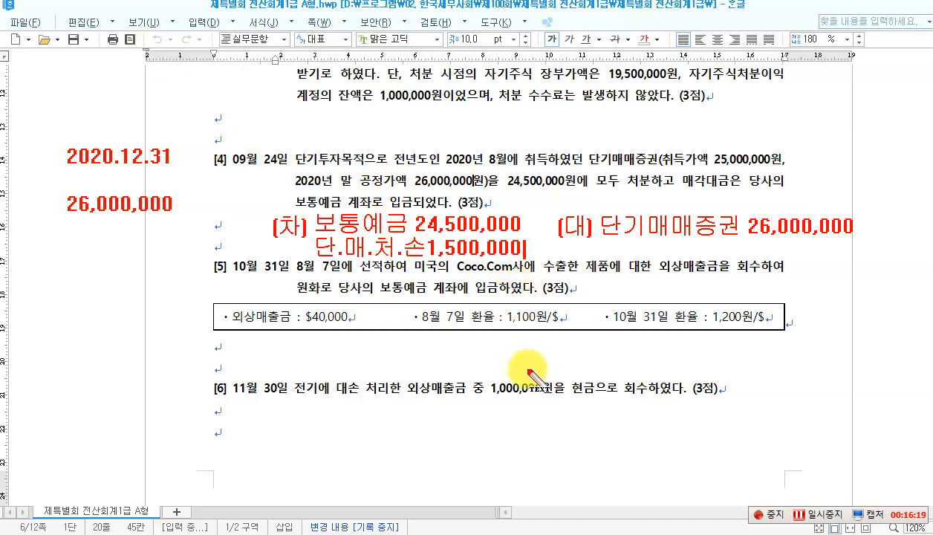
key(Escape)
click(492, 534)
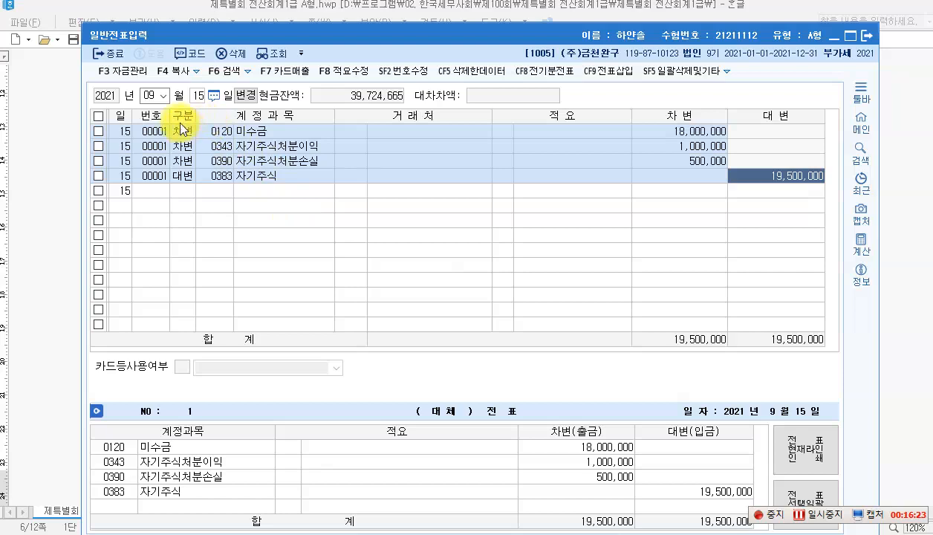
Step: Start a September 24 voucher with a 보통예금 (0103) debit of 24,500,000
click(196, 95)
text(24)
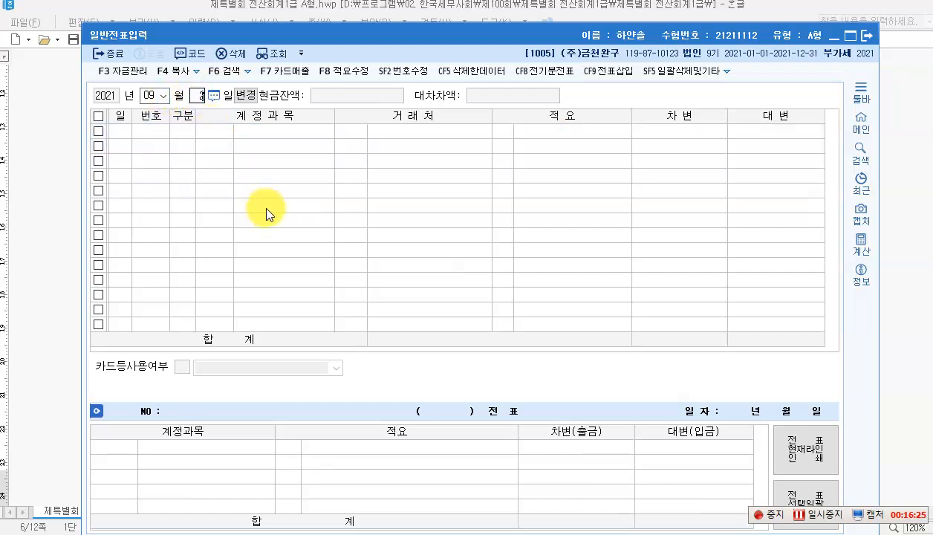
key(Return)
key(3)
key(Return)
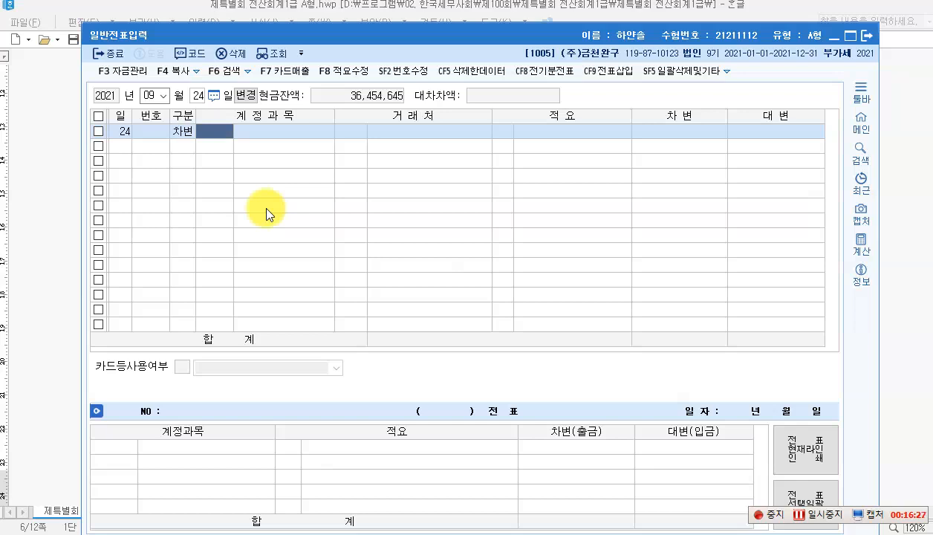
text(103)
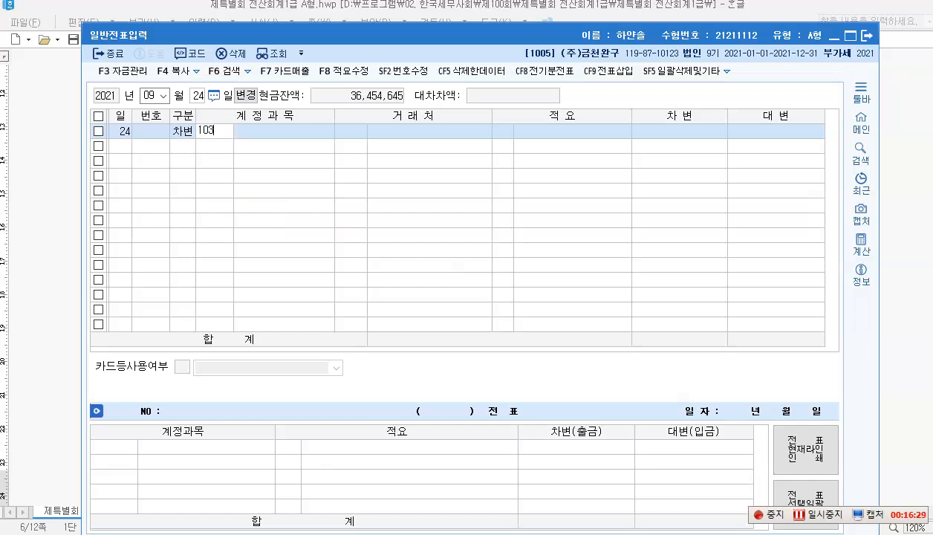
key(Return)
key(Return)
key(Return)
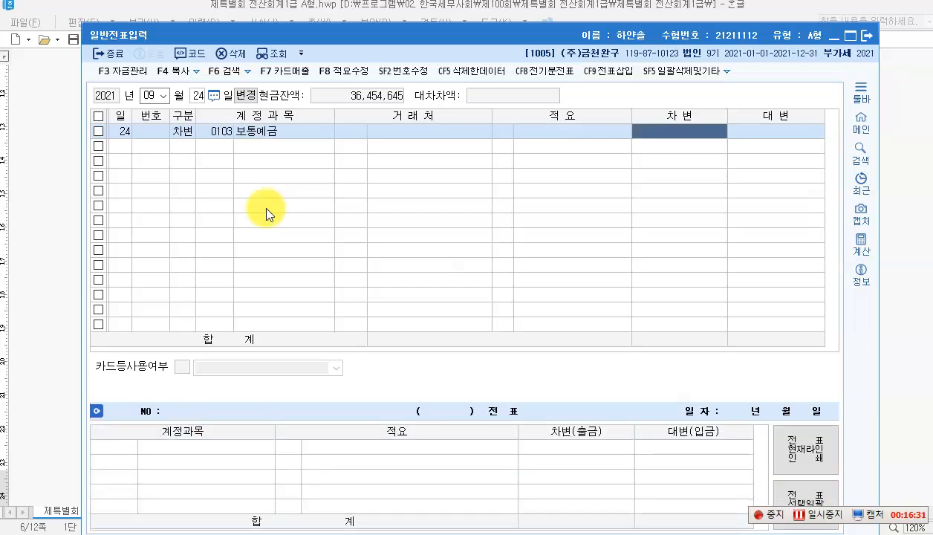
text(24500000)
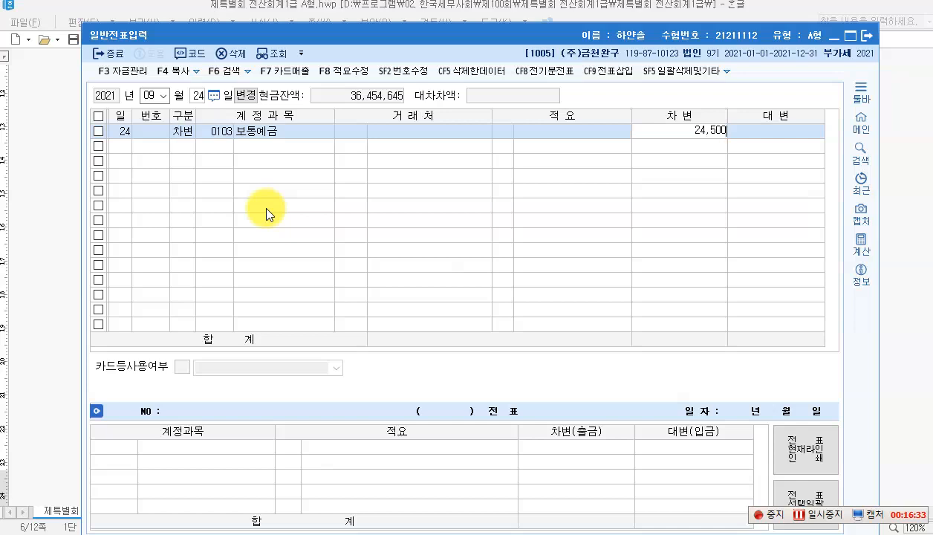
key(Return)
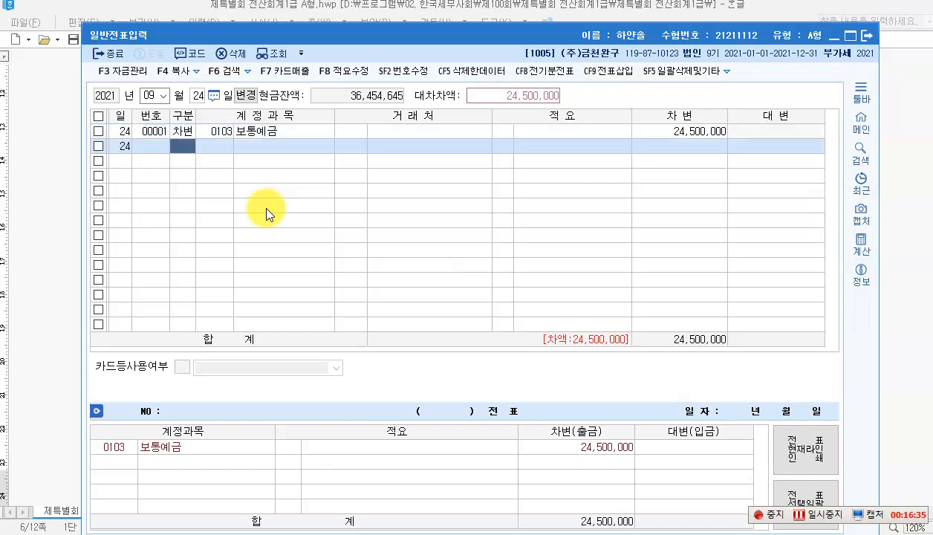
Step: Add a 1,500,000 debit to 단기매매증권처분손실, found through the F2 account code search
key(3)
key(F2)
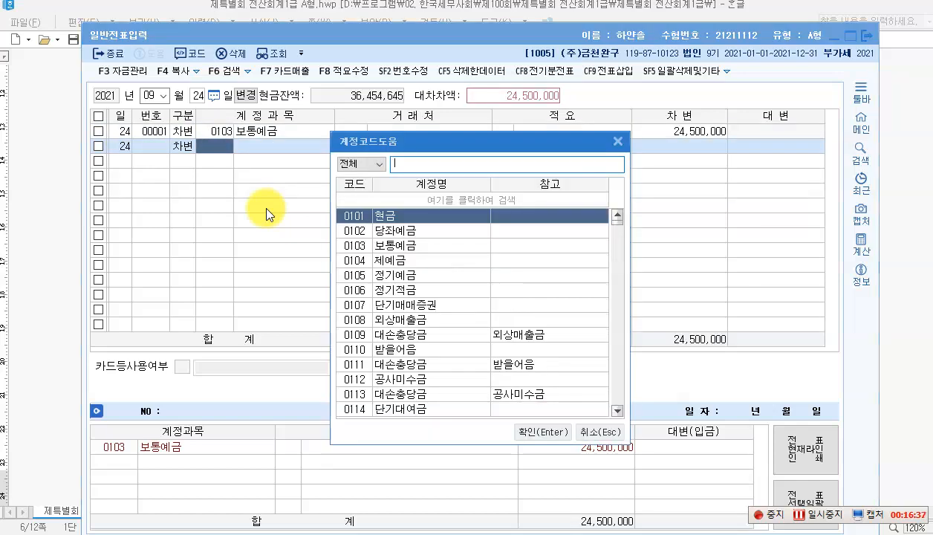
text(단기매)
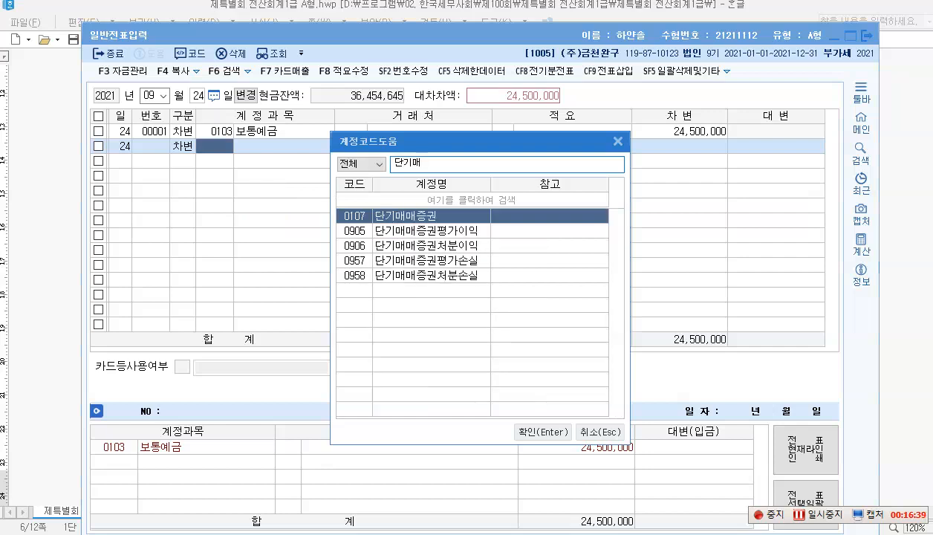
key(Down)
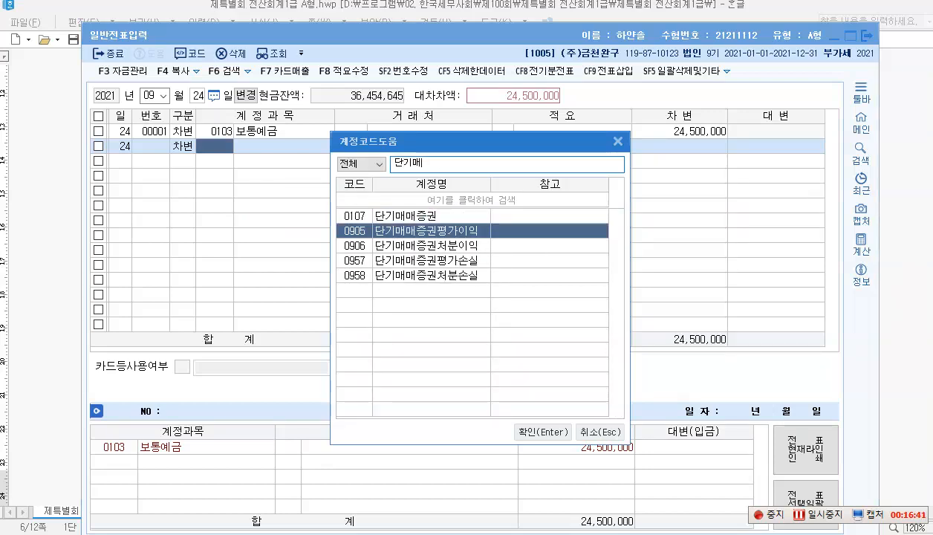
key(Down)
key(Down)
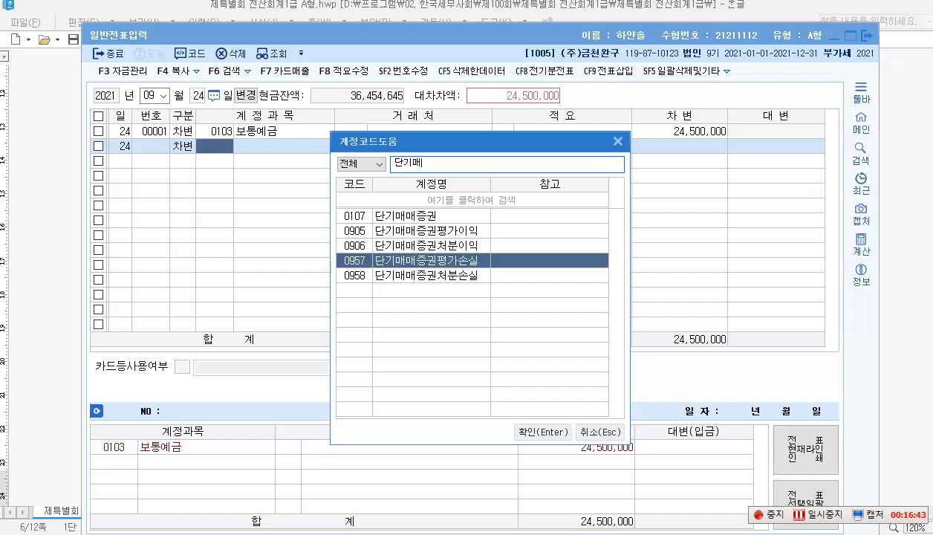
key(Down)
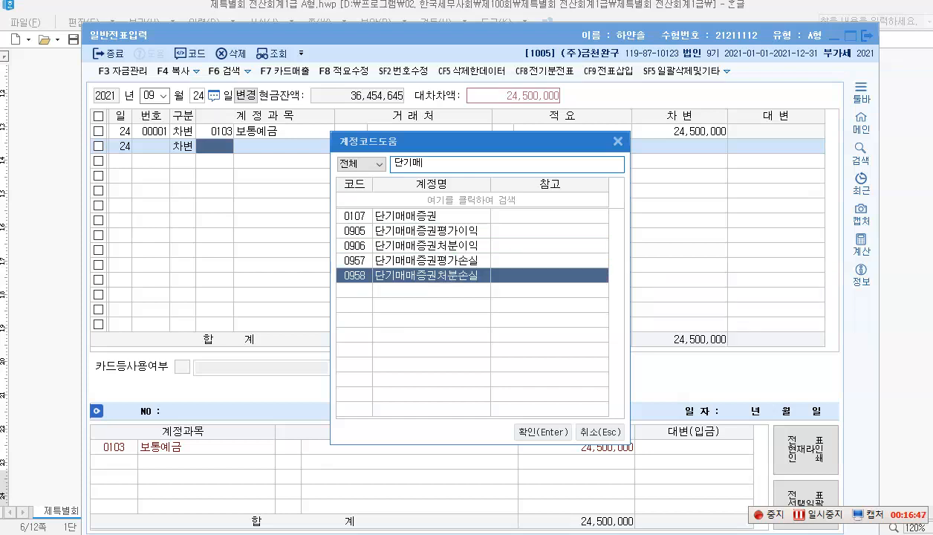
key(Return)
key(Return)
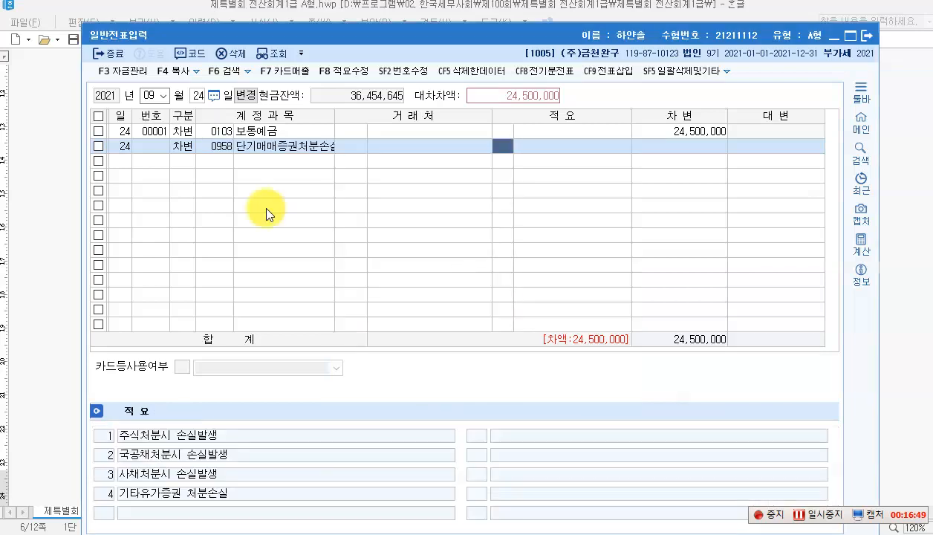
key(Return)
text(1500000)
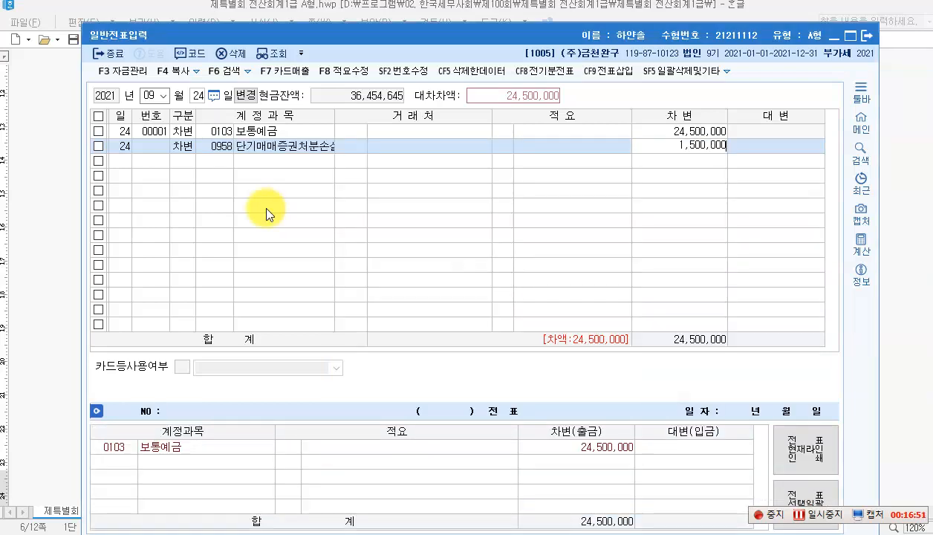
key(Return)
Step: Credit 단기매매증권 (0107) 26,000,000 to balance the voucher
text(4)
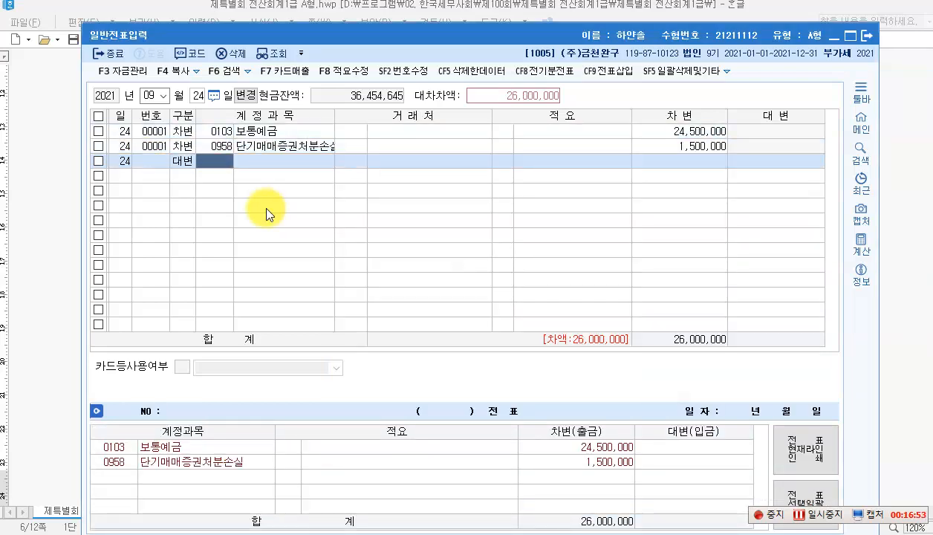
text(107)
key(Return)
key(Return)
key(Return)
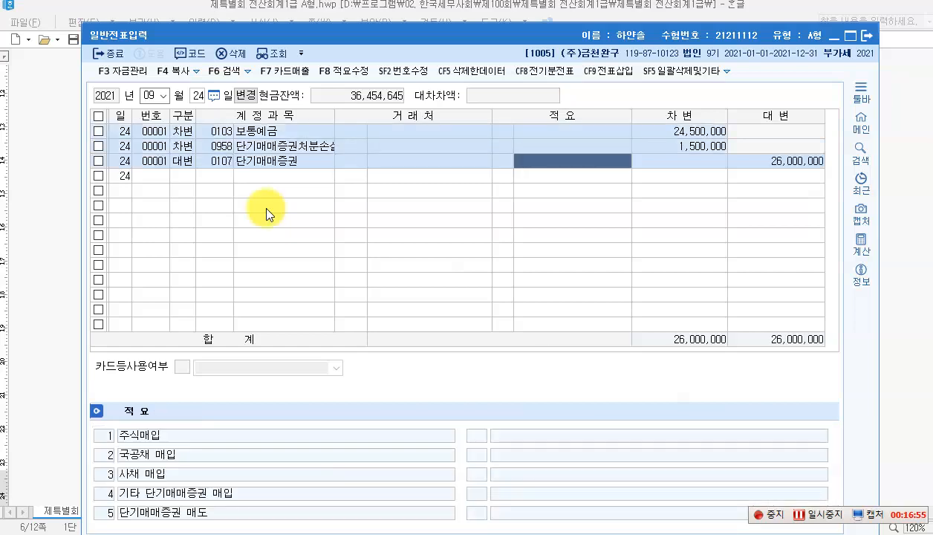
key(Return)
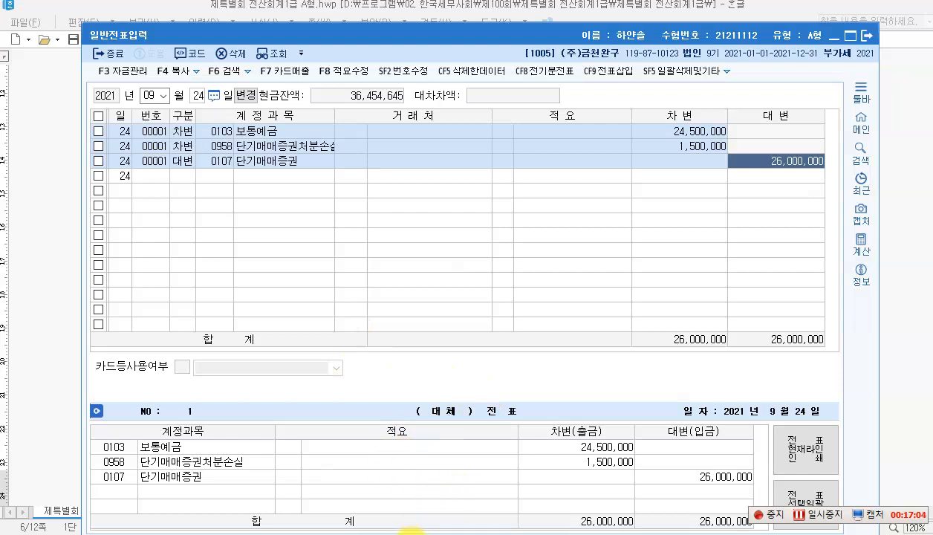
click(408, 534)
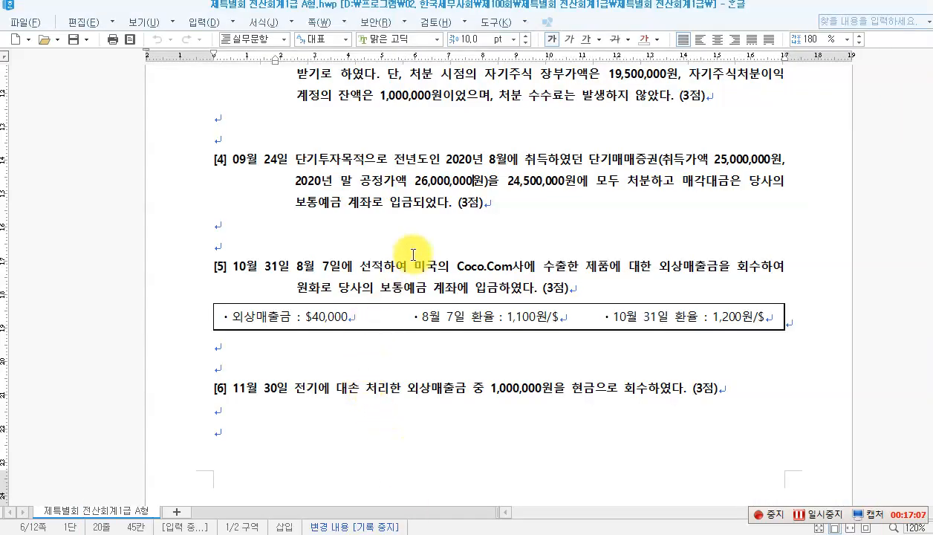
scroll(386, 247, down, 1)
click(272, 213)
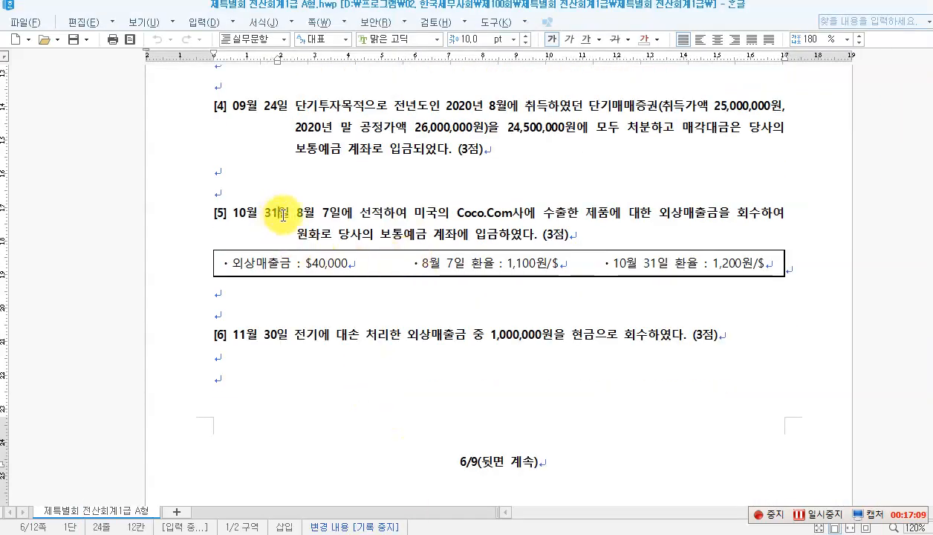
click(389, 214)
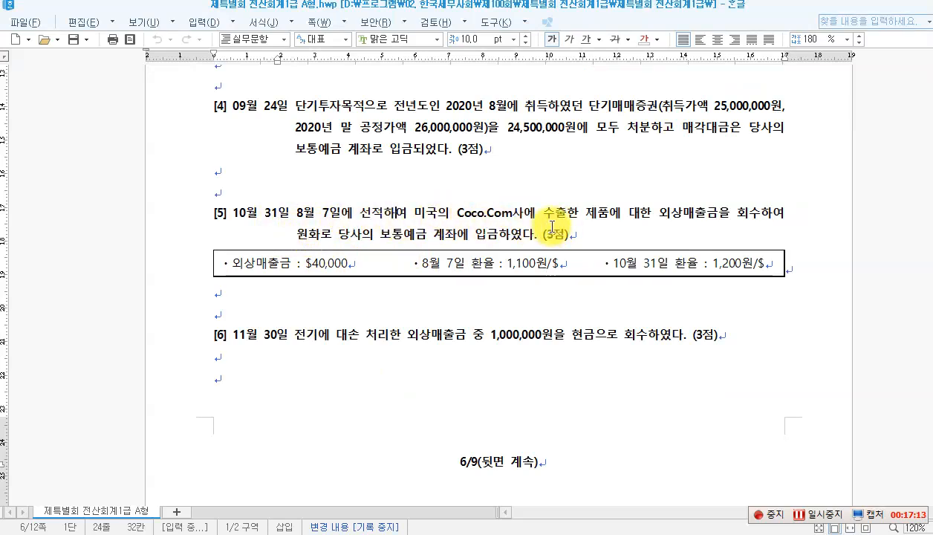
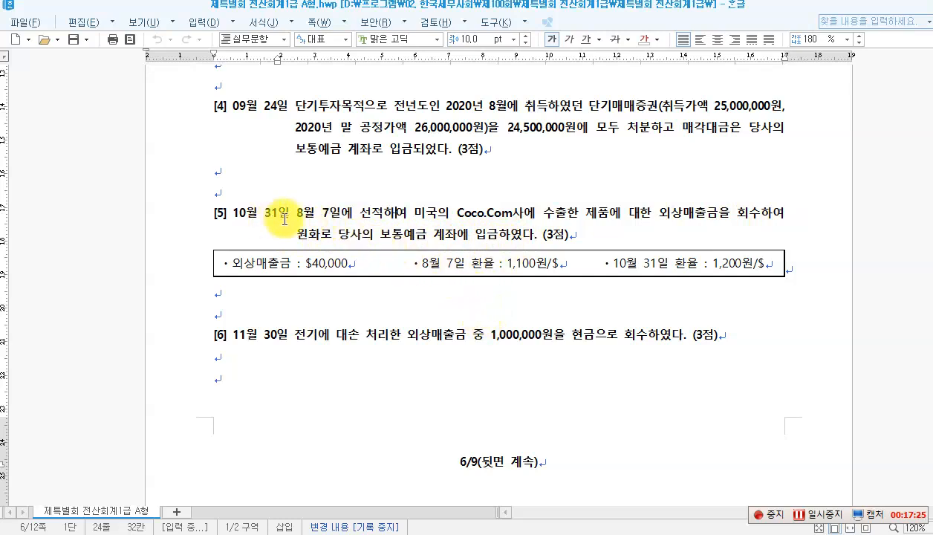
Step: Circle the 1,100 and 1,200 won exchange rates in question [5]'s table in red
drag(290, 213, 557, 213)
click(487, 215)
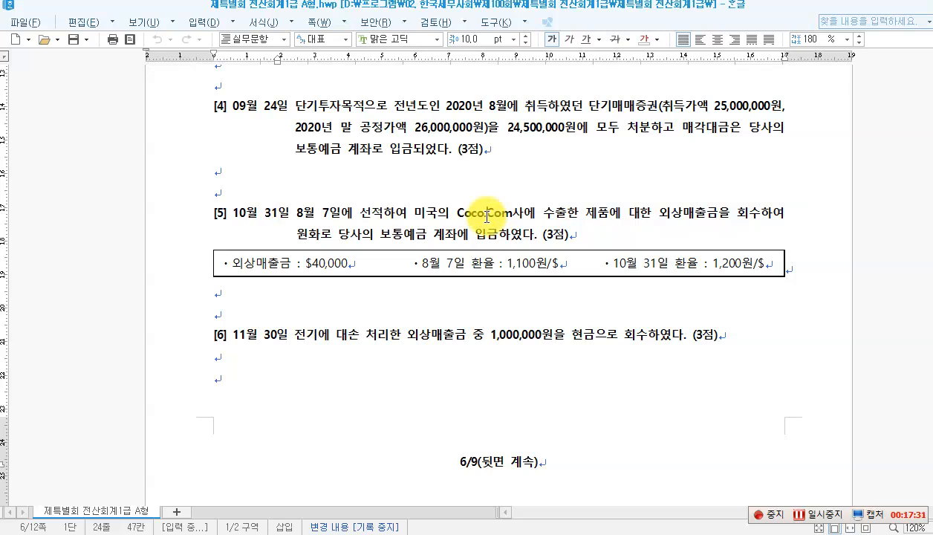
click(502, 265)
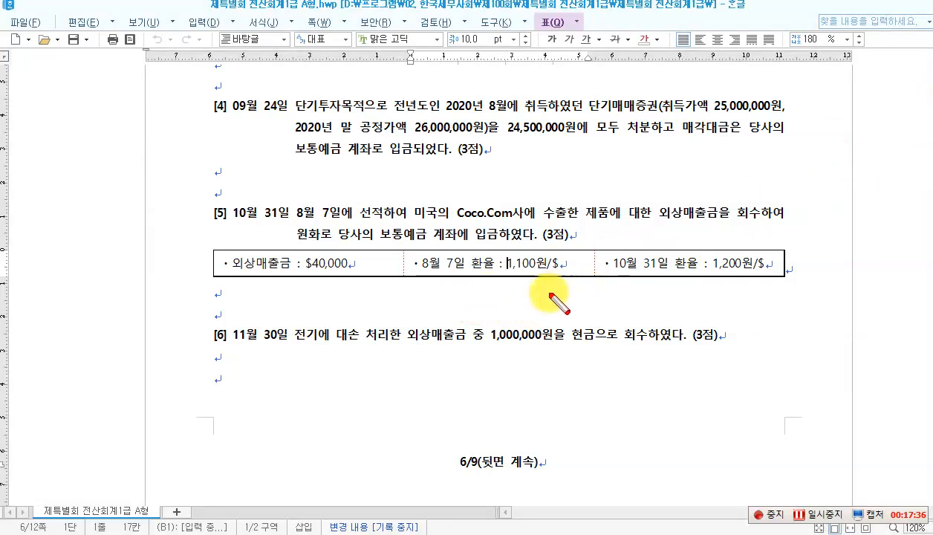
drag(502, 256, 505, 255)
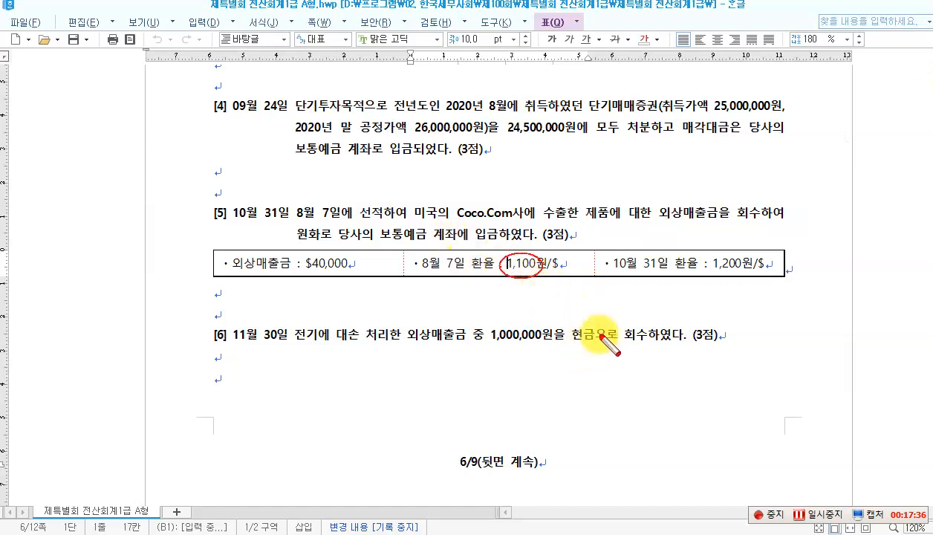
drag(718, 281, 755, 279)
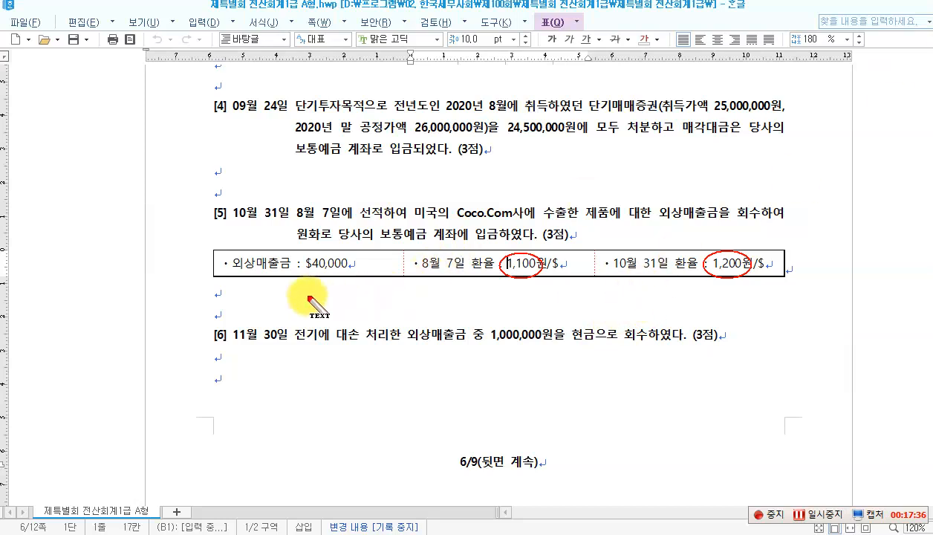
click(280, 297)
Step: Write the red note '100 × 40,000 = 4,000,000 외환차익' beneath the exchange-rate table
text(100)
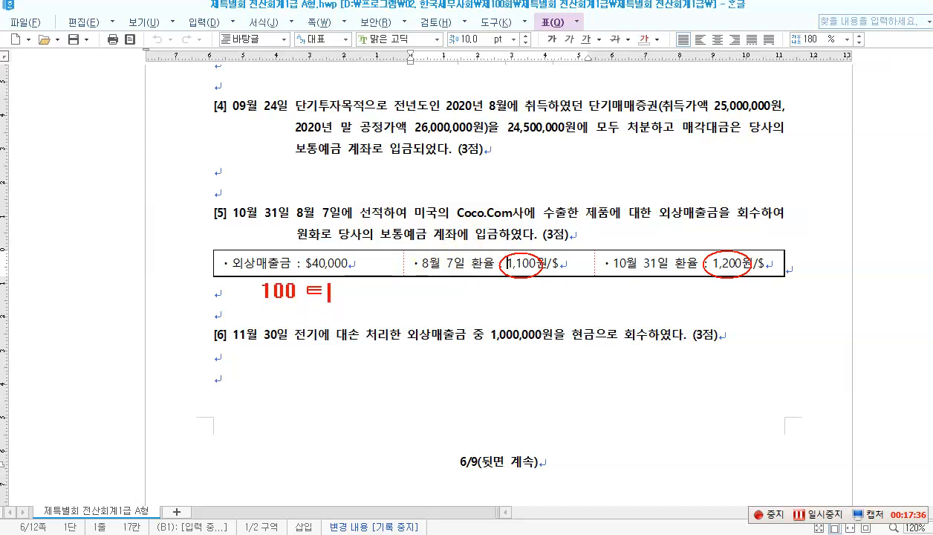
text( × 40,000 )
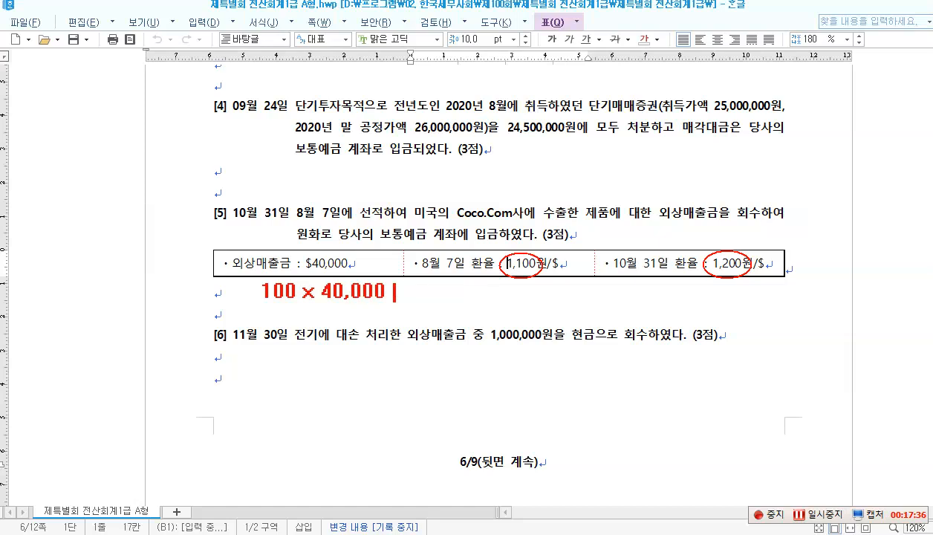
text(= 4,000,000)
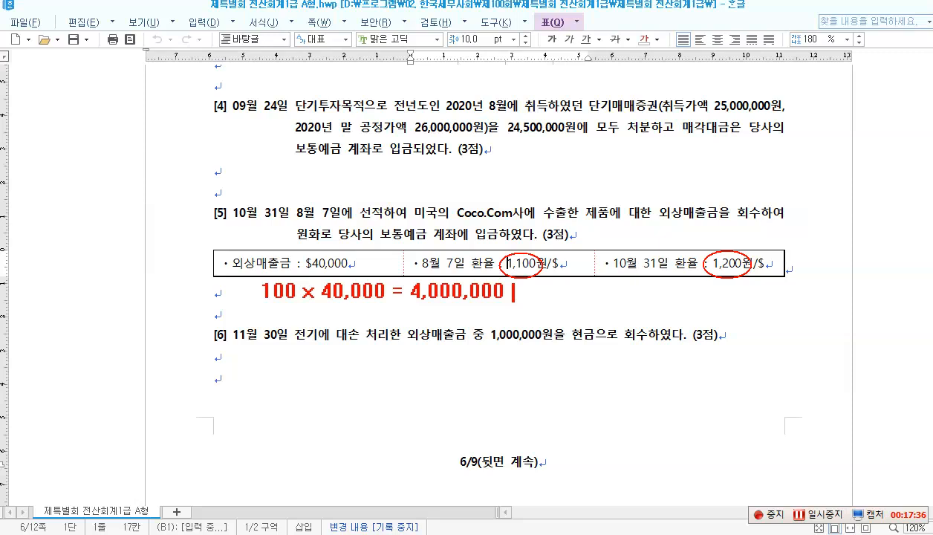
text(ghl)
key(BackSpace)
key(BackSpace)
key(BackSpace)
text(ㅎ)
key(BackSpace)
text(외환차)
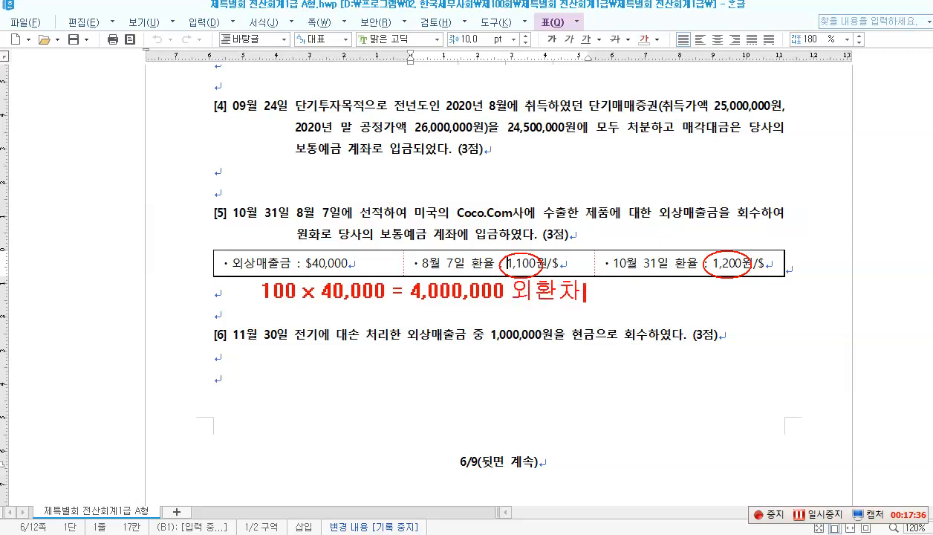
text(익)
click(279, 384)
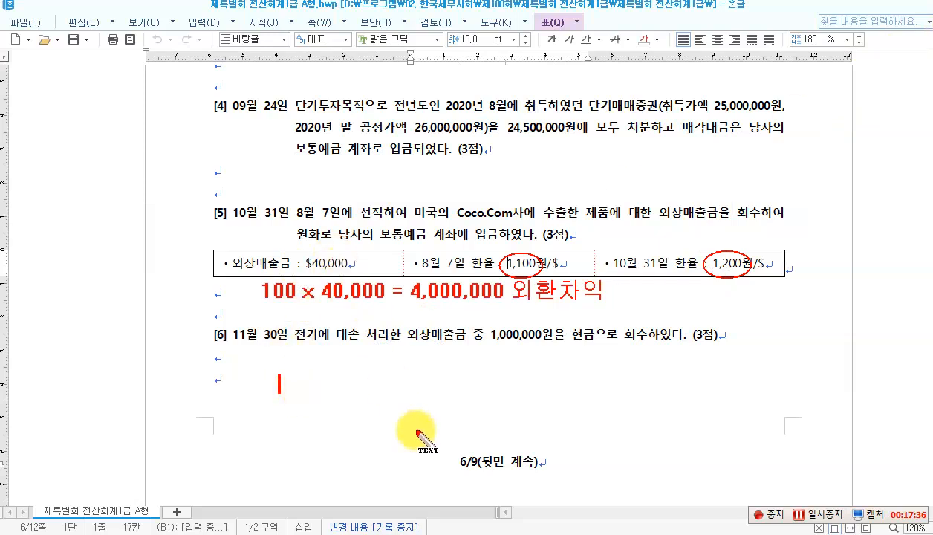
Step: Write the red entry '(차) 보통예금 48,000,000 (대) 외상매출금 44,000,000' with 외환차익 4,000,000 beneath
text([차)
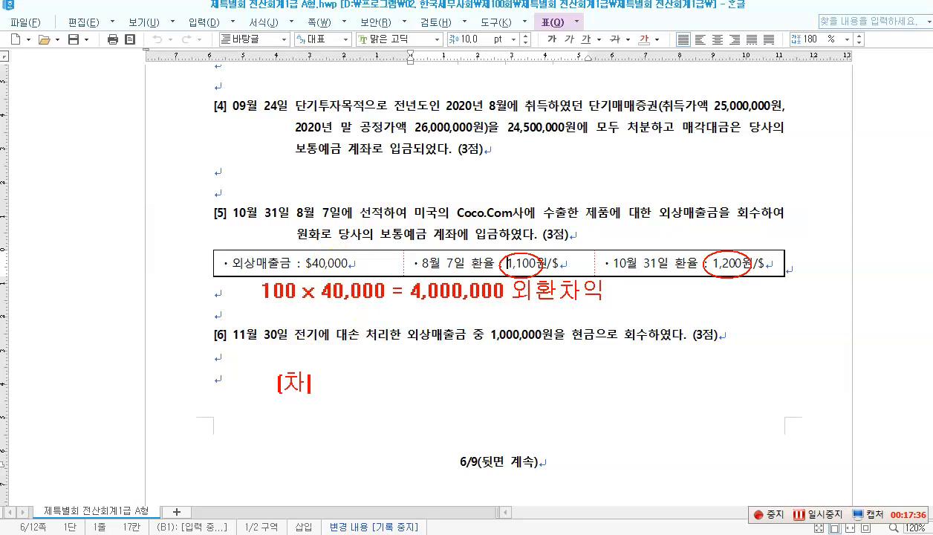
text(] 보통예그)
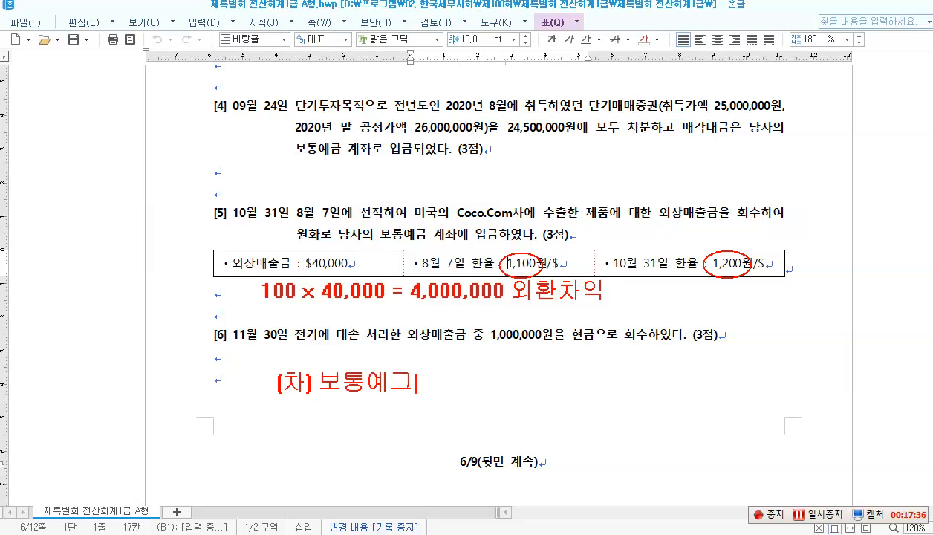
text(ㅁ)
text(48)
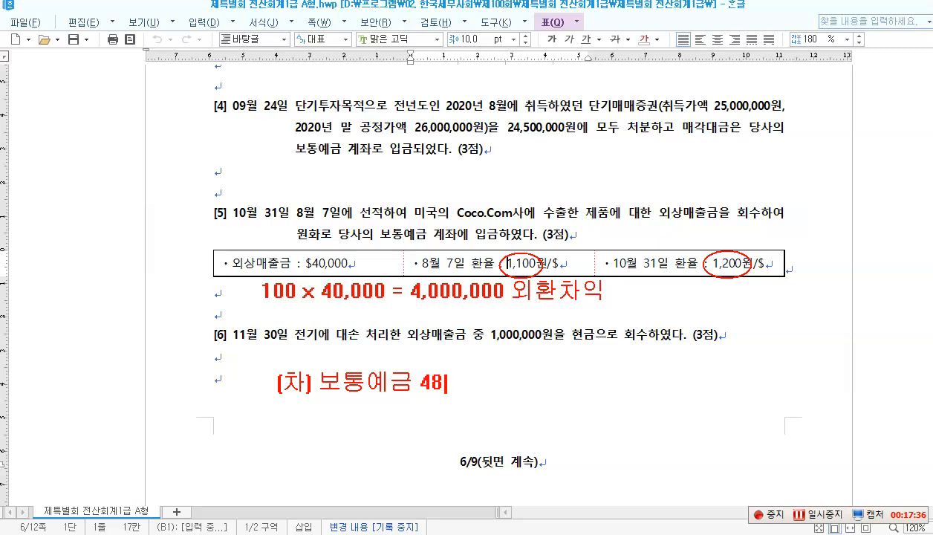
text(,000,000 )
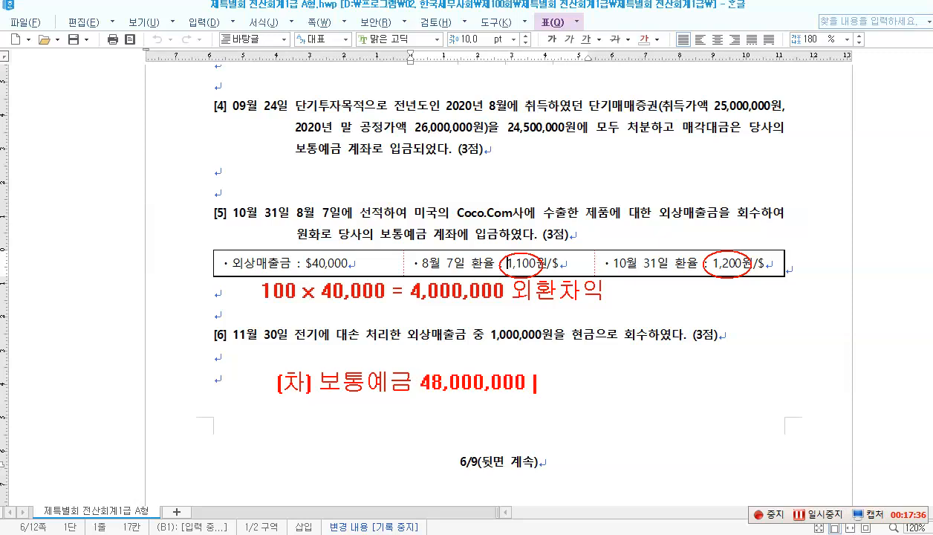
text( (대) )
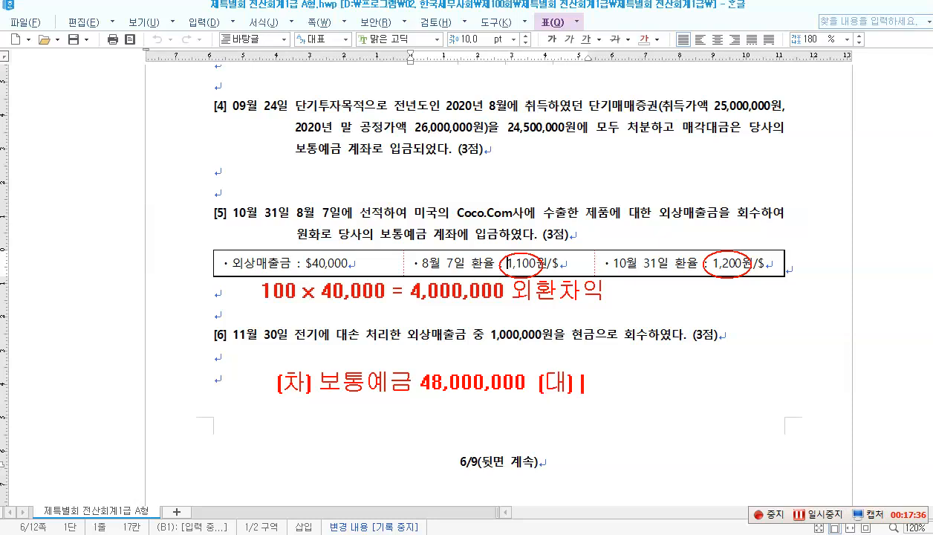
text(외상매출)
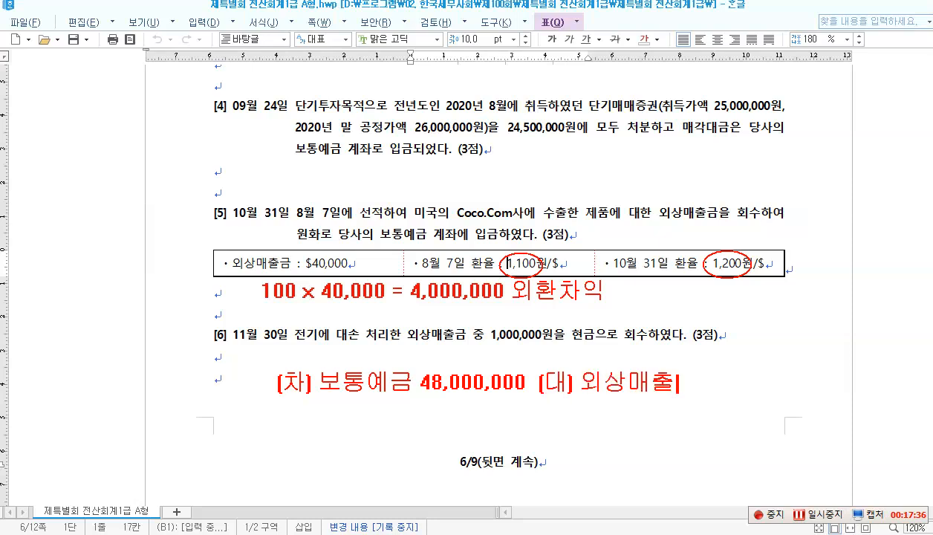
text(금 44,000,000)
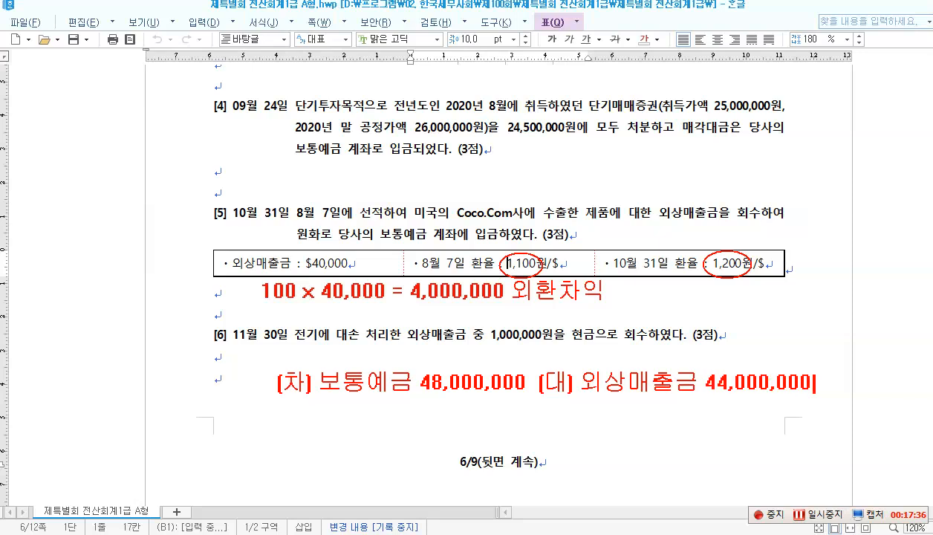
key(Return)
key(Return)
text(외호)
text(차익)
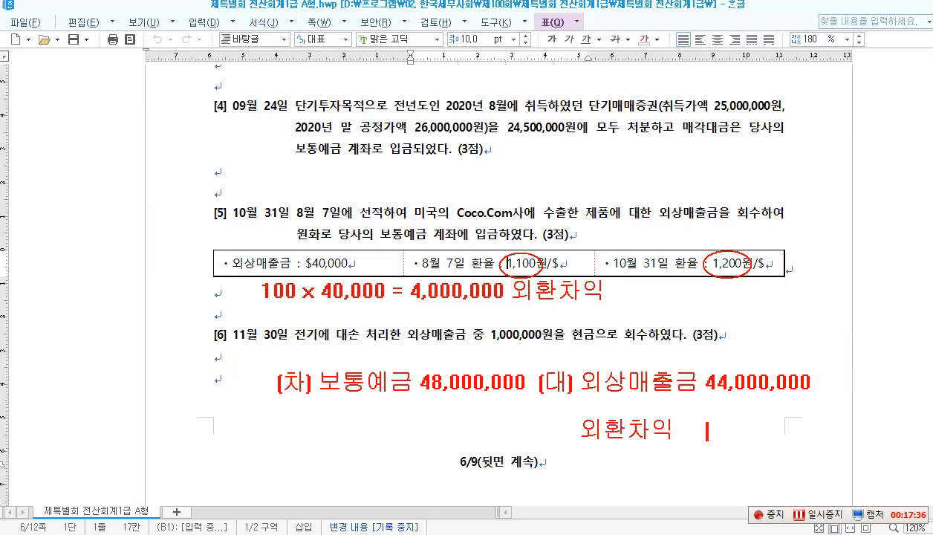
text(        4,000,000)
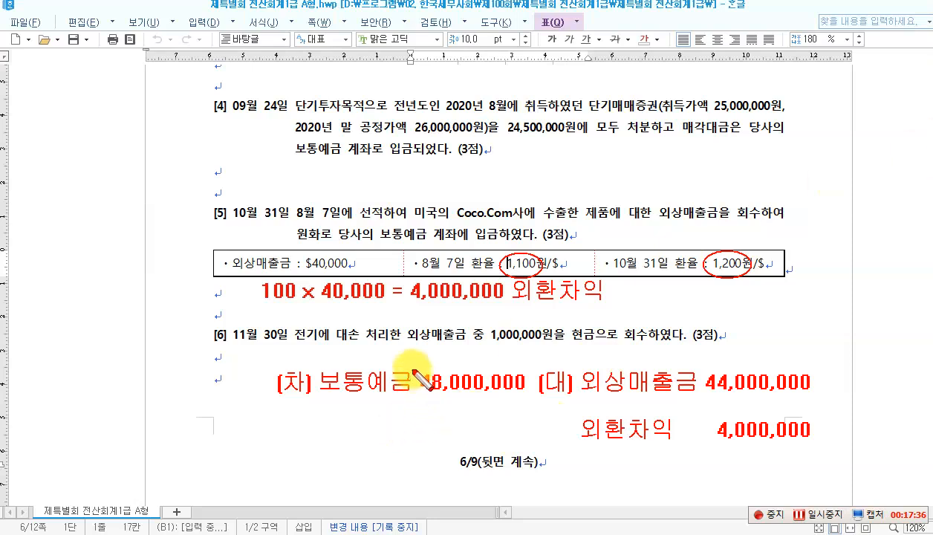
Step: Box 48,000,000 and annotate it with an arrow to '$40,000 × ₩1,200'
mouse_move(413, 366)
mouse_down()
mouse_move(426, 396)
mouse_move(528, 398)
mouse_up()
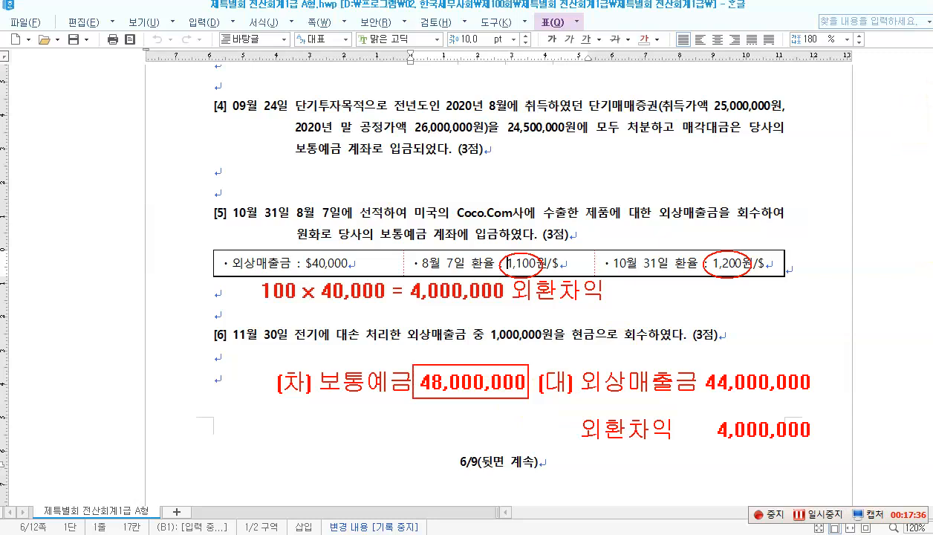
drag(441, 395, 403, 424)
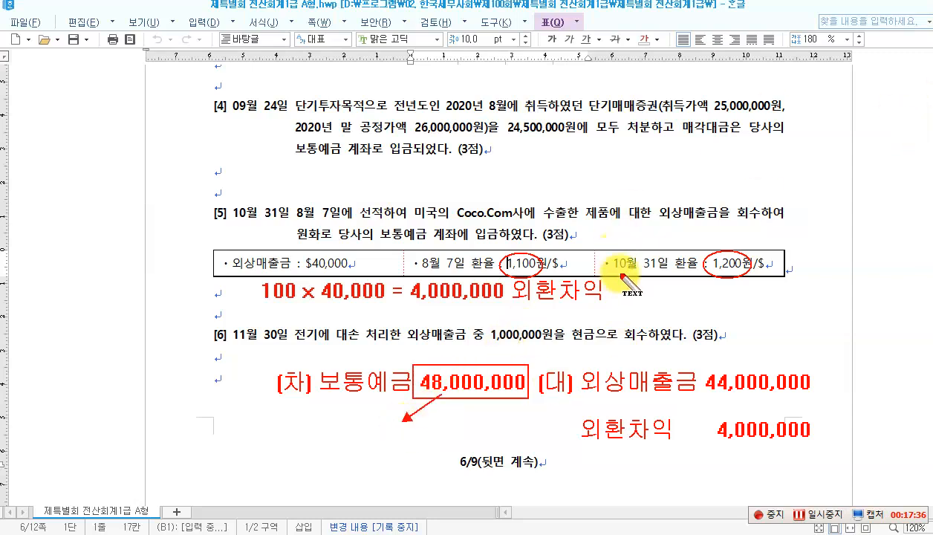
click(311, 444)
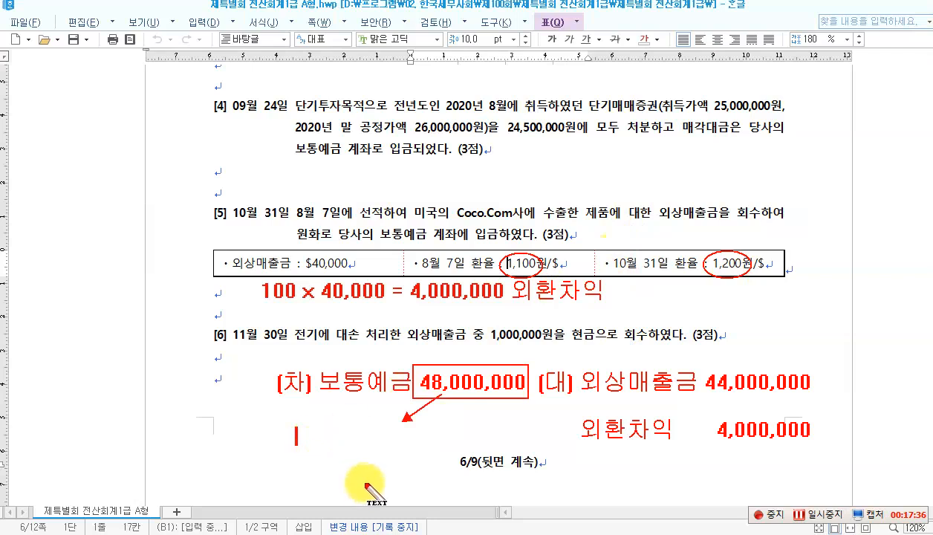
text(440,000)
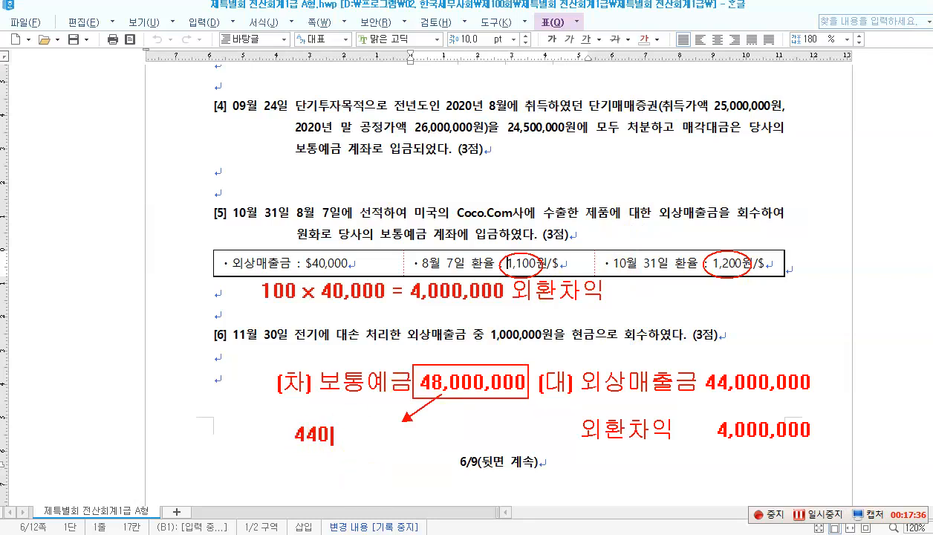
key(BackSpace)
key(BackSpace)
key(BackSpace)
key(BackSpace)
key(BackSpace)
key(BackSpace)
key(BackSpace)
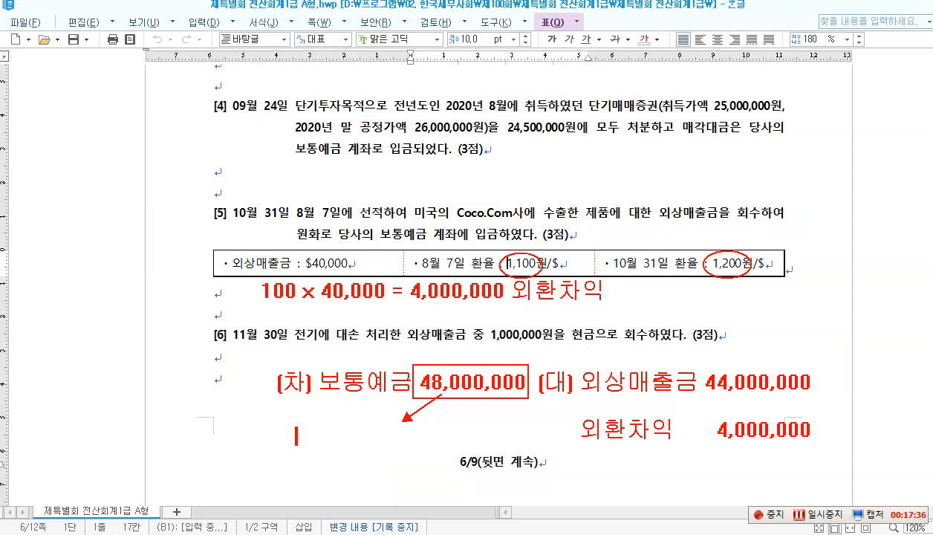
text($40,)
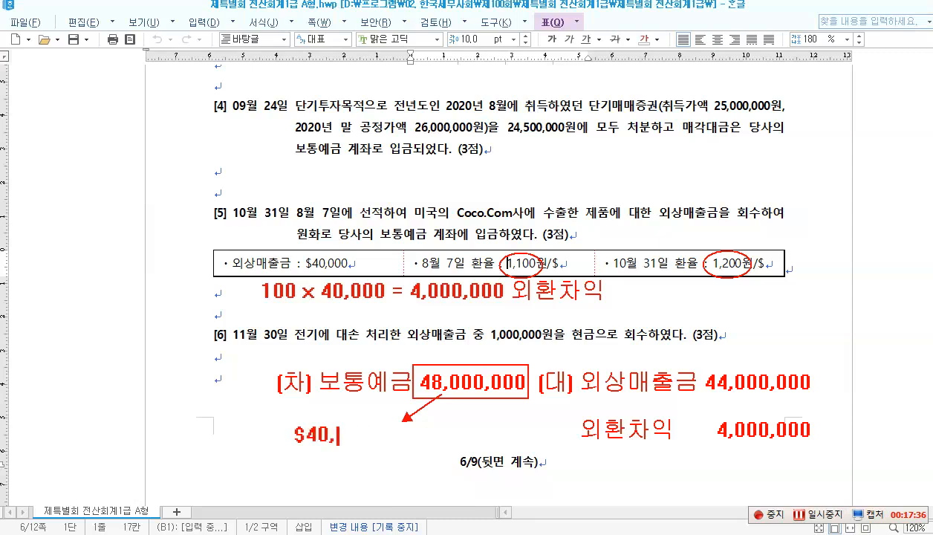
text(000)
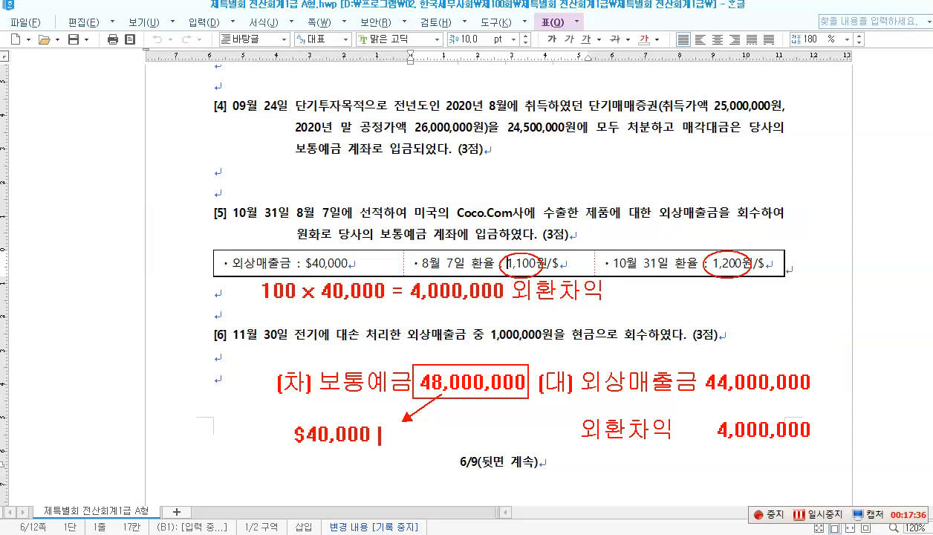
text( × ₩1,200)
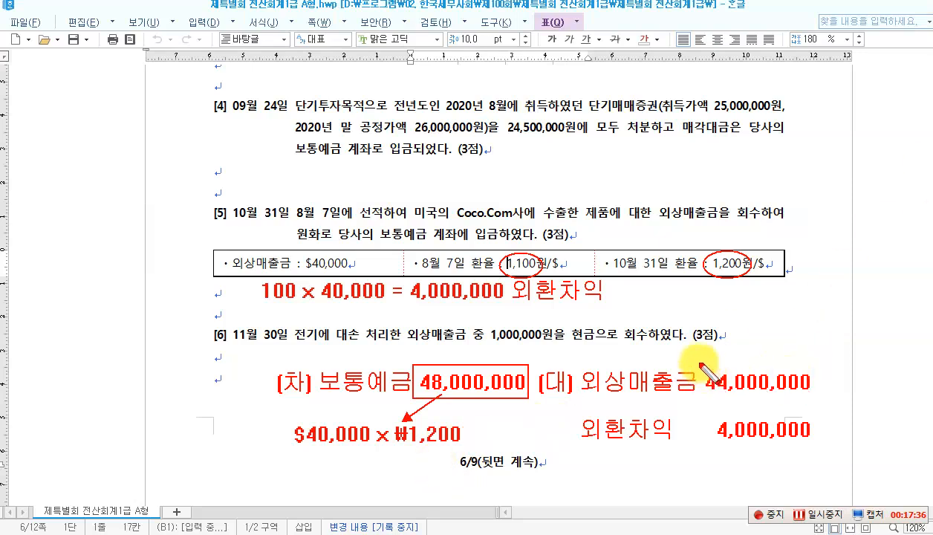
Step: Box 44,000,000 and note '$40,000 × ₩1,100' beside item [6]
drag(722, 397, 816, 398)
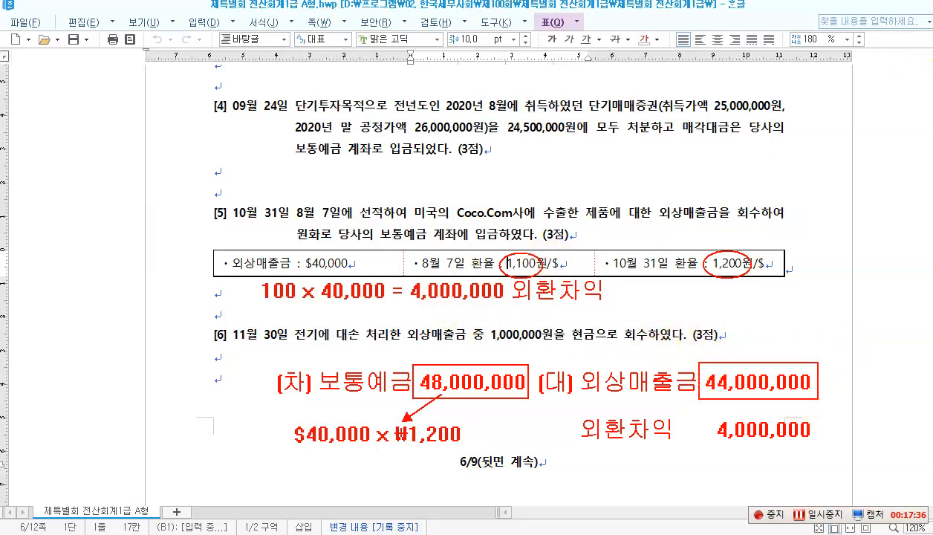
click(746, 338)
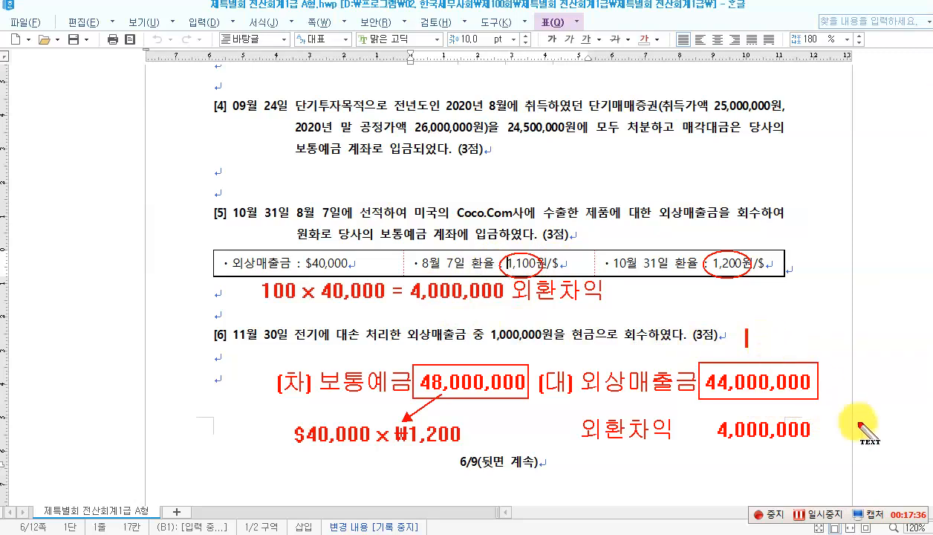
text($4)
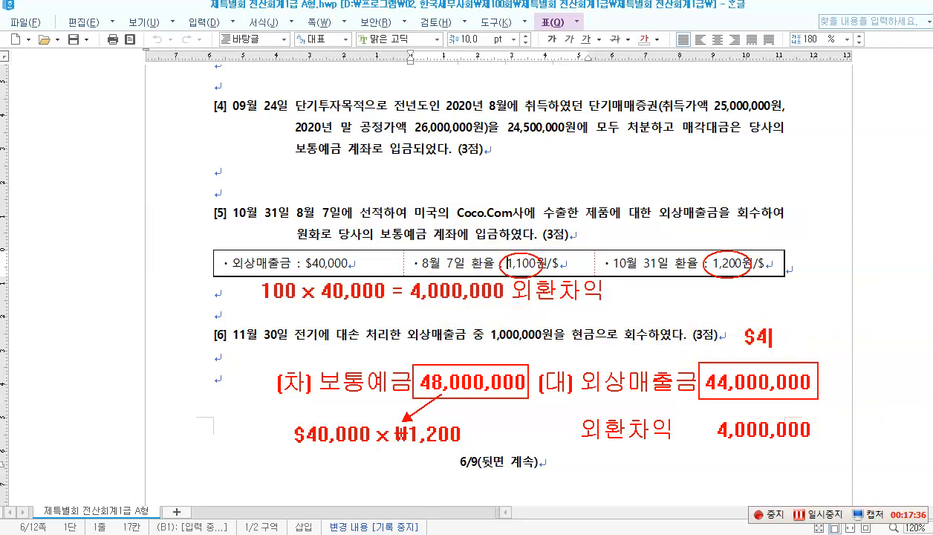
text(0,000)
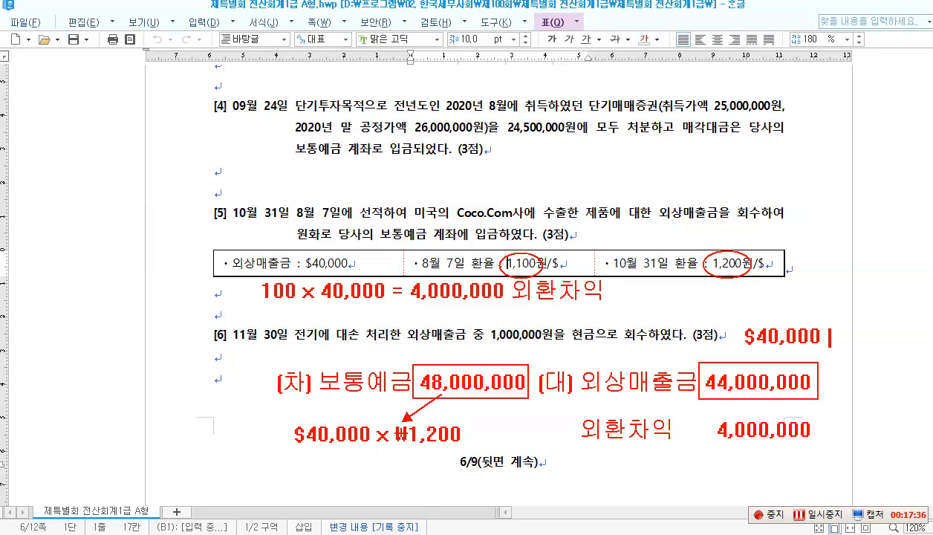
text( × ₩1,100)
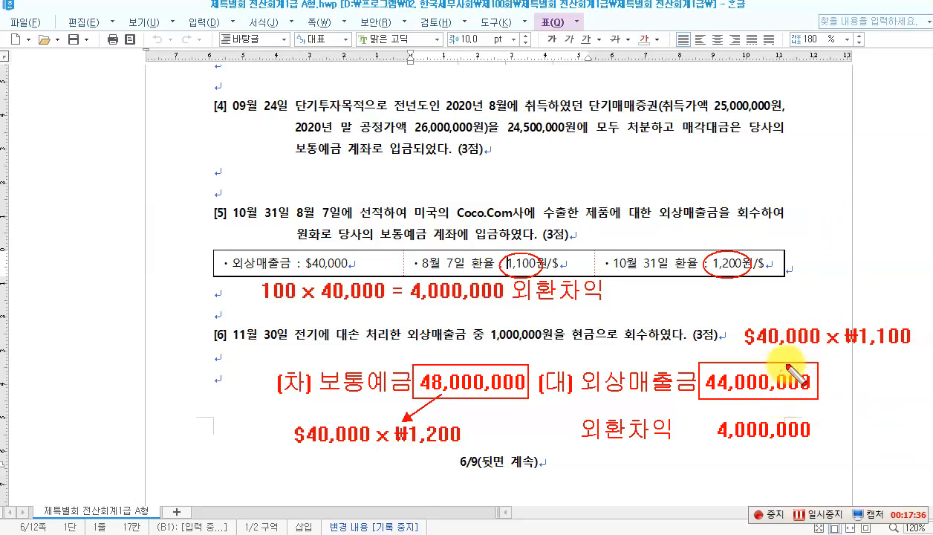
Step: Box the 4,000,000 gain and annotate '₩1,100 - ₩1,200 = 100, 100 × $40,000', then return to KcLep
drag(802, 356, 802, 354)
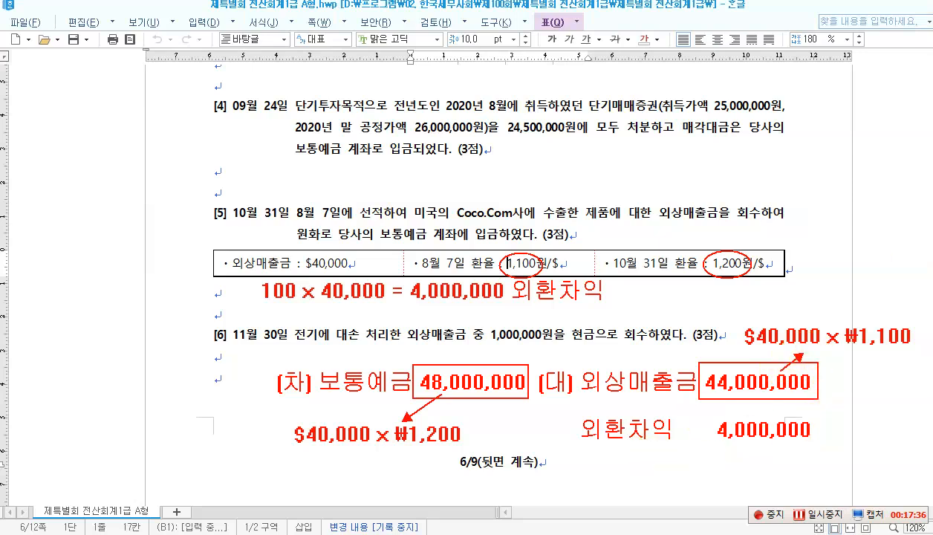
drag(706, 414, 816, 443)
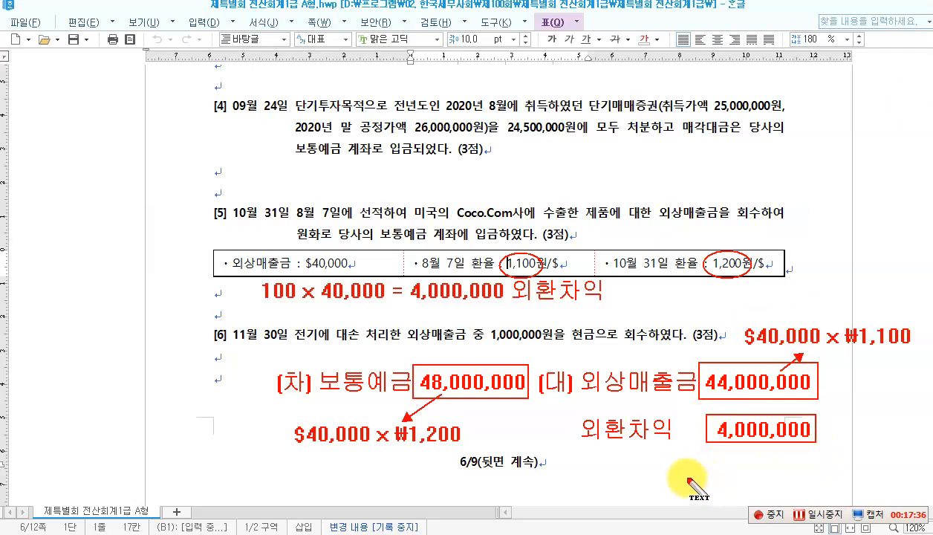
click(665, 464)
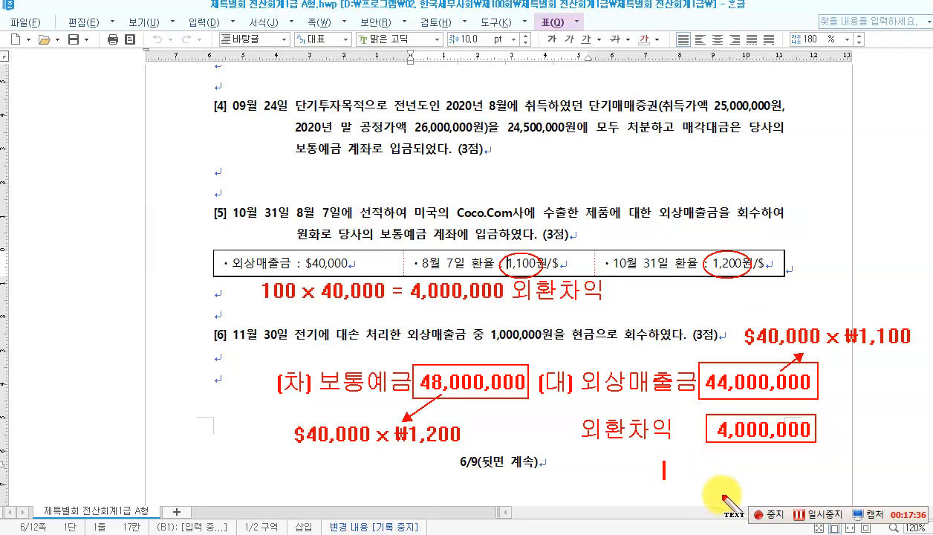
text(₩1)
text(,)
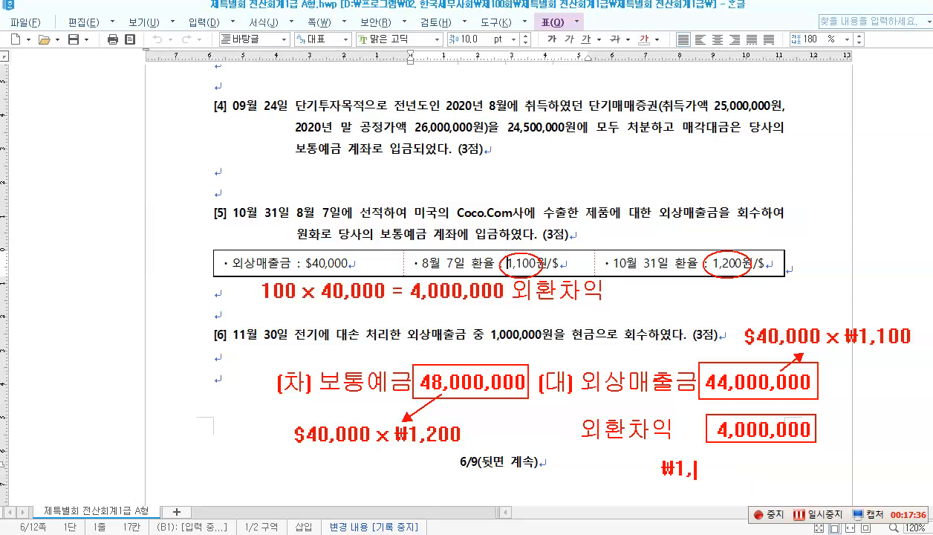
text(100 - ₩1)
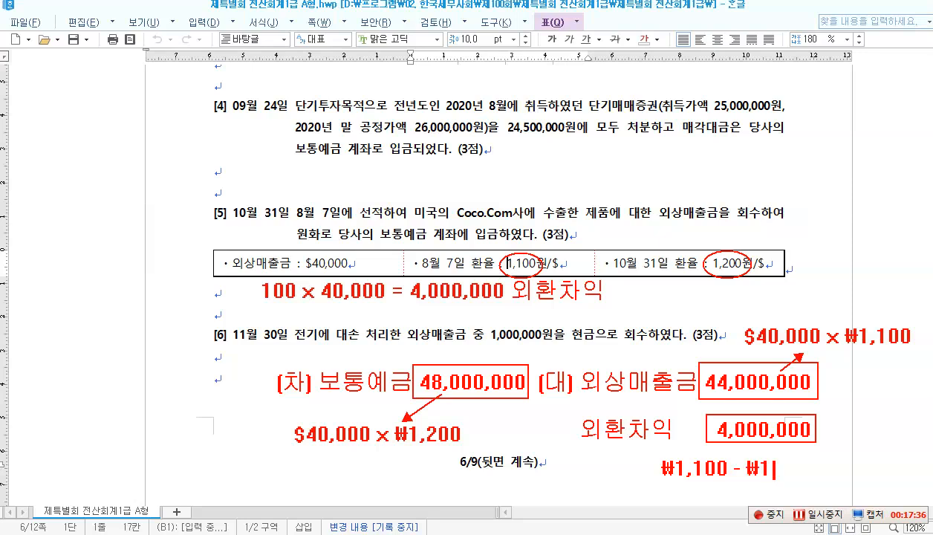
text(,200)
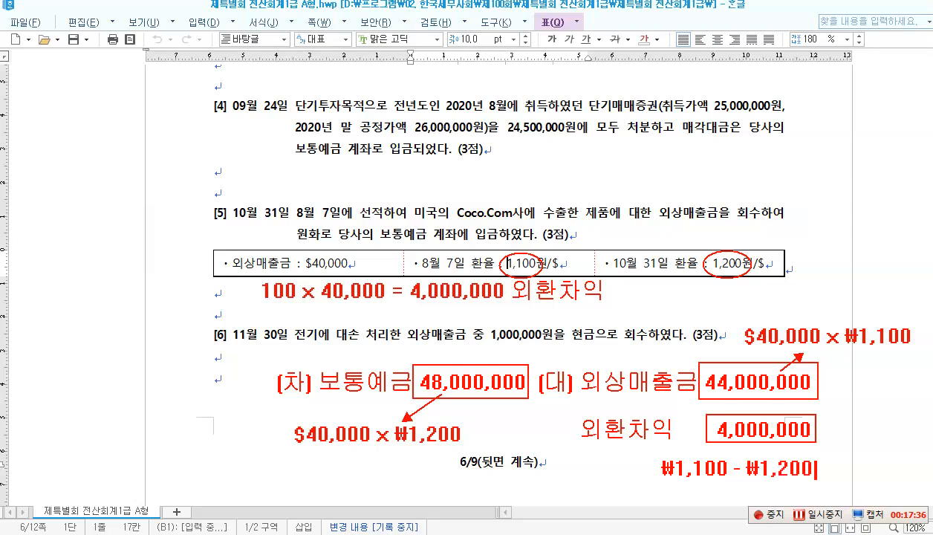
text( = 100)
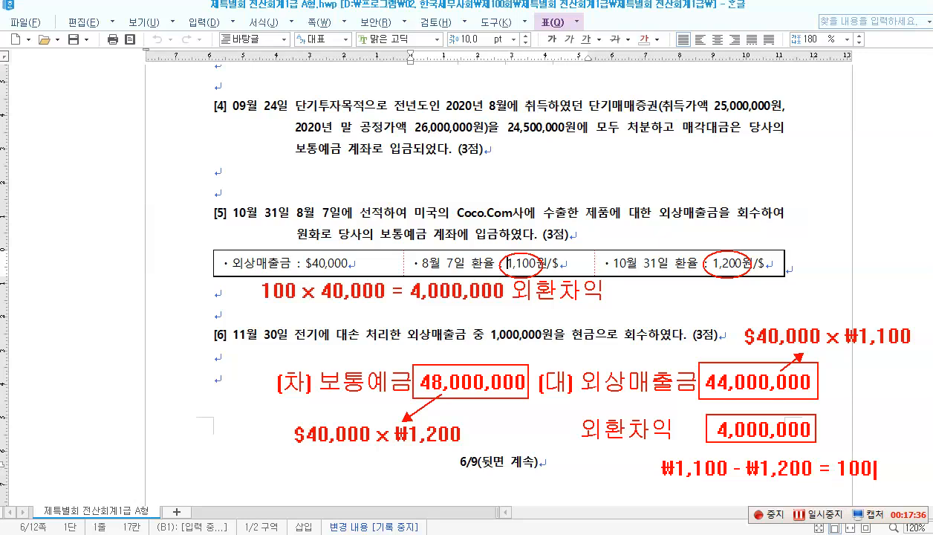
key(Return)
text(100 )
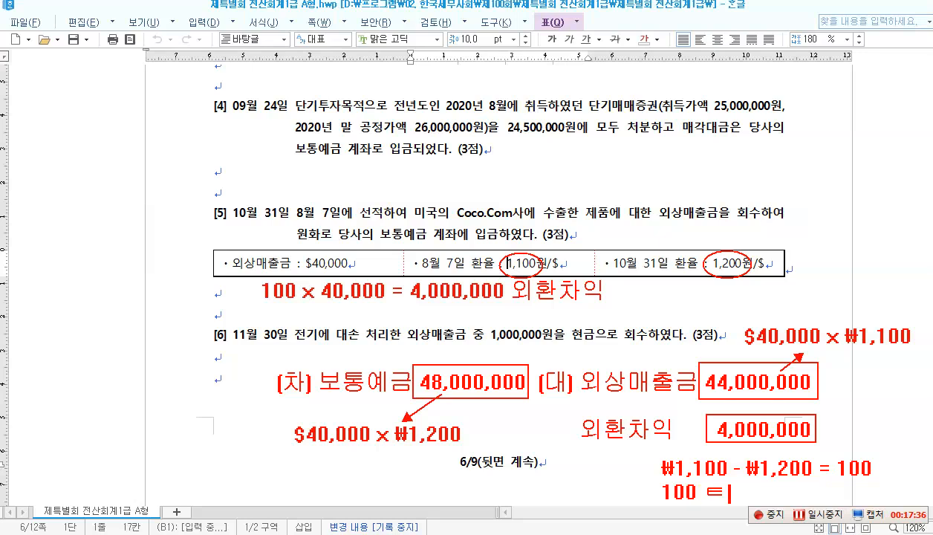
text(× $40,)
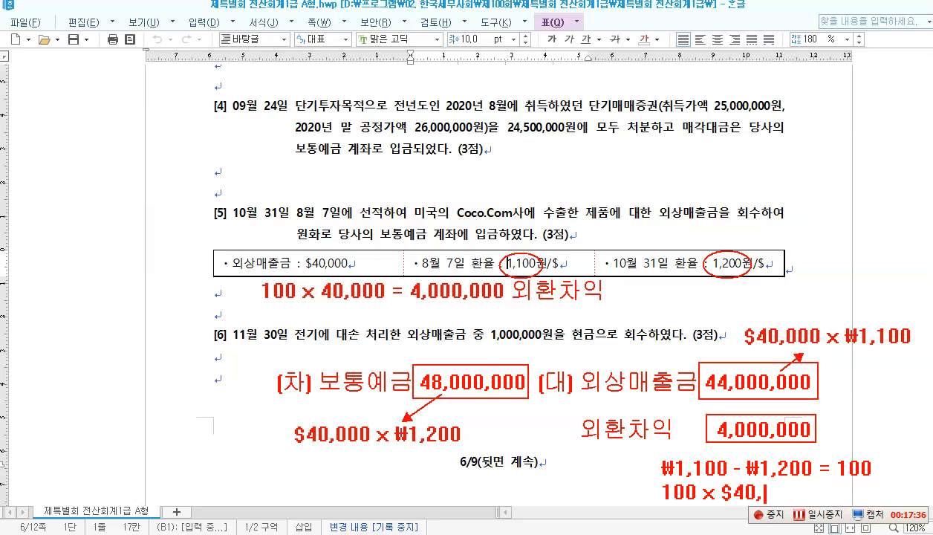
text(000)
drag(756, 440, 746, 455)
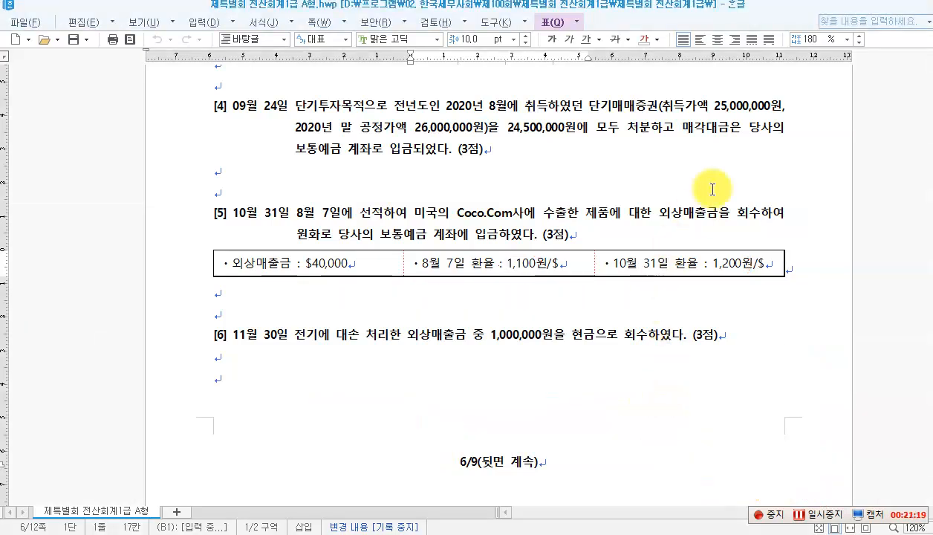
click(482, 534)
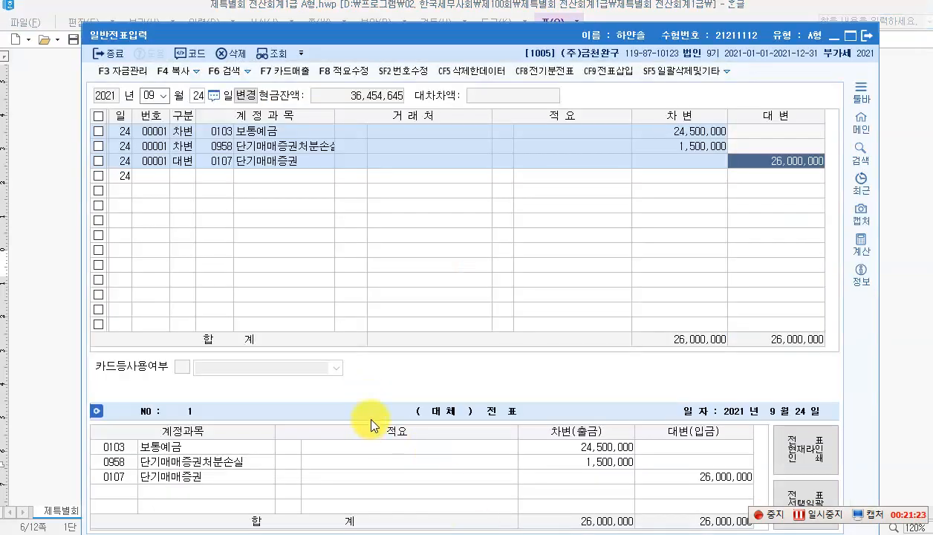
Step: Start an October 31 voucher debiting 0103 보통예금 48,000,000
click(163, 95)
click(155, 205)
text(31)
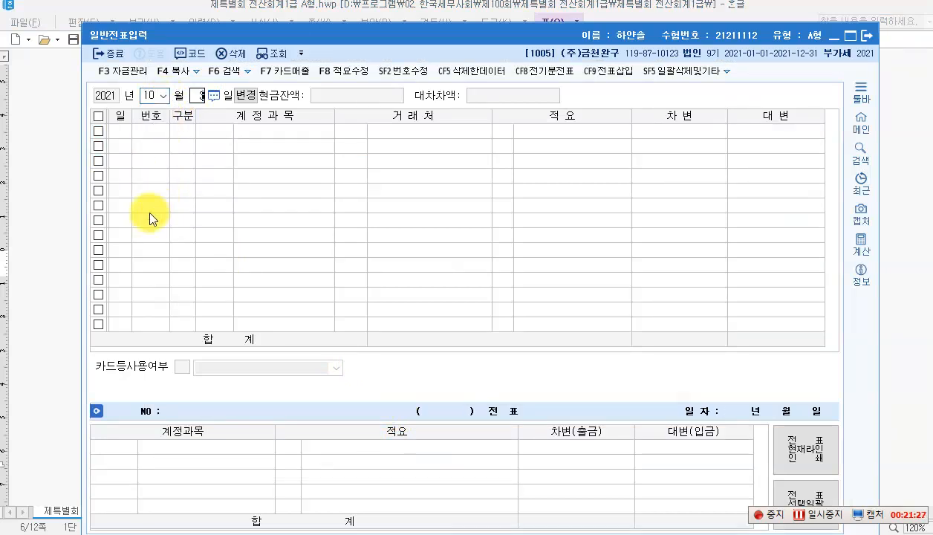
key(Return)
text(3)
key(Return)
text(103)
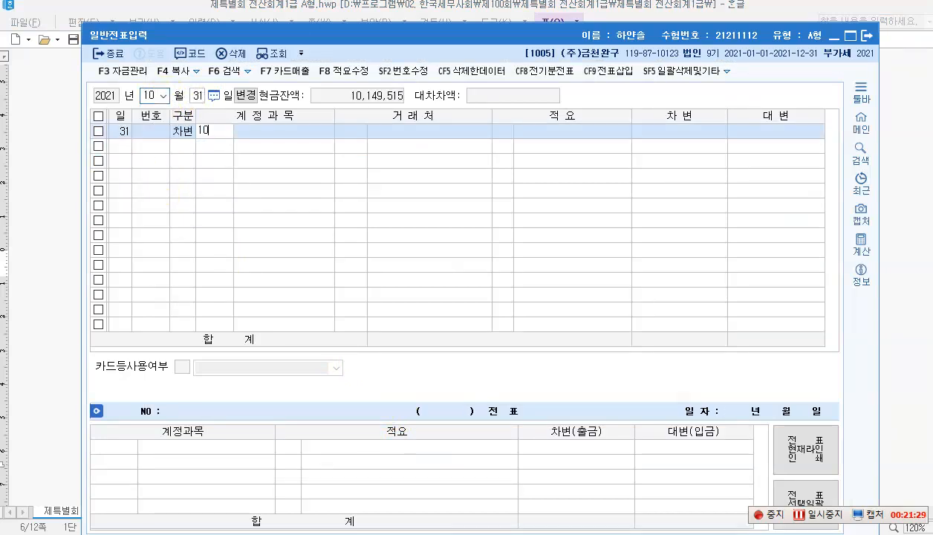
key(Return)
key(Return)
key(Return)
text(48)
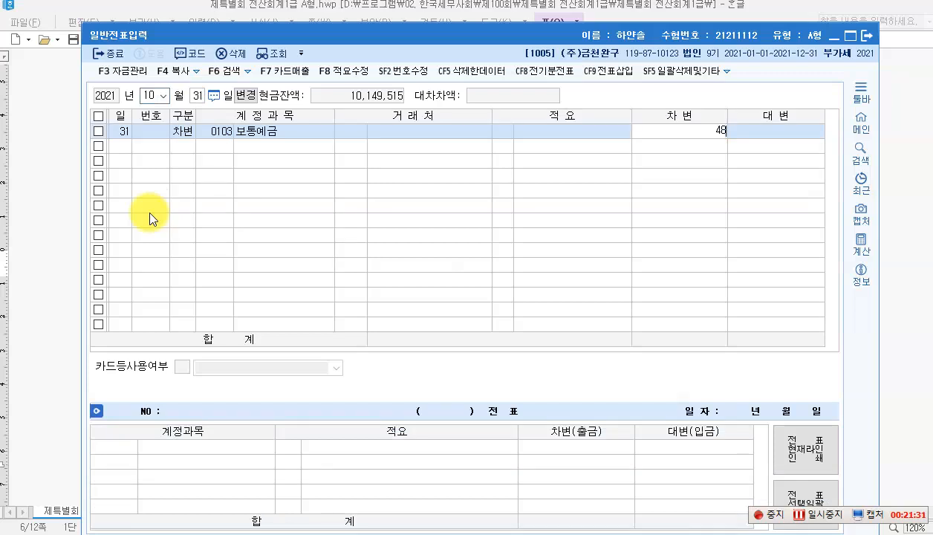
key(plus)
key(plus)
key(Return)
Step: Credit 0108 외상매출금 44,000,000 for customer Coco.Com
text(4)
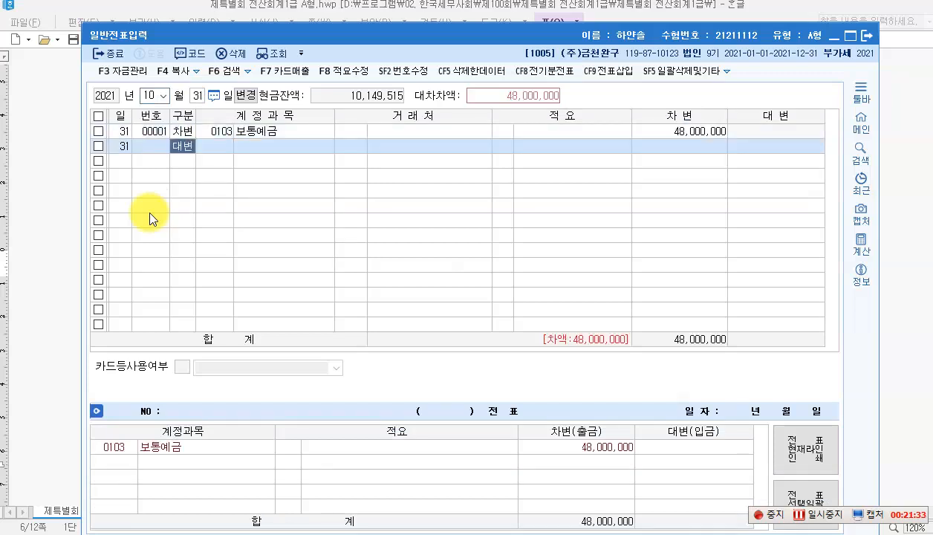
key(Return)
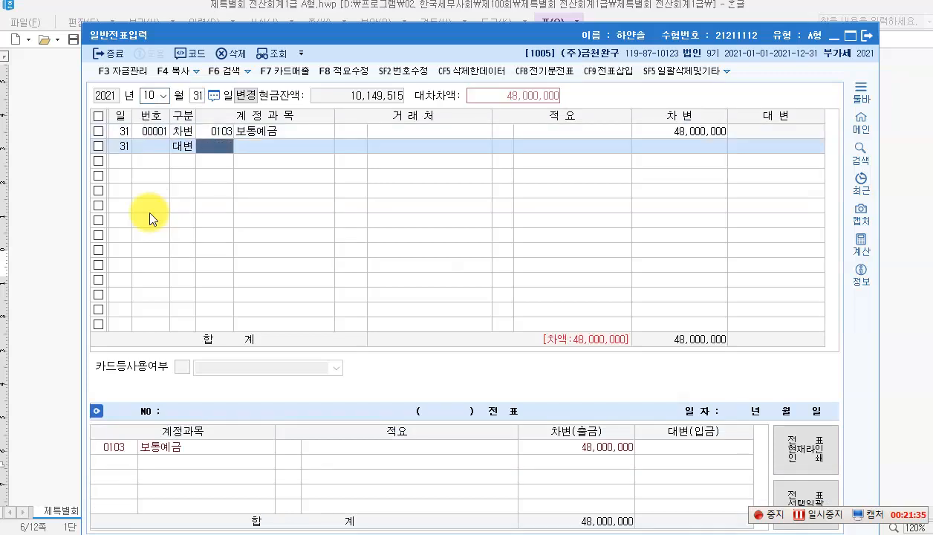
text(108)
key(Return)
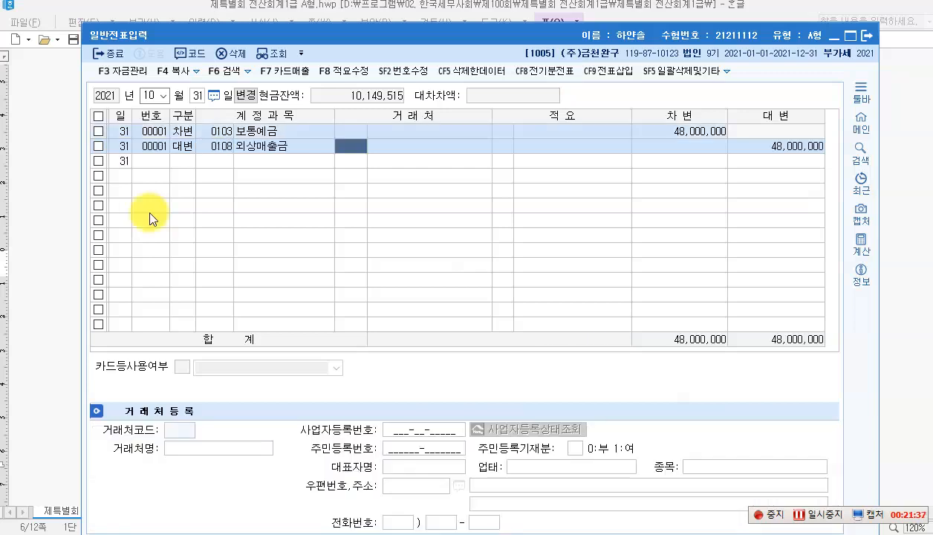
text(c)
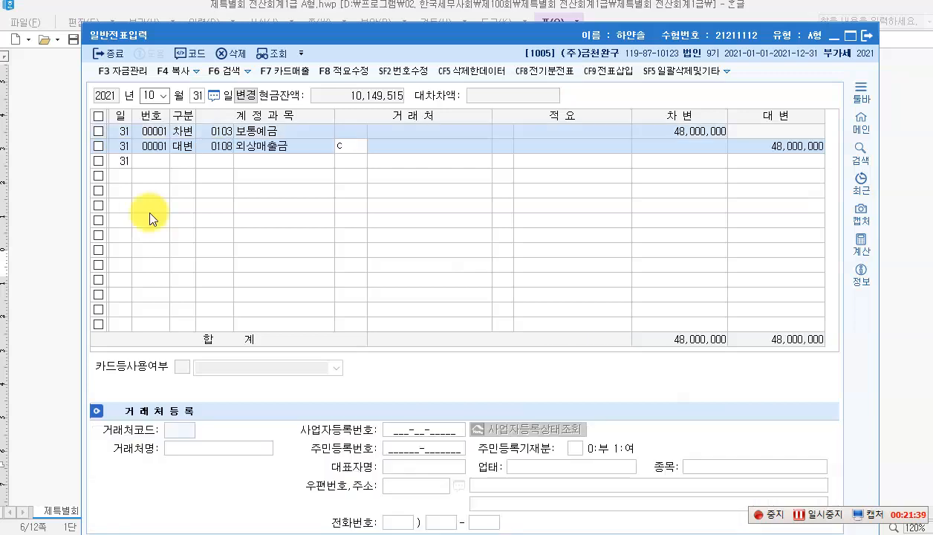
text(o)
key(Return)
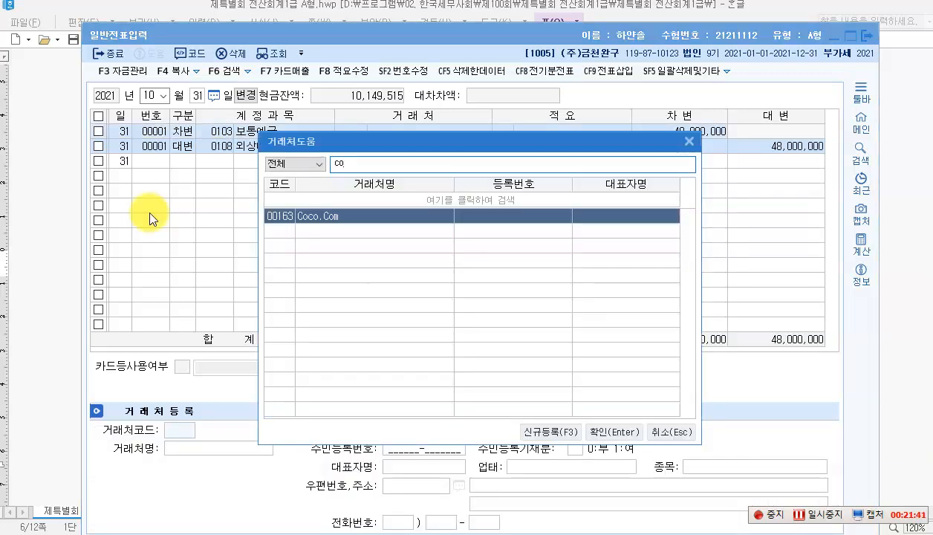
key(Return)
key(Return)
key(Return)
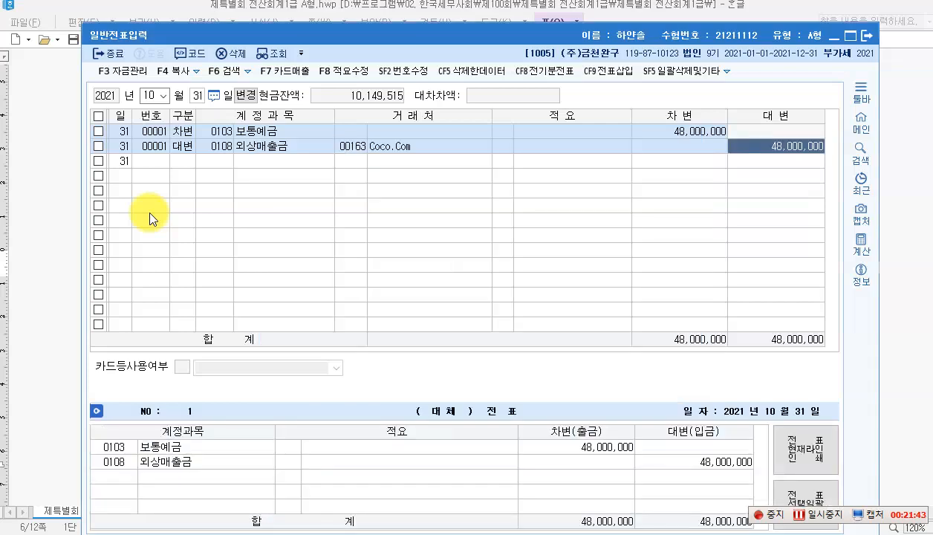
text(44000000)
key(Return)
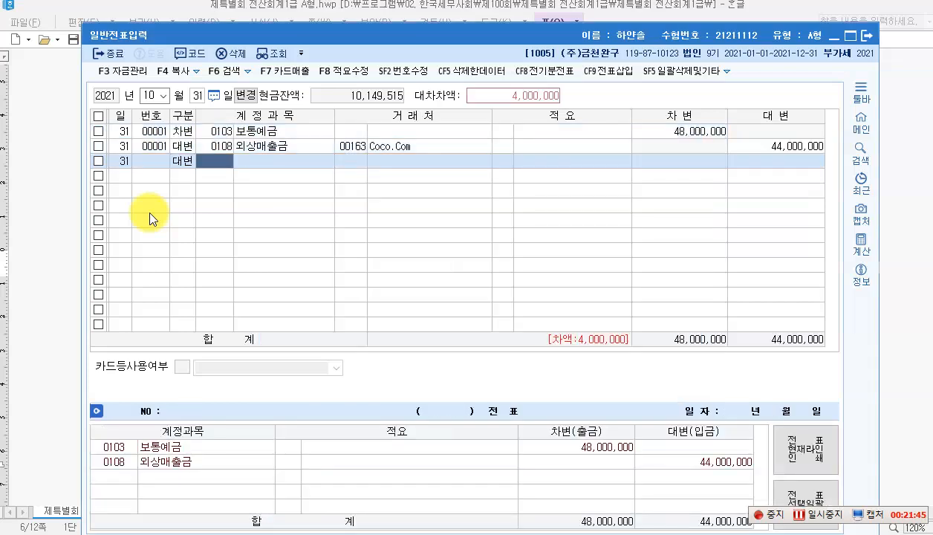
Step: Credit the remaining 4,000,000 to 0907 외환차익 to balance the voucher
text(dhlgh)
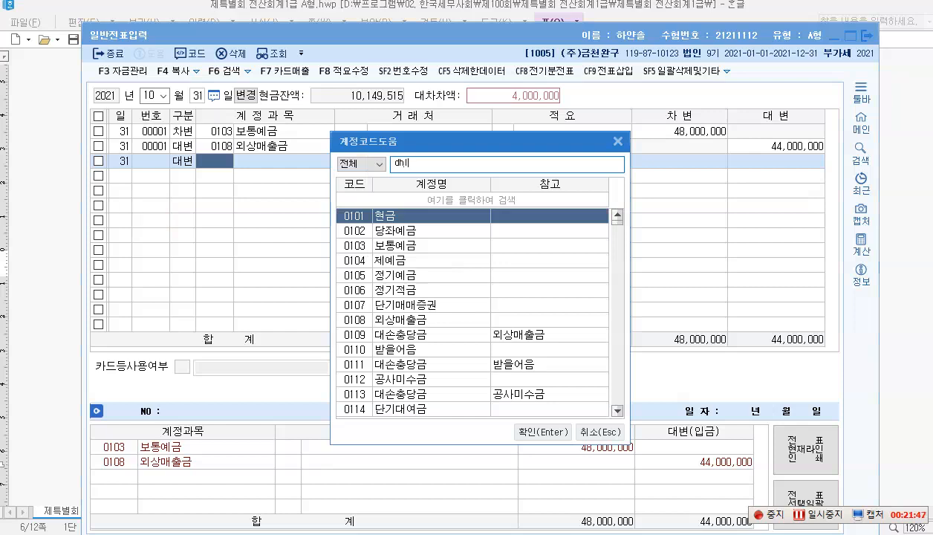
key(BackSpace)
key(BackSpace)
key(BackSpace)
key(BackSpace)
key(BackSpace)
text(이)
key(BackSpace)
text(외환차)
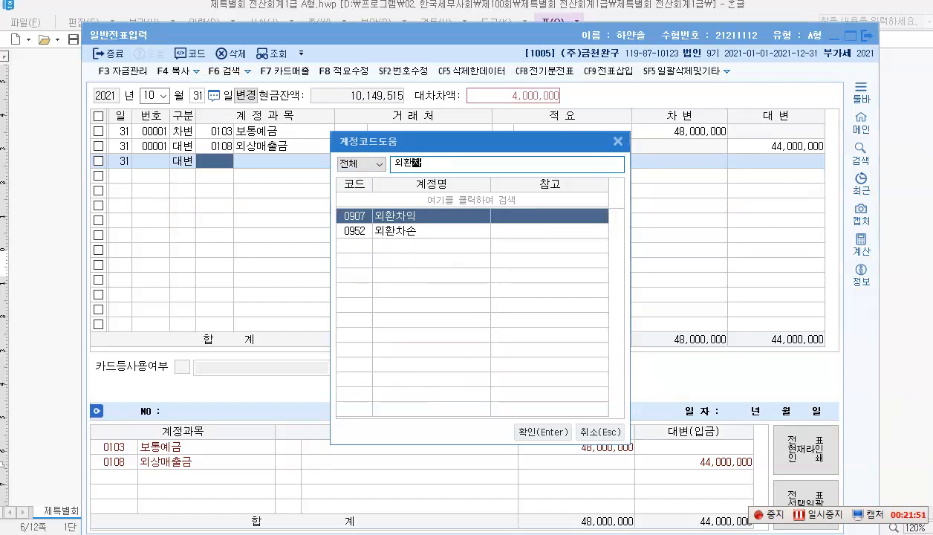
key(Return)
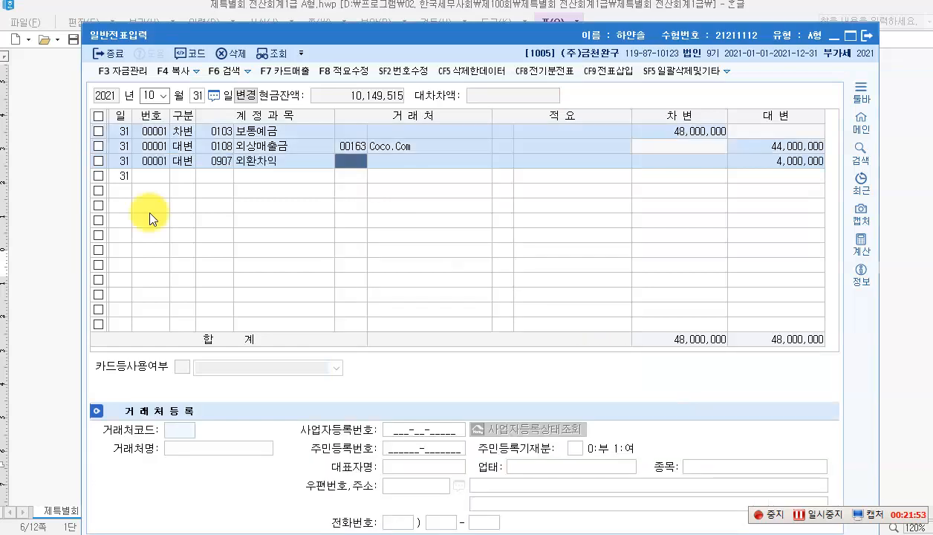
key(Return)
key(Return)
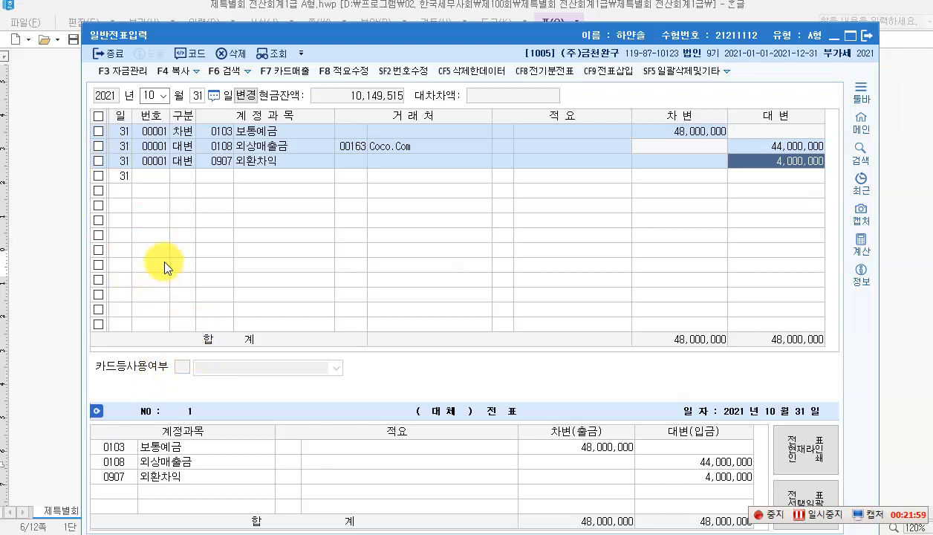
Step: Circle the word 전기 in item [6] on the exam paper
click(394, 534)
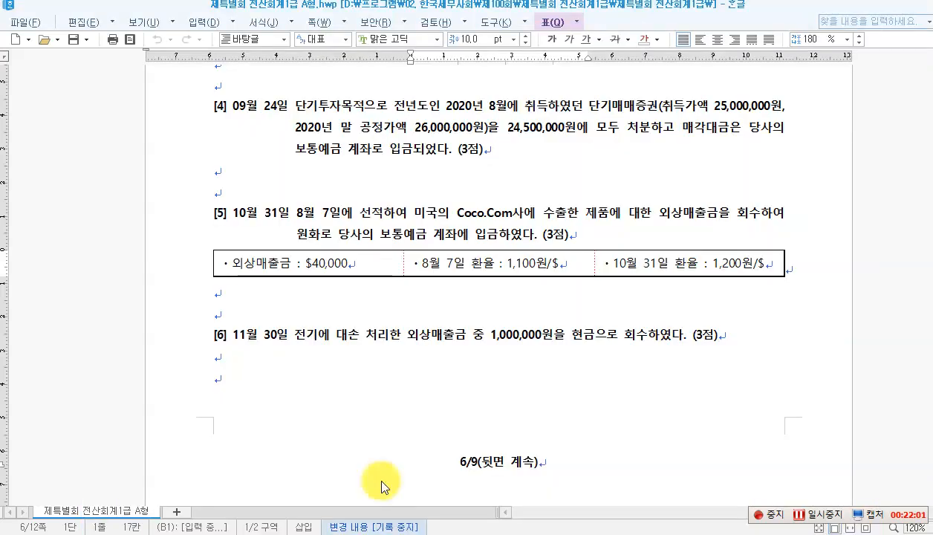
scroll(320, 394, down, 2)
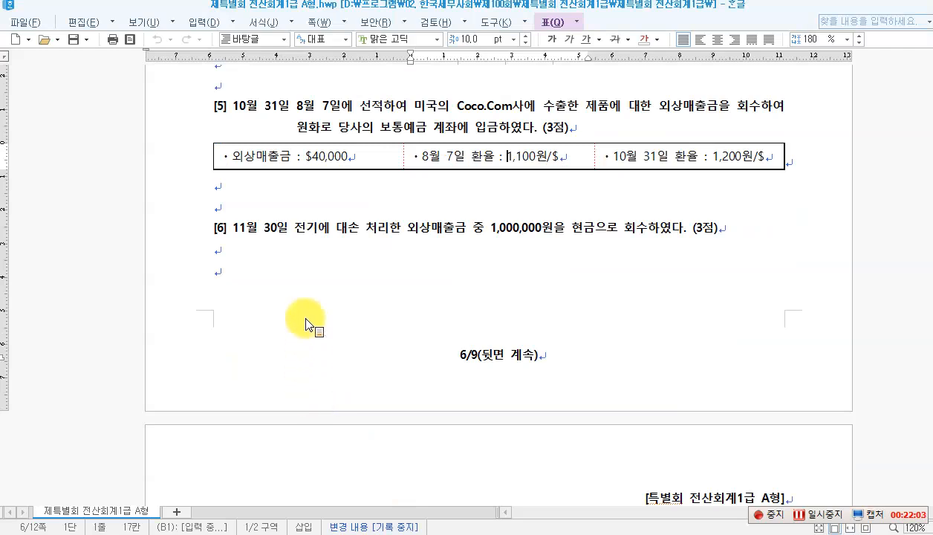
click(288, 231)
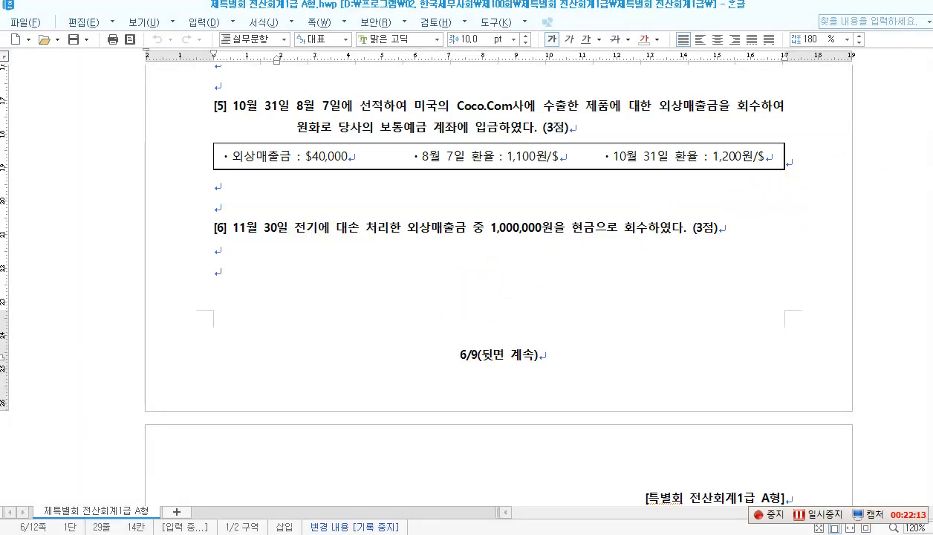
mouse_move(309, 213)
mouse_down()
mouse_move(288, 216)
mouse_move(313, 245)
mouse_move(325, 222)
mouse_up()
Step: Write the red entry '(차) 현금 1,000,000 (대) 대손충당금 1,000,000' under item [6], then clear the ink
drag(303, 285, 303, 301)
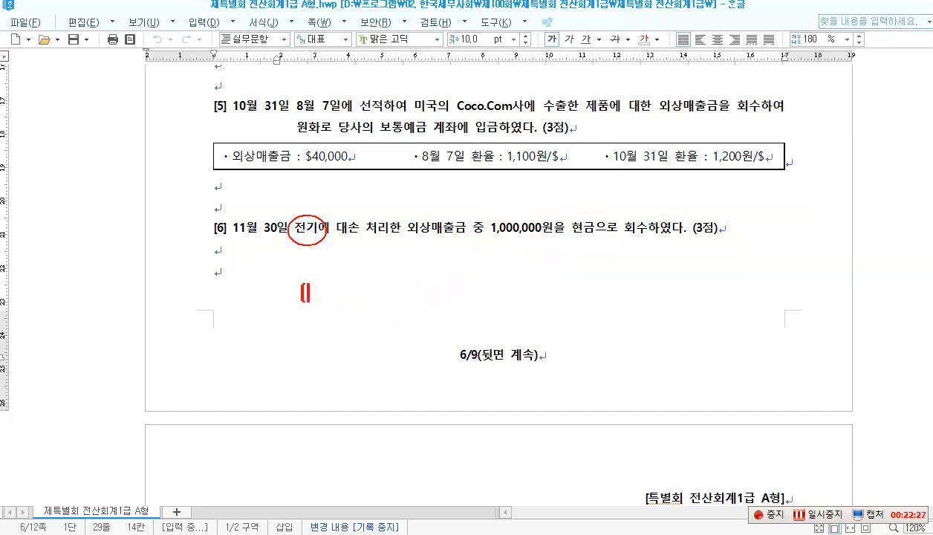
text(ck)
key(BackSpace)
key(BackSpace)
text(차] 현)
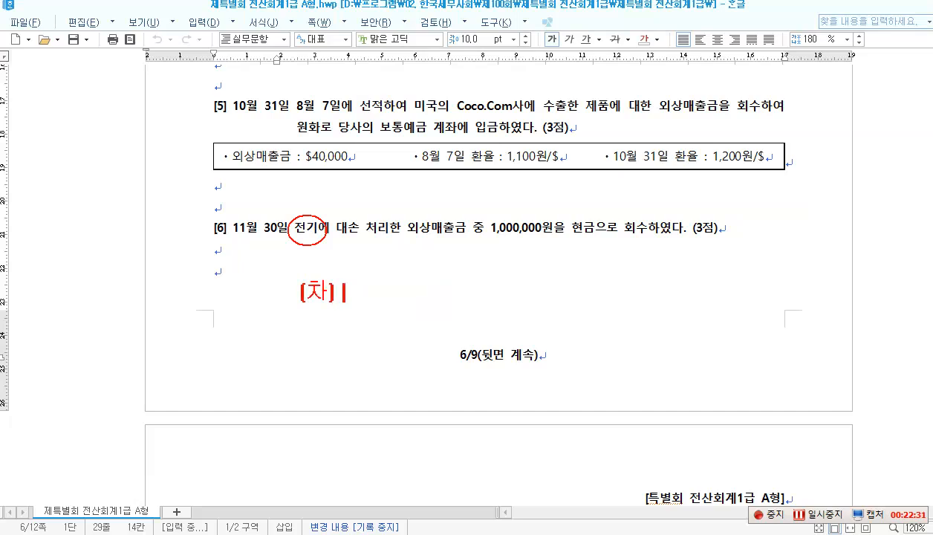
text(금 1)
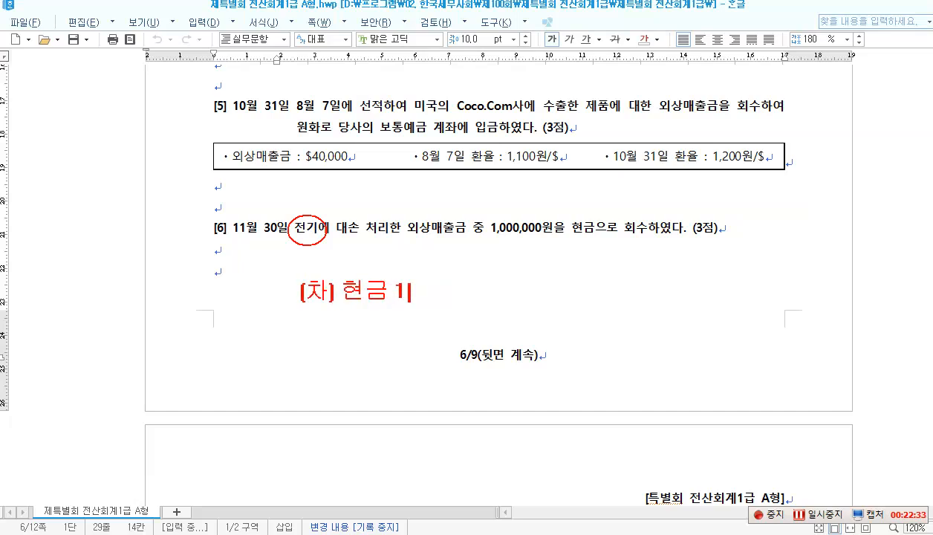
text(,000,000  )
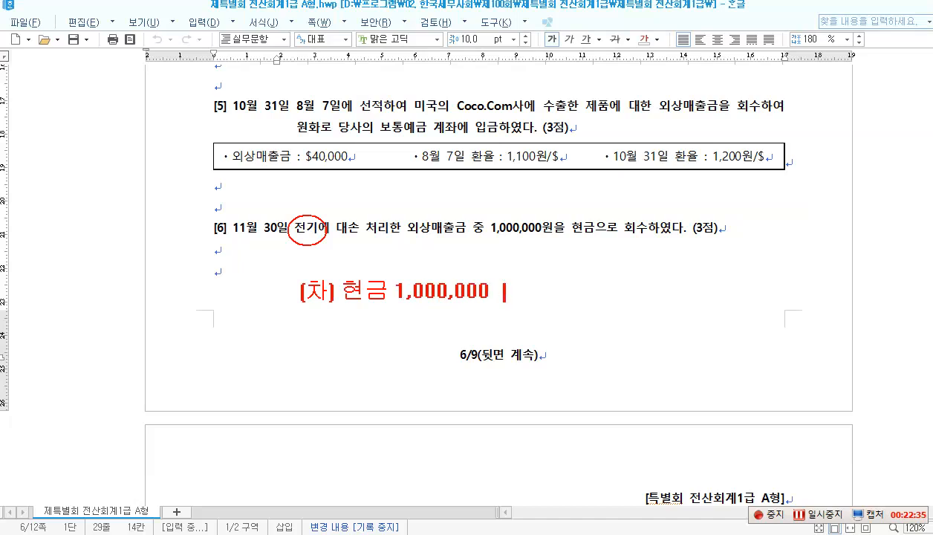
text((대))
text(댓)
text(손충당금)
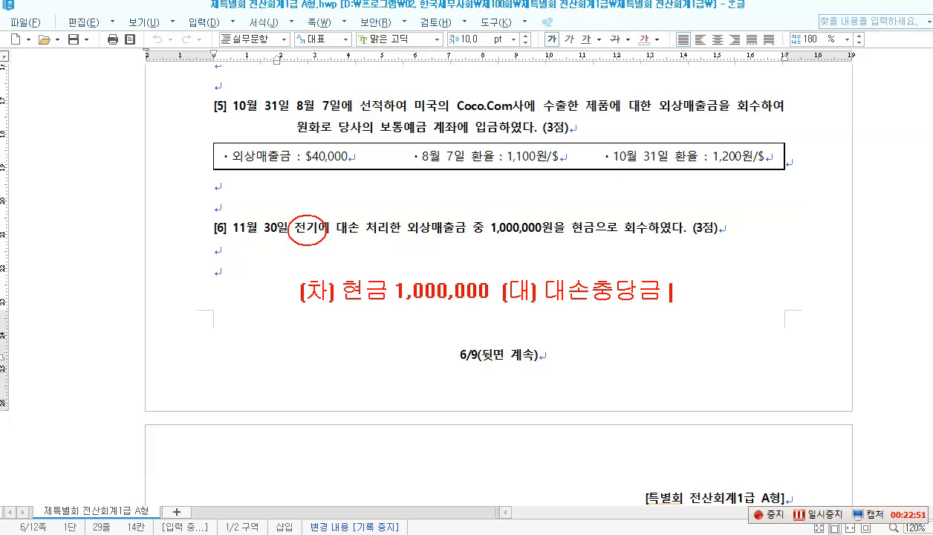
text( 1,000,000)
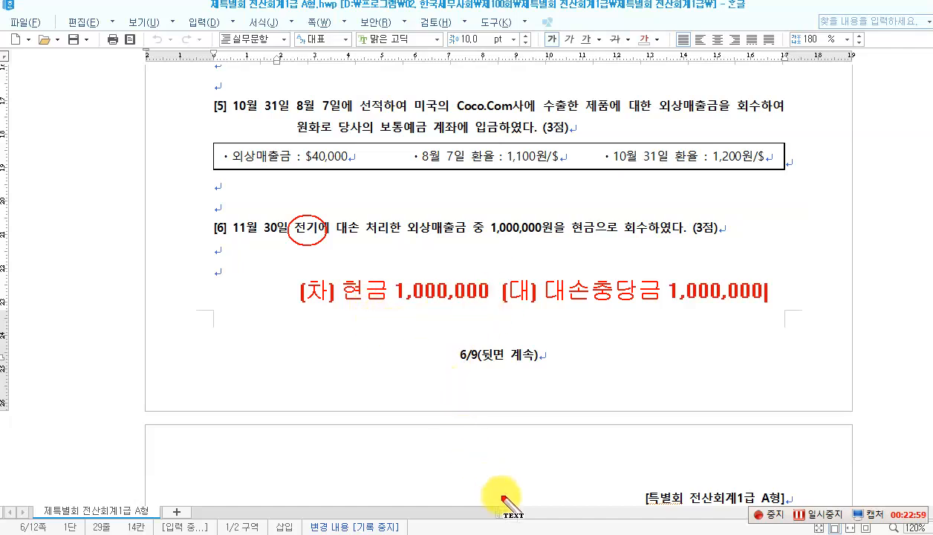
key(Escape)
key(alt+Tab)
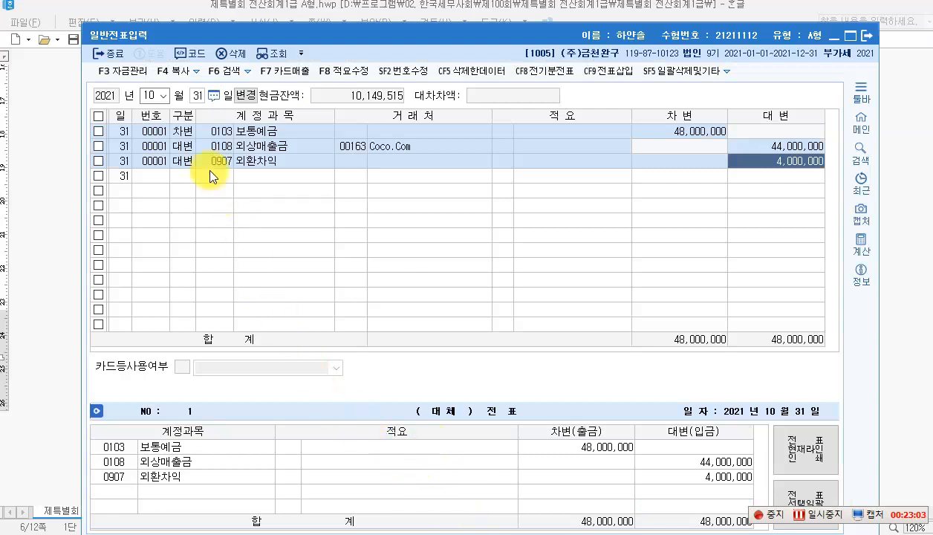
Step: Enter a November 30 입금 (type 2) line crediting 0109 대손충당금 1,000,000
click(163, 96)
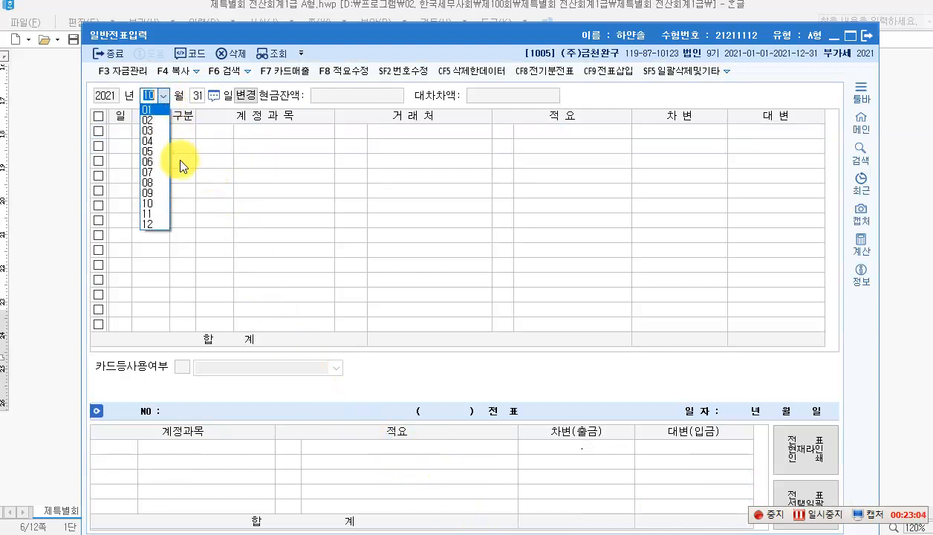
click(156, 213)
text(30)
key(Return)
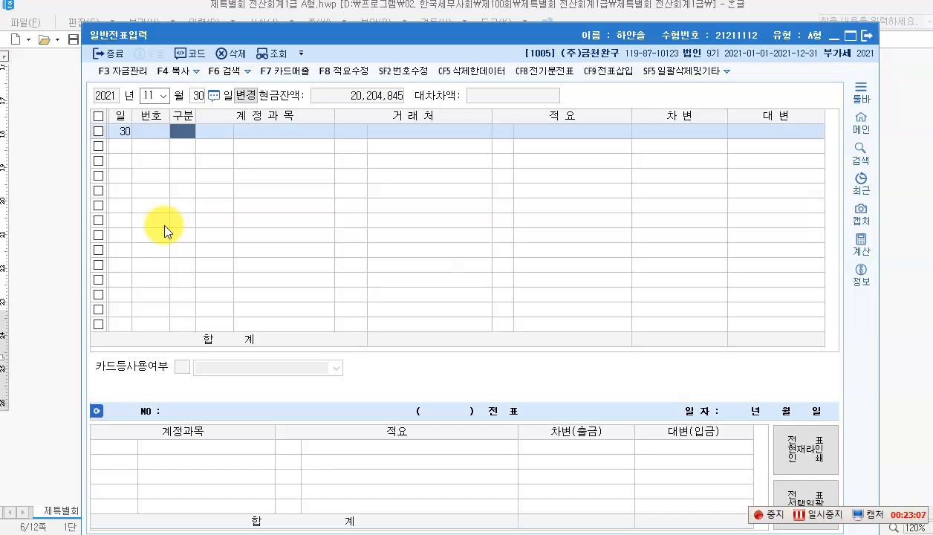
key(2)
key(Return)
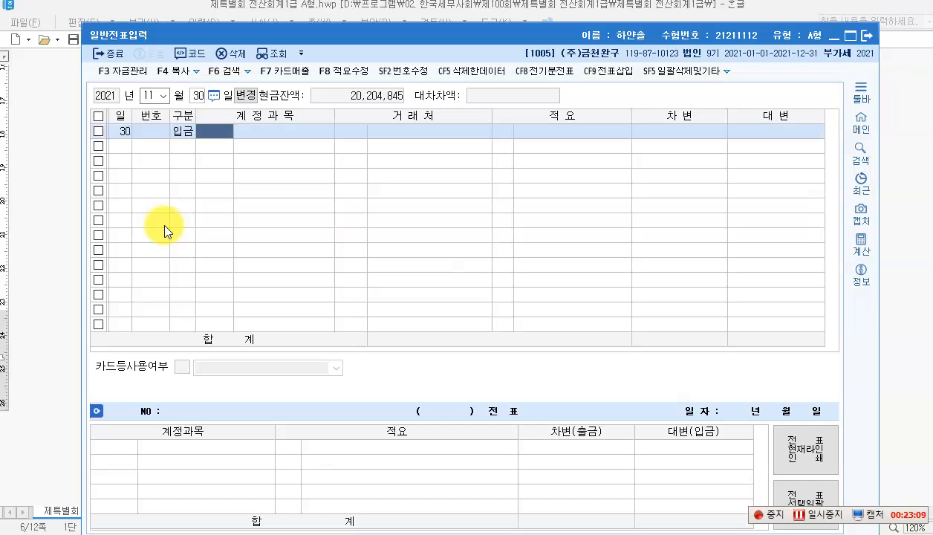
text(0109)
key(Return)
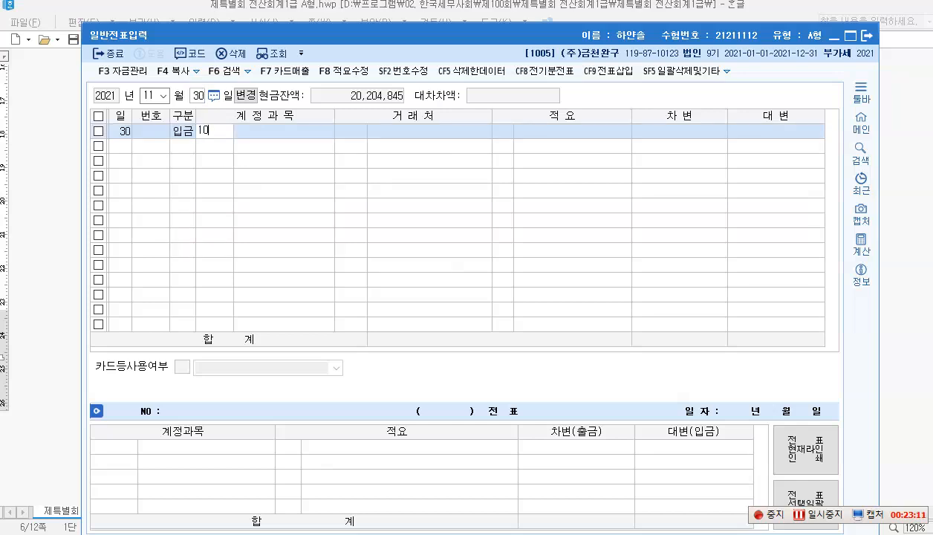
key(Return)
key(Return)
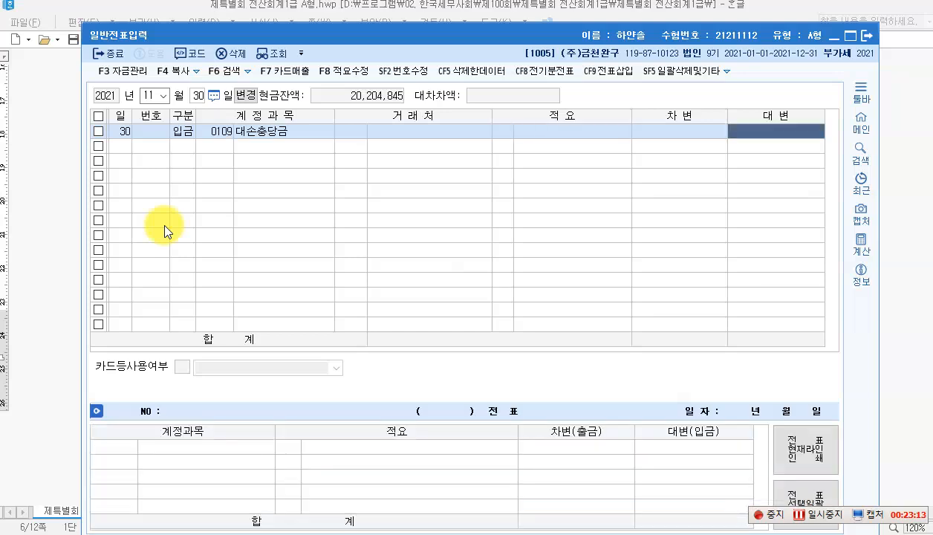
text(1000000)
key(Return)
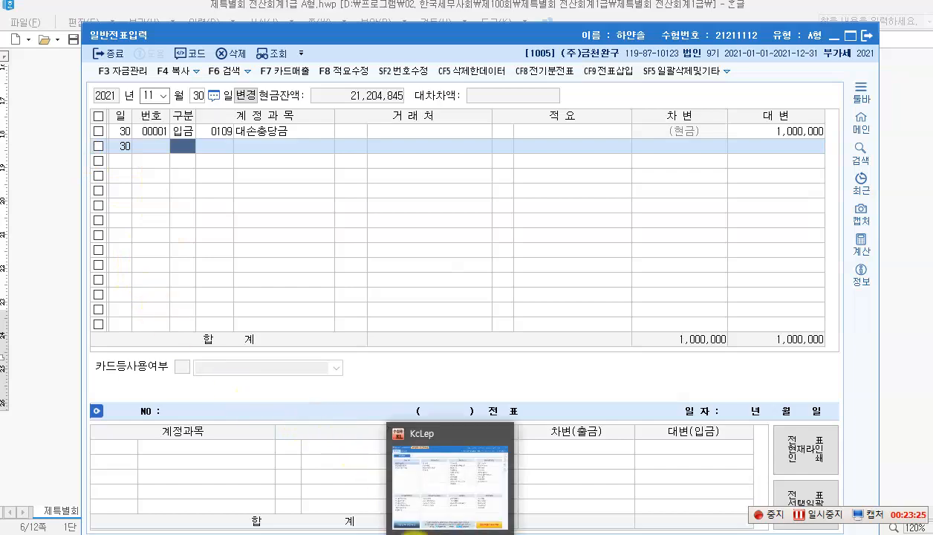
Step: In 문제3 item [1], box 제품, 우진상사, 외주가공비 3,000,000원 and 전액 현금
click(416, 532)
scroll(371, 364, down, 5)
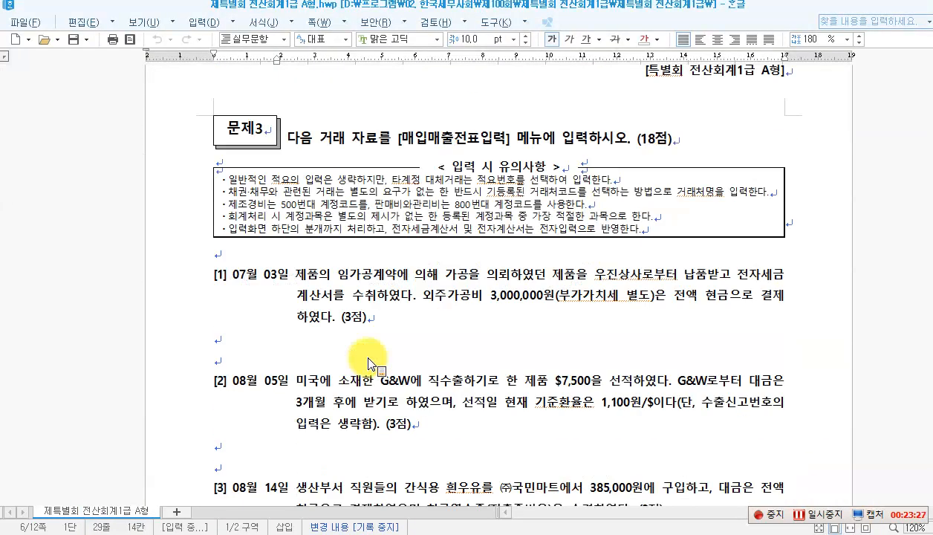
scroll(369, 364, down, 1)
scroll(369, 364, up, 1)
scroll(381, 335, down, 3)
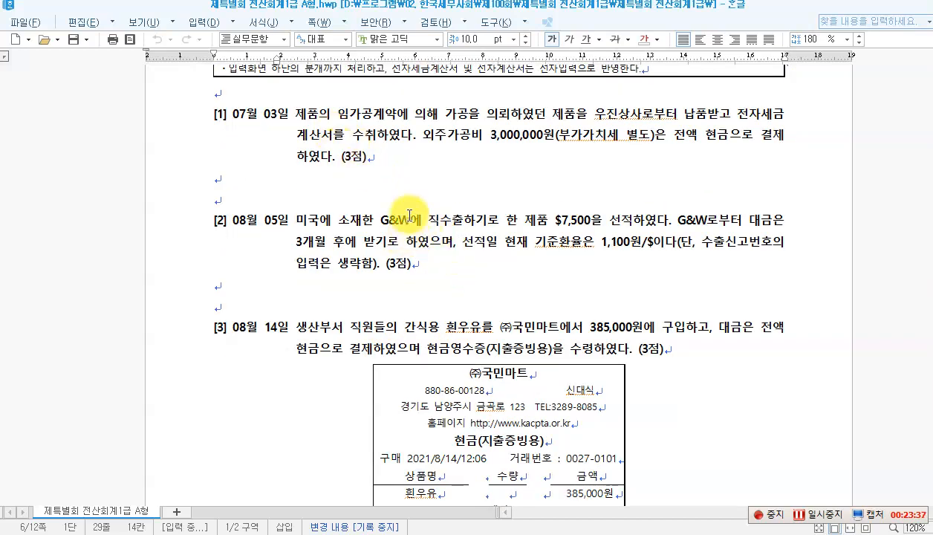
key(ctrl+2)
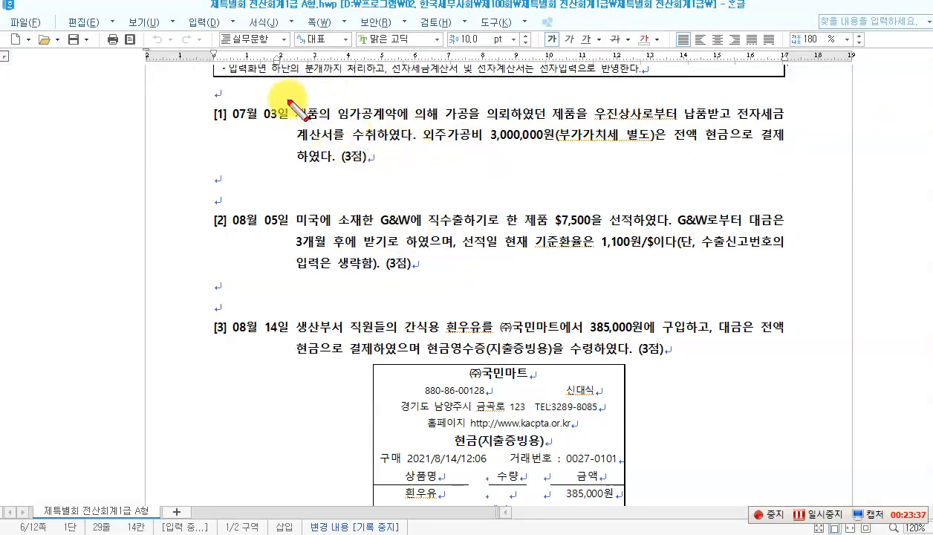
mouse_move(285, 101)
mouse_down()
mouse_move(319, 126)
mouse_move(397, 125)
mouse_up()
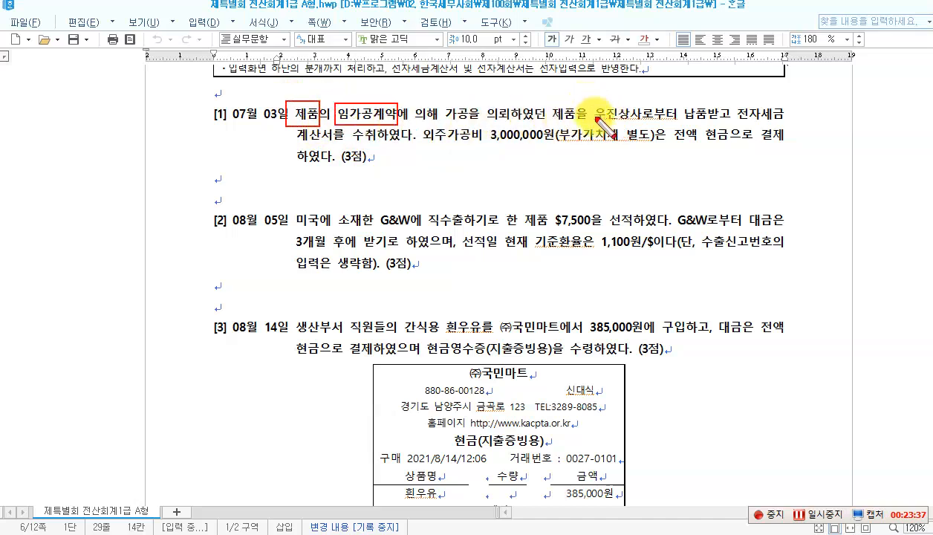
drag(587, 99, 642, 122)
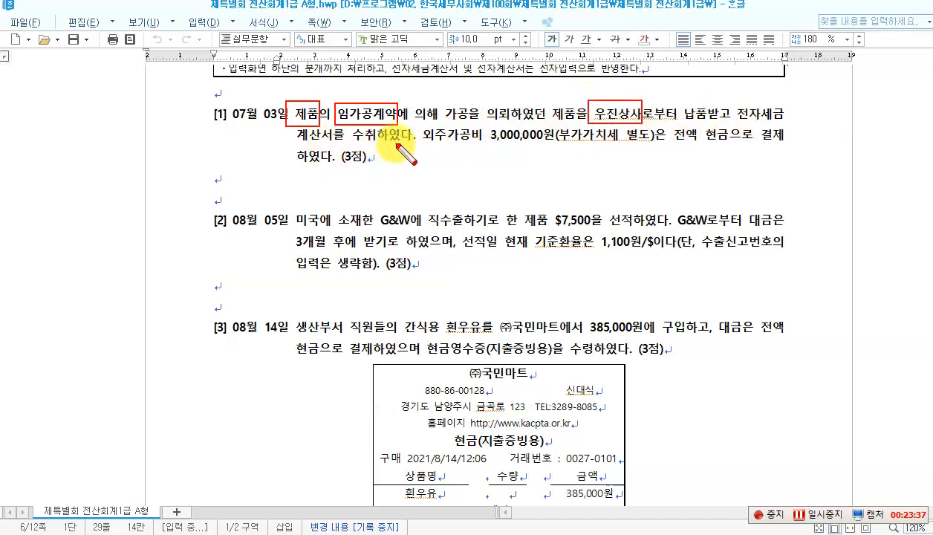
mouse_move(420, 126)
mouse_down()
mouse_move(499, 145)
mouse_move(554, 144)
mouse_up()
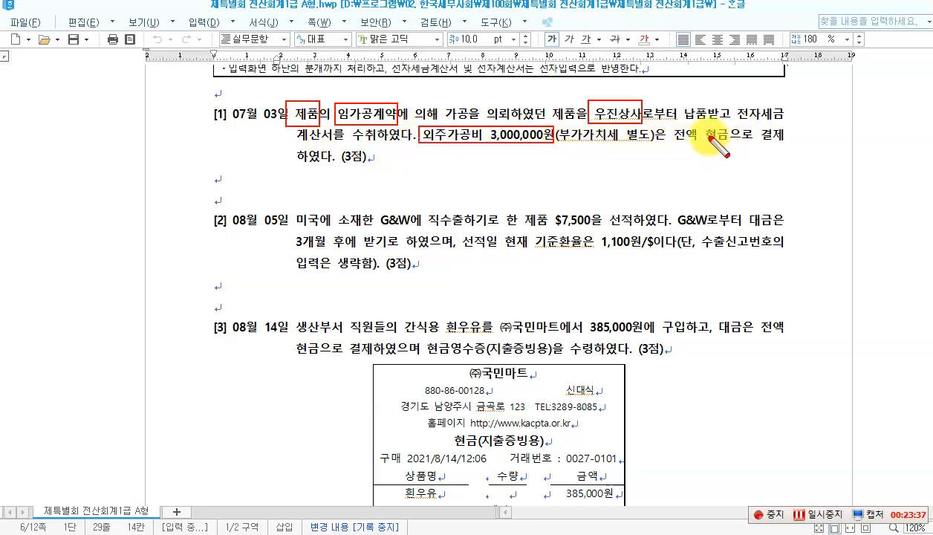
mouse_move(670, 125)
mouse_down()
mouse_move(697, 146)
mouse_move(731, 146)
mouse_up()
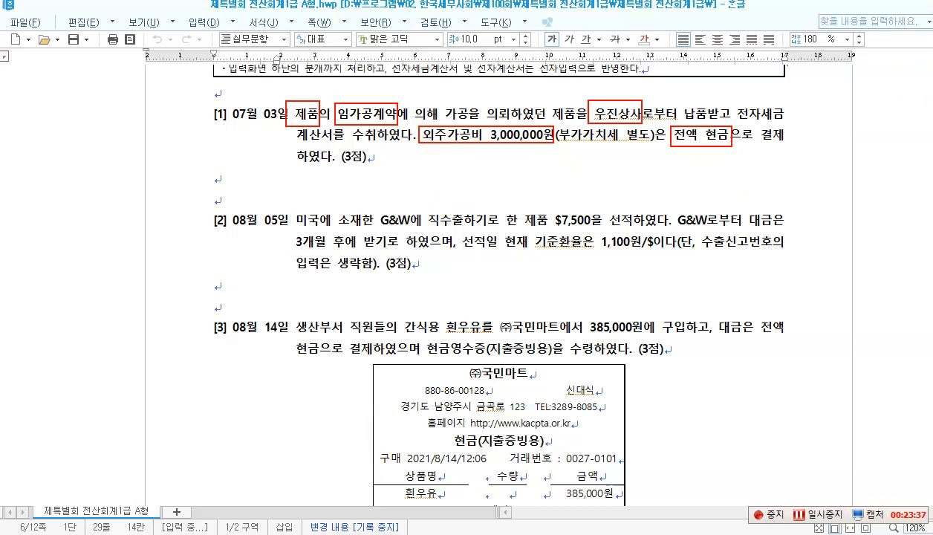
Step: Circle 전자세금계산서 and note '51. 과세' below item [1]
drag(718, 99, 787, 122)
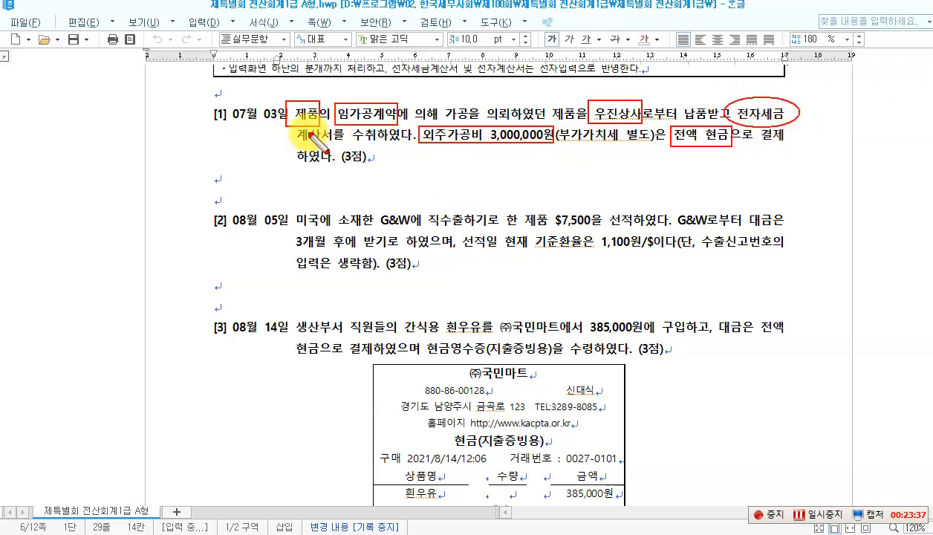
drag(306, 141, 338, 138)
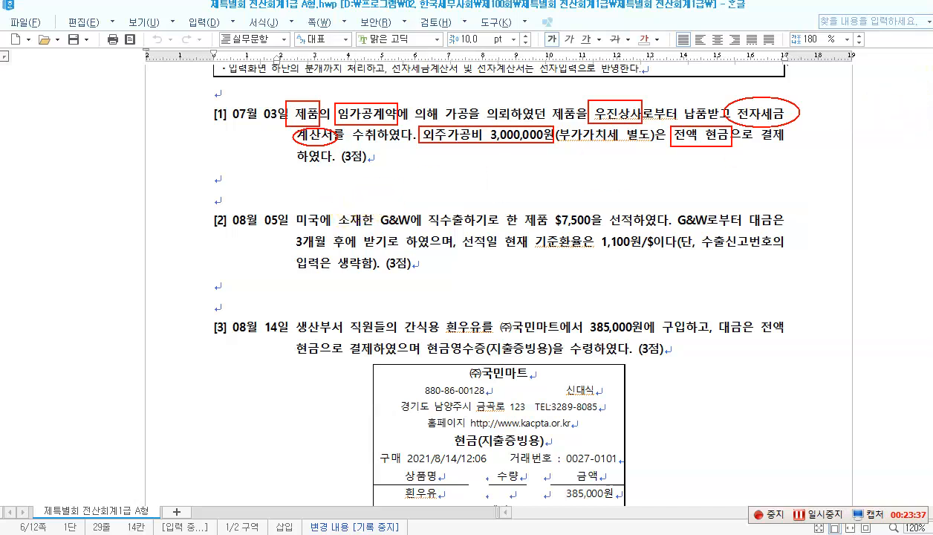
drag(372, 173, 372, 189)
text(51. 과세)
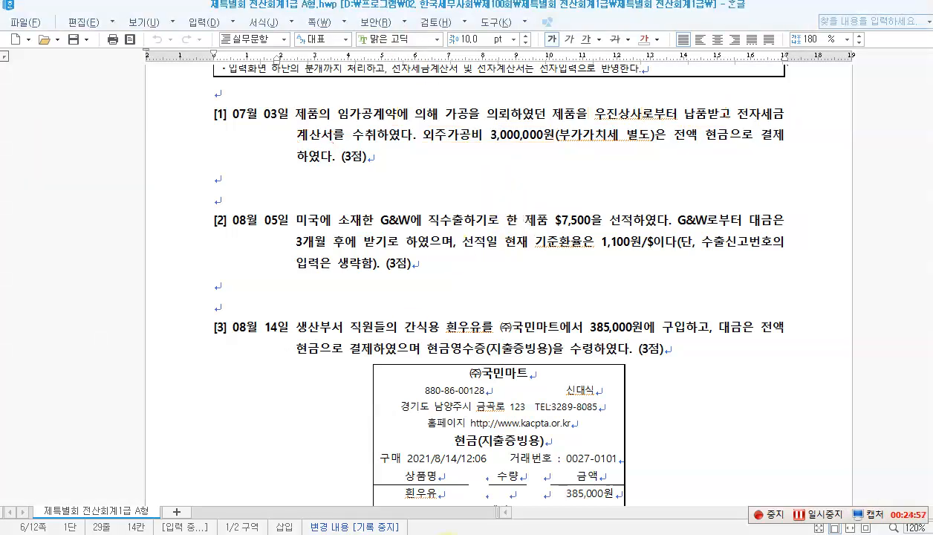
Step: Close 일반전표입력 and switch to the 매입매출전표입력 screen
click(496, 534)
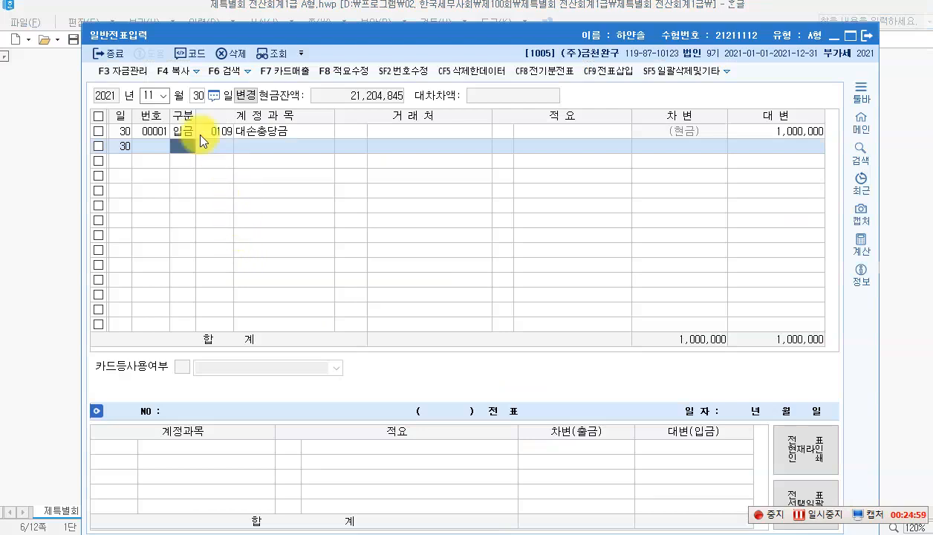
click(157, 95)
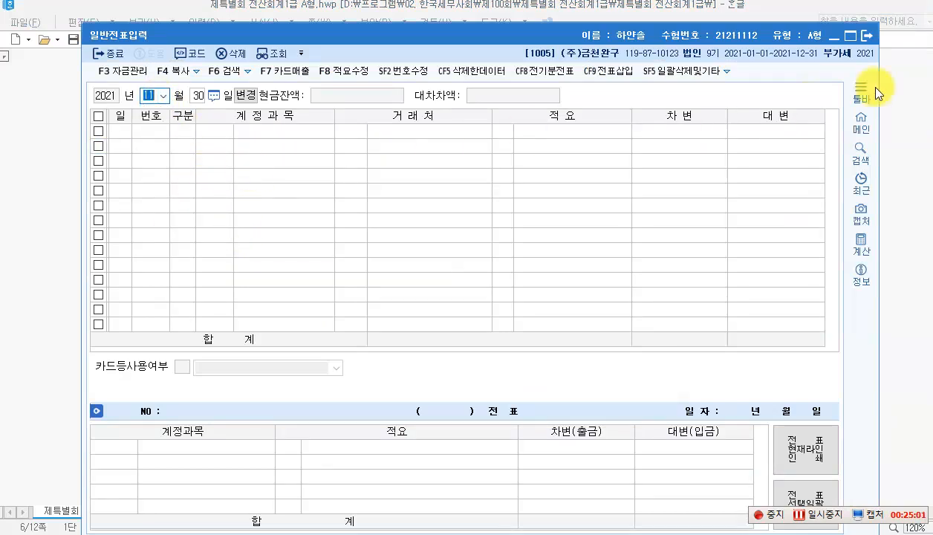
click(861, 35)
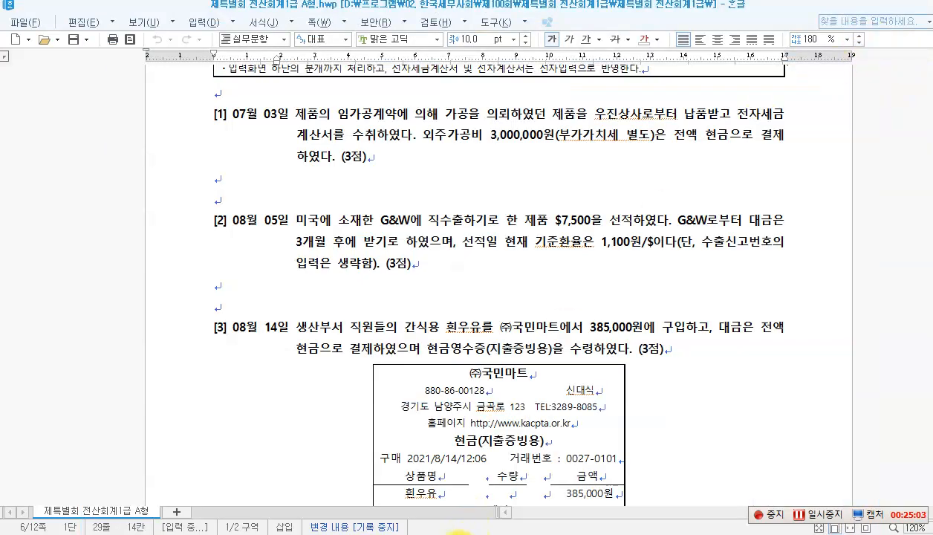
click(455, 531)
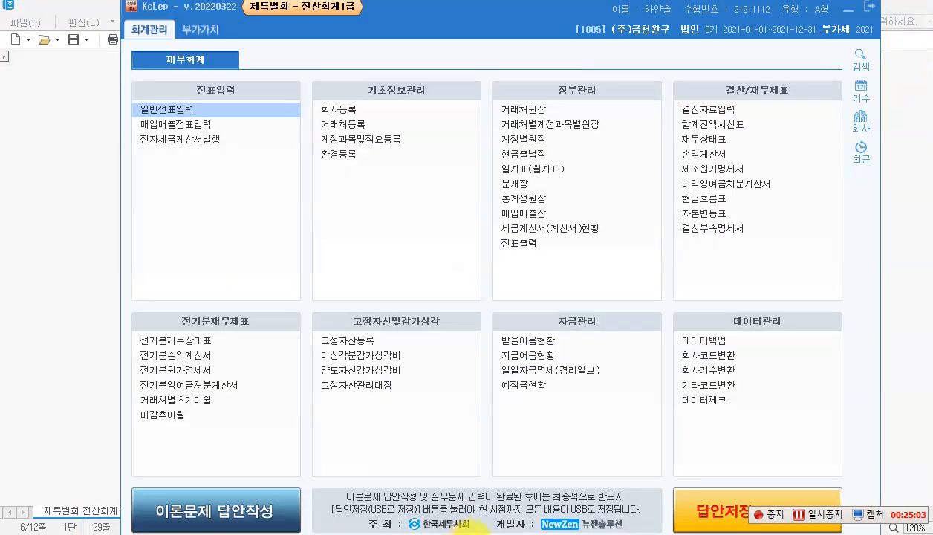
click(178, 124)
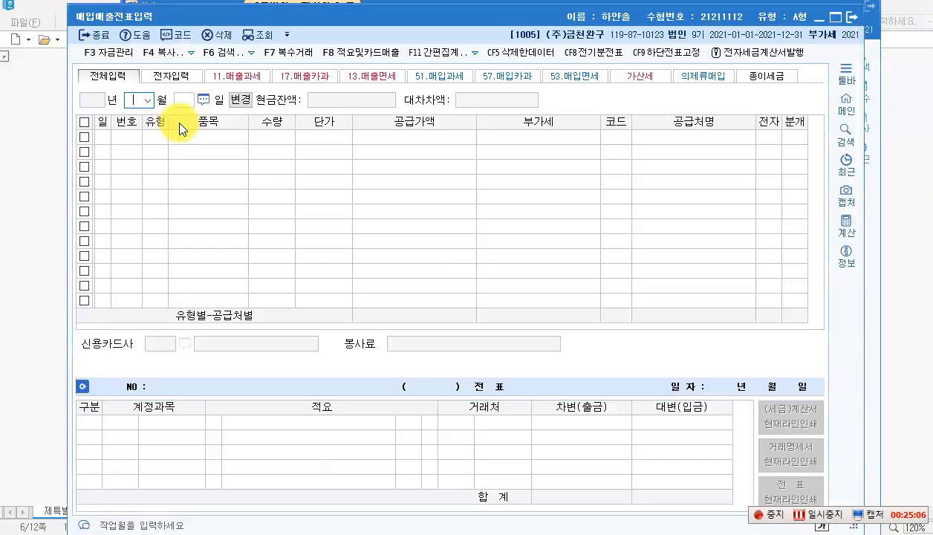
Step: Start a July 3 type 51 purchase of 임가공계약 with supply amount 3,000,000
click(149, 99)
click(152, 186)
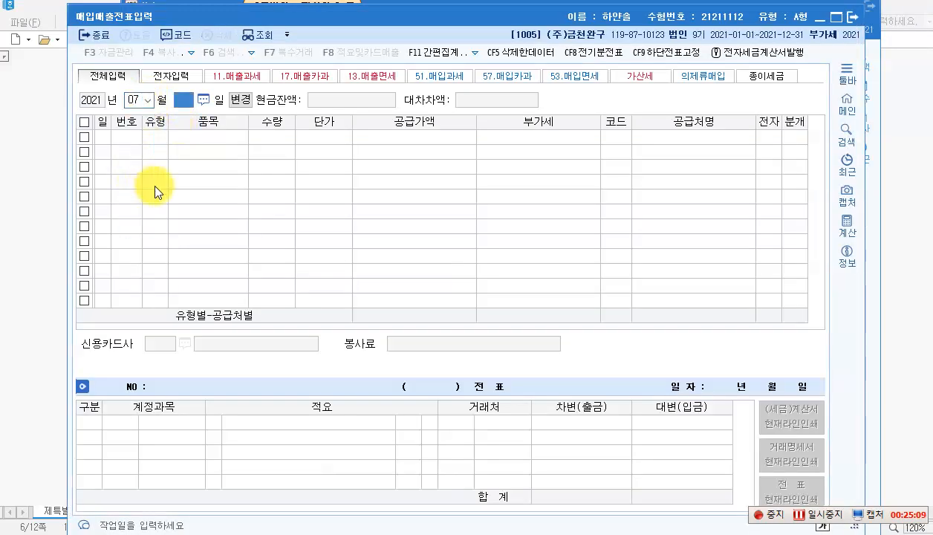
text(3)
key(Return)
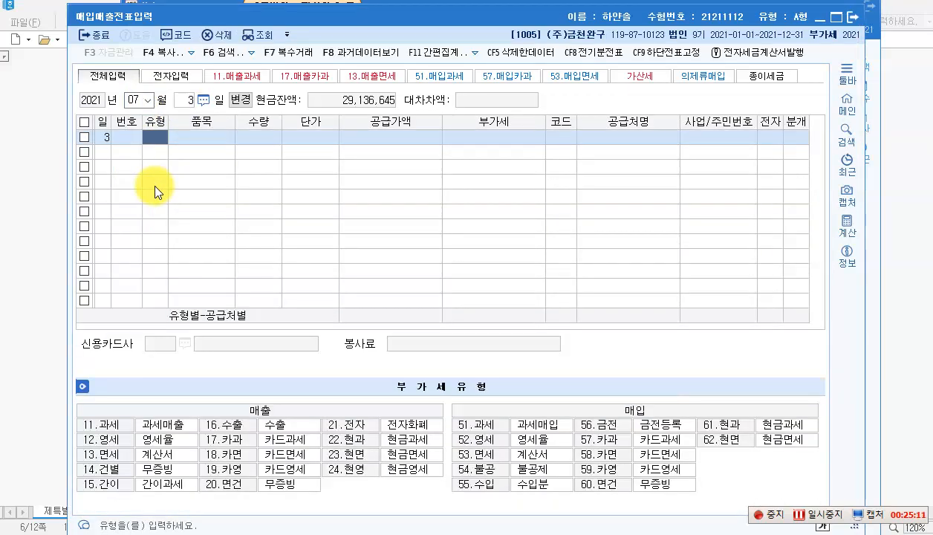
text(51)
key(Return)
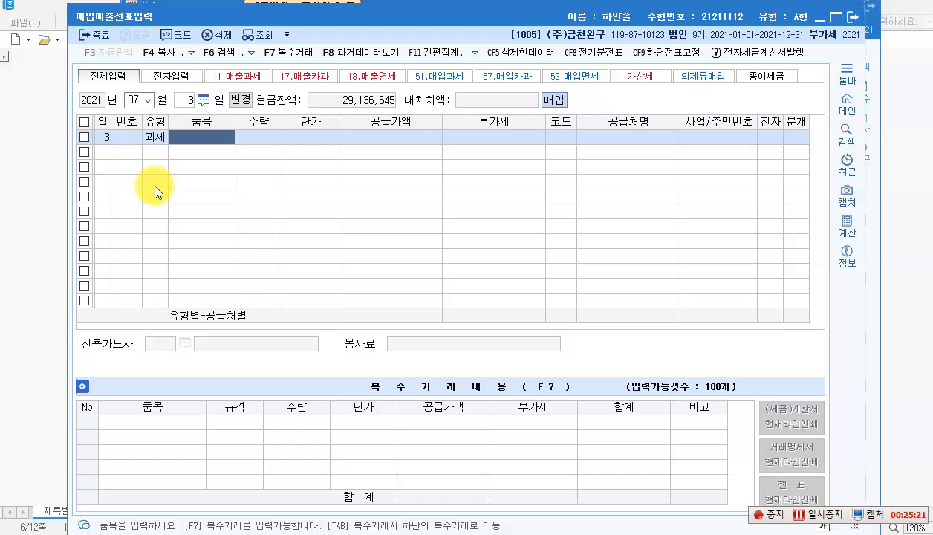
text(임가공)
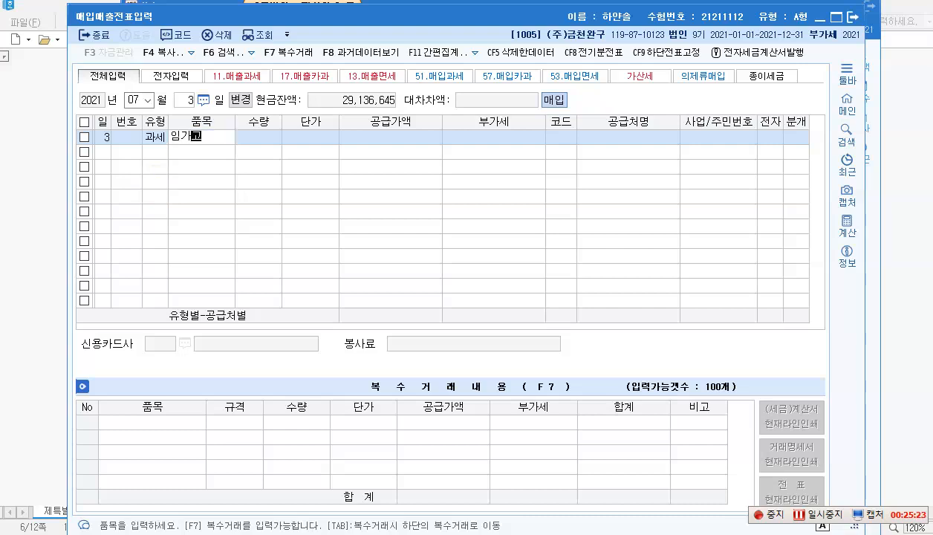
text(ㄱ계약)
key(Return)
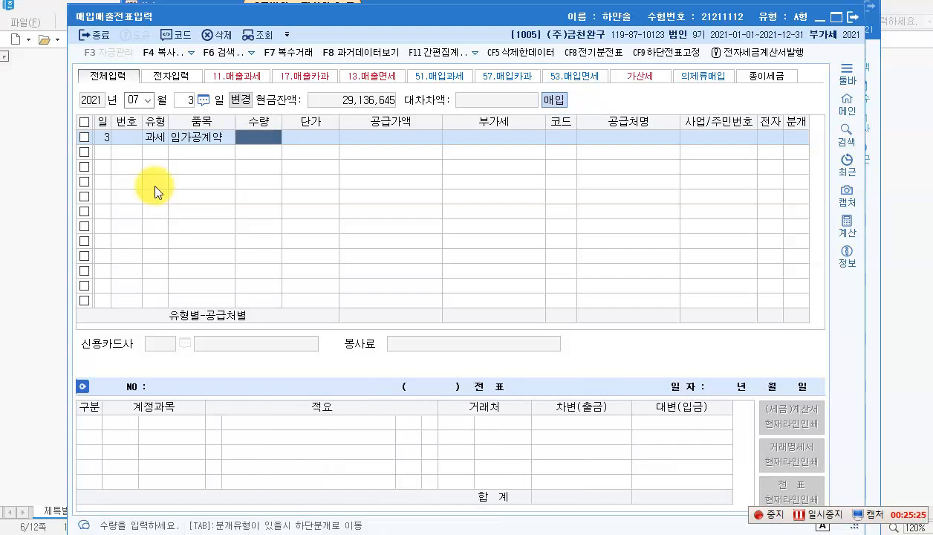
key(Return)
key(Return)
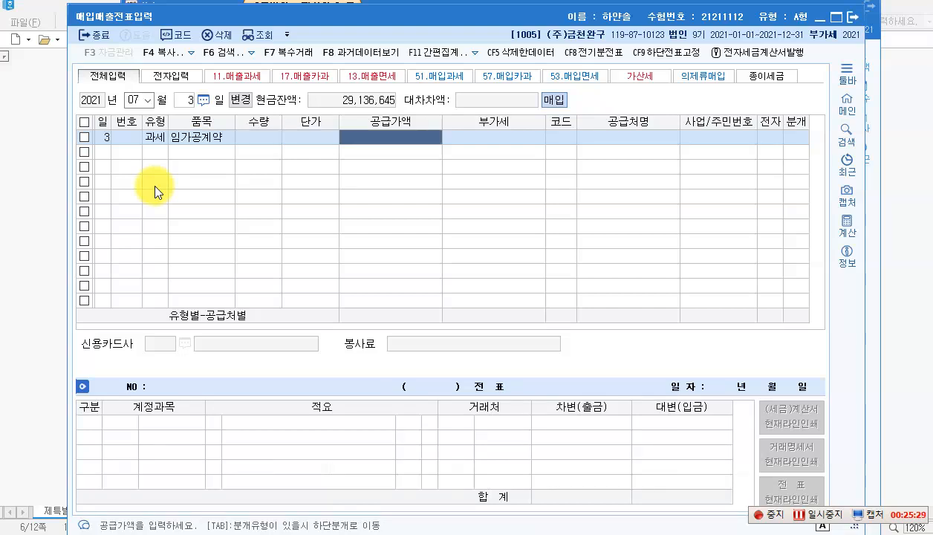
text(3)
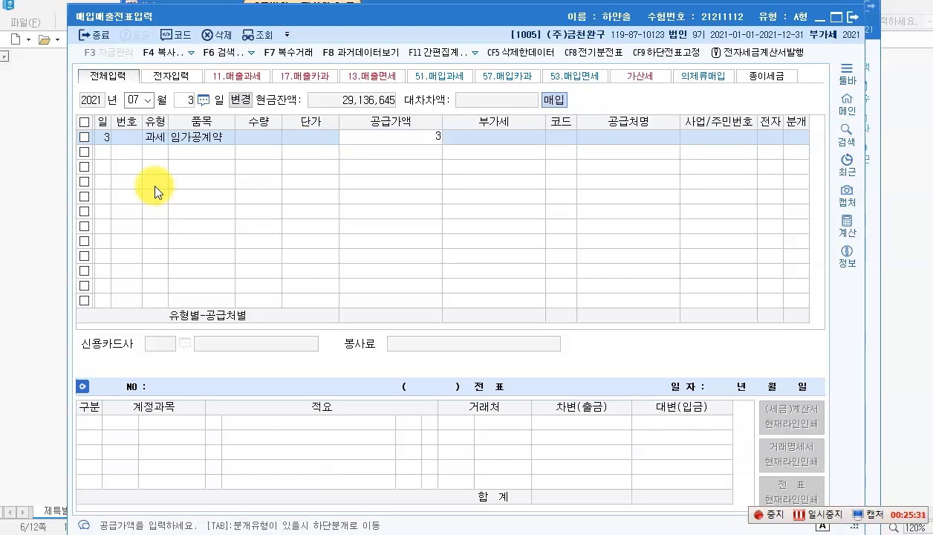
text(,000,000)
key(Return)
key(Return)
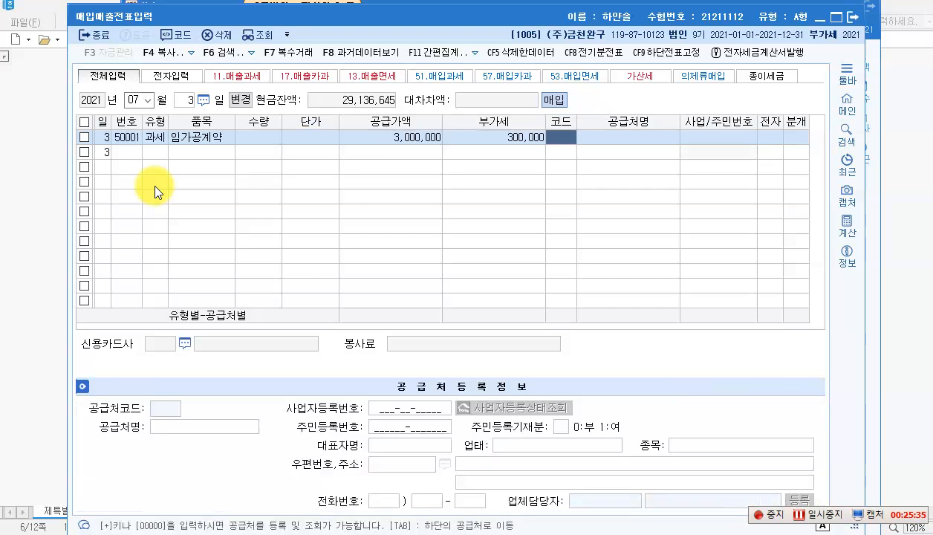
Step: Set 우진상사 as supplier and mark the invoice electronic (전자 1)
key(F2)
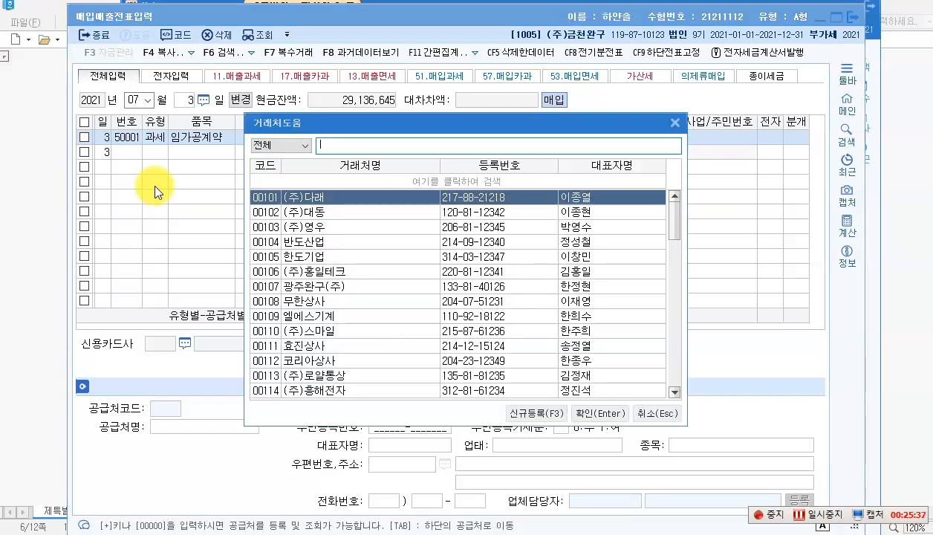
text(우진)
key(Return)
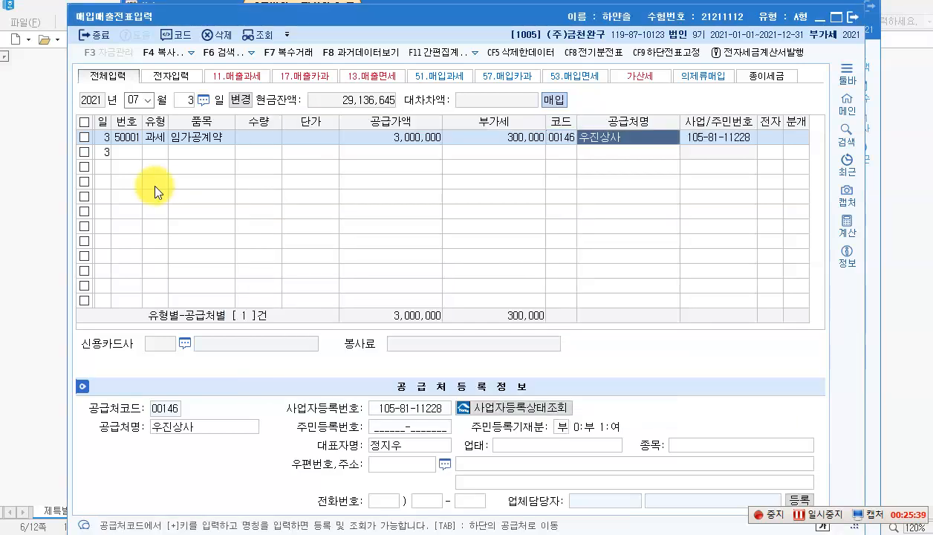
key(Return)
text(1)
key(Return)
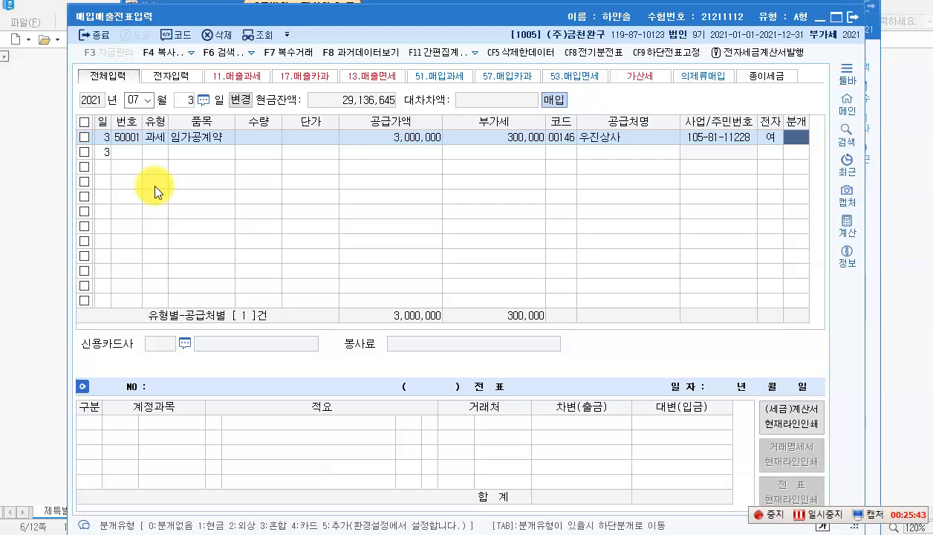
Step: Journalize it as cash (분개 1), changing the debit account to 0533 외주가공비
text(1)
key(Return)
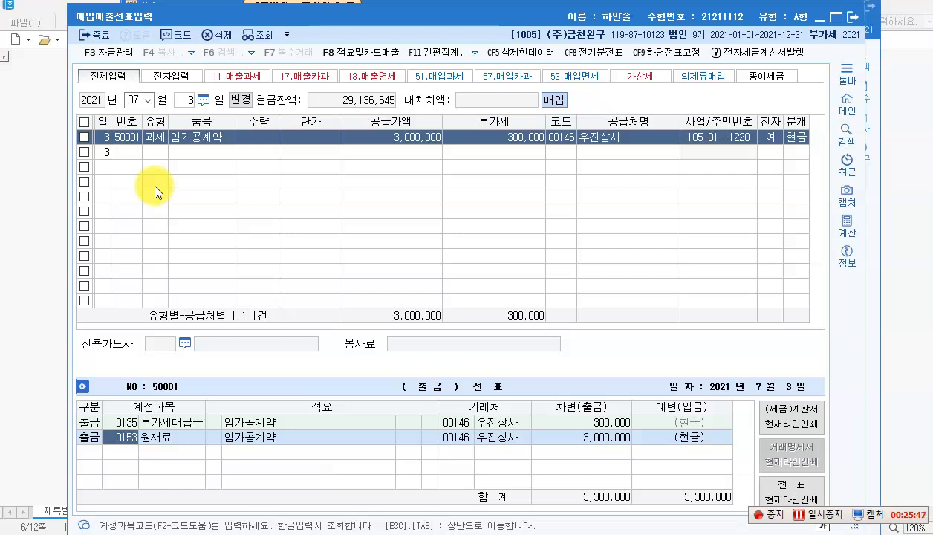
key(F2)
text(외주가)
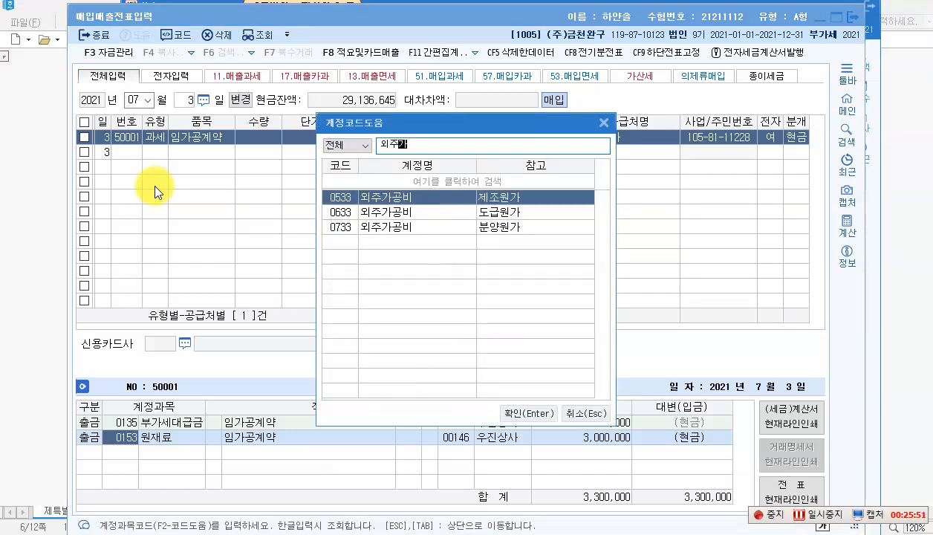
key(Return)
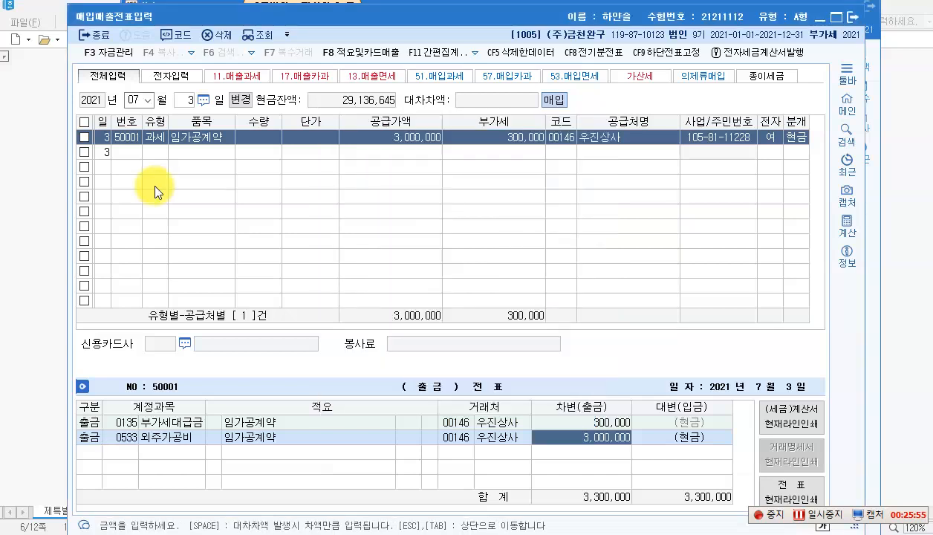
key(Return)
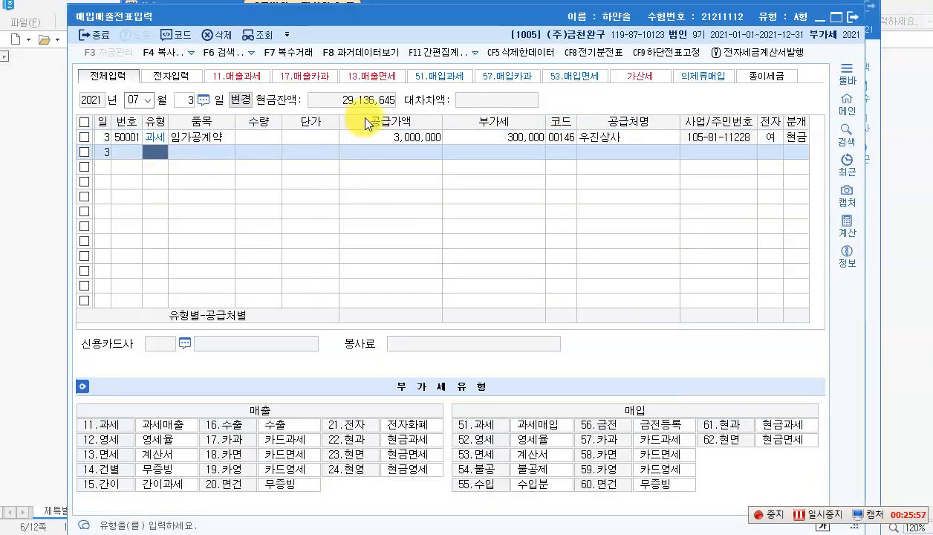
click(478, 136)
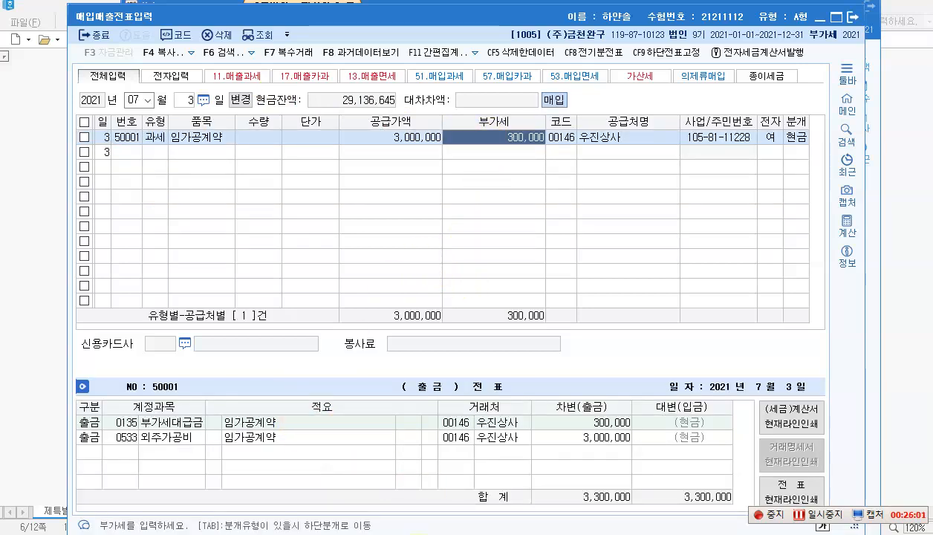
mouse_move(413, 530)
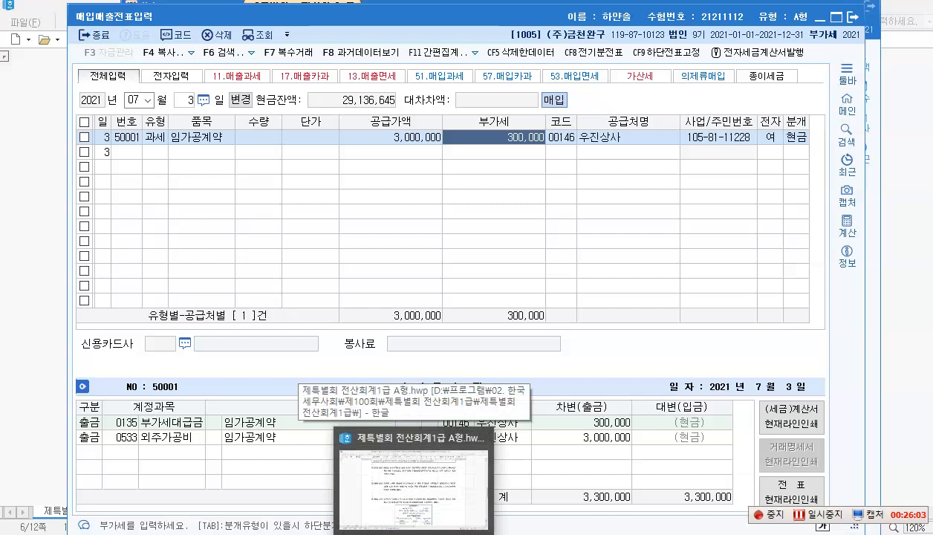
Step: On question [2], the August 5 $7,500 direct export, circle 제품 and 선적일 in red ink
click(401, 486)
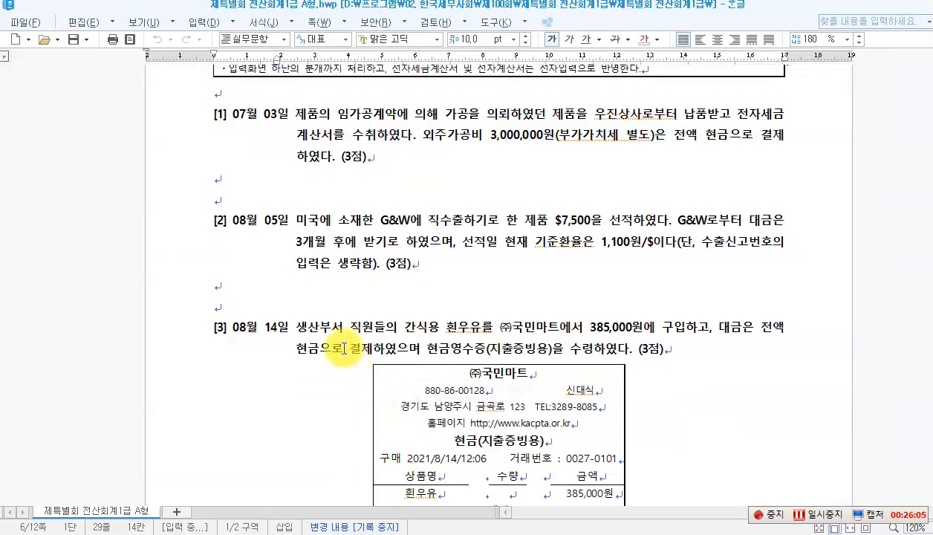
scroll(354, 305, down, 3)
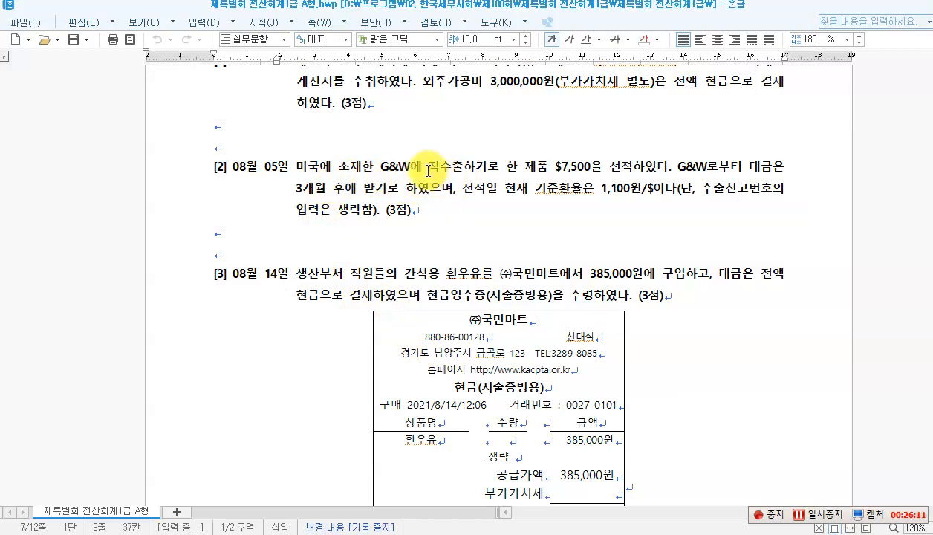
drag(428, 170, 462, 170)
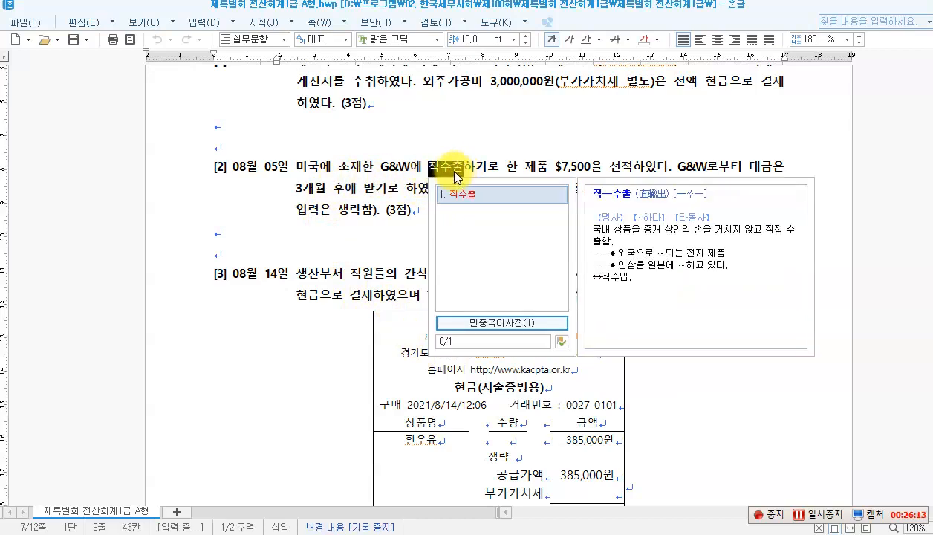
click(450, 150)
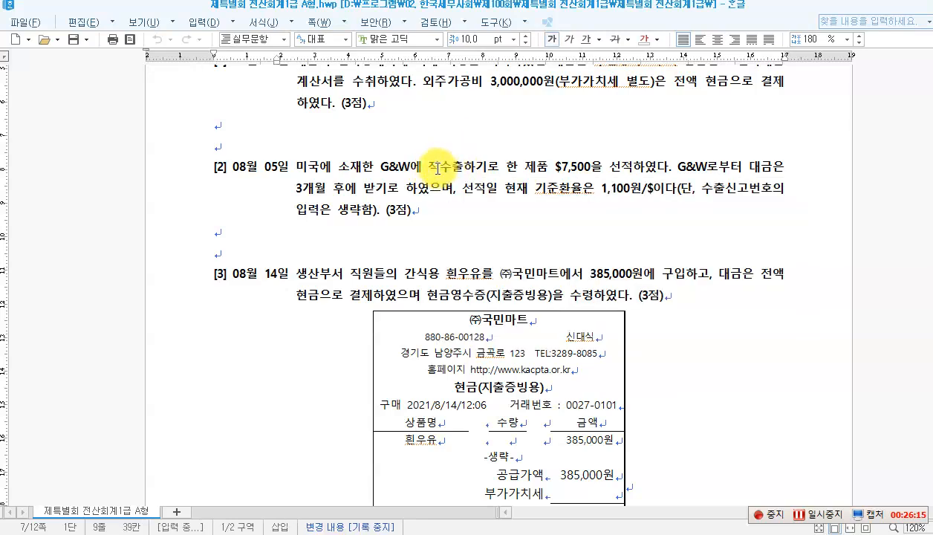
click(473, 169)
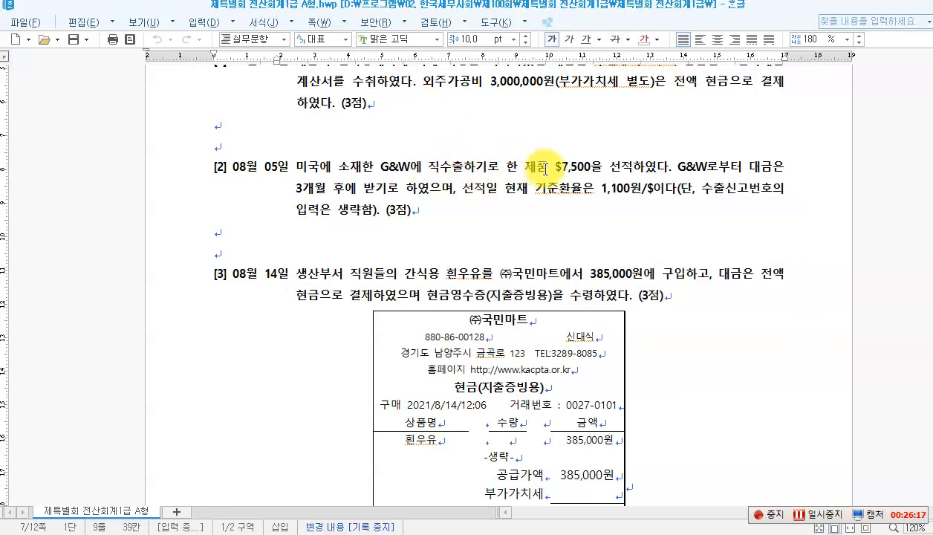
drag(556, 169, 590, 170)
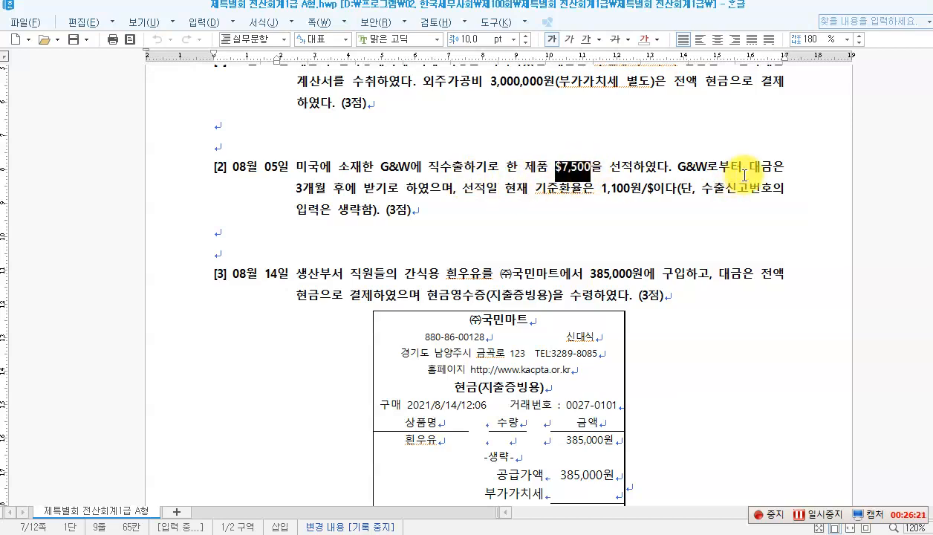
click(361, 193)
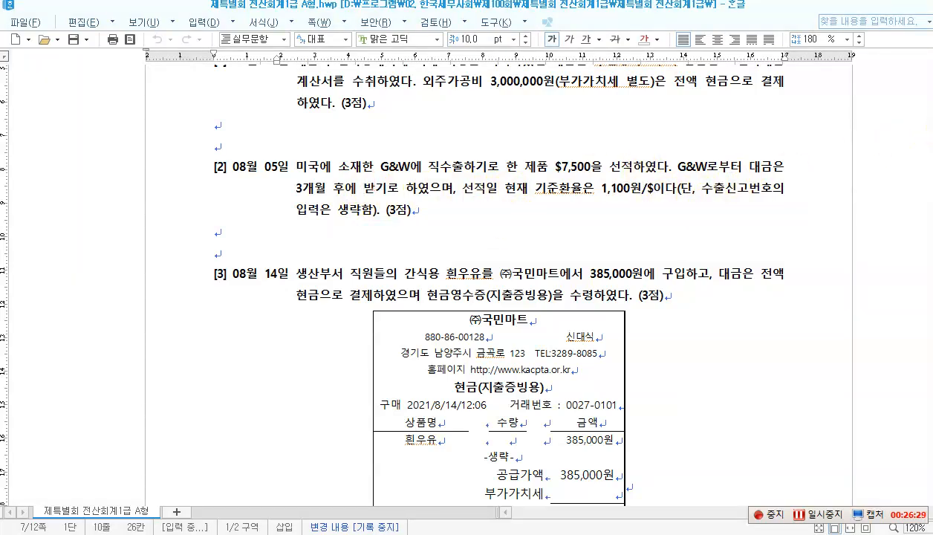
drag(516, 154, 549, 179)
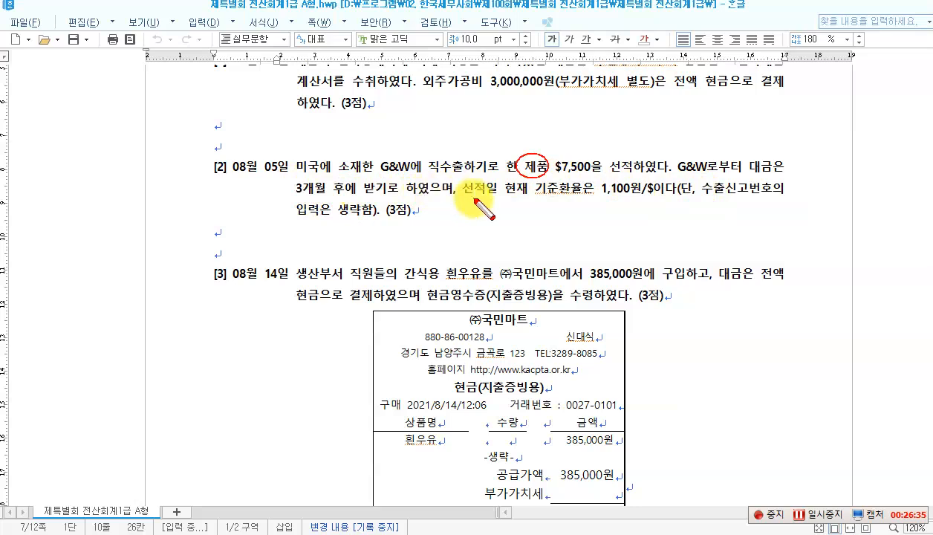
mouse_move(483, 200)
mouse_down()
mouse_move(475, 175)
mouse_move(481, 202)
mouse_up()
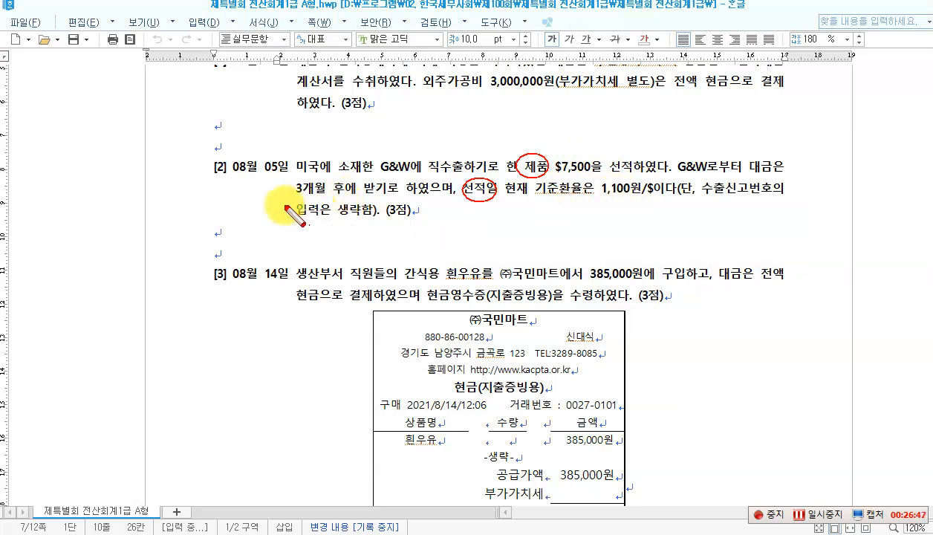
Step: Start an August 5 voucher with sale type 16 (수출)
key(Escape)
click(472, 534)
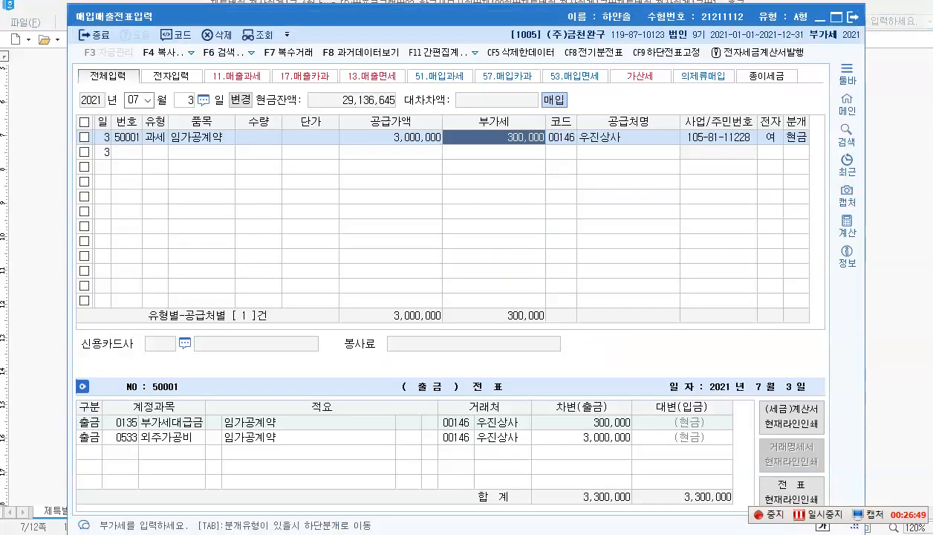
click(148, 99)
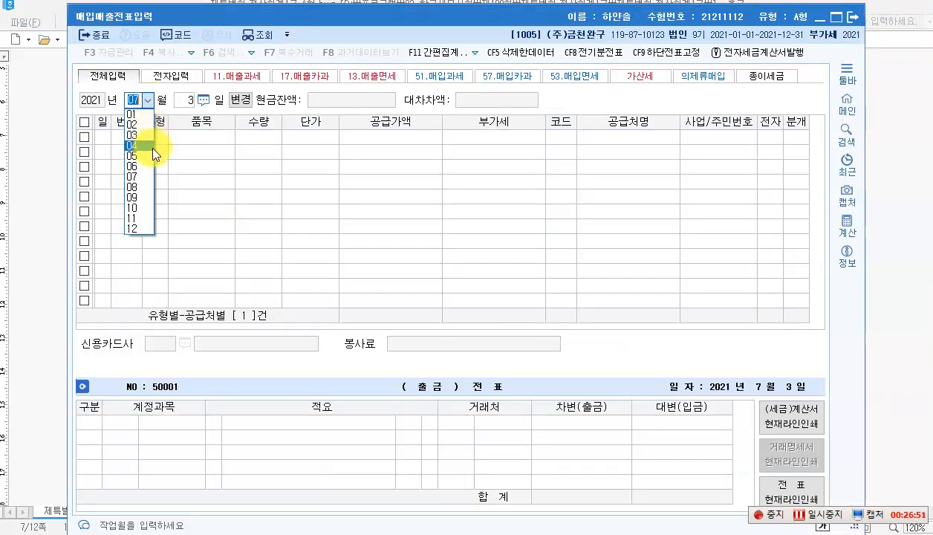
click(136, 187)
key(Return)
text(5)
key(Return)
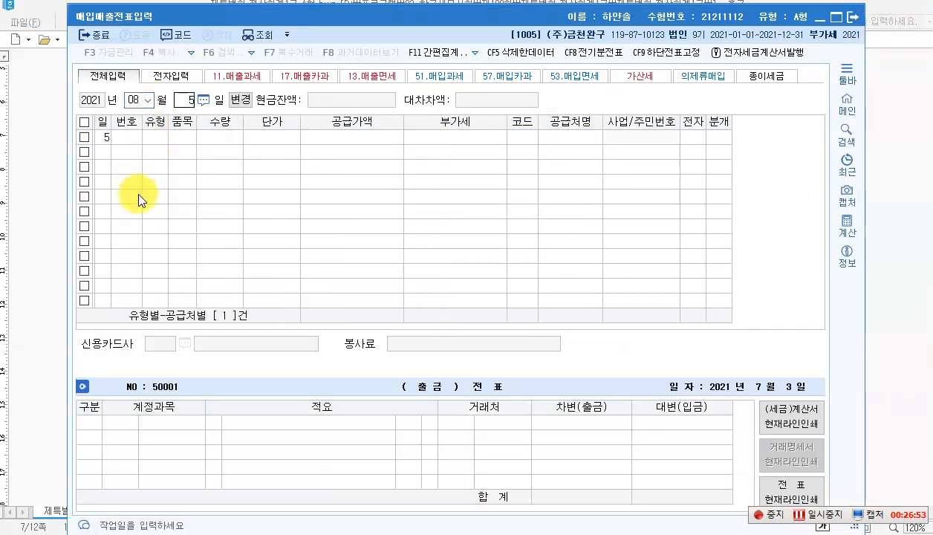
text(16)
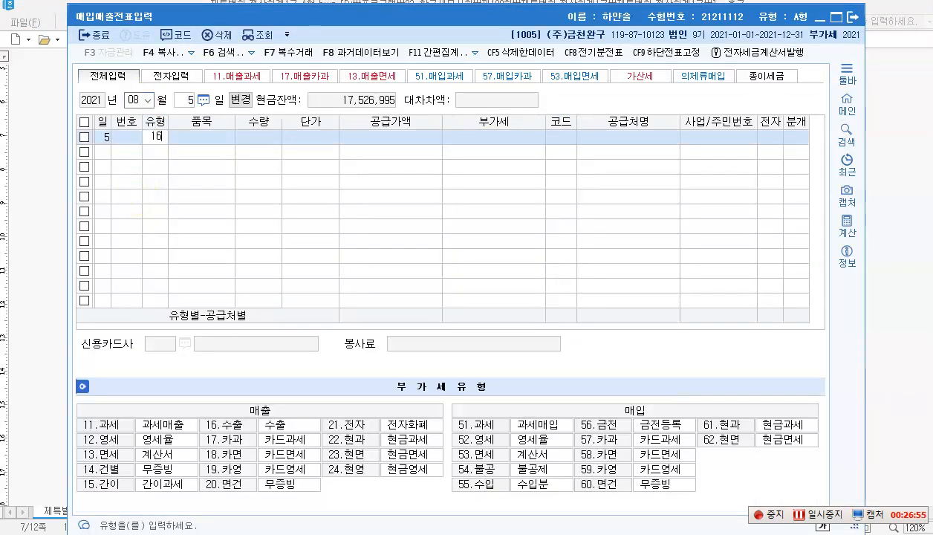
key(Return)
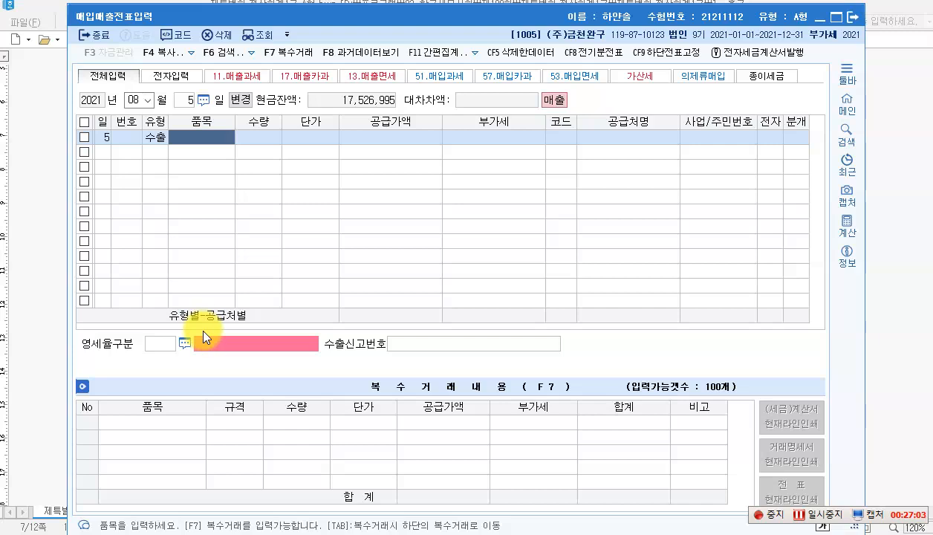
Step: Enter item 제품 at 7,500 × 1,100 for 8,250,000, then clear the quantity and unit price
text(제품)
key(Return)
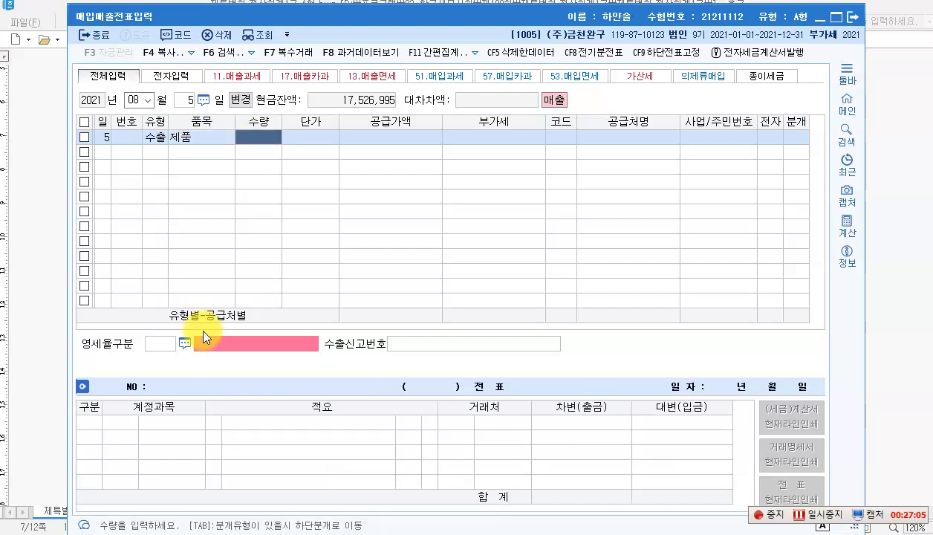
key(Return)
key(Left)
text(7500)
key(Return)
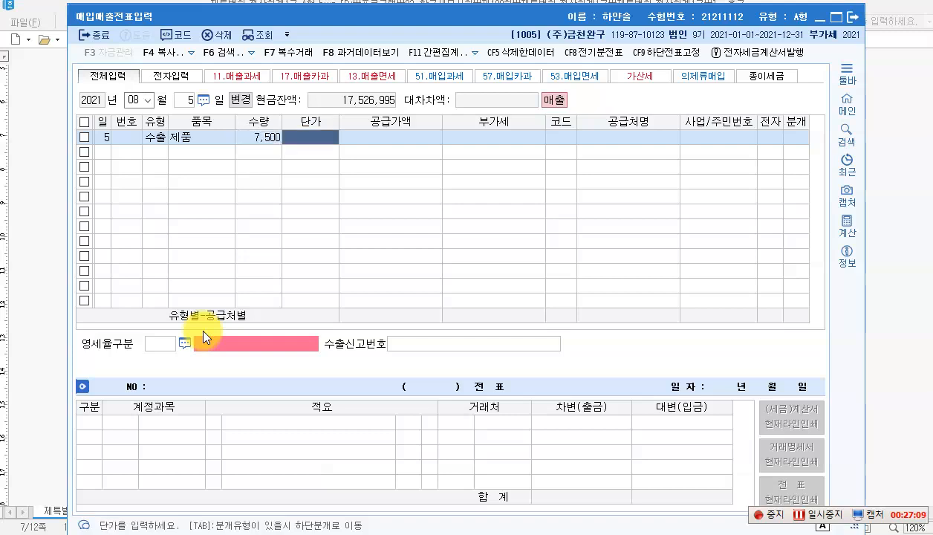
text(1100)
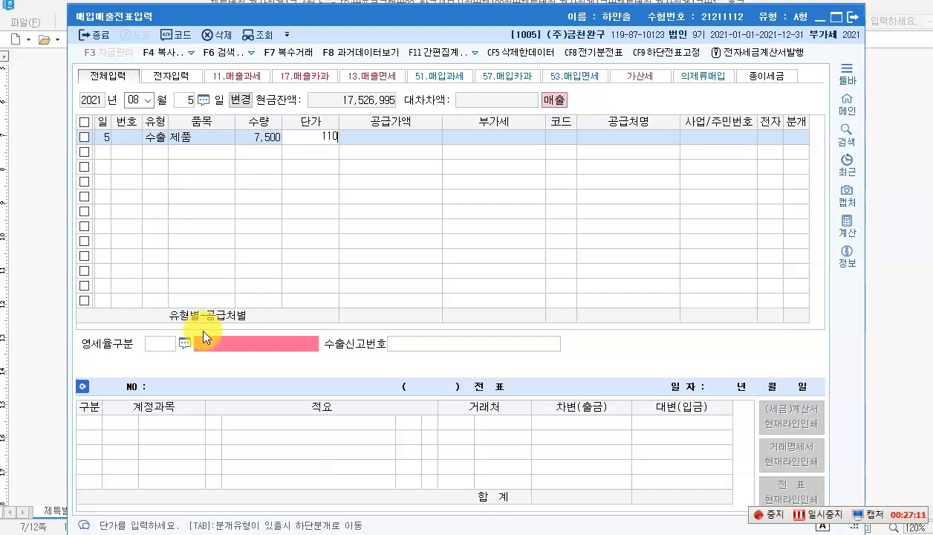
key(Return)
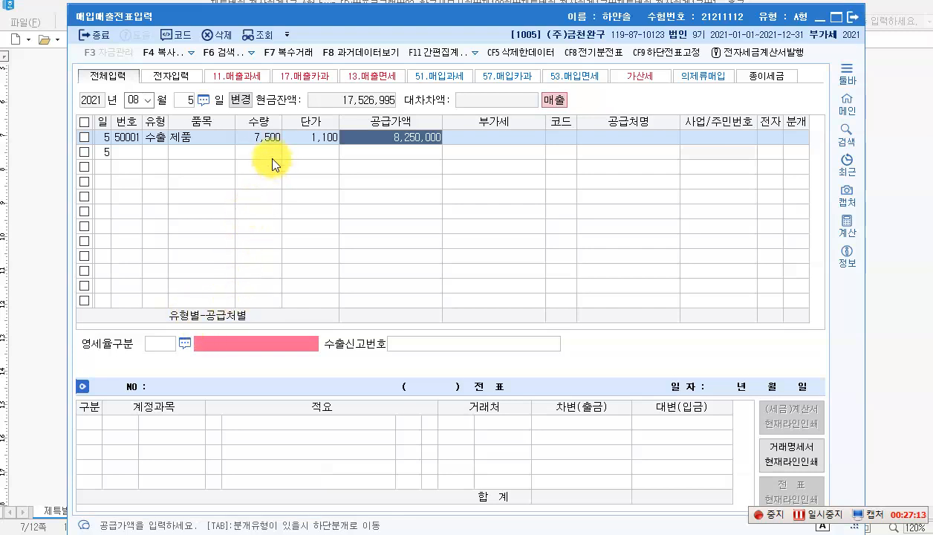
click(260, 135)
key(BackSpace)
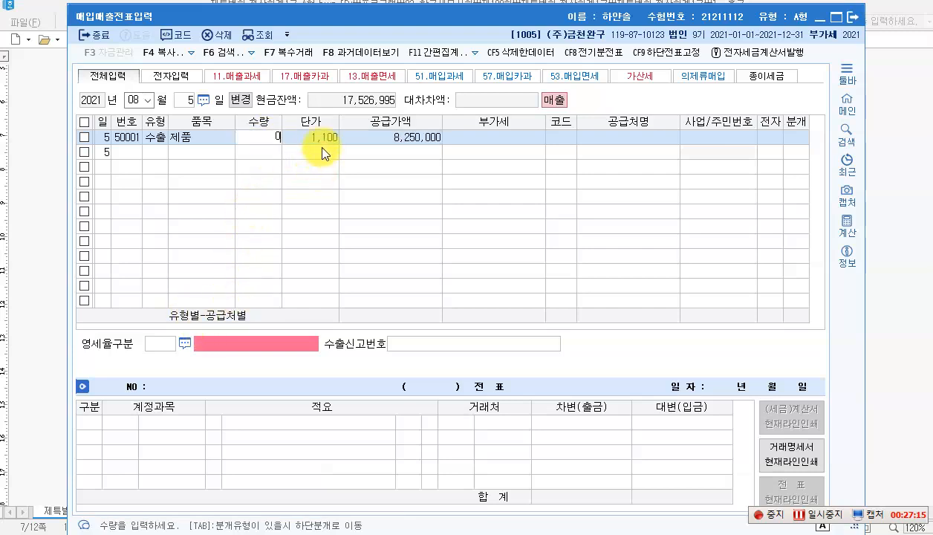
click(317, 135)
key(BackSpace)
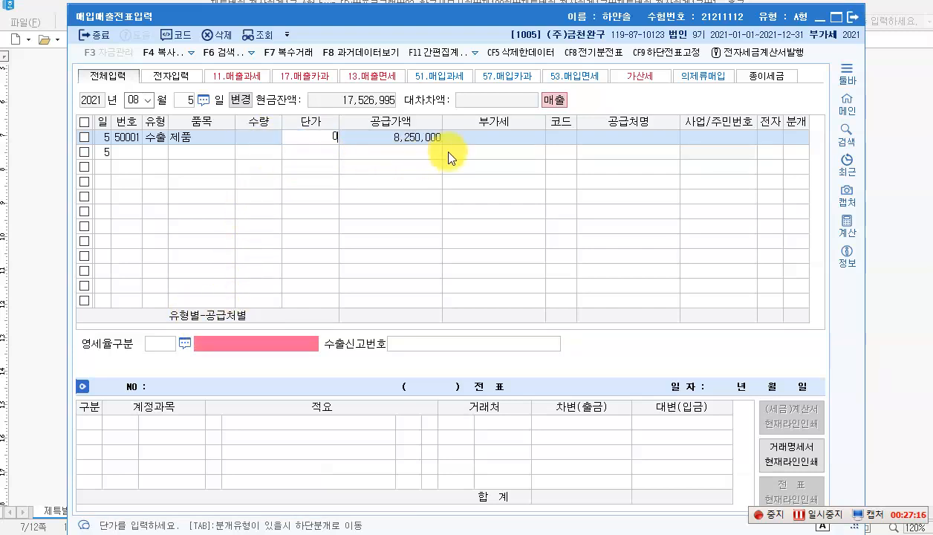
Step: Set customer G&W, zero-rate category 1 (직접수출), and journal split 2 (외상)
click(562, 139)
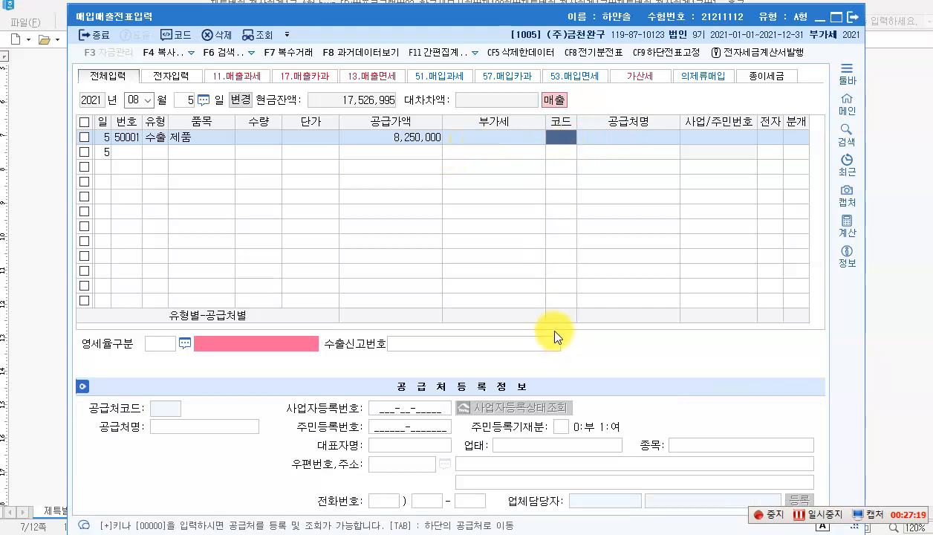
text(9)
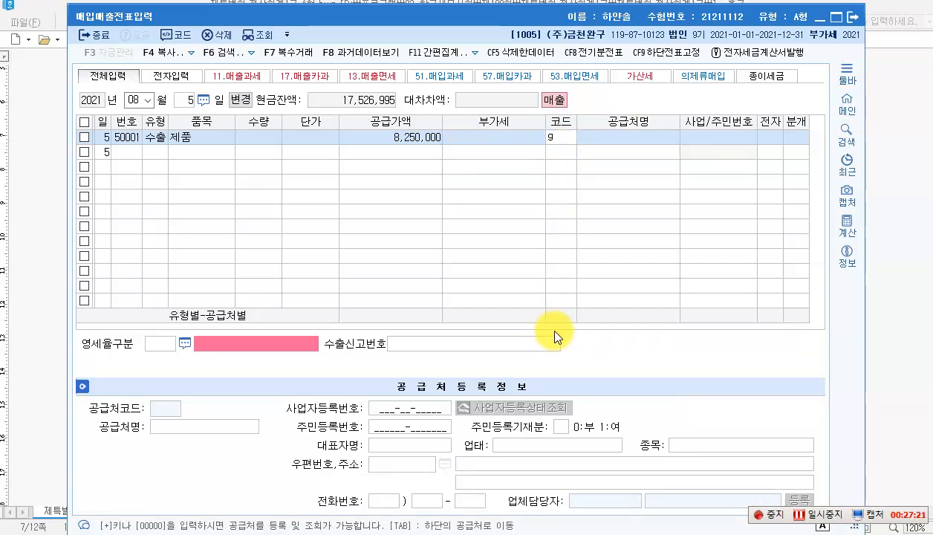
key(Return)
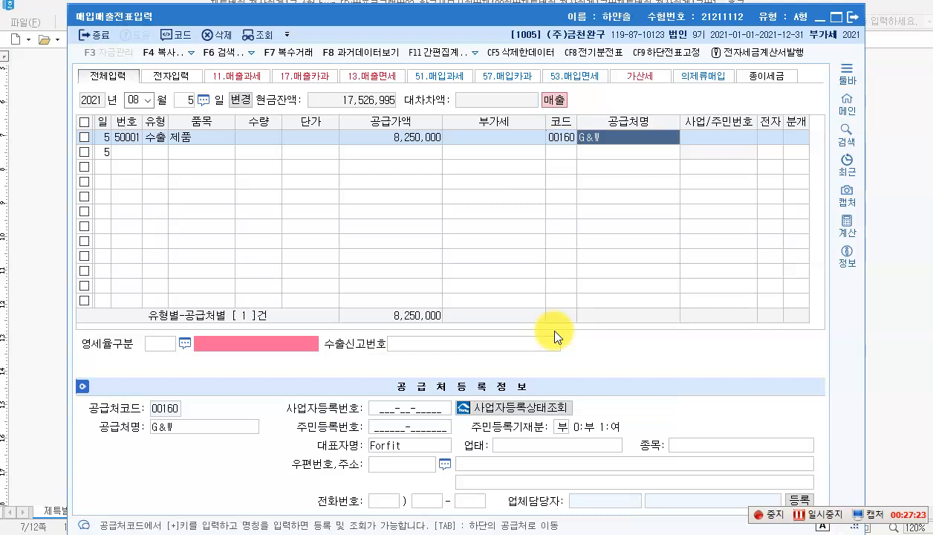
key(Return)
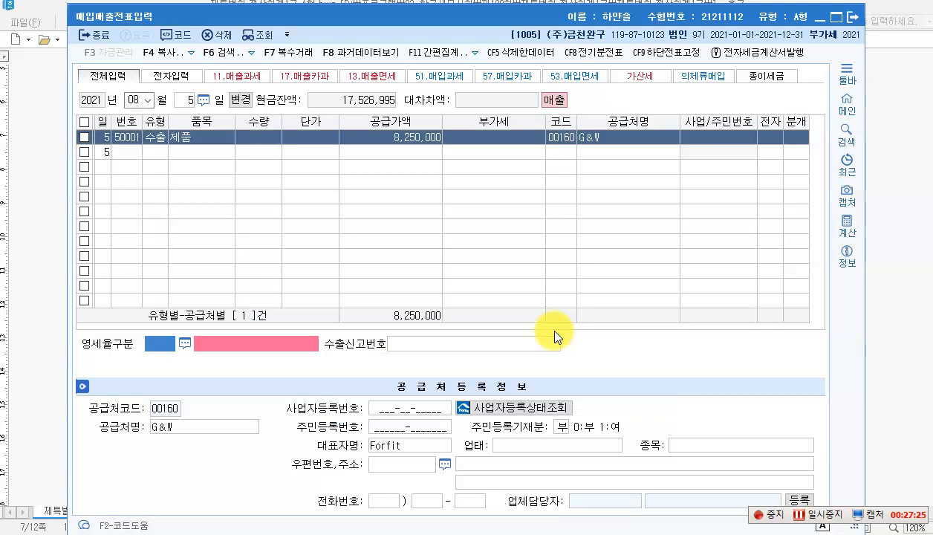
text(1)
key(Return)
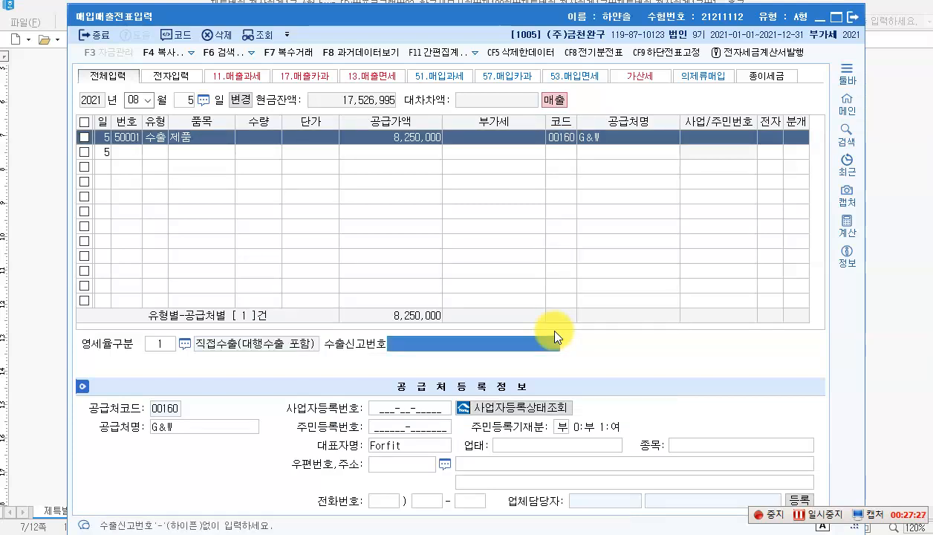
key(Return)
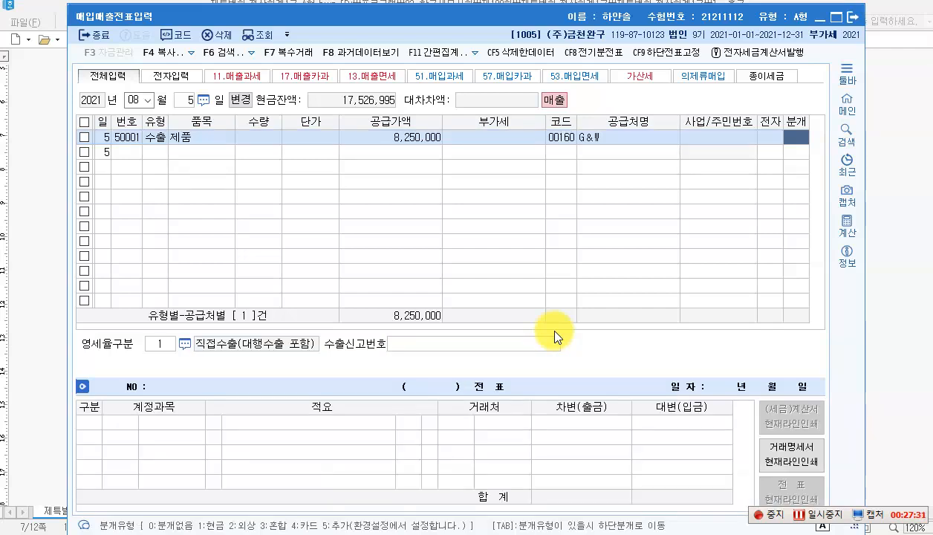
text(2)
key(Return)
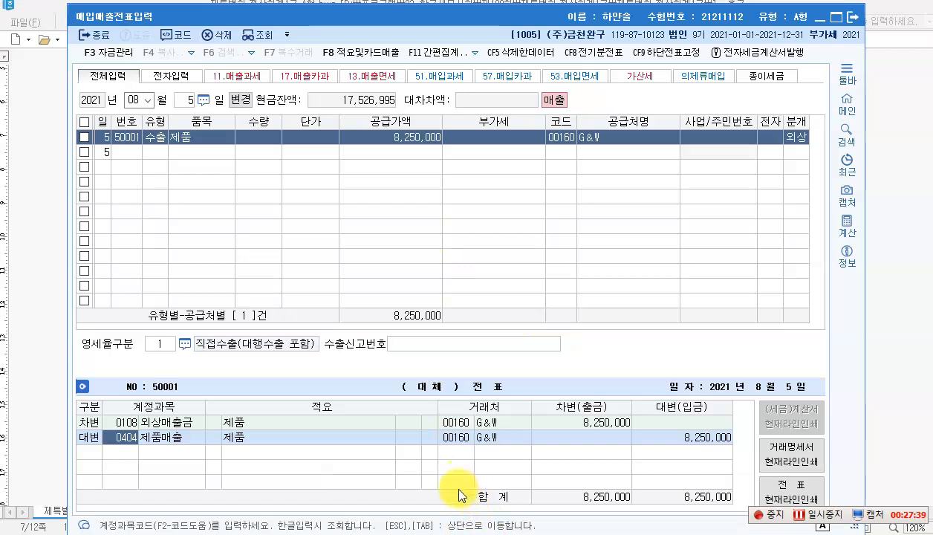
Step: Box 생산부서, 385,000원, 현금, 현금영수증(지출증빙용) and the receipt's 부가가치세 line in red
click(423, 533)
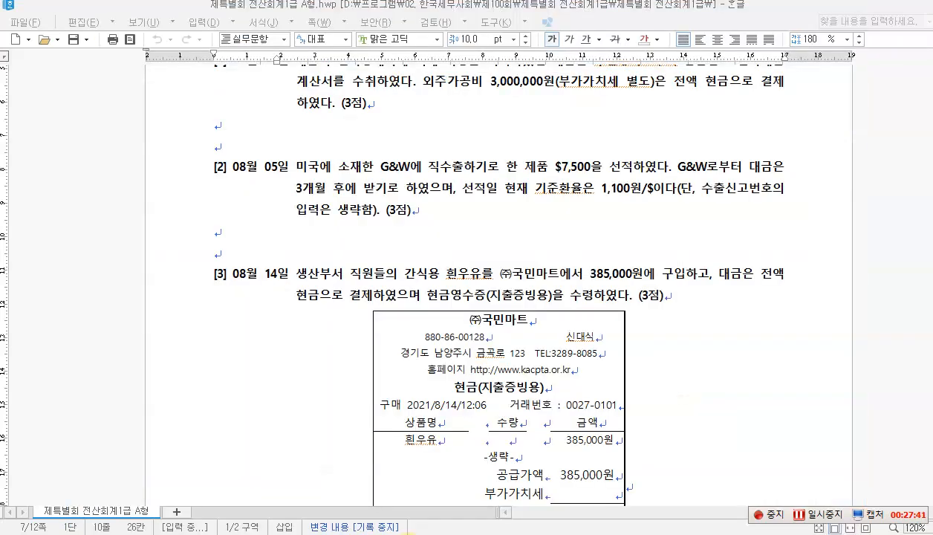
scroll(280, 307, down, 3)
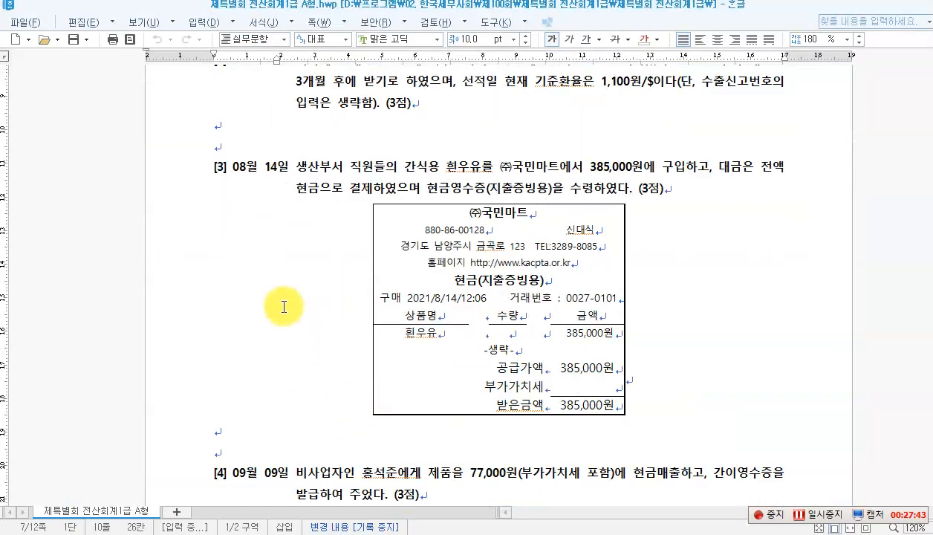
scroll(284, 307, up, 1)
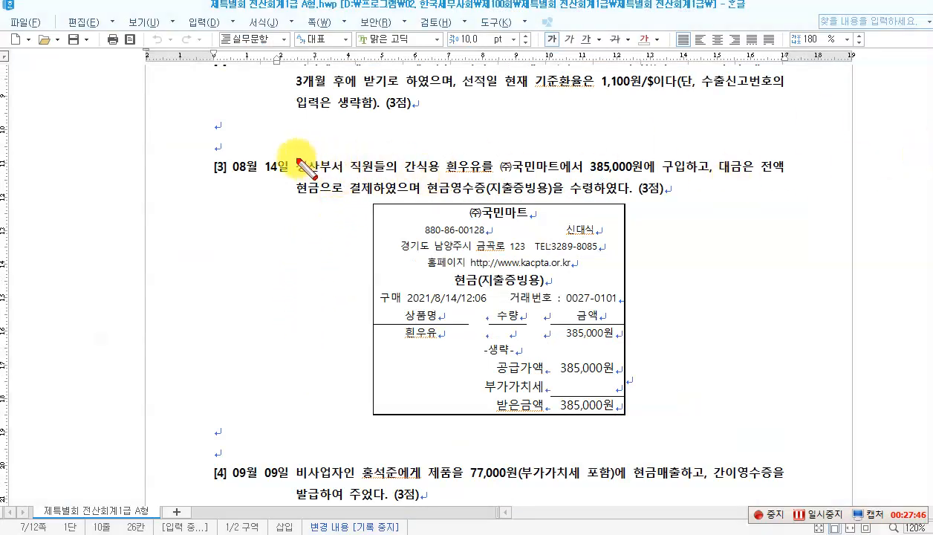
drag(294, 156, 357, 180)
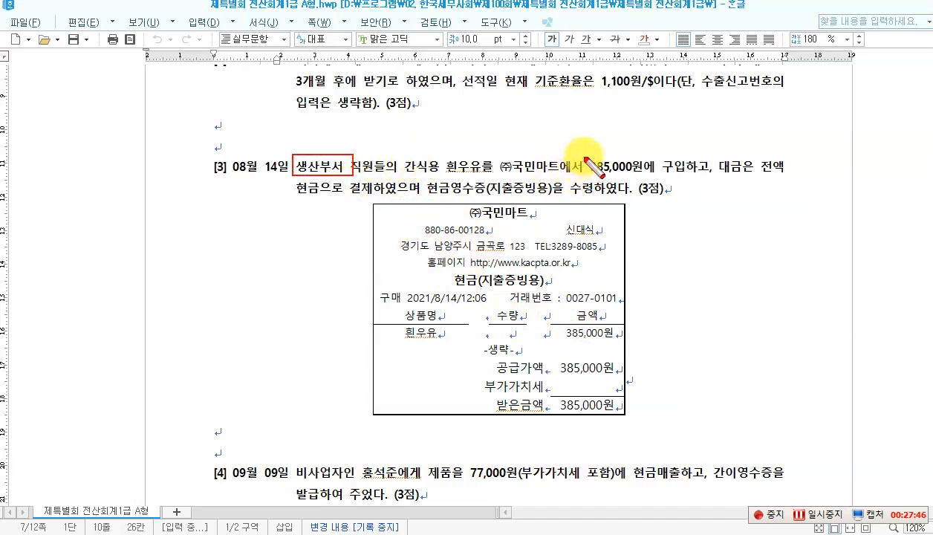
drag(584, 157, 639, 179)
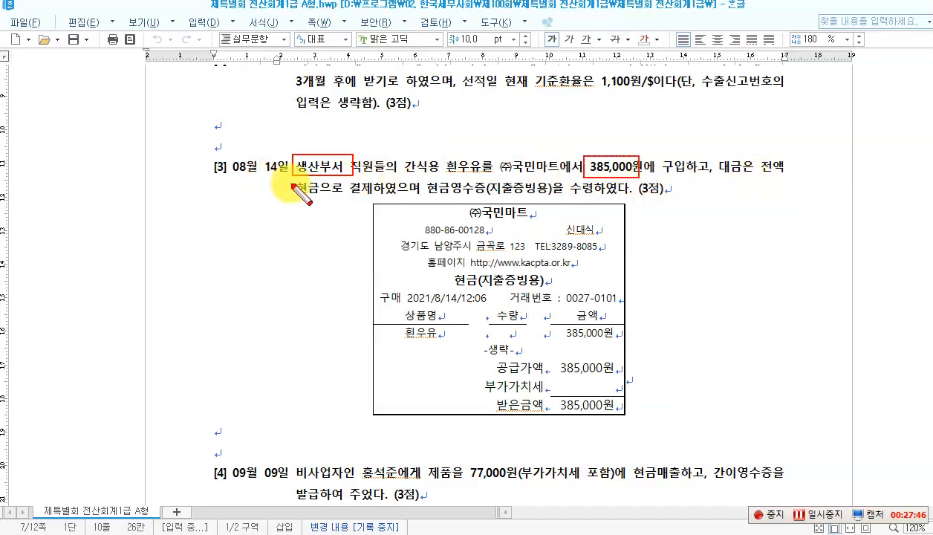
drag(292, 184, 319, 197)
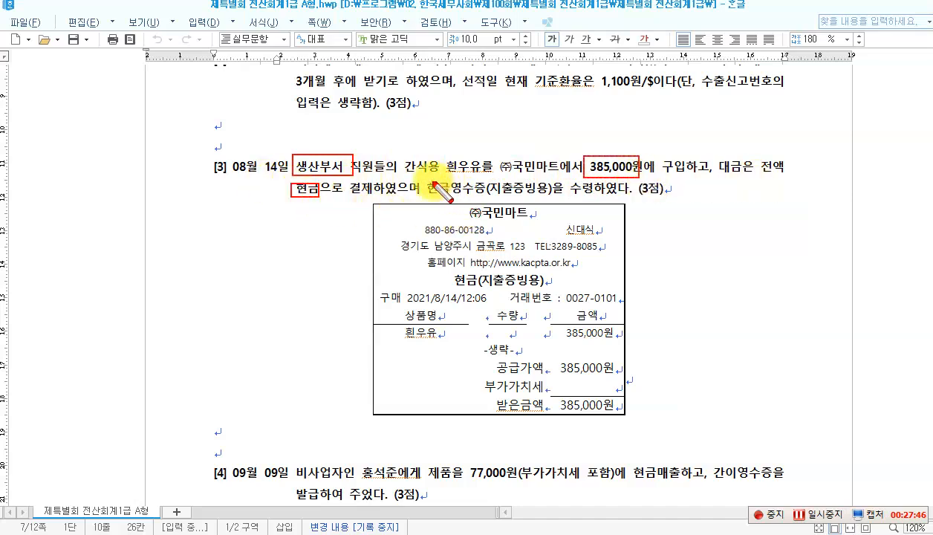
drag(460, 204, 544, 201)
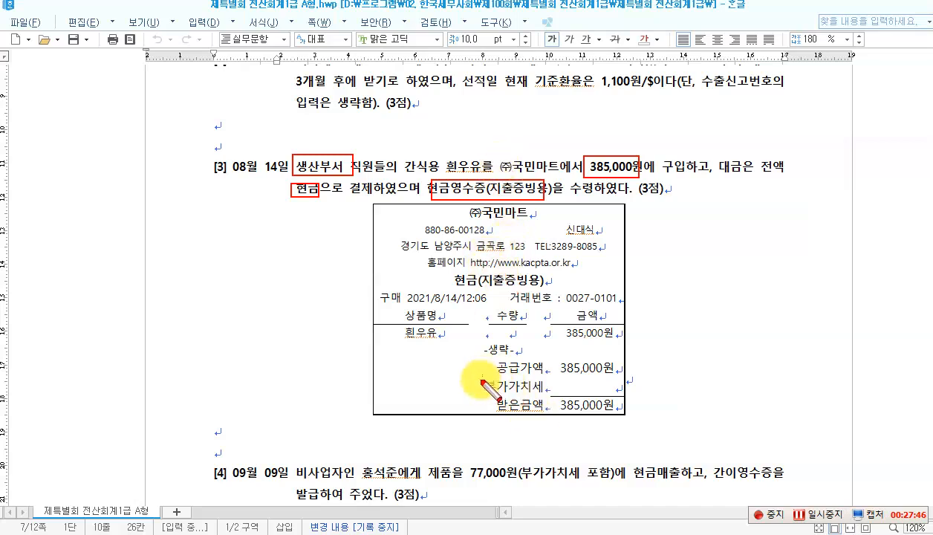
drag(482, 375, 620, 396)
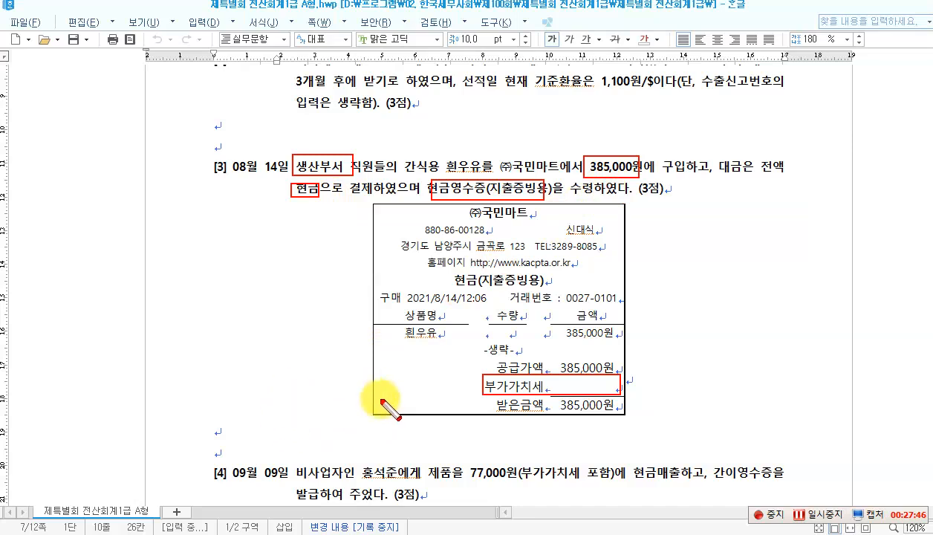
drag(360, 156, 490, 175)
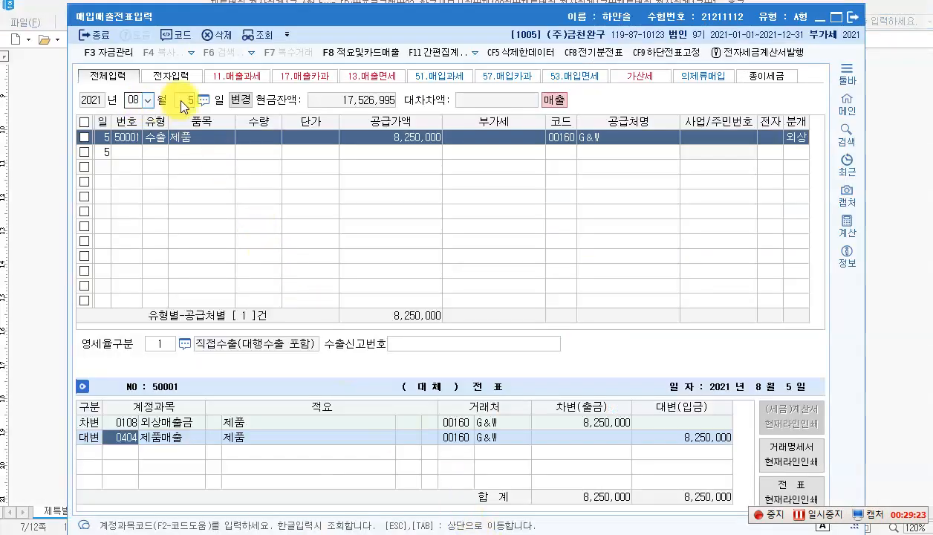
Step: Start an August 14 voucher with the 현면 purchase type
click(179, 99)
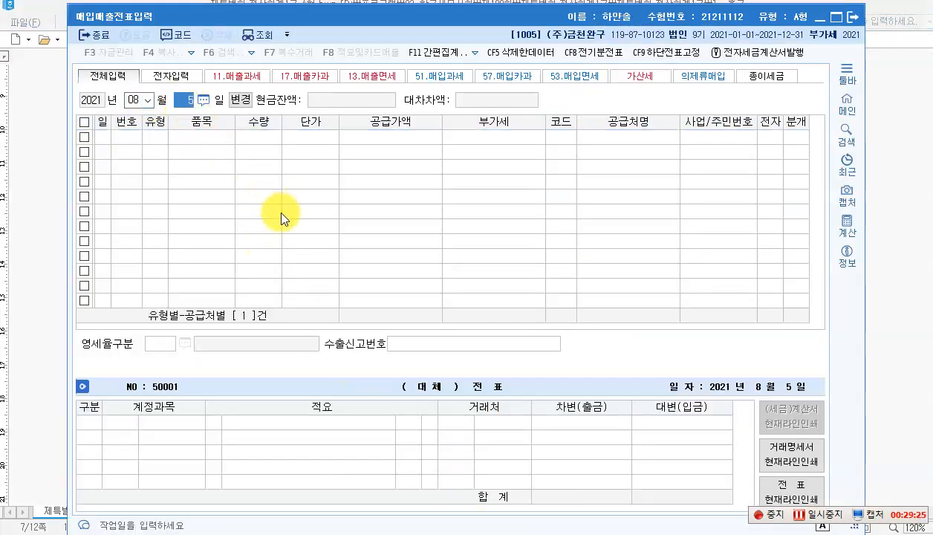
text(14)
key(Return)
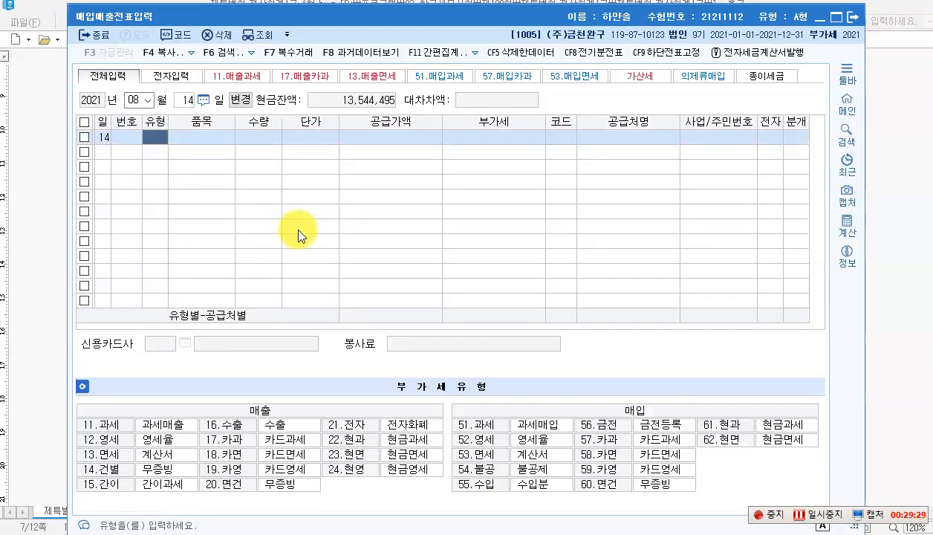
click(718, 445)
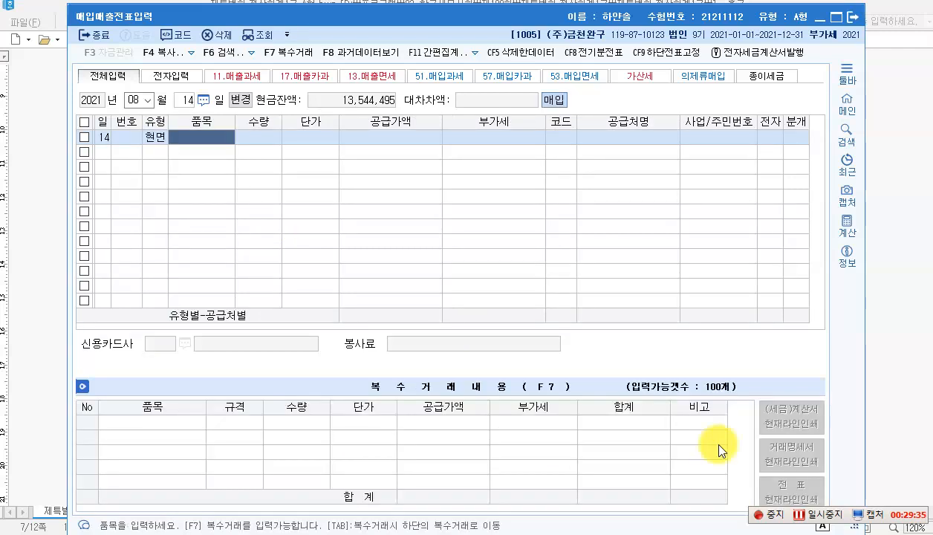
Step: Enter item 흰우유 with a 385,000 supply amount
text(gh)
key(BackSpace)
key(BackSpace)
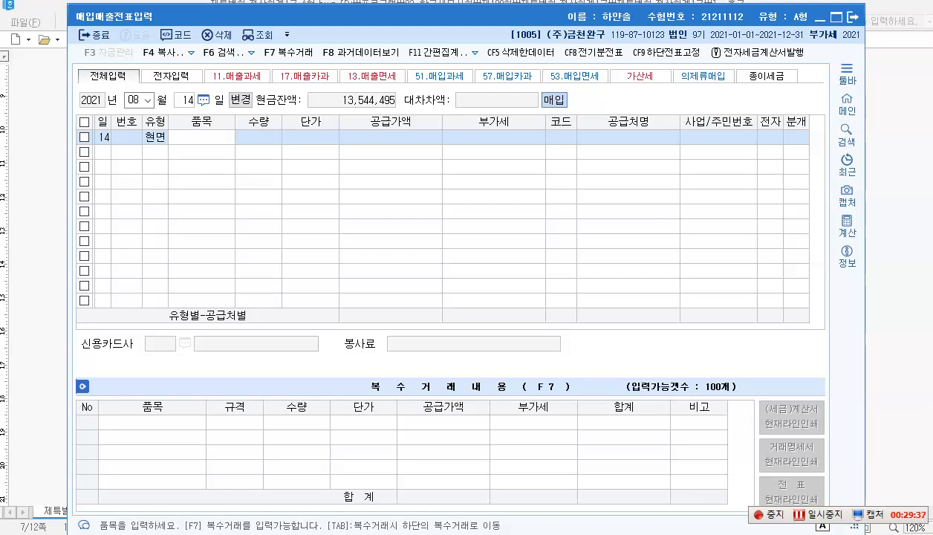
text(흰ㅇㅜ유)
key(Return)
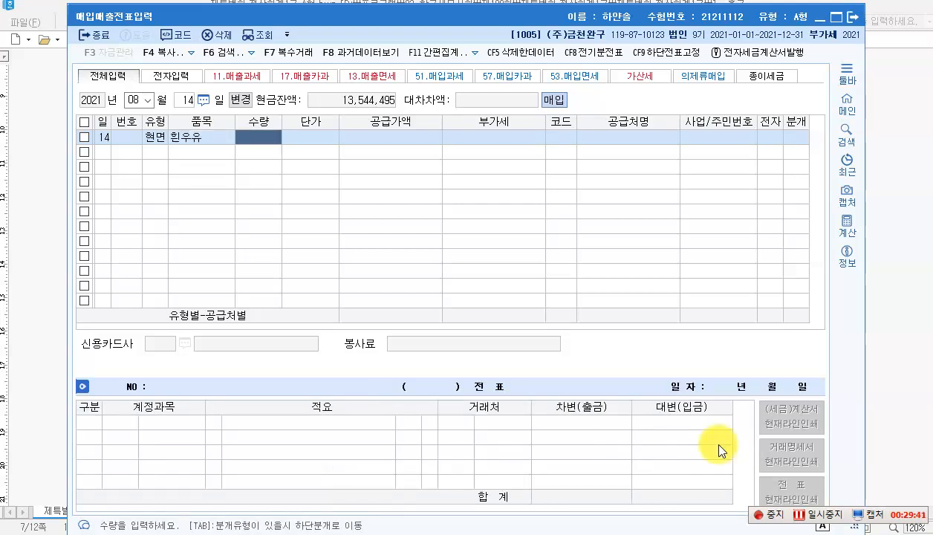
key(Return)
key(Return)
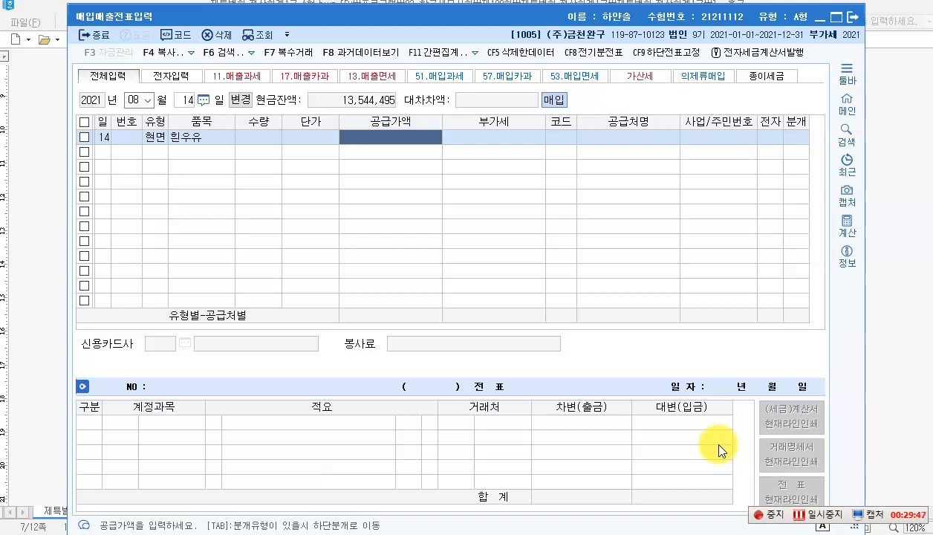
text(385,000)
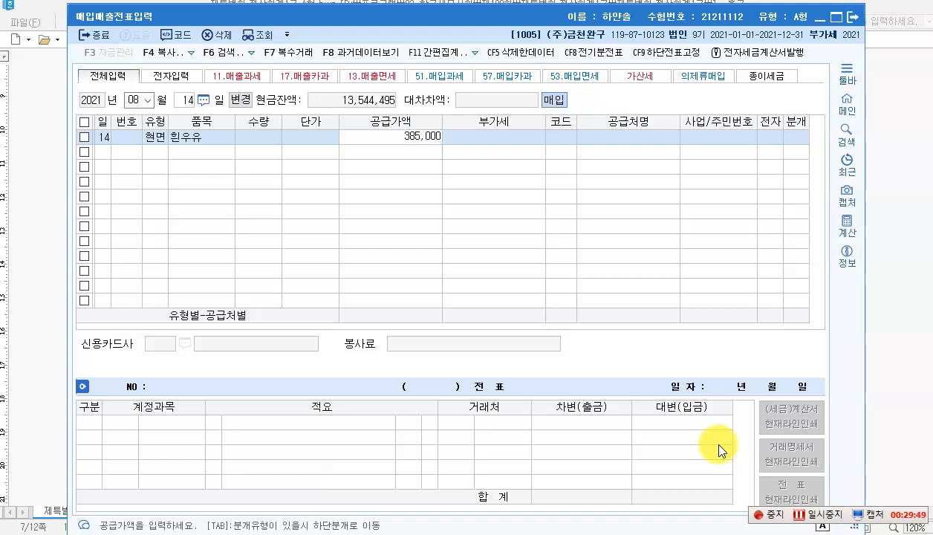
key(Return)
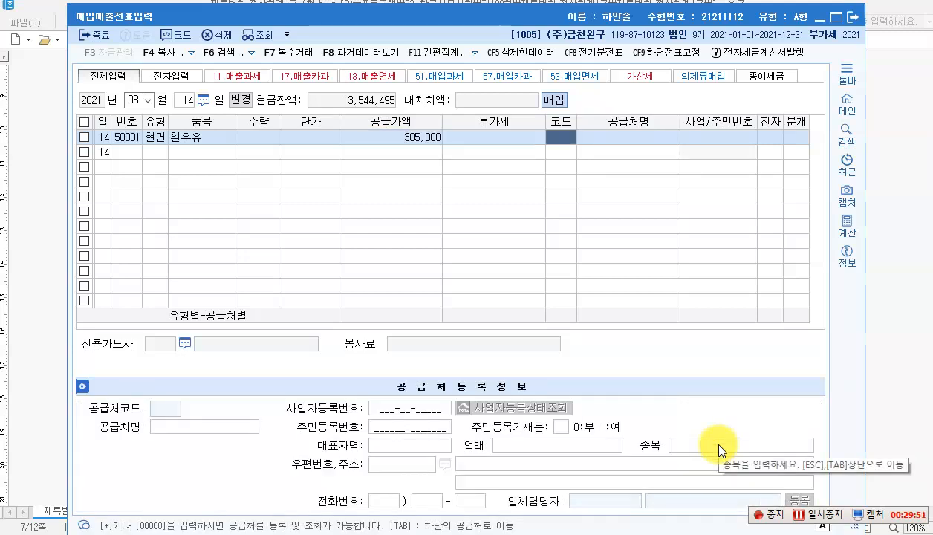
Step: Set supplier (주)국민마트, cash journal, and debit account 0511 복리후생비 for 385,000
key(F2)
text(국민)
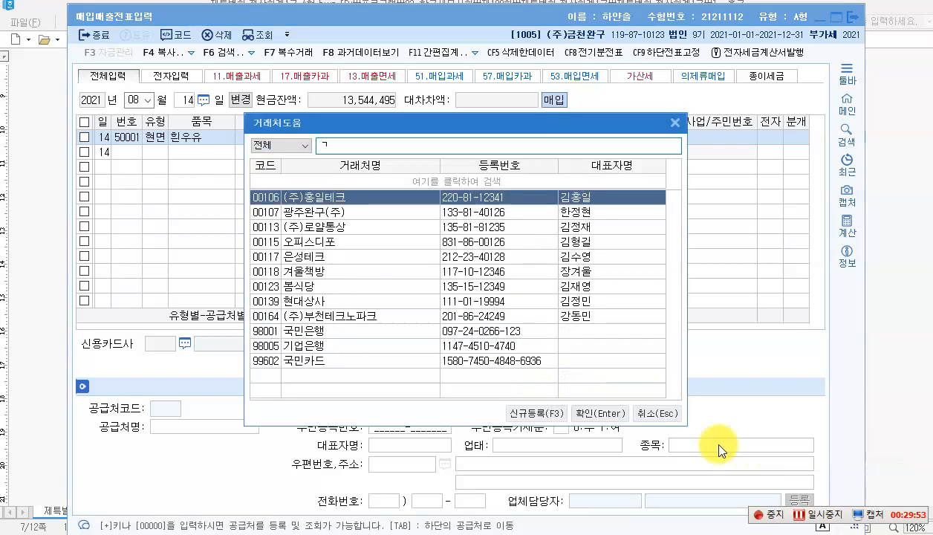
key(Return)
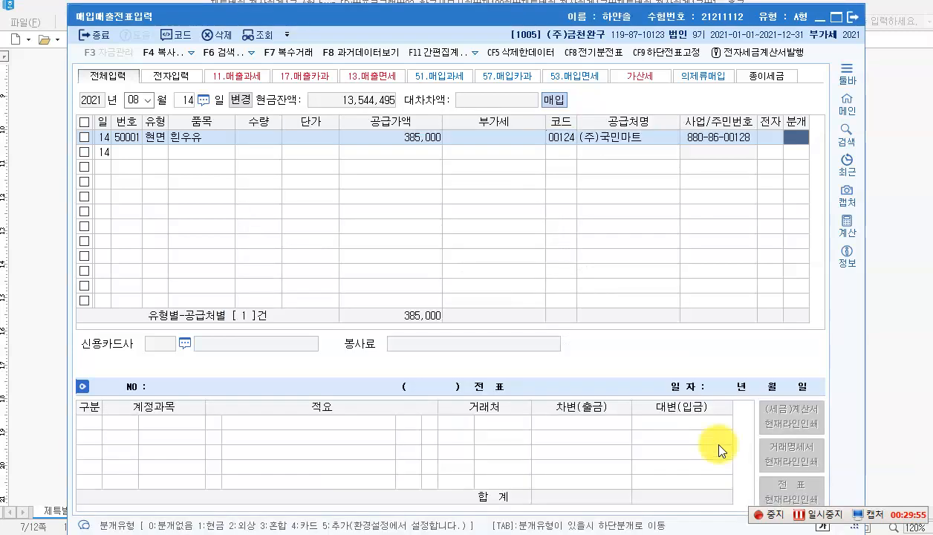
key(1)
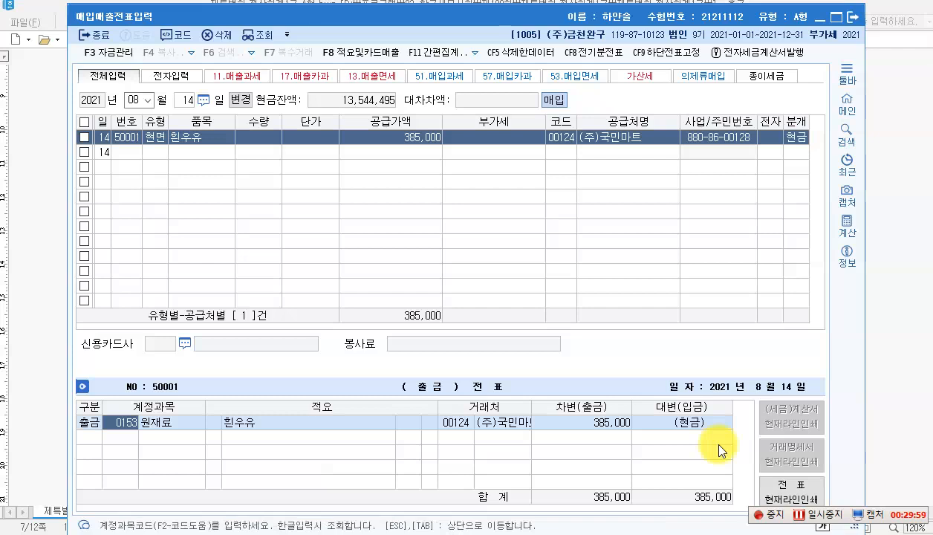
text(복리)
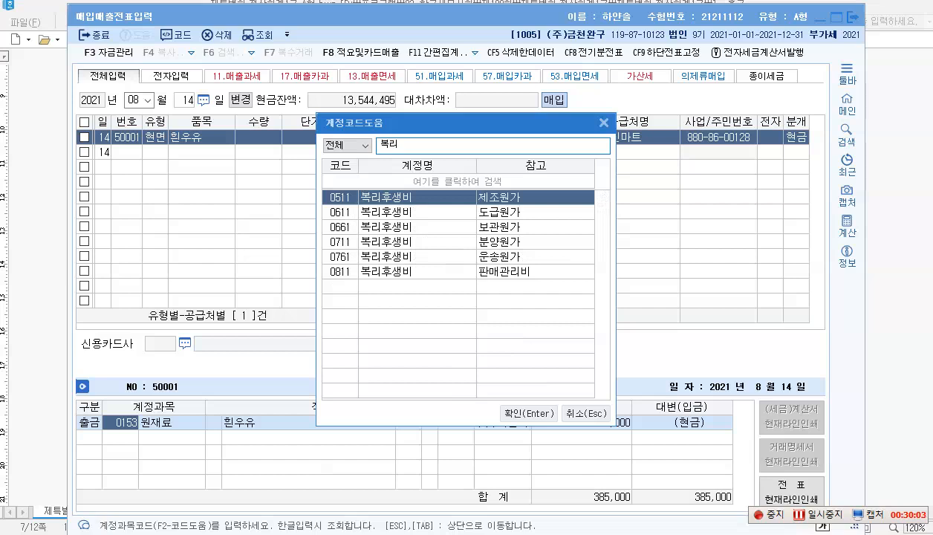
key(Return)
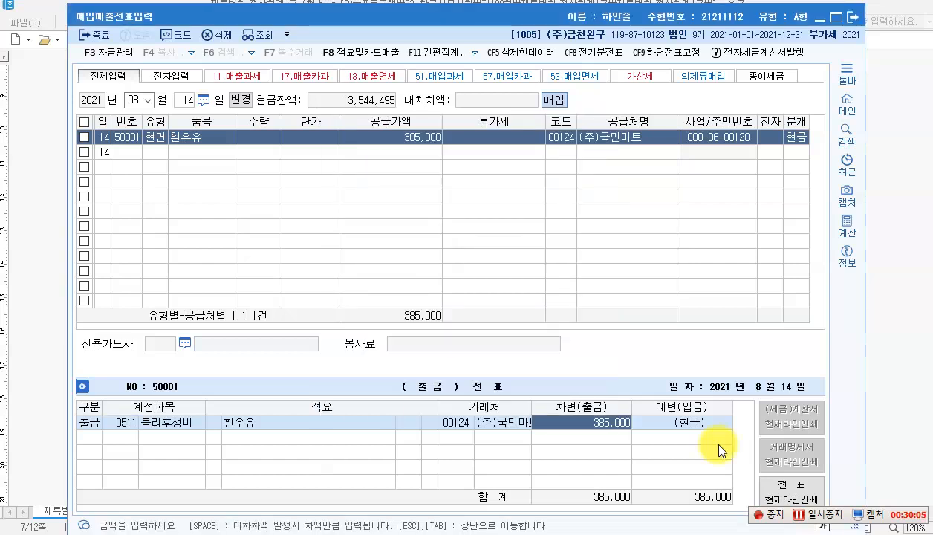
key(Escape)
click(407, 137)
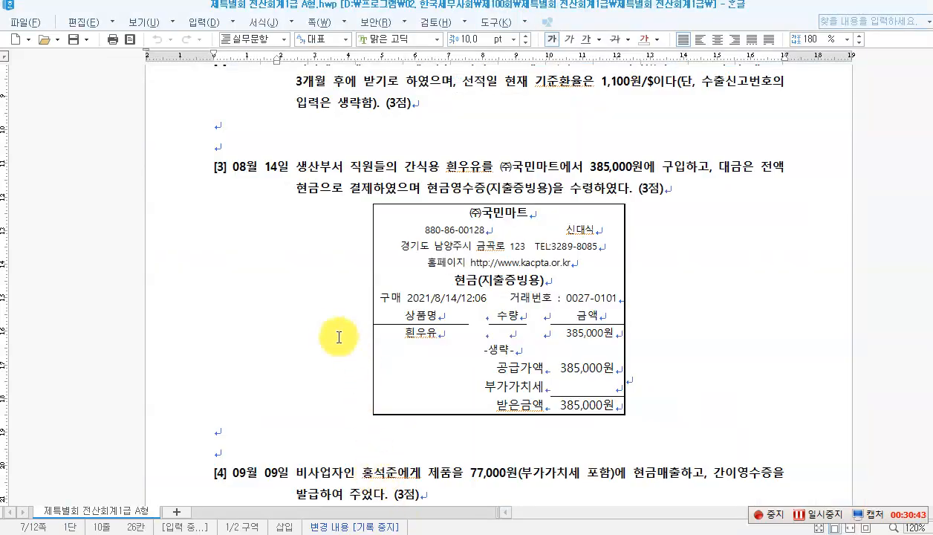
Step: On problem [4], circle 제품 and box 간이영수증 in red, then clear the markings
scroll(332, 334, down, 6)
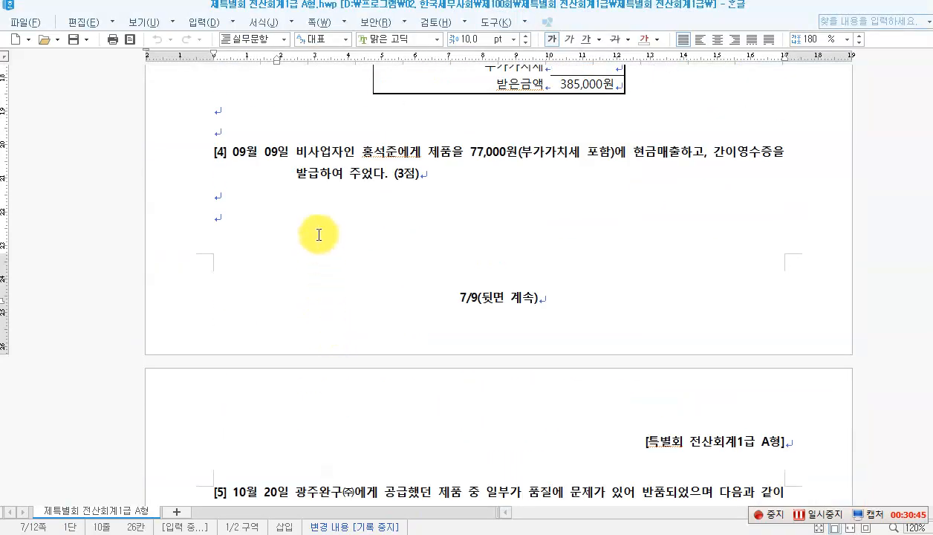
click(296, 153)
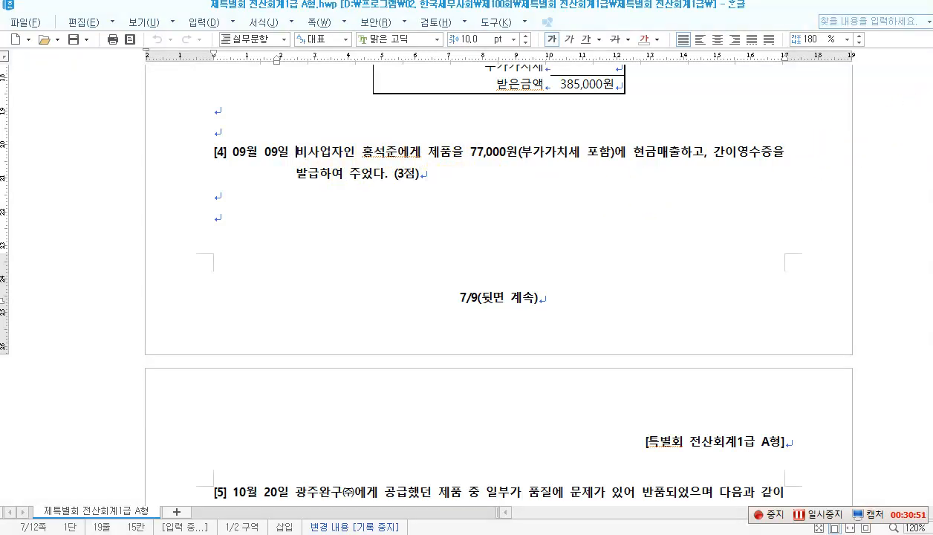
mouse_move(421, 138)
mouse_down()
mouse_move(434, 159)
mouse_move(449, 163)
mouse_up()
drag(711, 139, 772, 165)
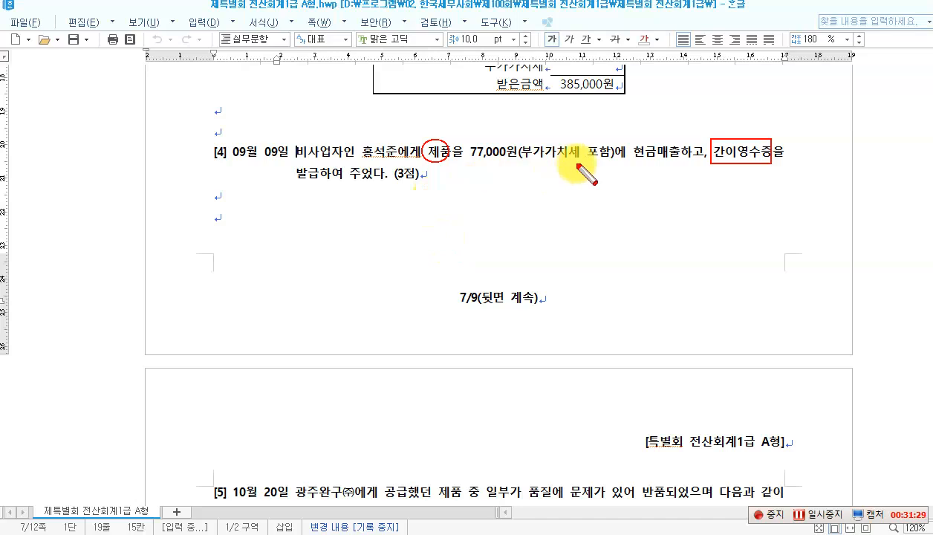
key(Escape)
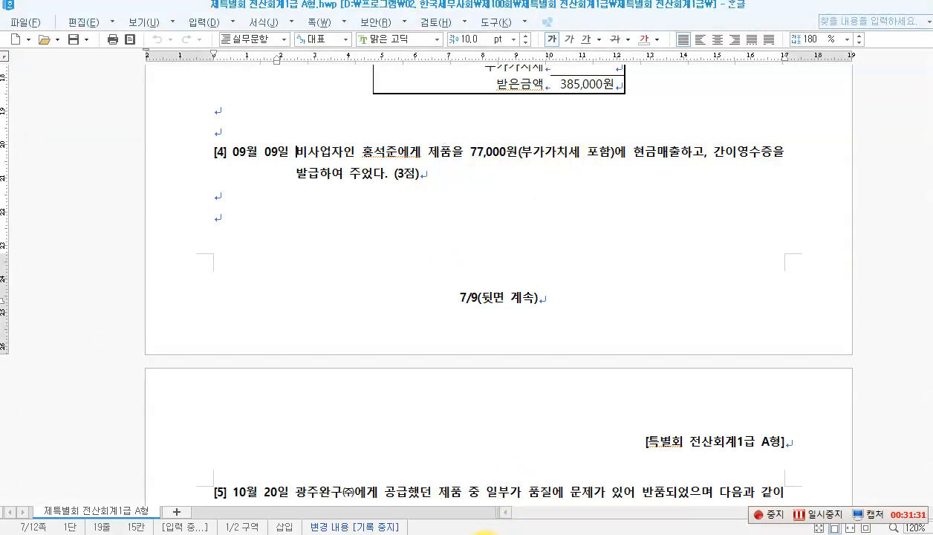
click(479, 519)
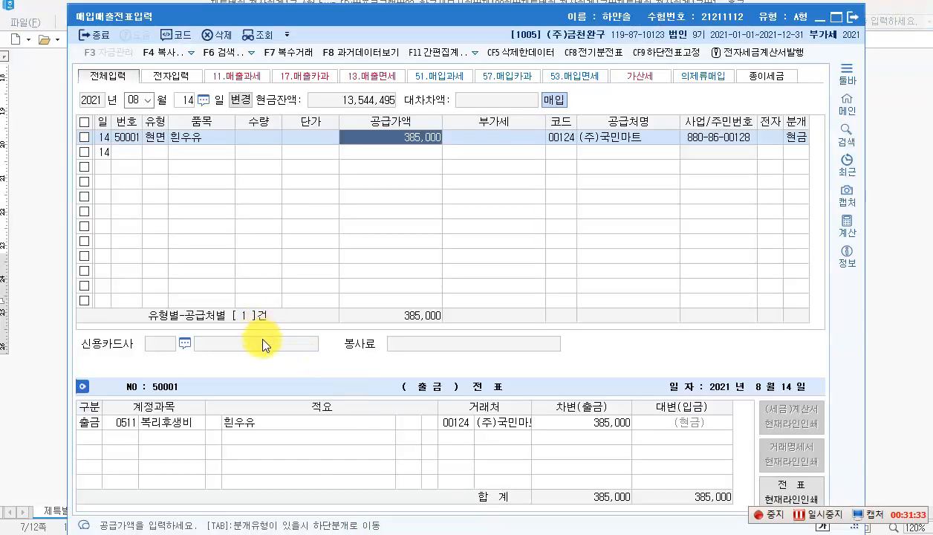
Step: Enter a September 9 type 14 건별 sale of 제품 totalling 77,000
click(146, 99)
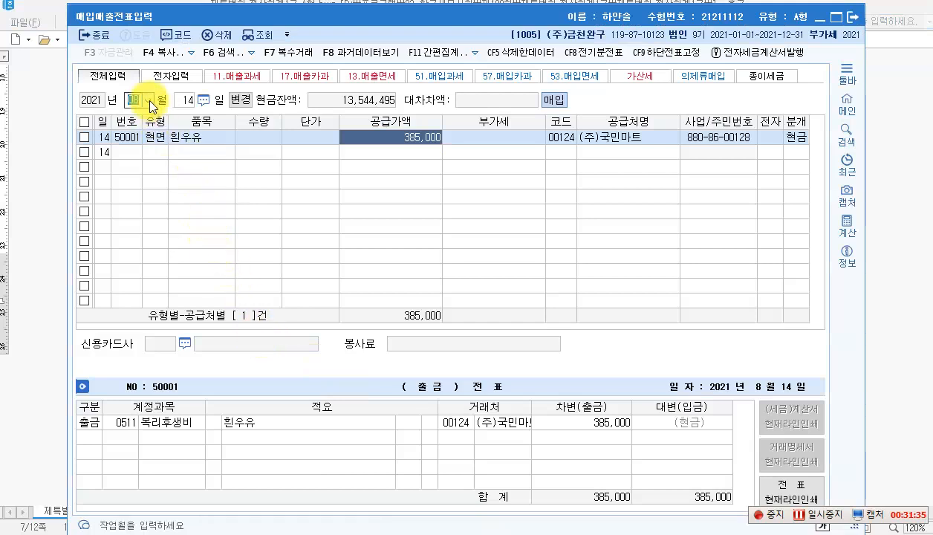
click(138, 194)
text(099)
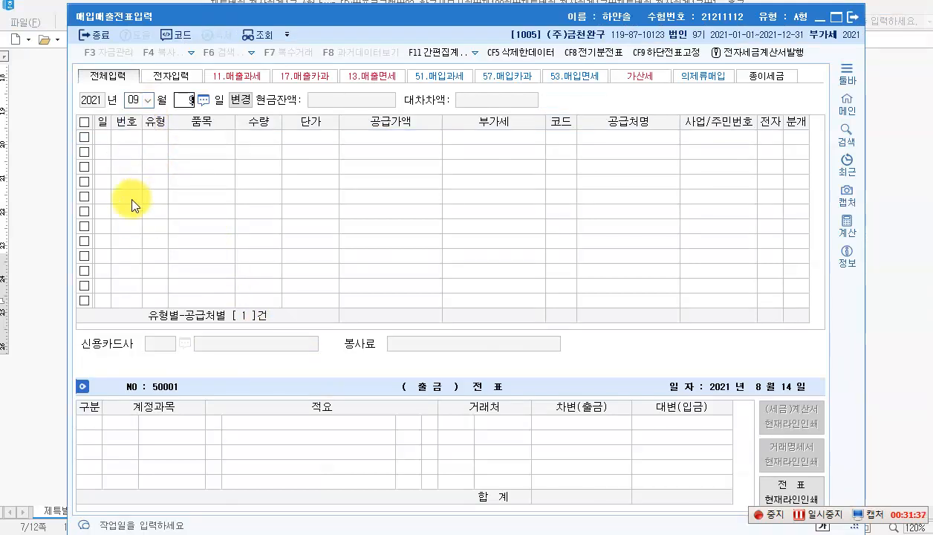
key(Return)
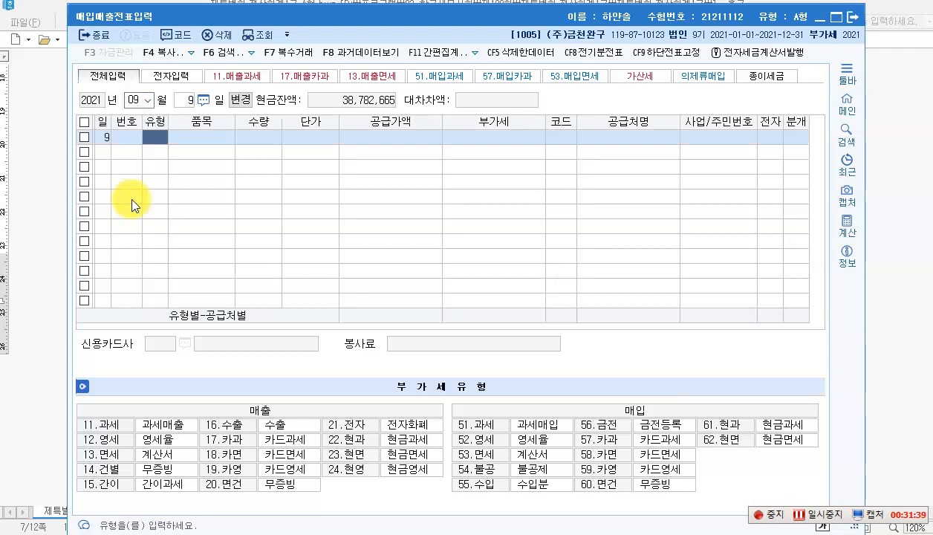
text(14)
key(Return)
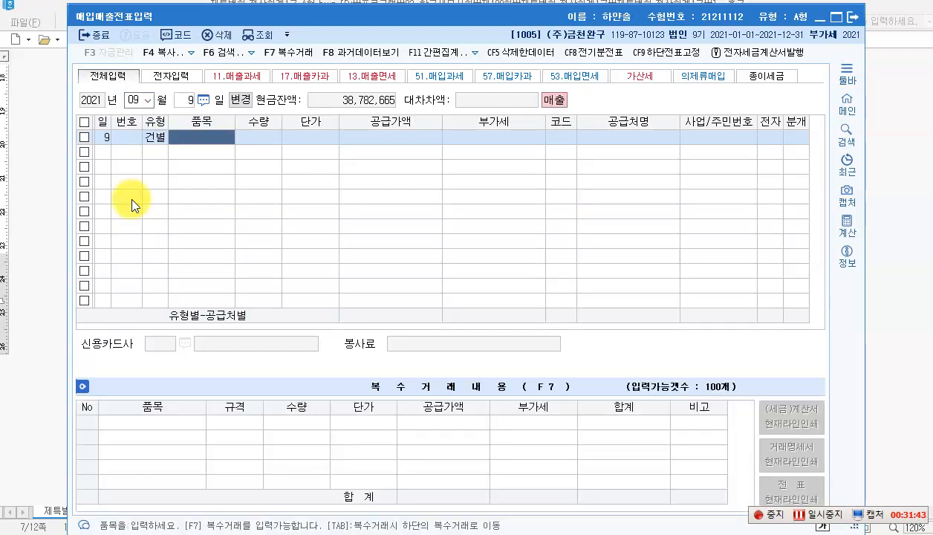
text(제)
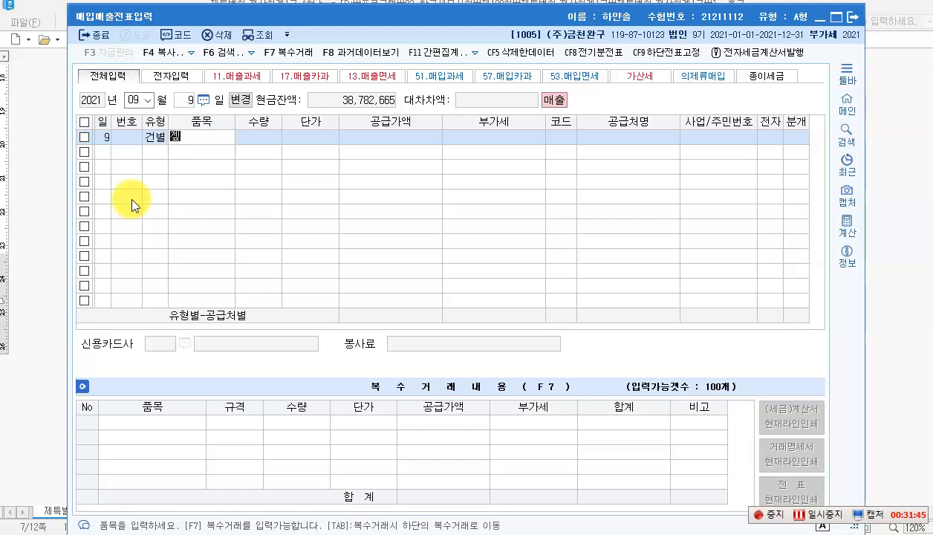
text(품)
key(Return)
key(Return)
key(Return)
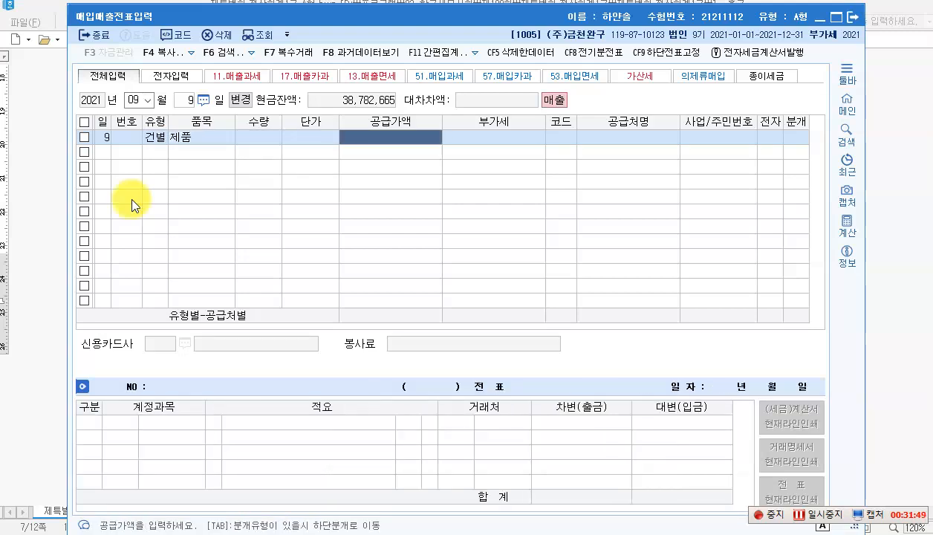
text(770000)
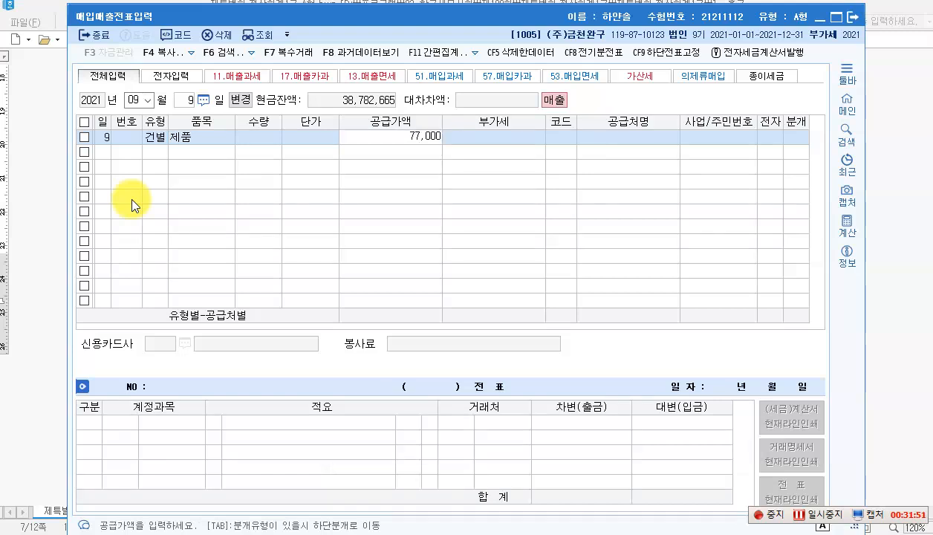
key(Return)
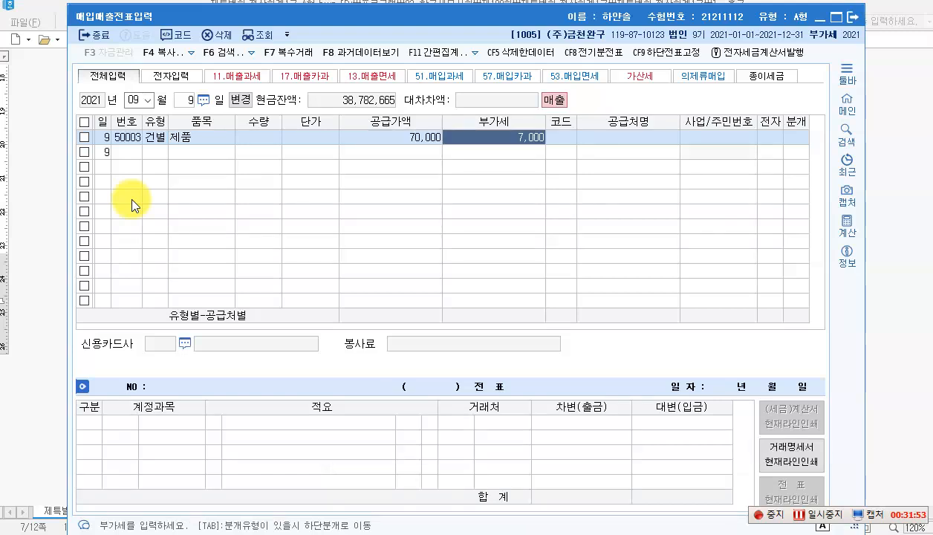
Step: Pick the non-business customer from the F2 list and record it as a cash journal
key(Return)
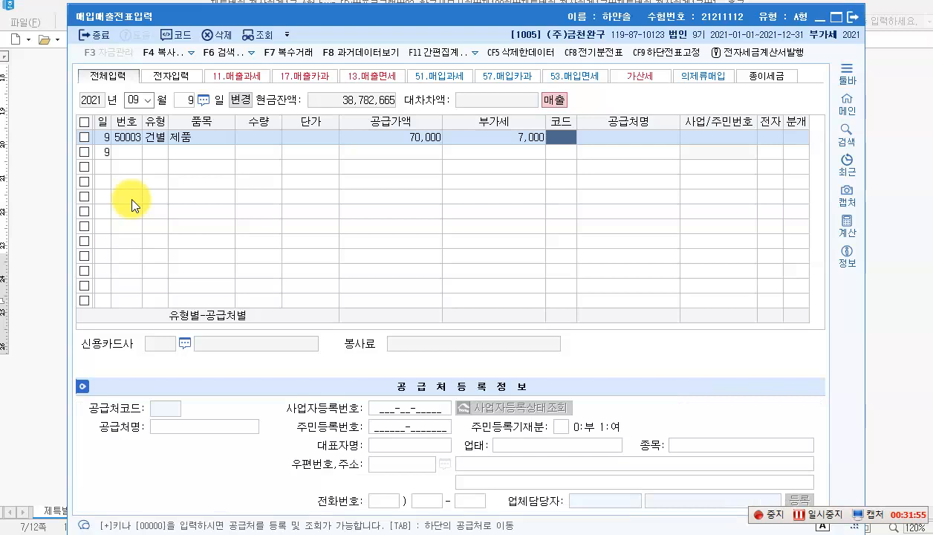
key(F2)
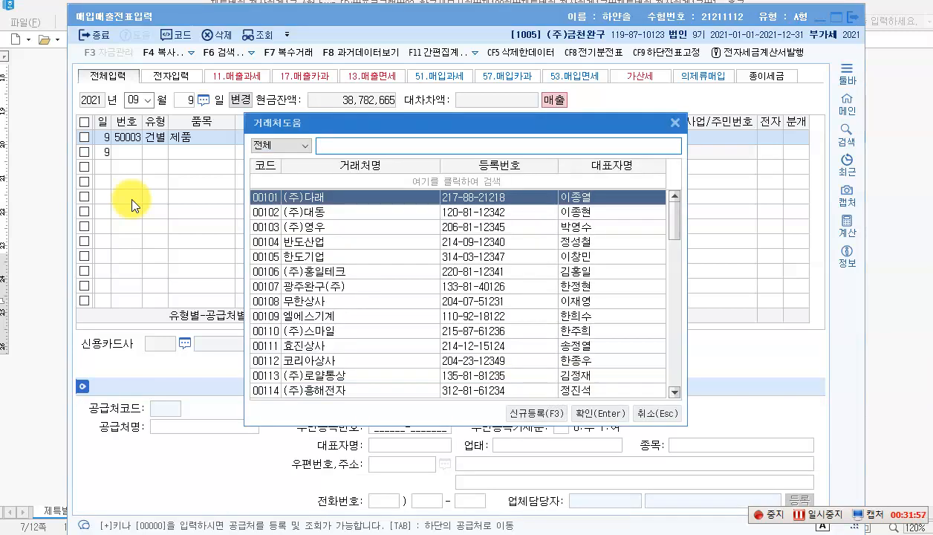
text(홍석)
key(Return)
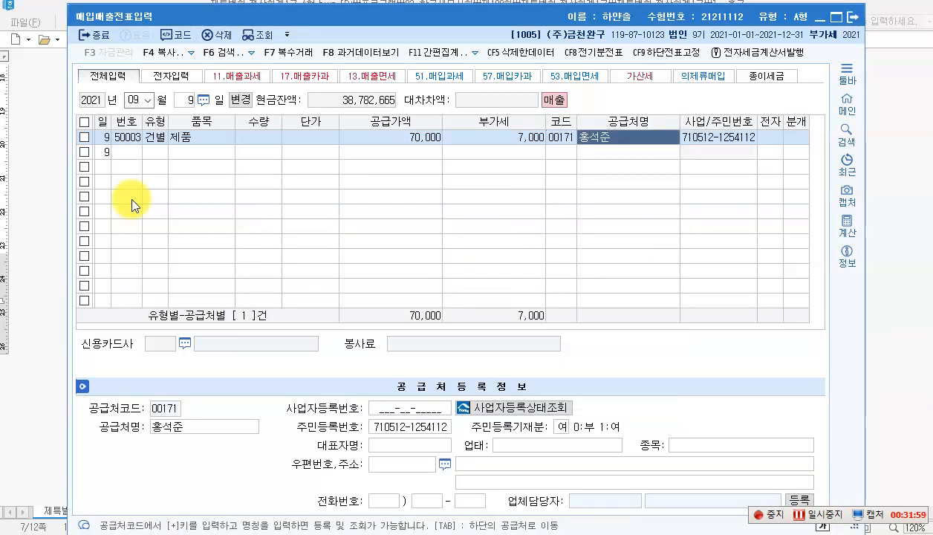
key(Return)
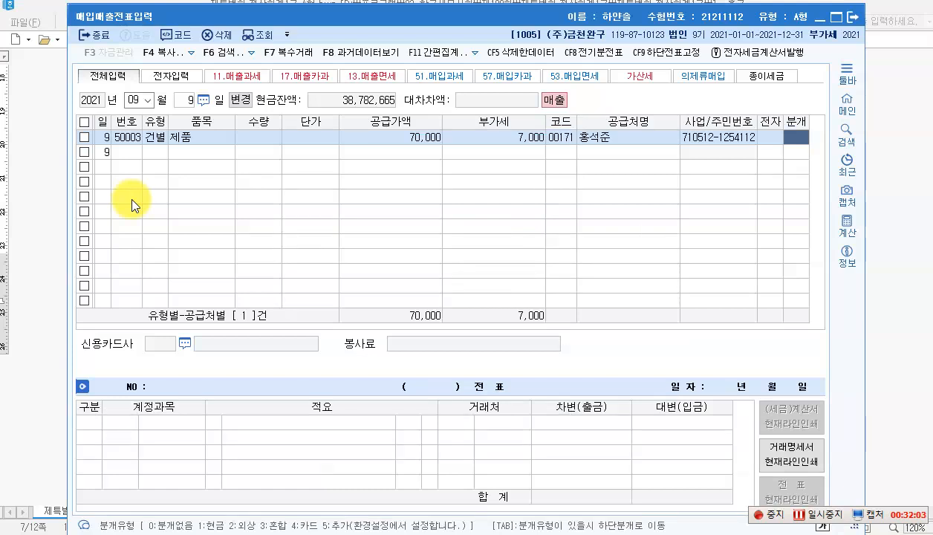
text(1)
key(Return)
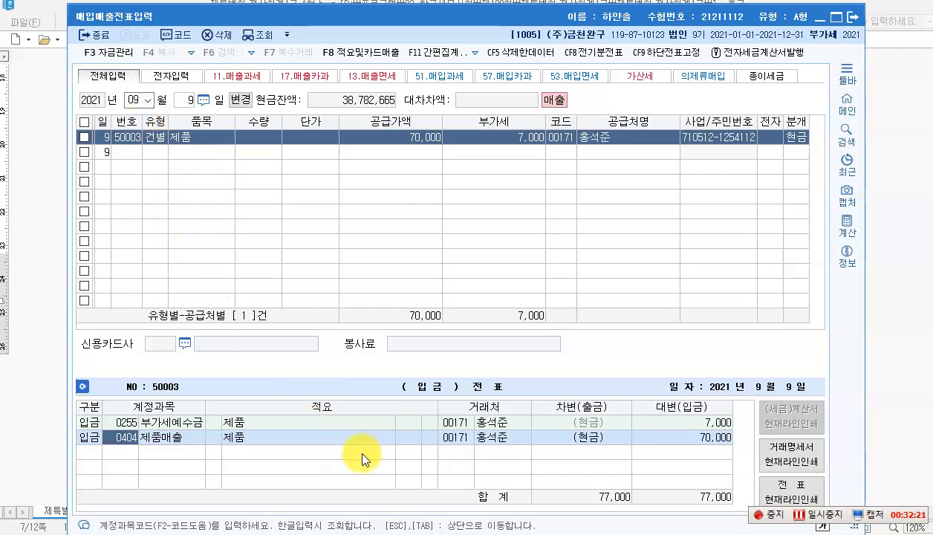
click(369, 488)
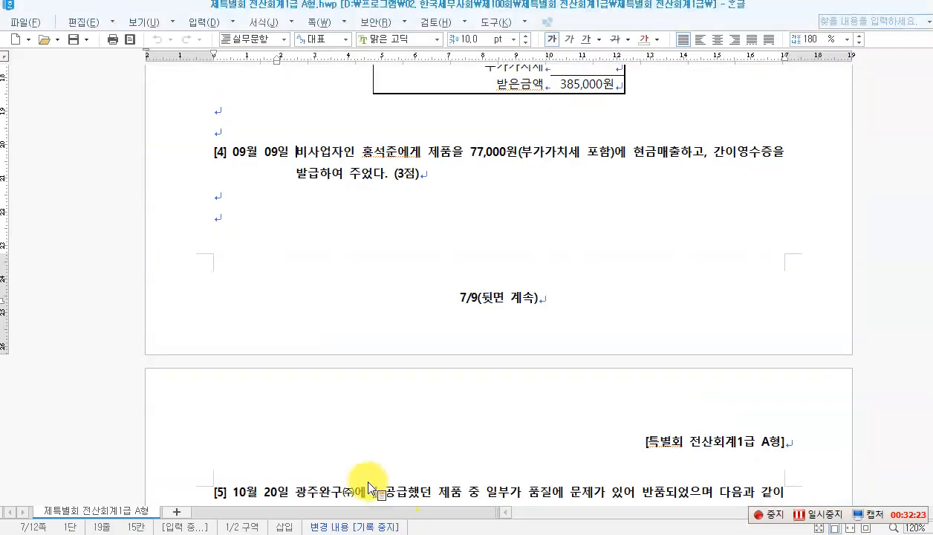
Step: Box 반품 and 전자세금계산서 in item [5] and write 11. in the margin
scroll(318, 349, down, 10)
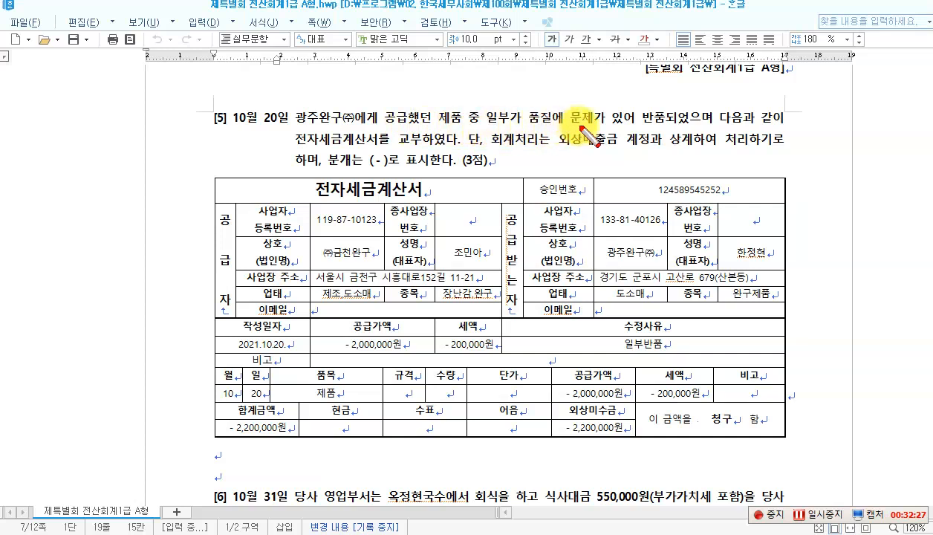
drag(669, 129, 668, 127)
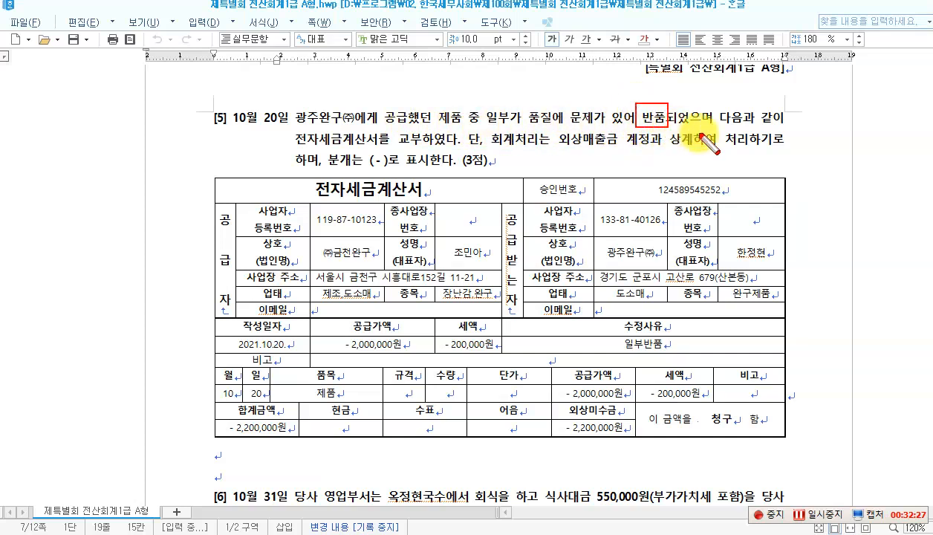
drag(285, 130, 383, 148)
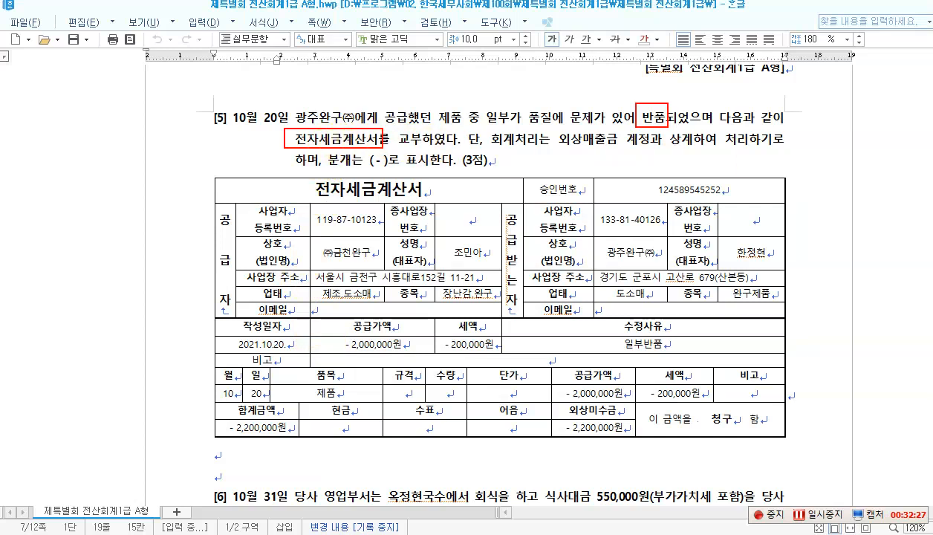
click(111, 163)
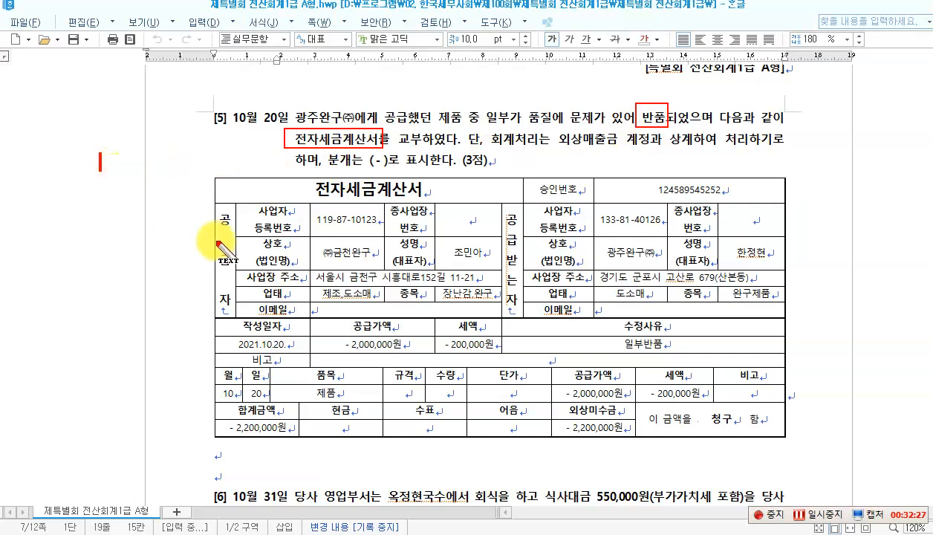
text(11)
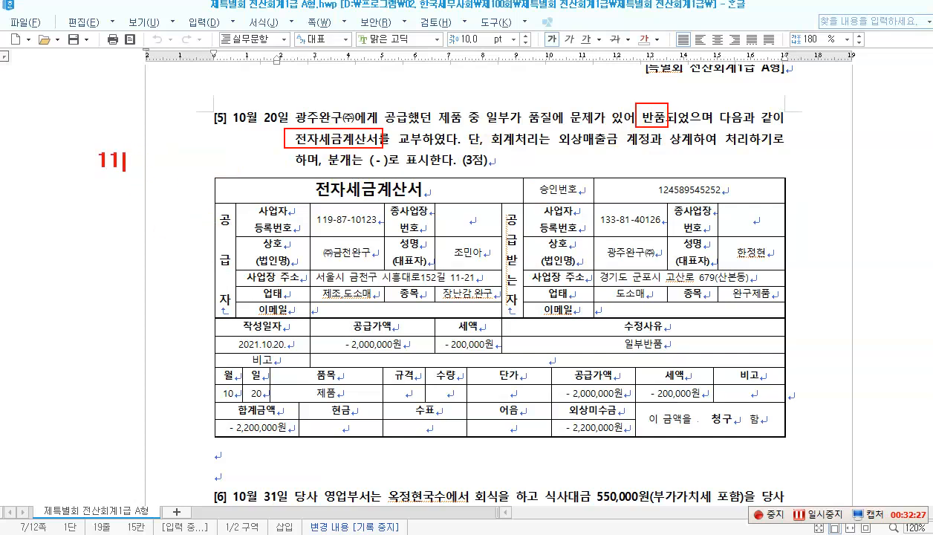
text(.)
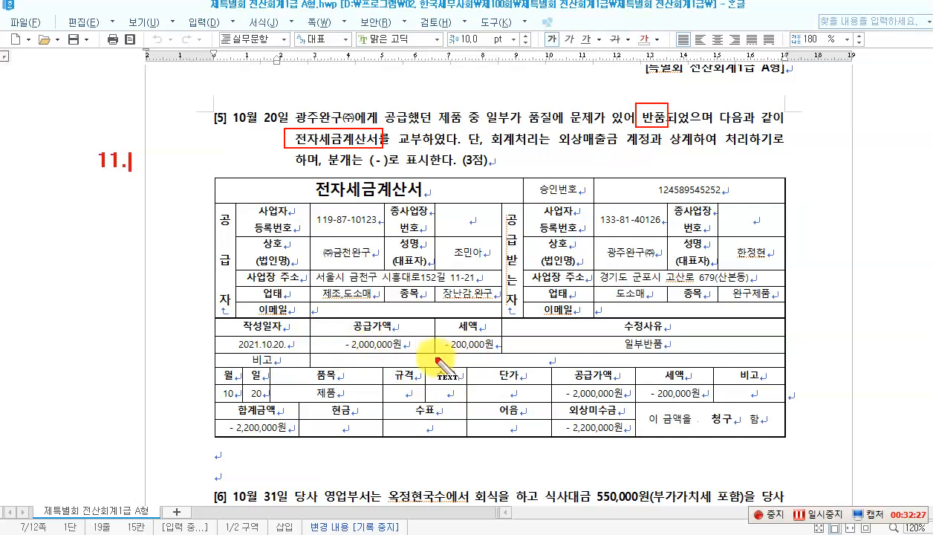
click(347, 345)
text(-)
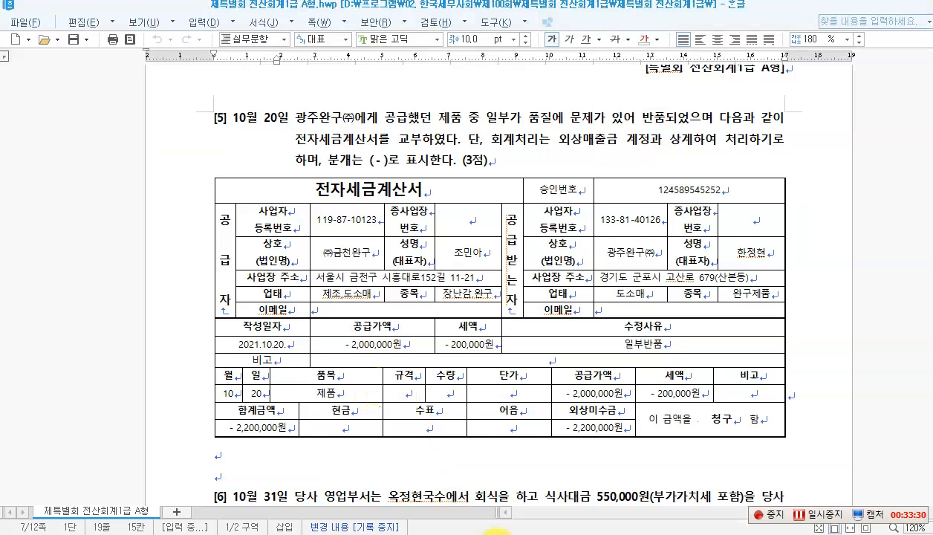
click(496, 533)
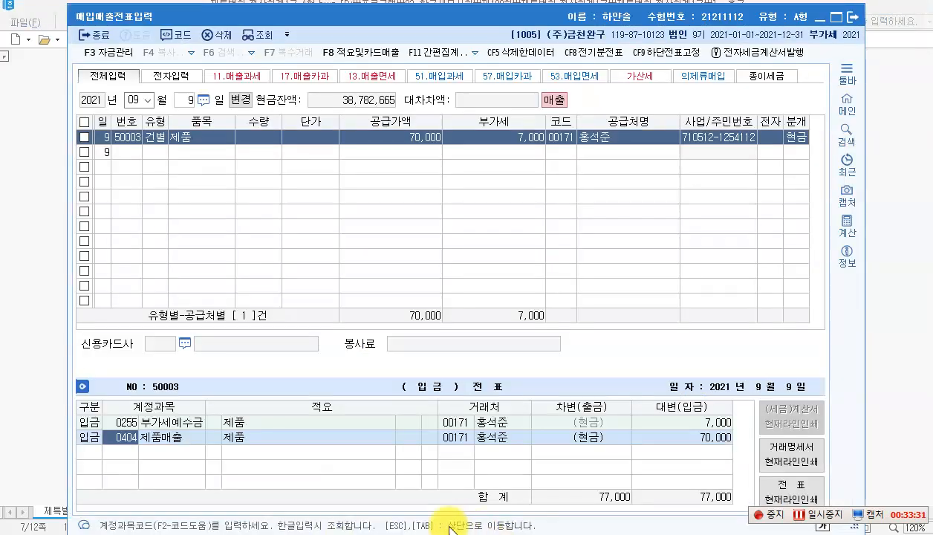
Step: Start an October 20 type 11 과세 voucher with item 반품
click(146, 99)
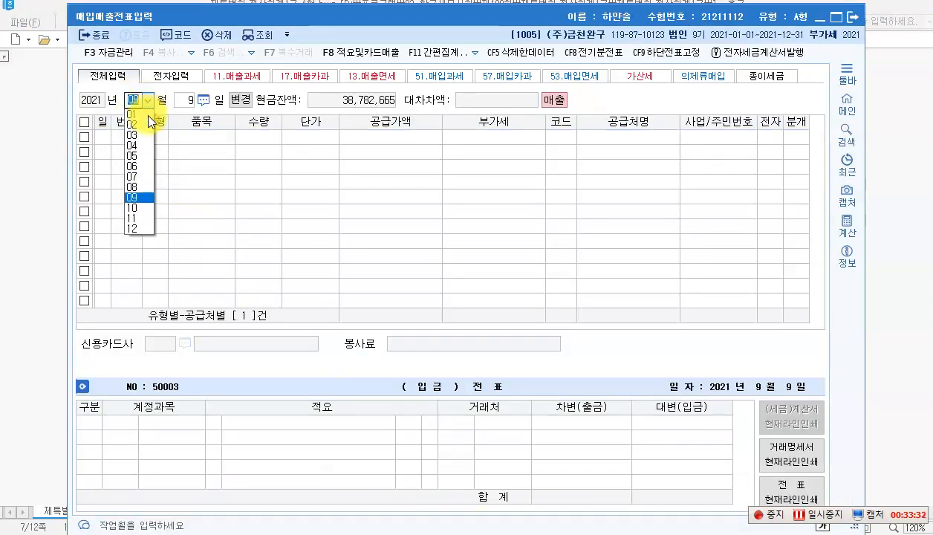
click(131, 208)
text(20)
key(Return)
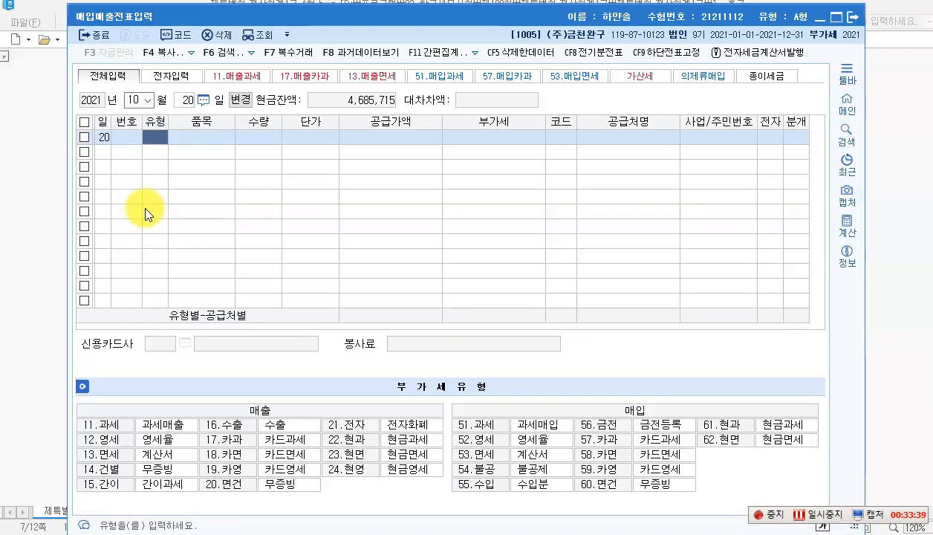
text(11)
key(Return)
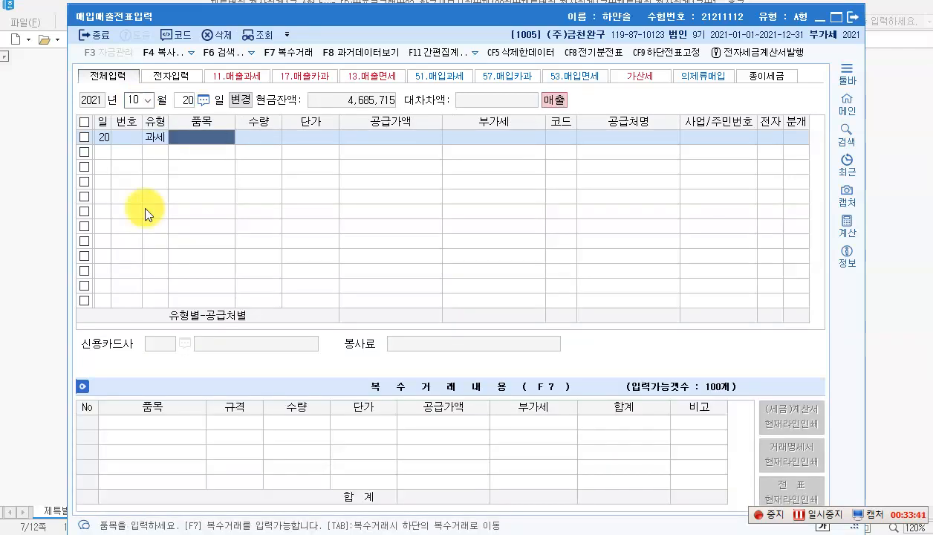
text(뭡)
text(품)
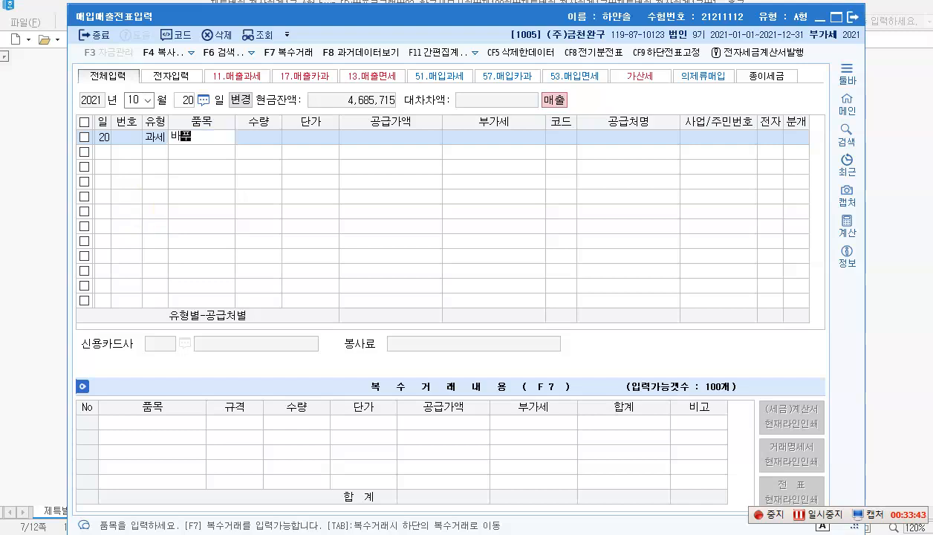
key(BackSpace)
key(BackSpace)
key(BackSpace)
key(BackSpace)
text(반품)
key(Return)
key(Return)
key(Return)
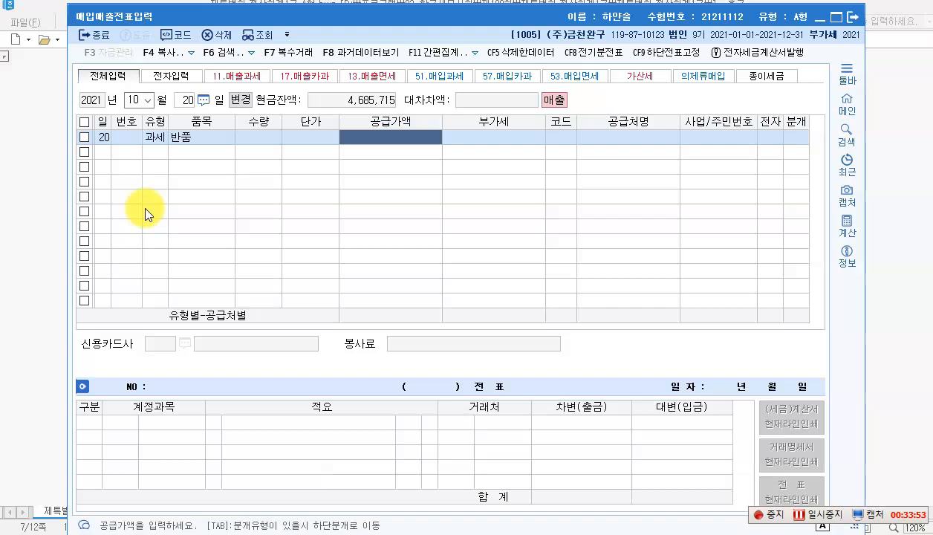
Step: Enter supply -2,000,000 for 광주완구(주), marked electronic, with journal split 2 (외상)
text(-)
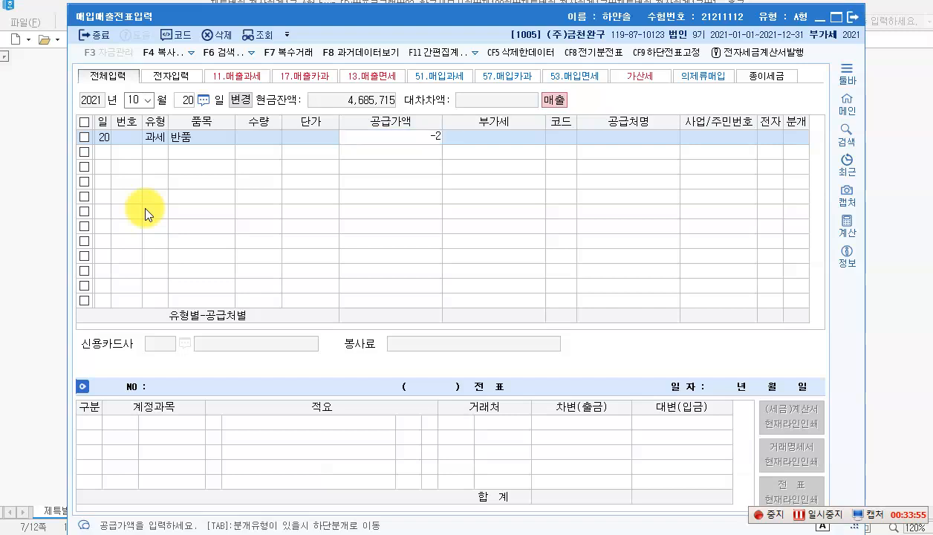
text(2,000,000)
key(Return)
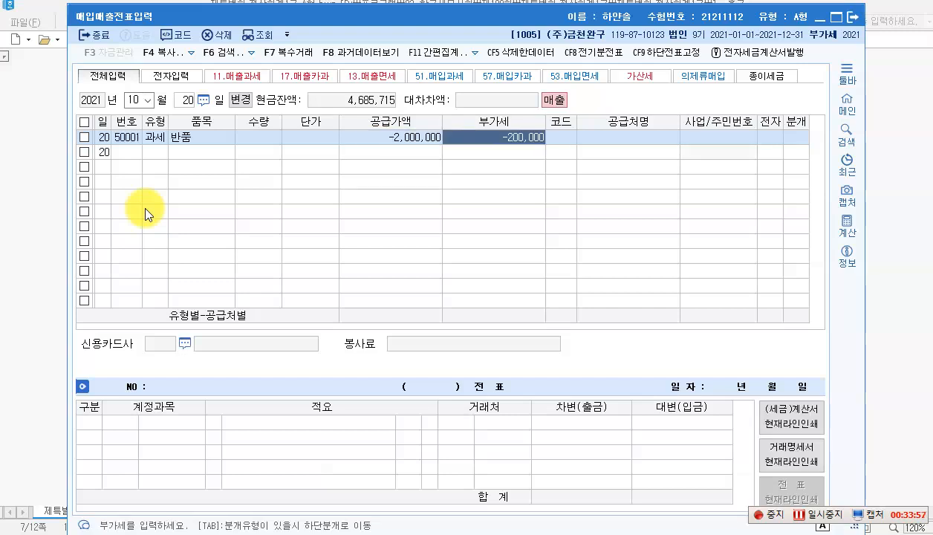
key(Return)
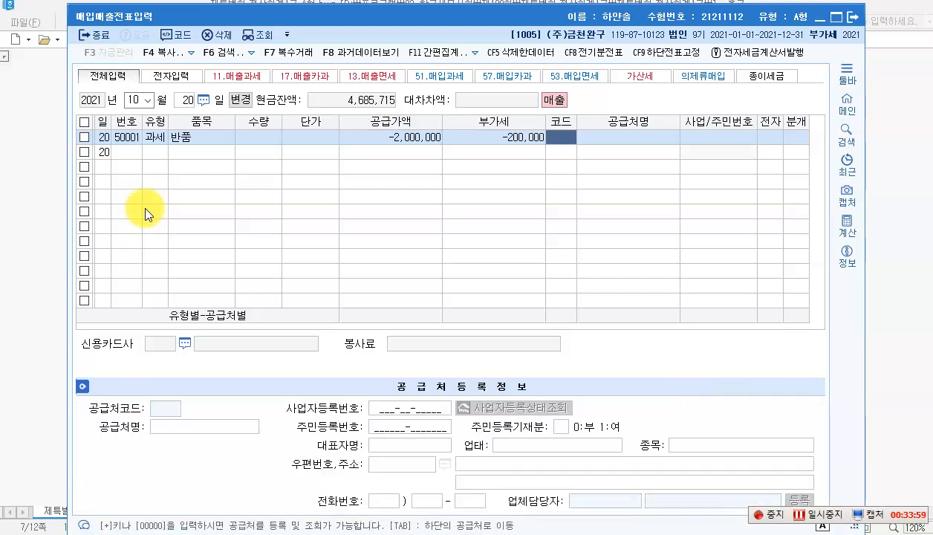
key(F2)
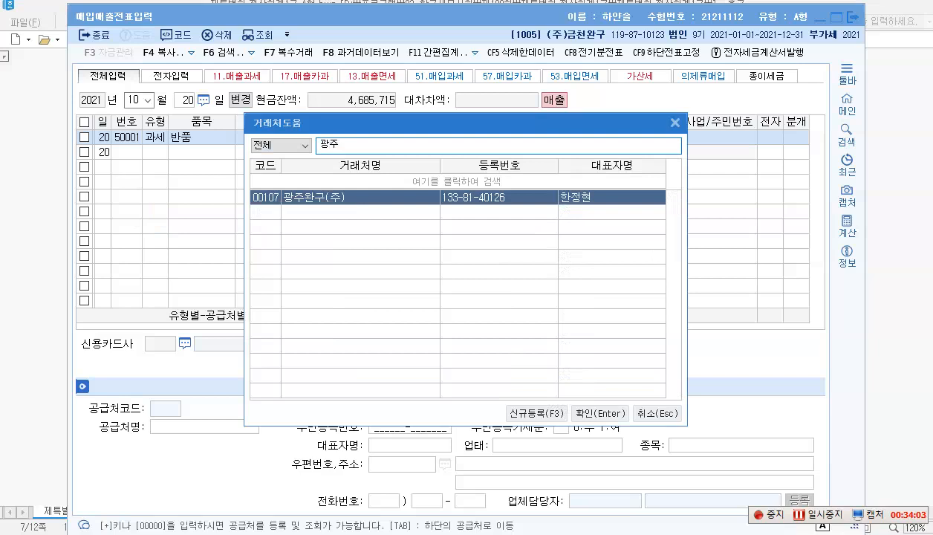
key(Return)
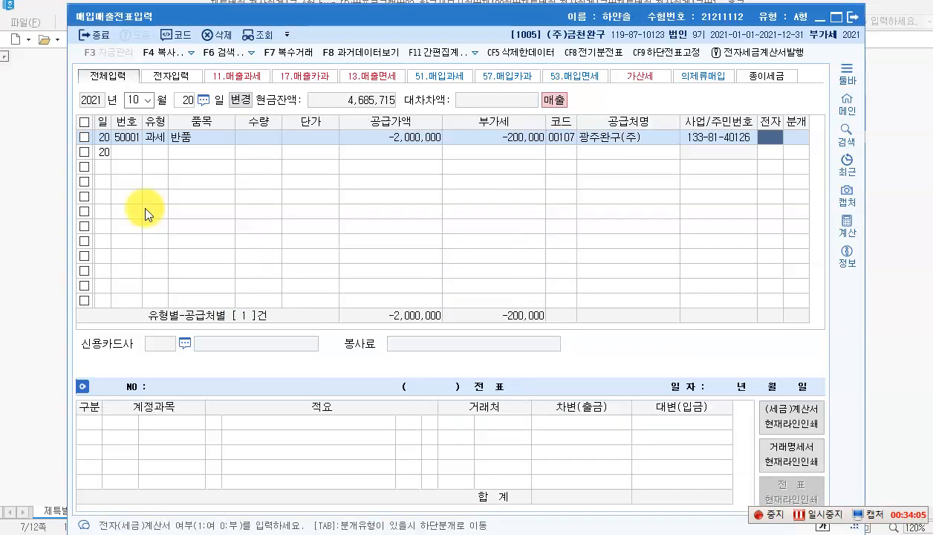
text(1)
key(Return)
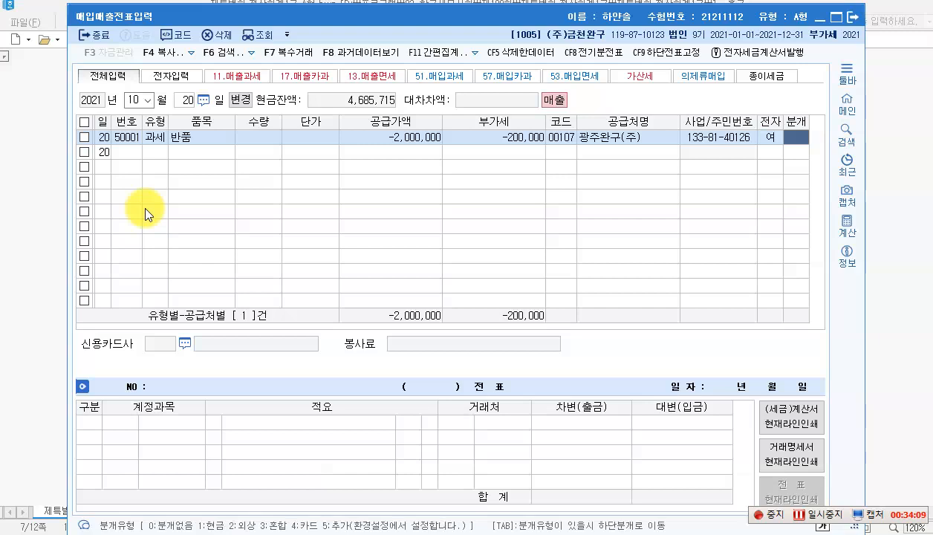
text(2)
key(Return)
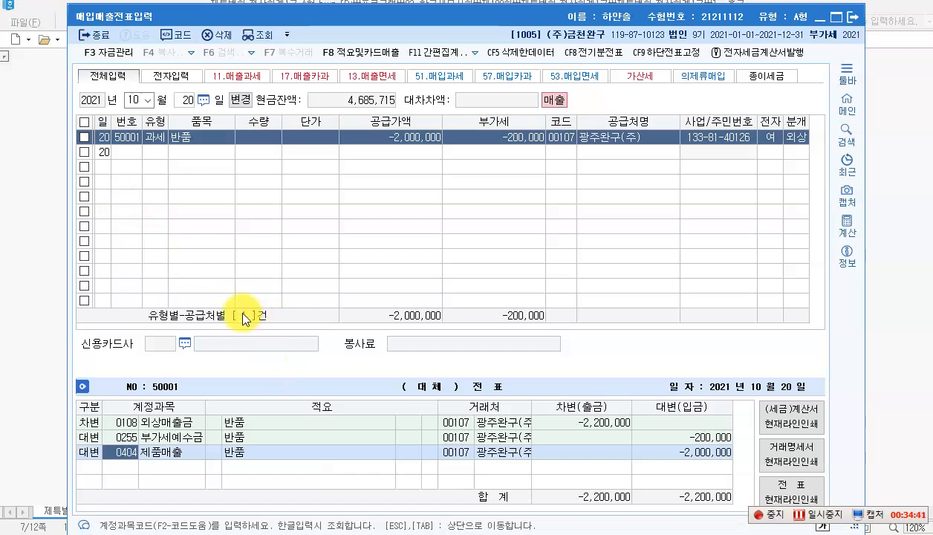
Step: Box 영업부서, the 550,000원 meal phrase and 법인카드인 현대카드로 in item [6]
click(406, 533)
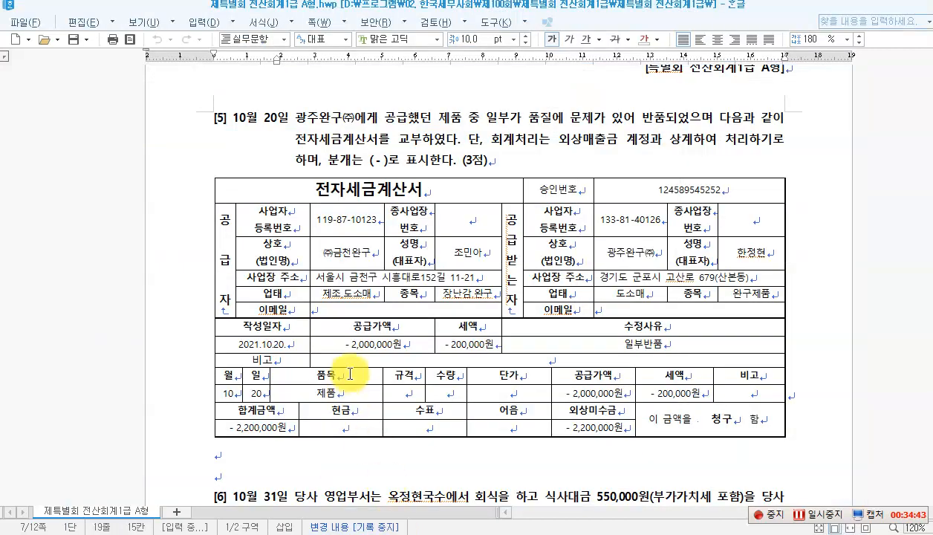
scroll(358, 378, down, 8)
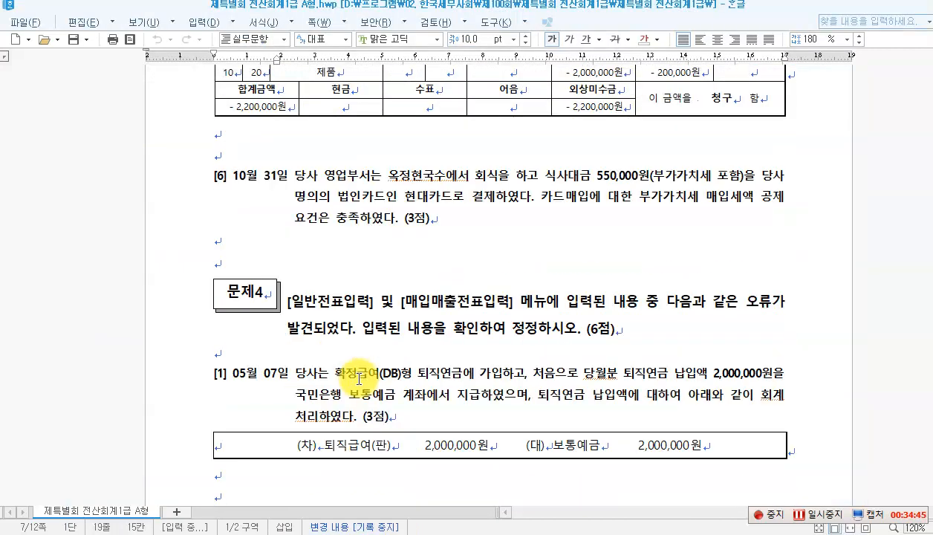
scroll(355, 375, down, 1)
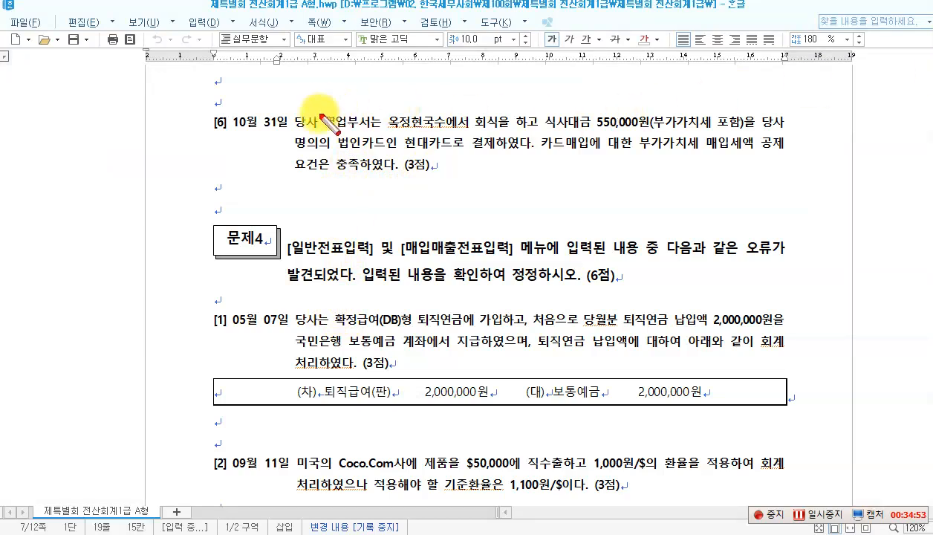
drag(319, 106, 366, 128)
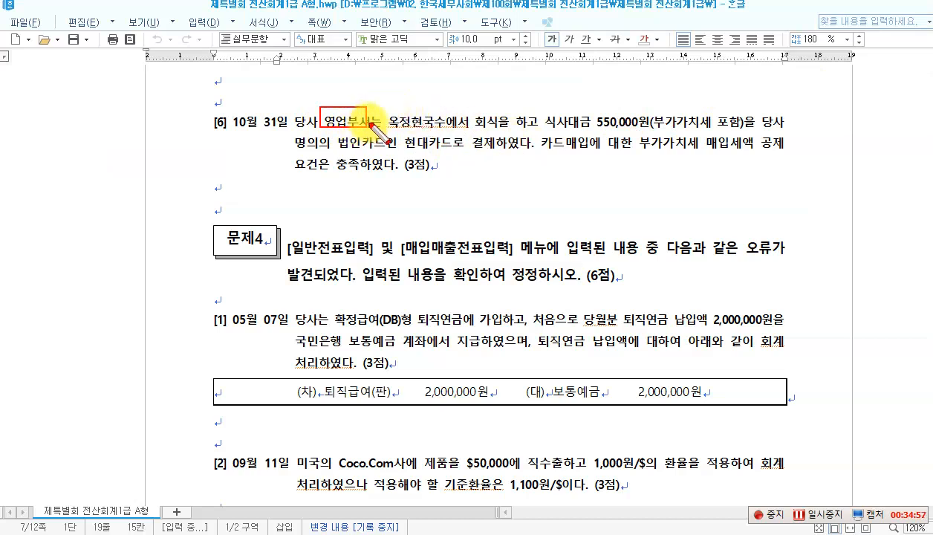
mouse_move(386, 109)
mouse_down()
mouse_move(509, 128)
mouse_move(744, 131)
mouse_up()
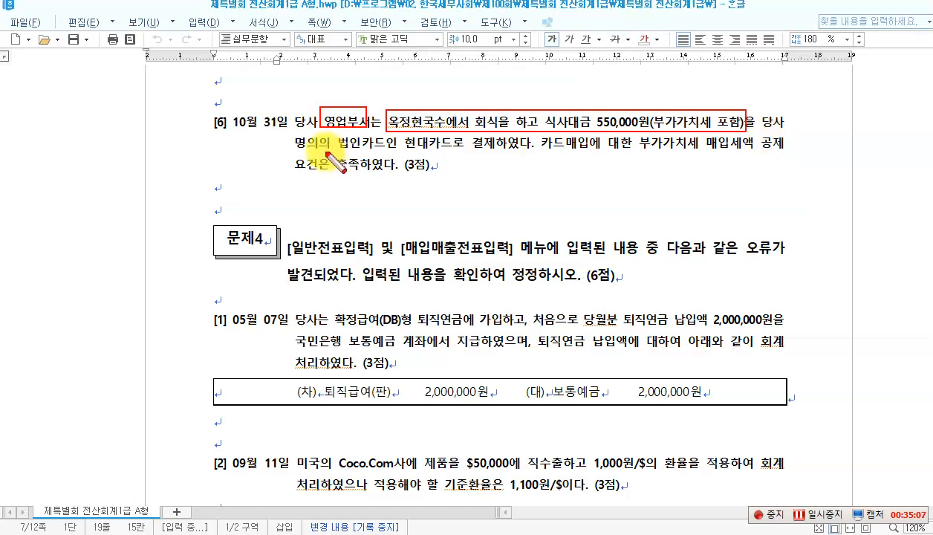
mouse_move(313, 132)
mouse_down()
mouse_move(371, 154)
mouse_move(458, 156)
mouse_up()
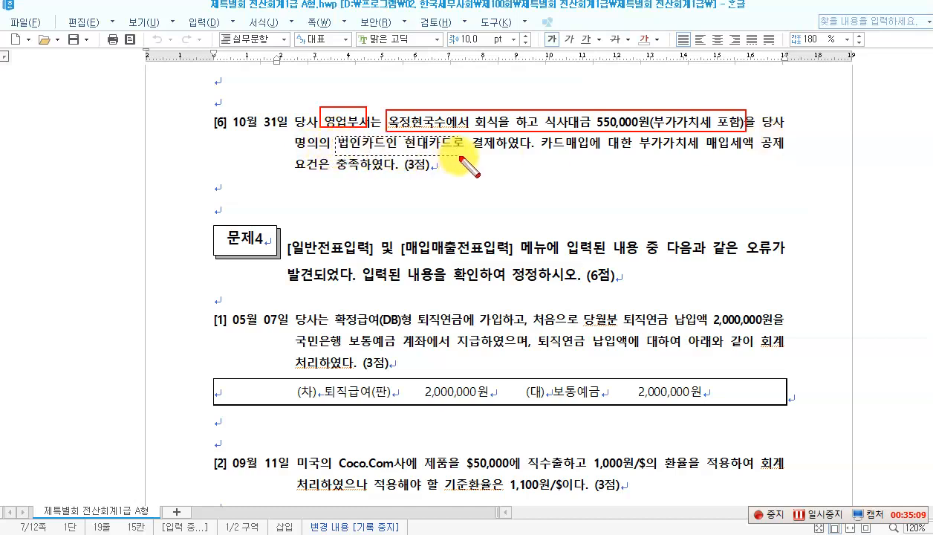
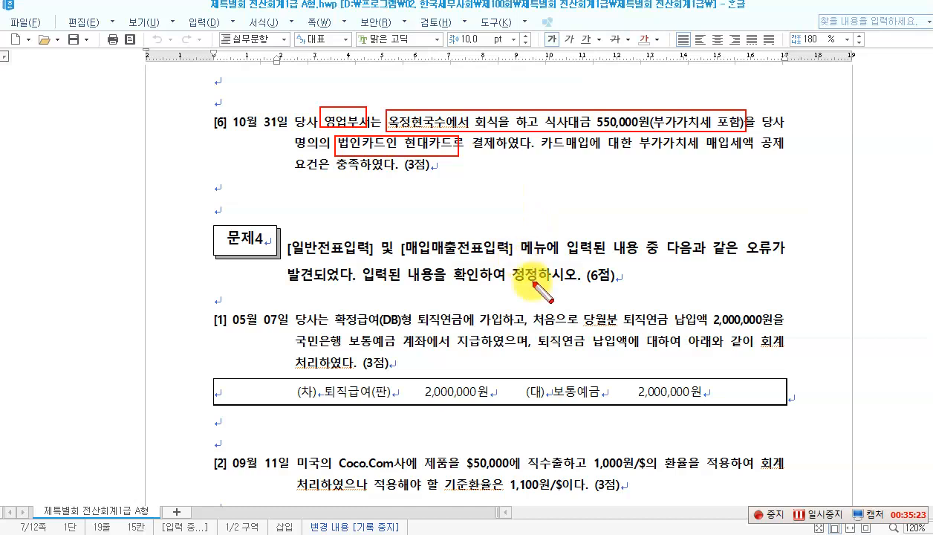
Step: Clear the pen annotations and return to the 매입매출전표입력 window
key(Escape)
click(480, 534)
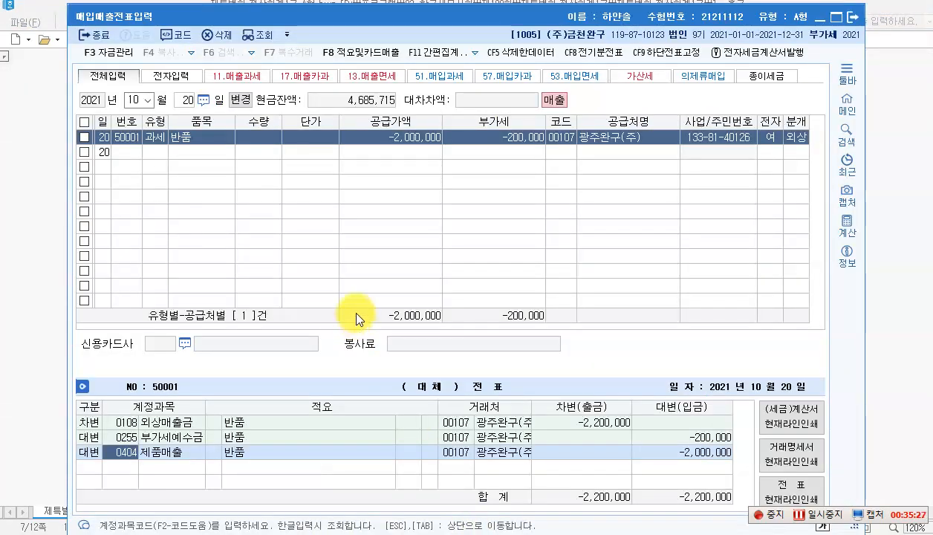
Step: Start an October 31 type 57 카과 voucher with item 영업부회식
click(191, 102)
text(31)
key(Return)
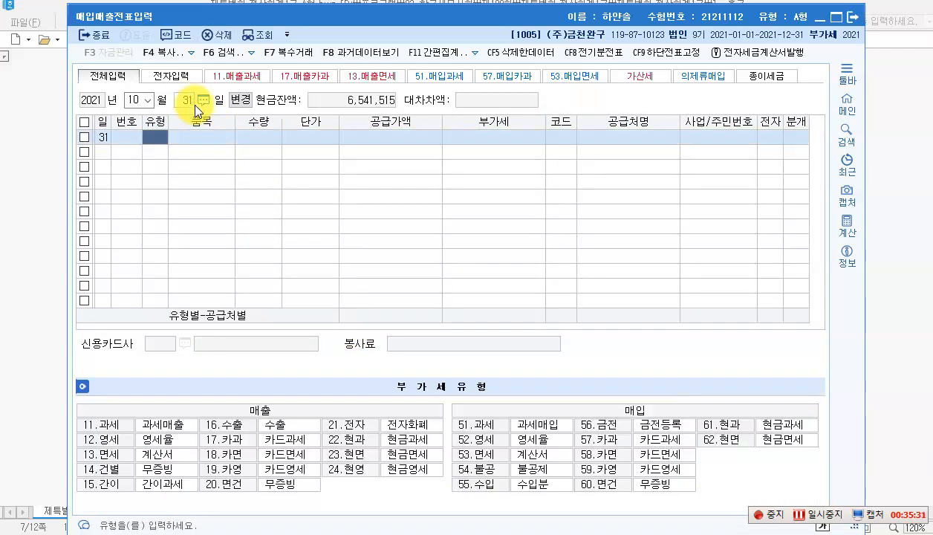
text(57)
key(Return)
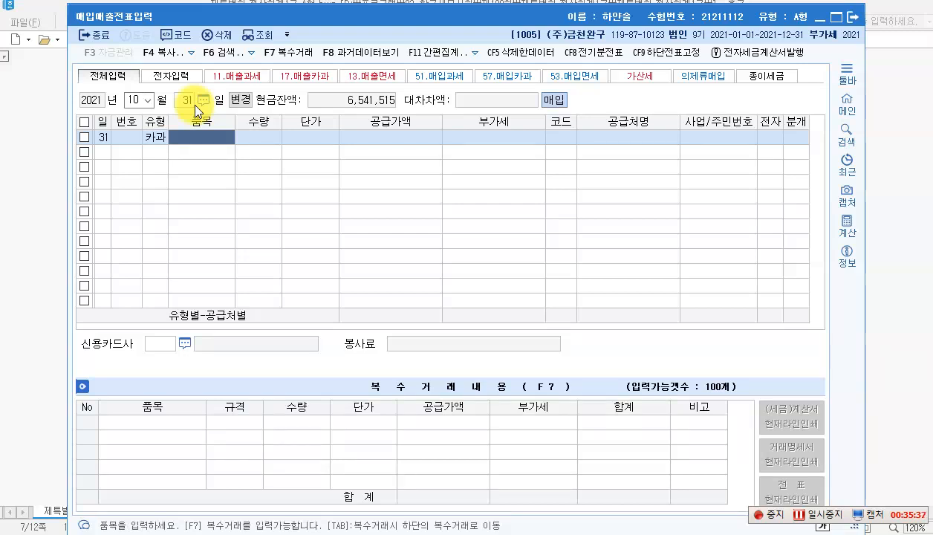
text(회식)
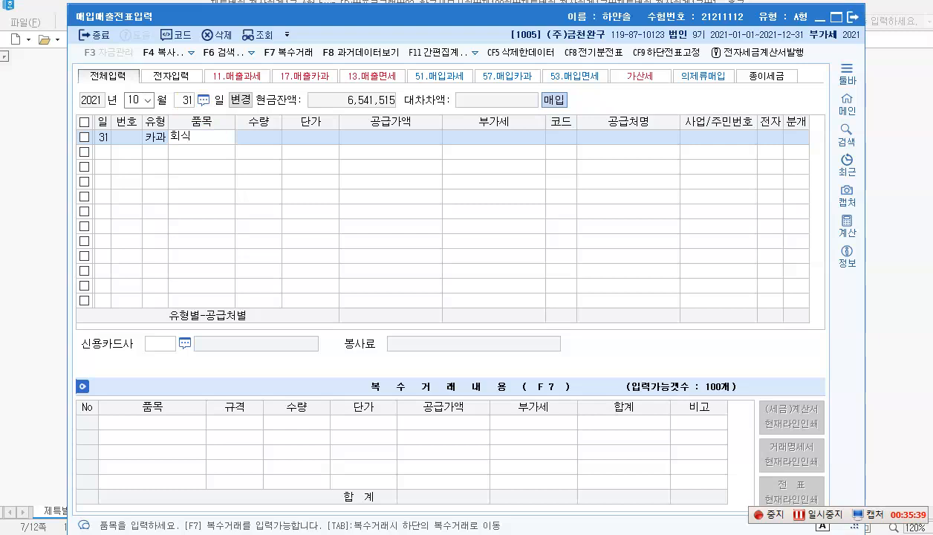
key(BackSpace)
key(BackSpace)
key(BackSpace)
key(BackSpace)
text(영업부회식)
key(Return)
key(Return)
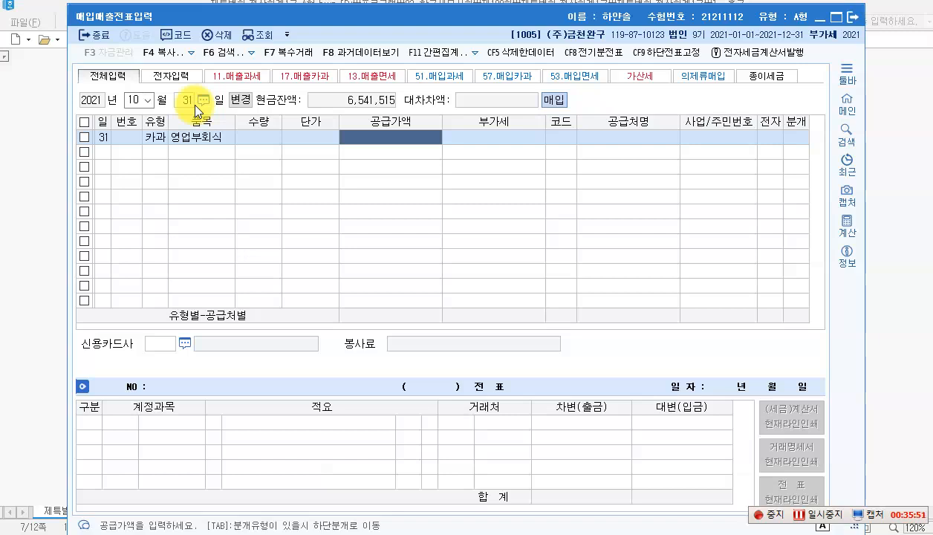
Step: Enter 550,000 (500,000 plus 50,000 VAT) from 옥정현국수, paid with 현대카드(법인)
text(550,000)
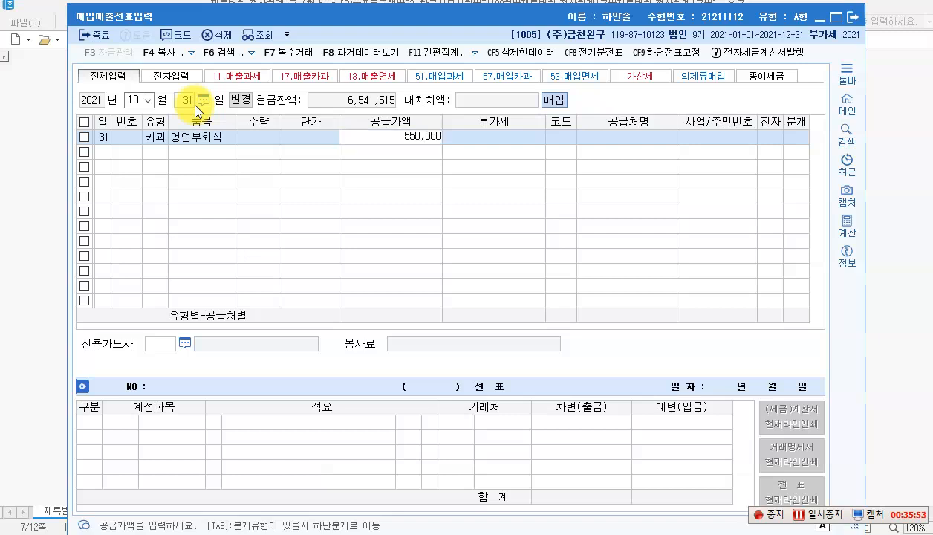
key(Return)
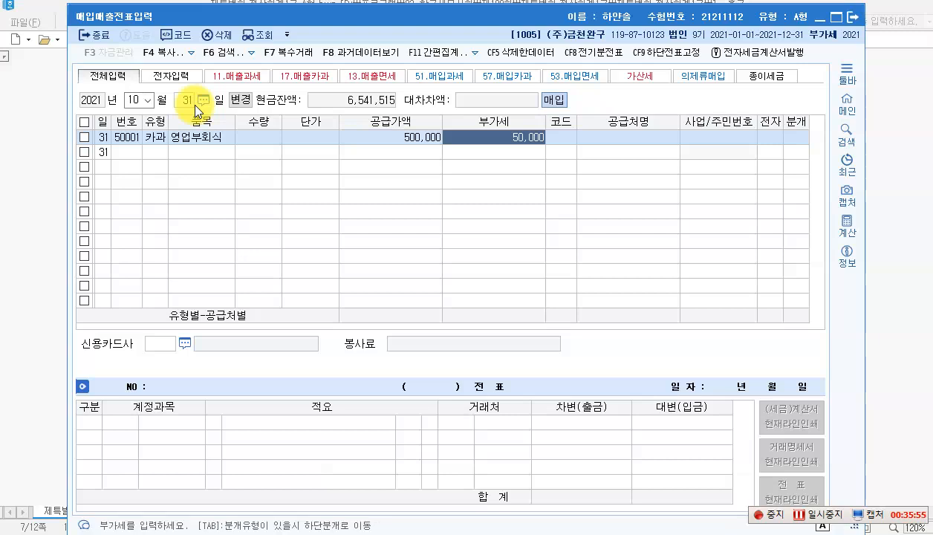
key(Return)
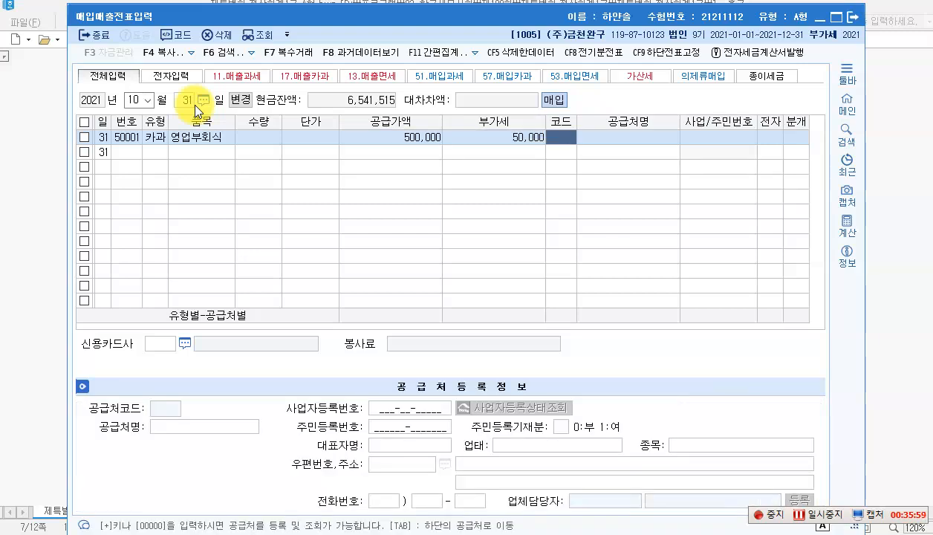
text(옥)
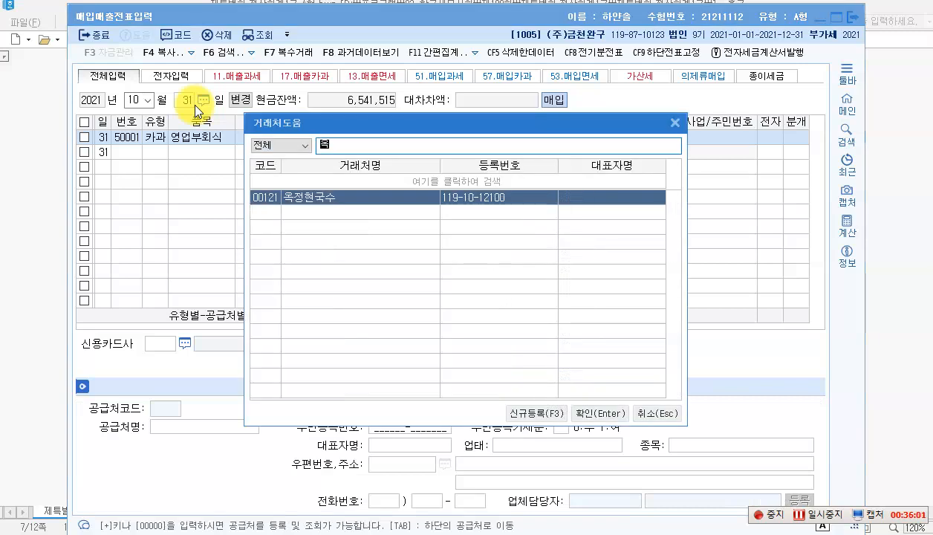
key(Return)
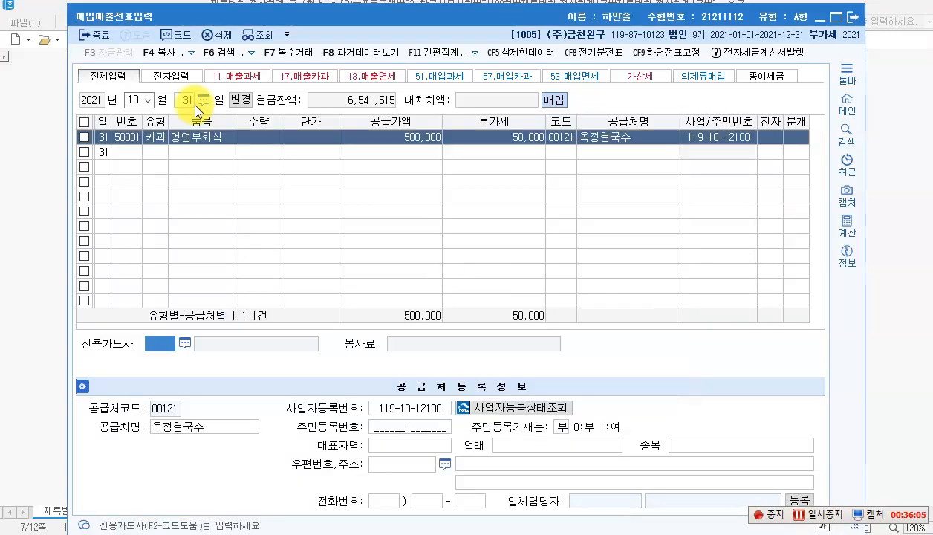
key(F2)
text(현대)
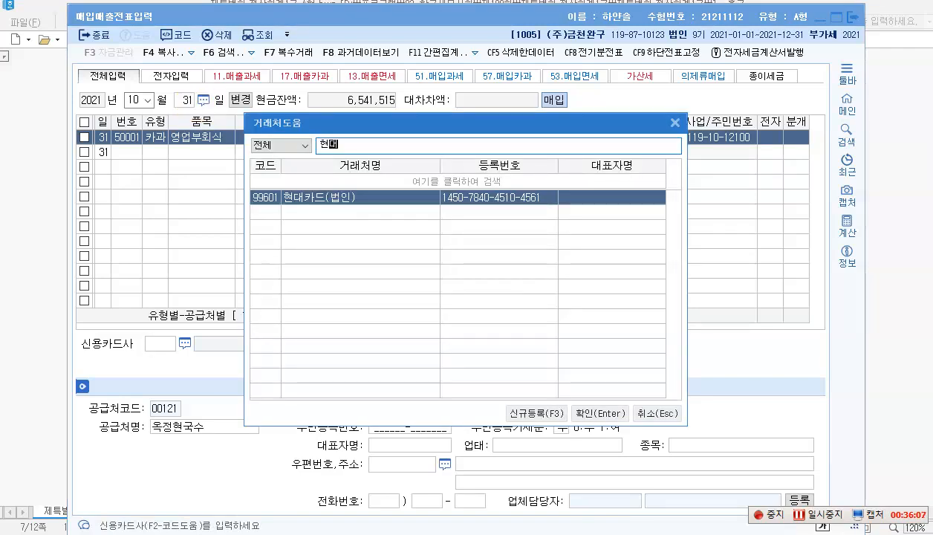
key(Return)
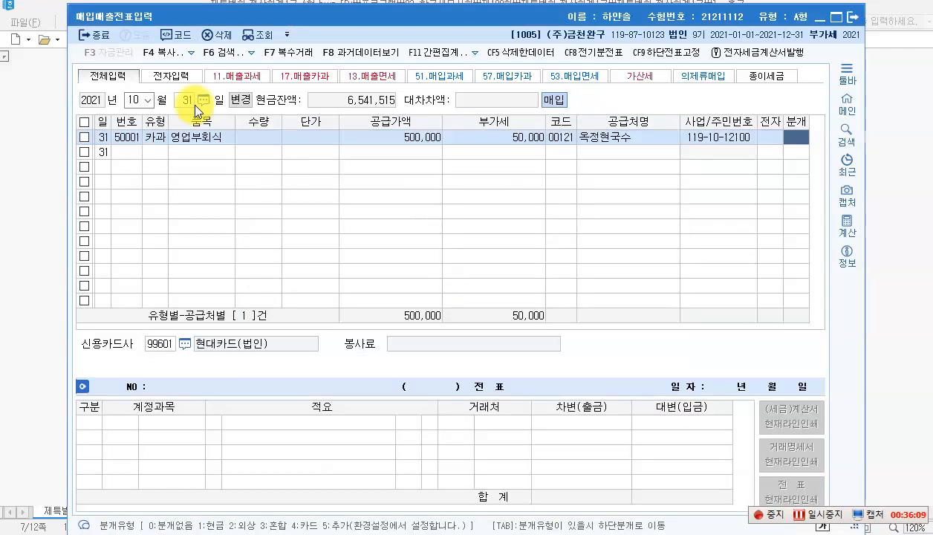
Step: Use journal type 4 (카드) and debit account 0811 복리후생비
text(4)
key(Return)
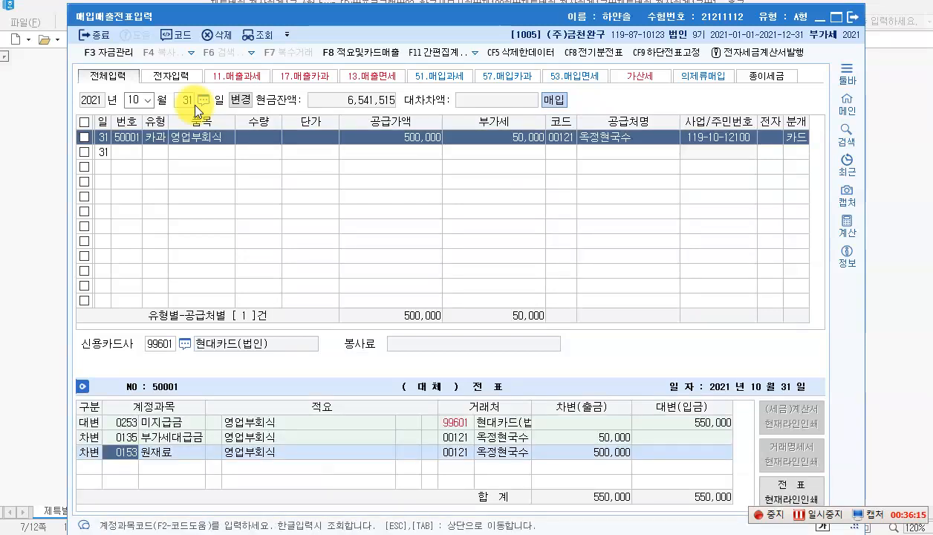
text(8)
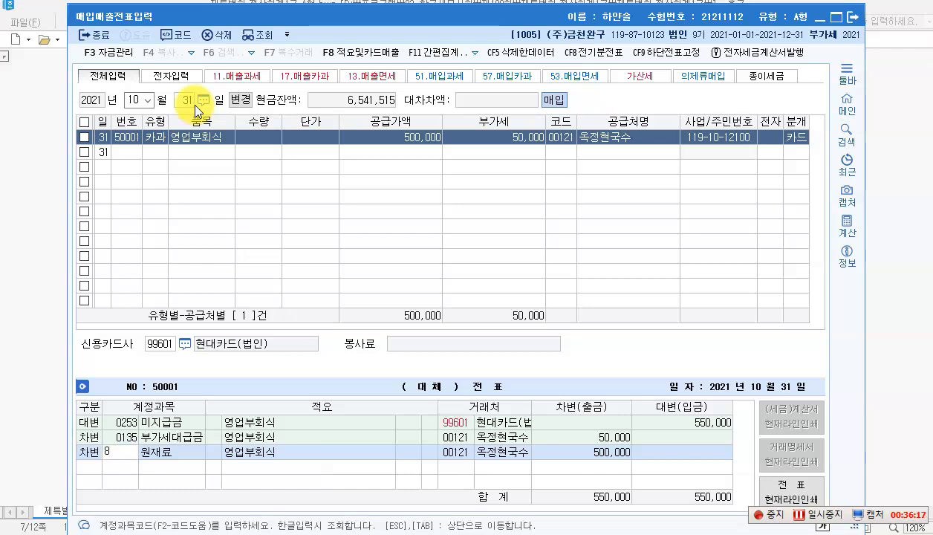
text(11)
key(Return)
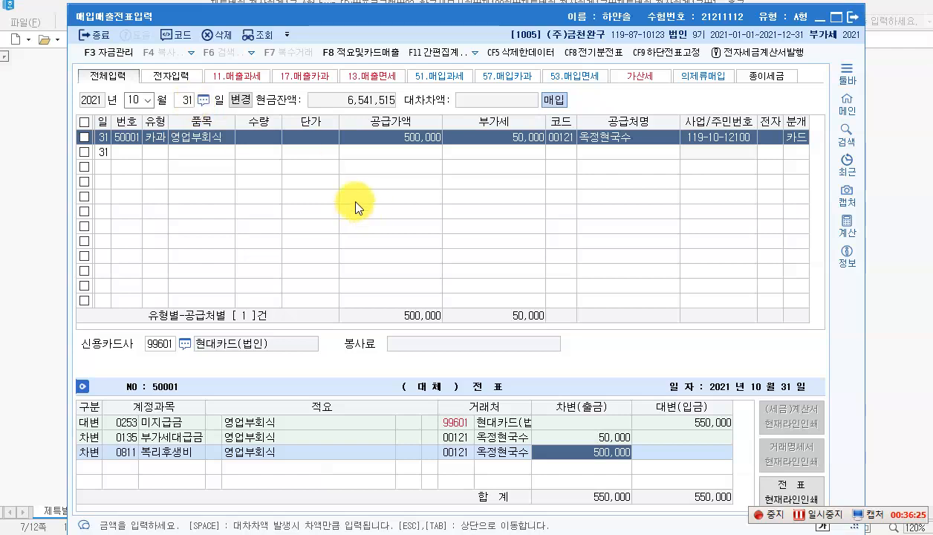
click(404, 533)
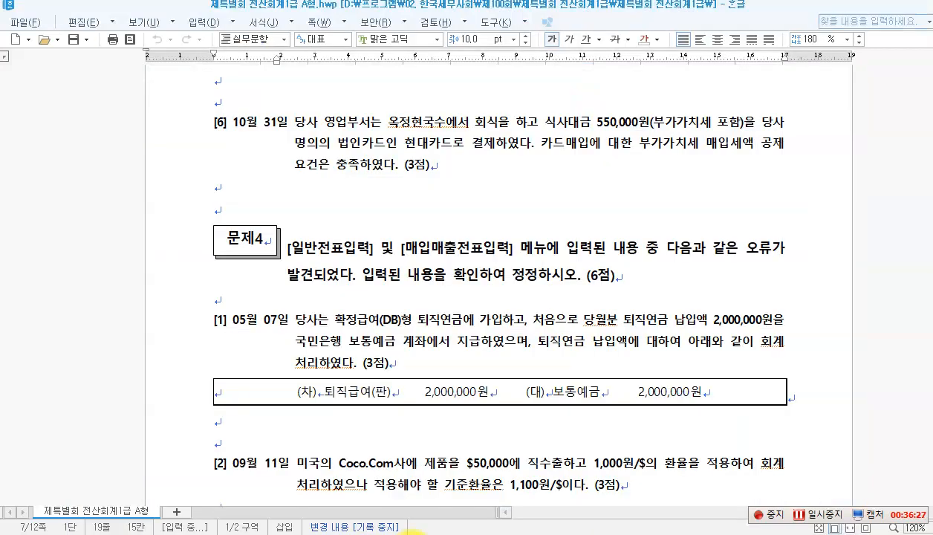
scroll(367, 332, down, 3)
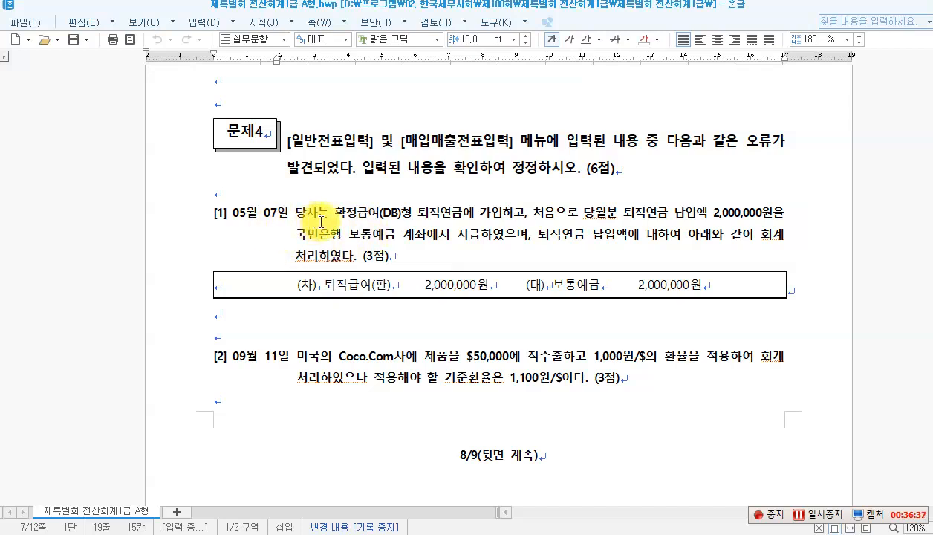
click(510, 221)
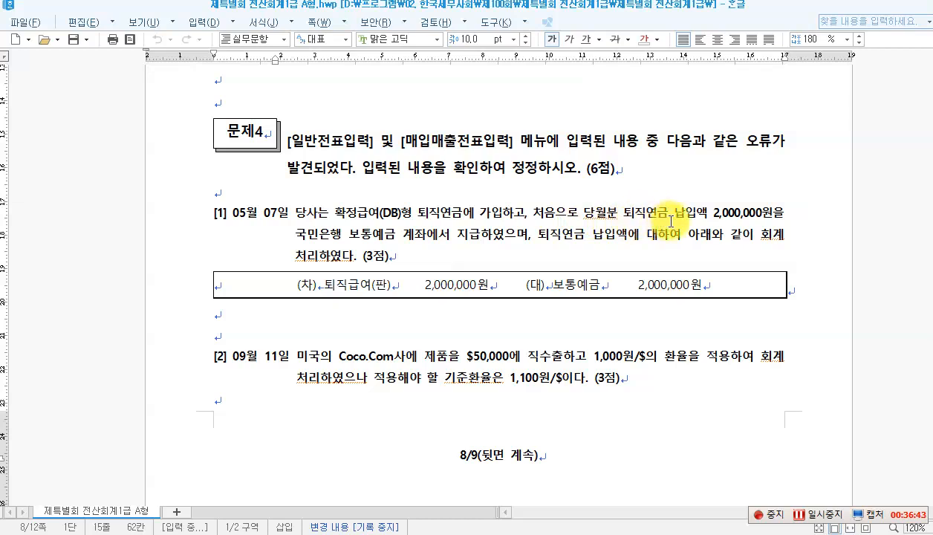
drag(712, 215, 768, 215)
click(347, 242)
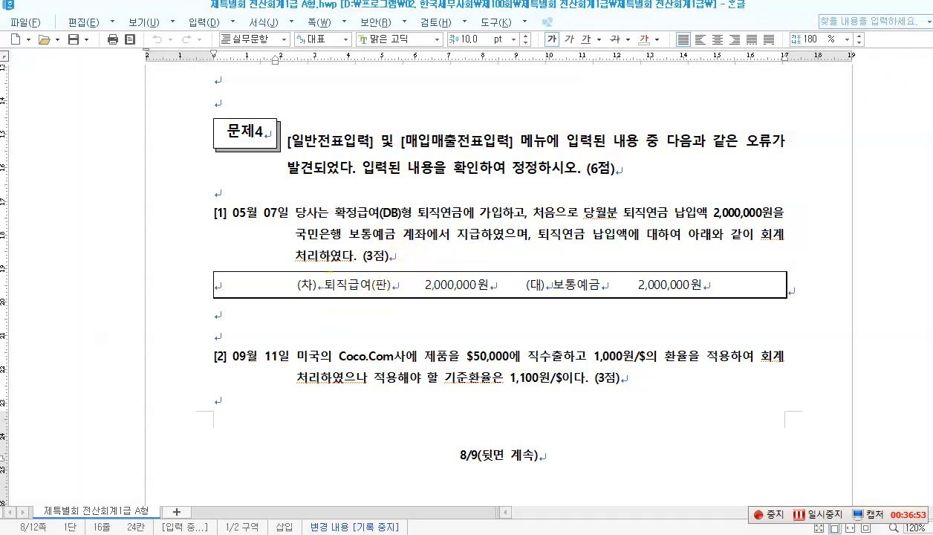
Step: Write boxed red margin labels 확정급여형(DB) and 확정기여형(DC) beside 문제4 [1]
click(54, 215)
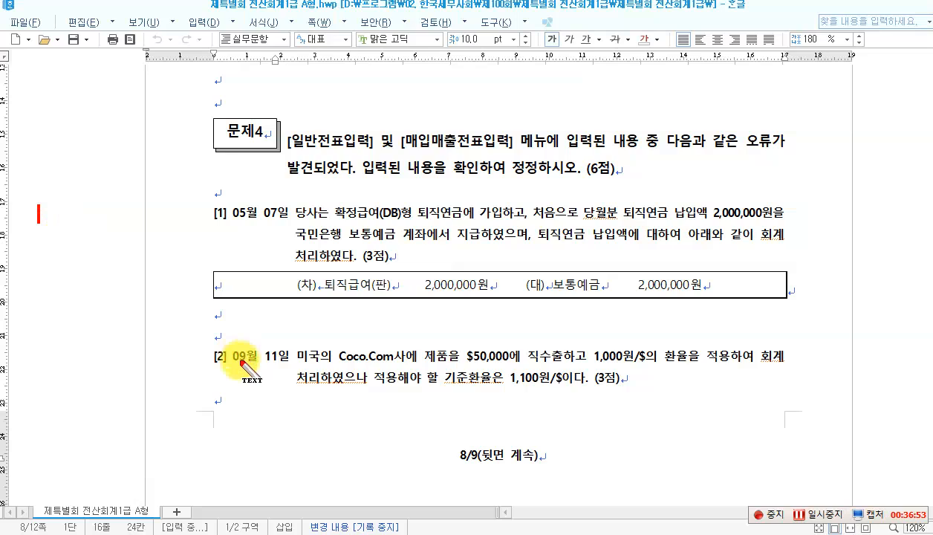
text(노)
key(BackSpace)
text(ghkr)
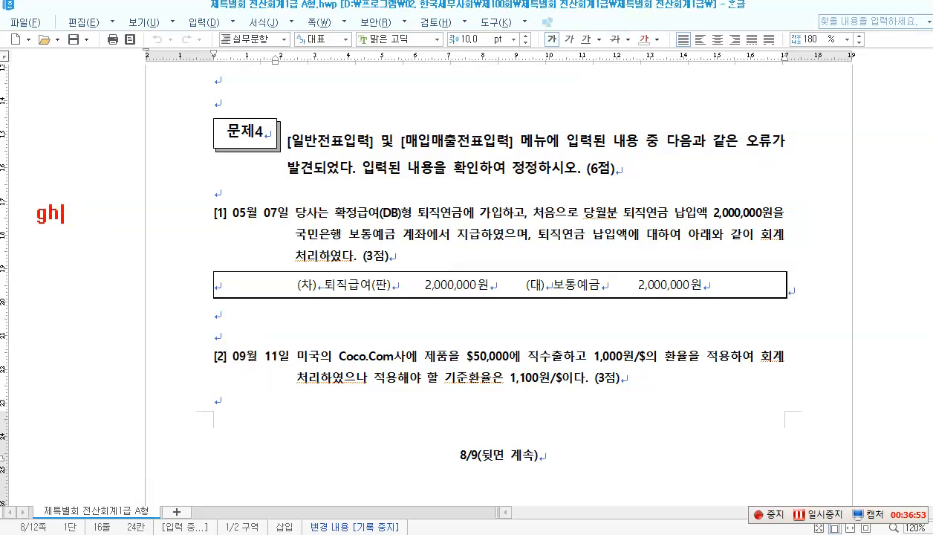
key(BackSpace)
key(BackSpace)
key(BackSpace)
key(BackSpace)
text(확정)
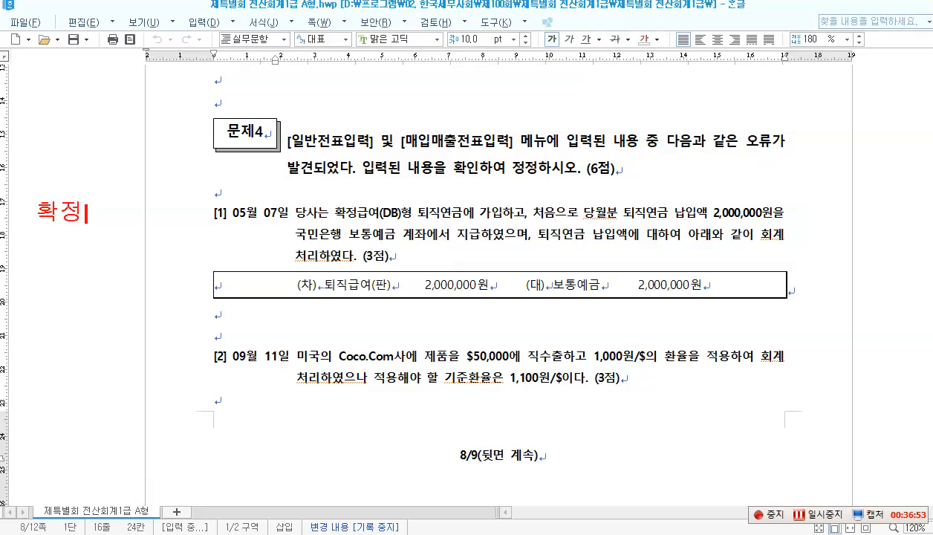
text(급여형)
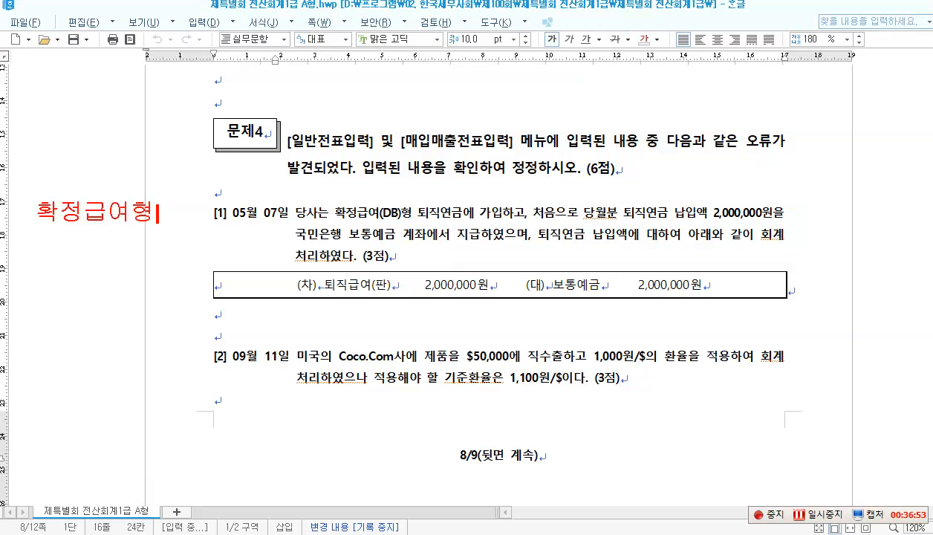
text((DB))
key(Return)
key(Return)
key(Return)
key(Return)
key(Return)
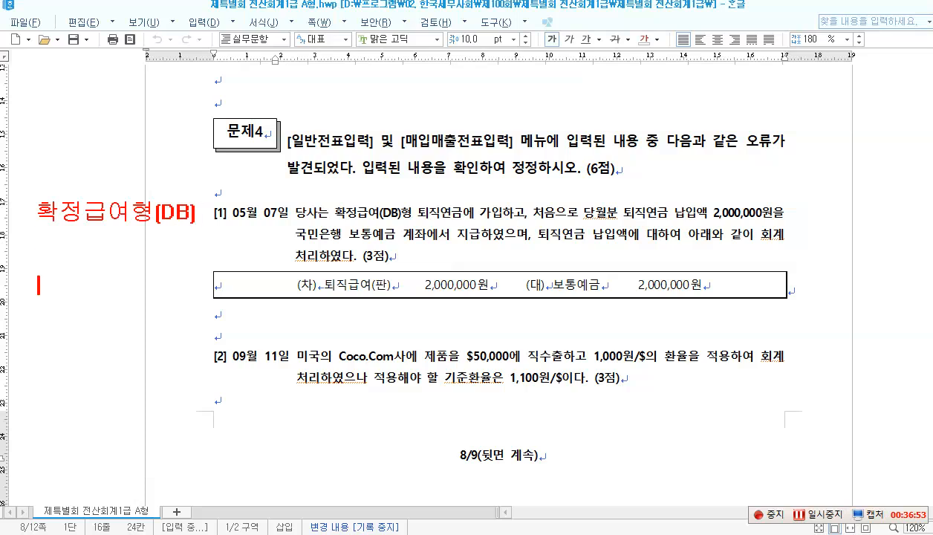
text(확정깅여)
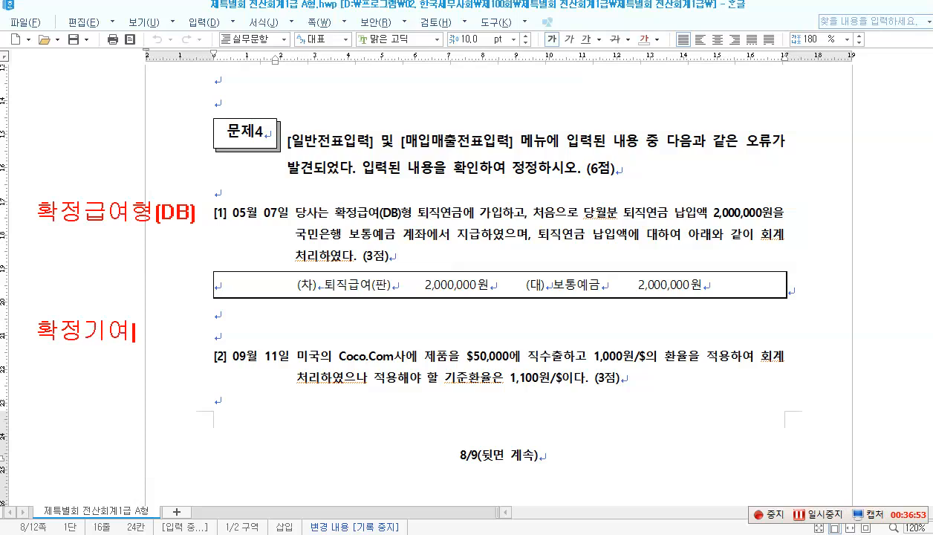
text(형()
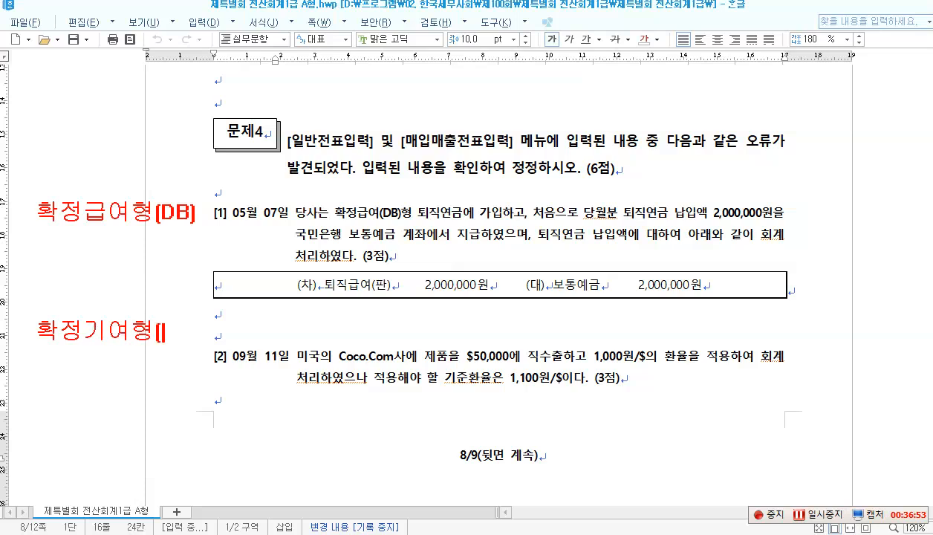
text(DC)
text(])
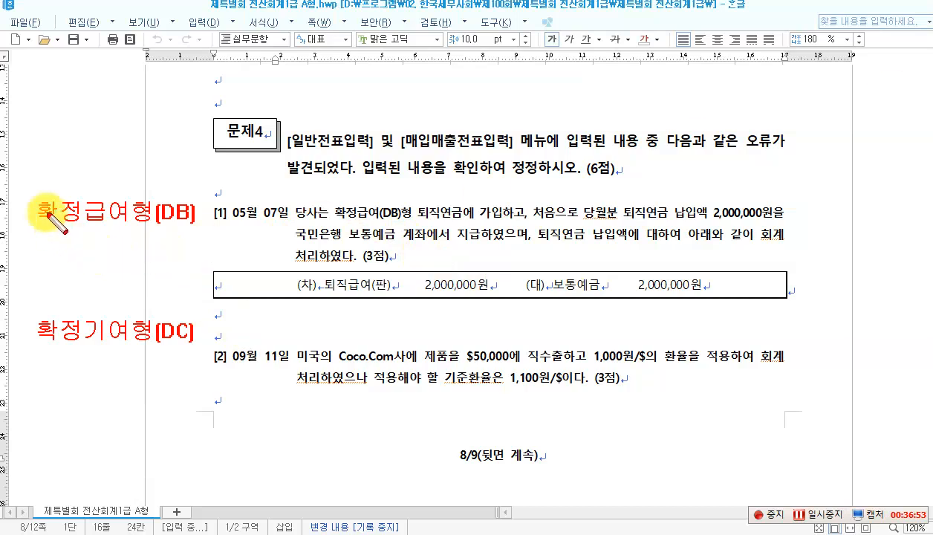
drag(32, 196, 208, 224)
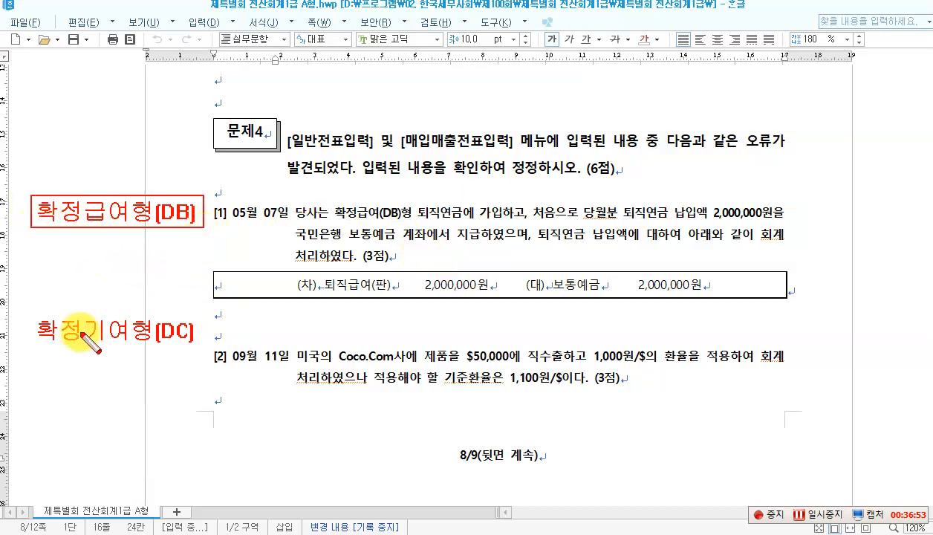
drag(29, 313, 200, 349)
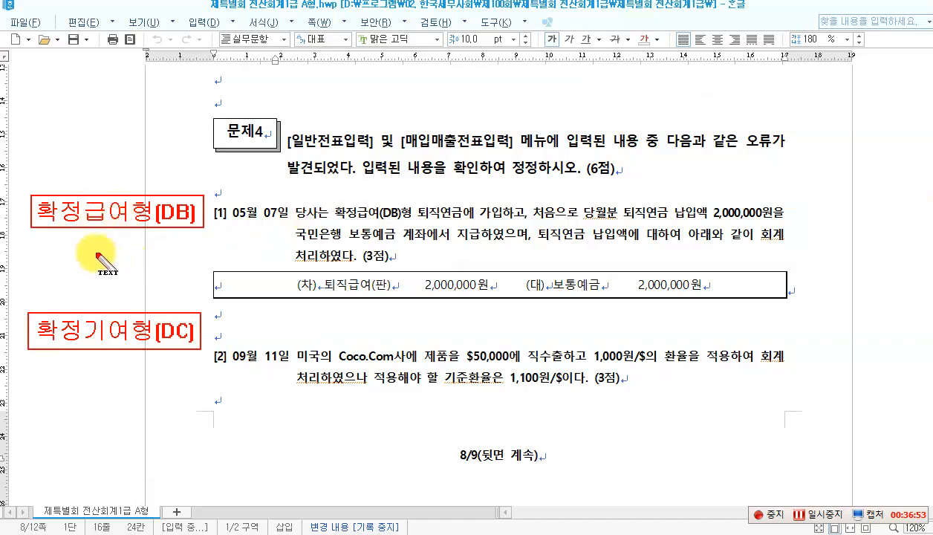
drag(82, 242, 82, 258)
Step: Note the DB entry: (차) 퇴직연금운용자산 2,000,000 (대) 보통예금 2,000,000
text((ck)
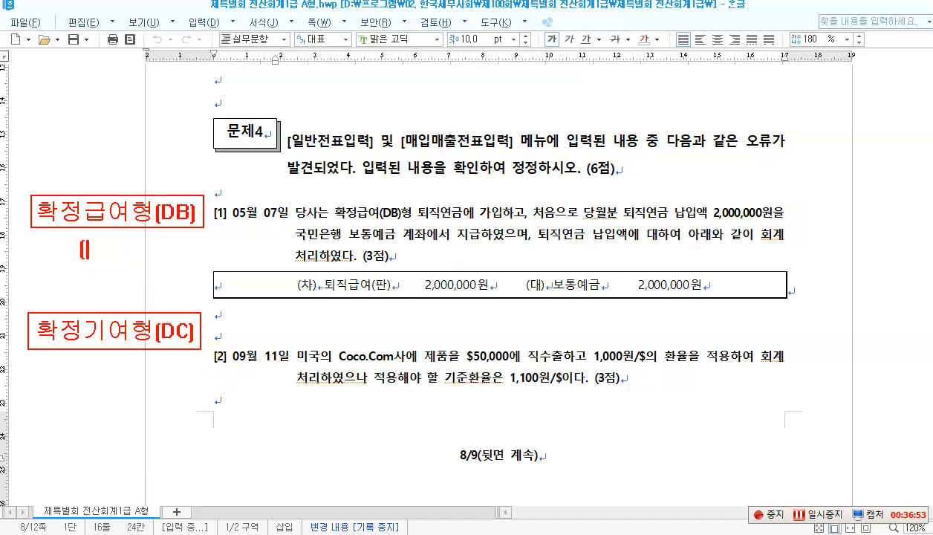
key(BackSpace)
key(BackSpace)
text(ck)
key(BackSpace)
key(BackSpace)
text(차) 퇴)
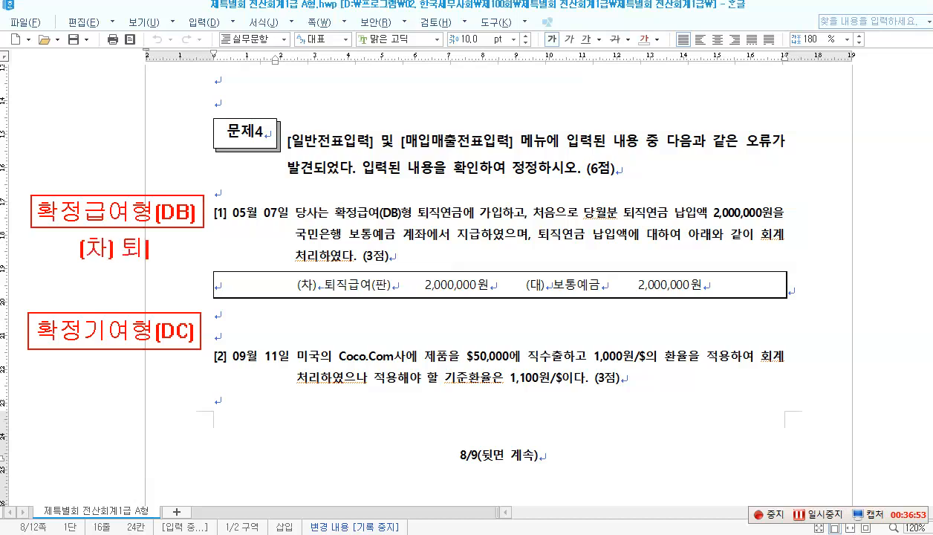
text(직연금운용)
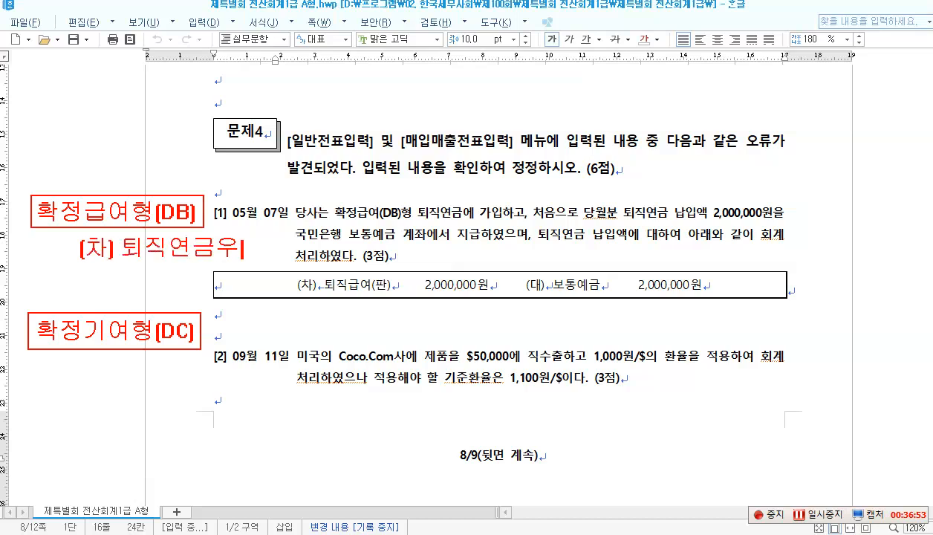
key(ctrl+z)
text(자산)
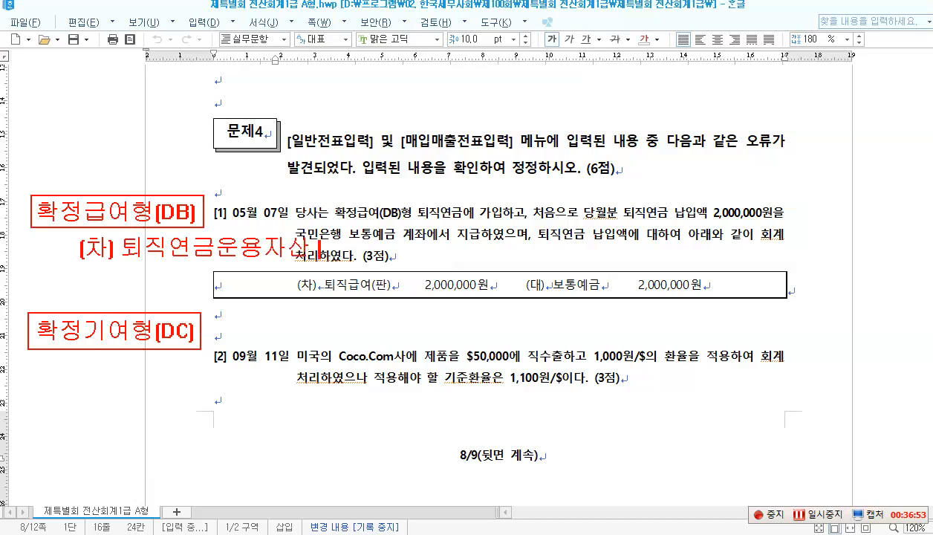
text( 2,000,000)
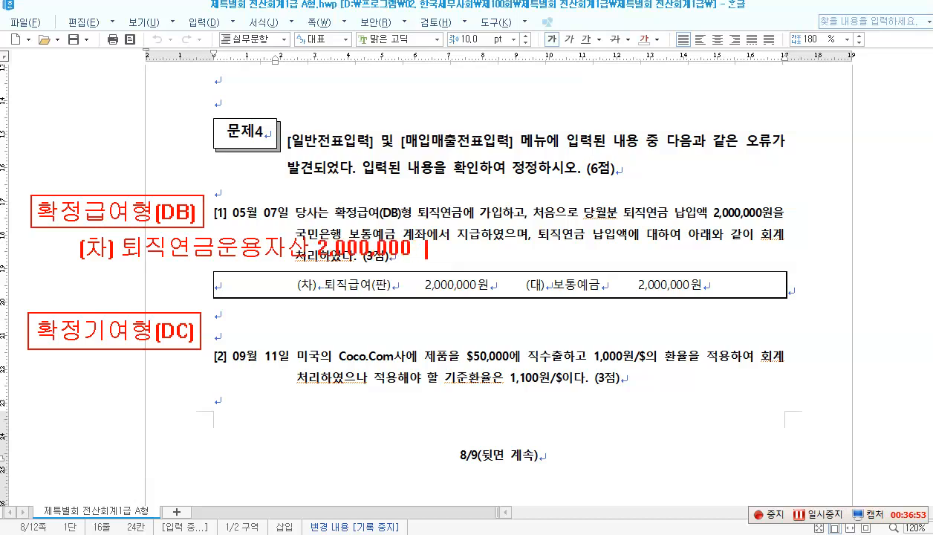
text(  [재)
key(BackSpace)
key(BackSpace)
text(대)
key(BackSpace)
text(대) 보토)
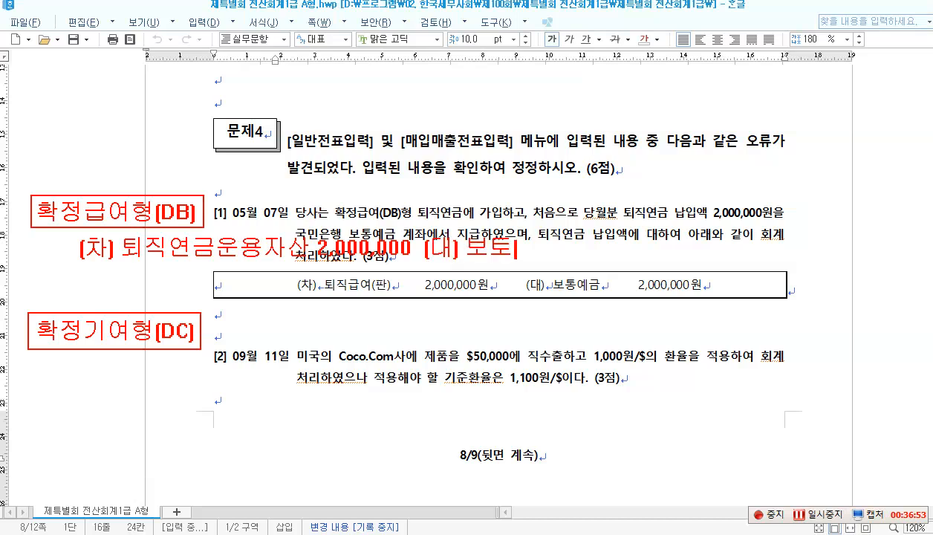
text(ㅇ예금 )
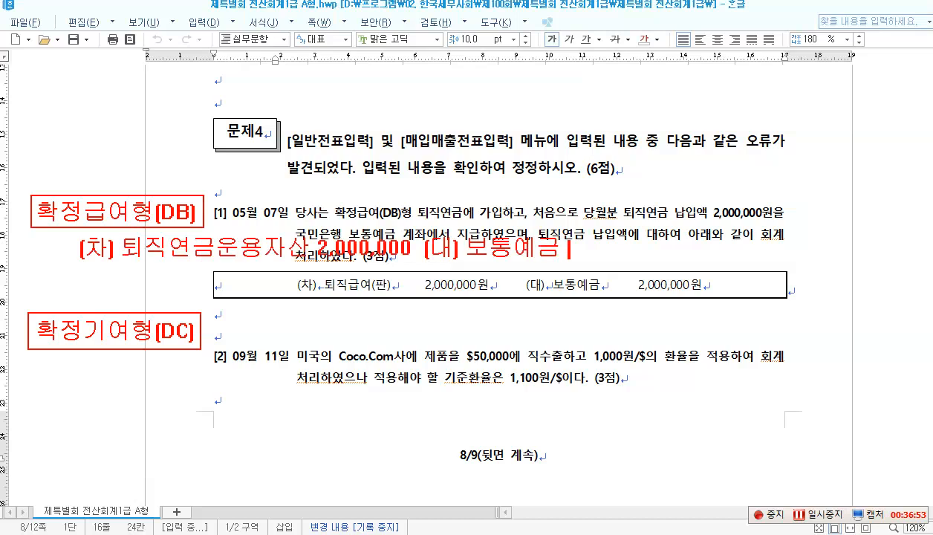
text(2,000,)
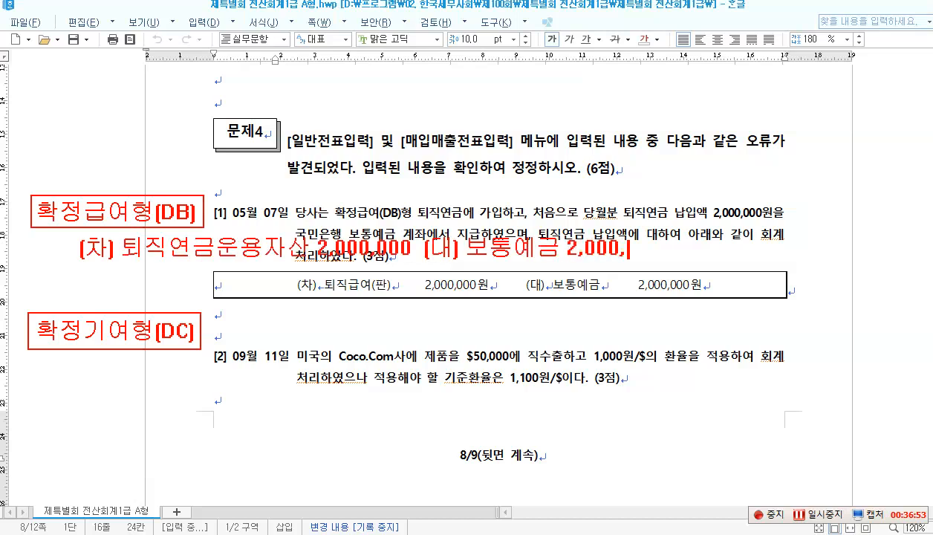
text(000)
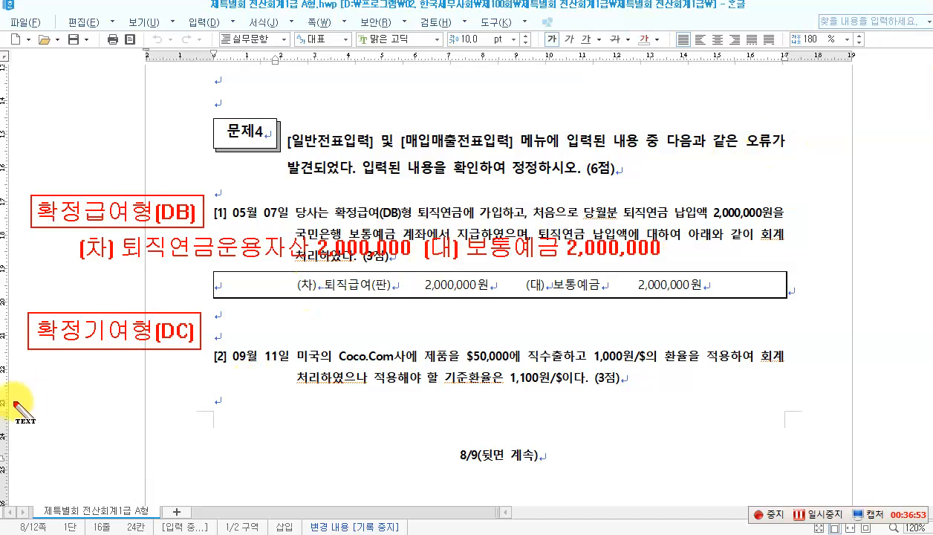
Step: Note the DC entry 퇴직급여[제] 1,000,000 and 퇴직급여[판] 1,000,000, boxing key phrases
click(83, 394)
text(()
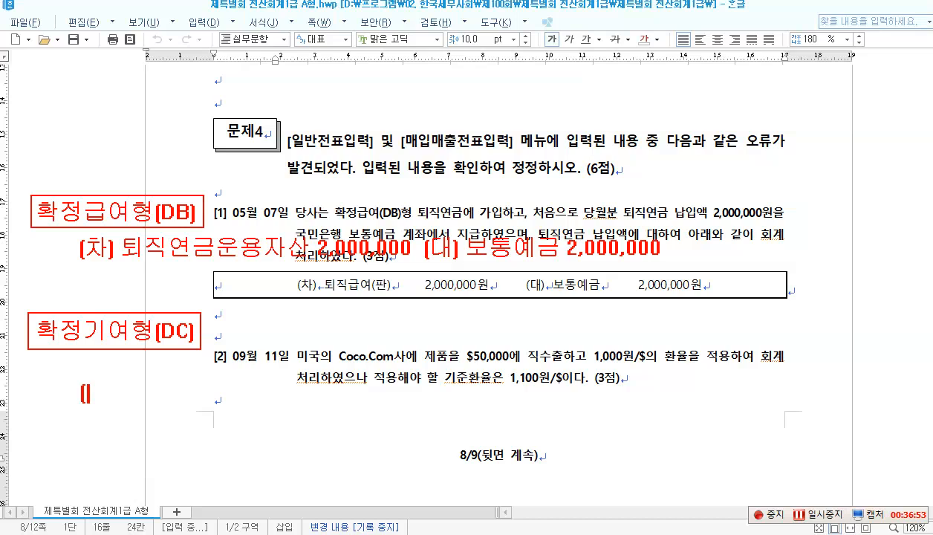
text(차) 퇴)
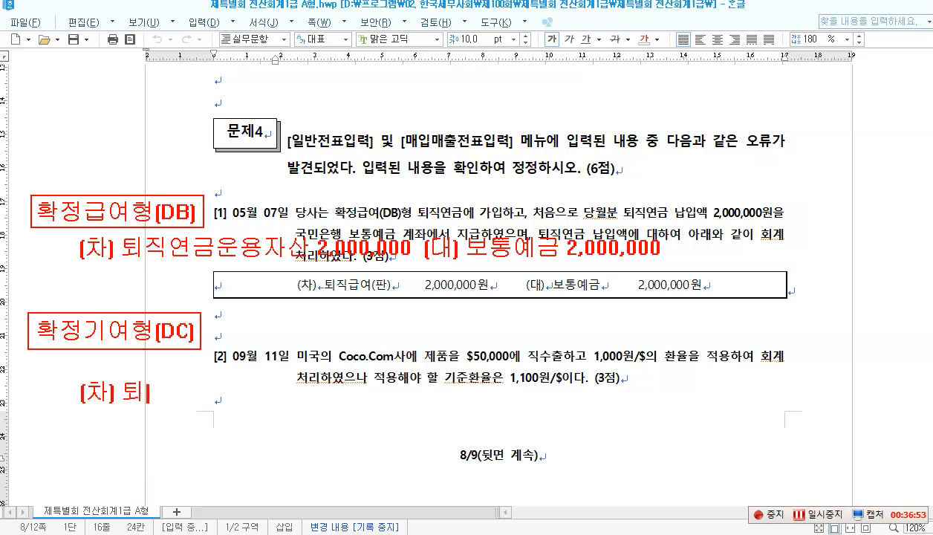
text(직급여)
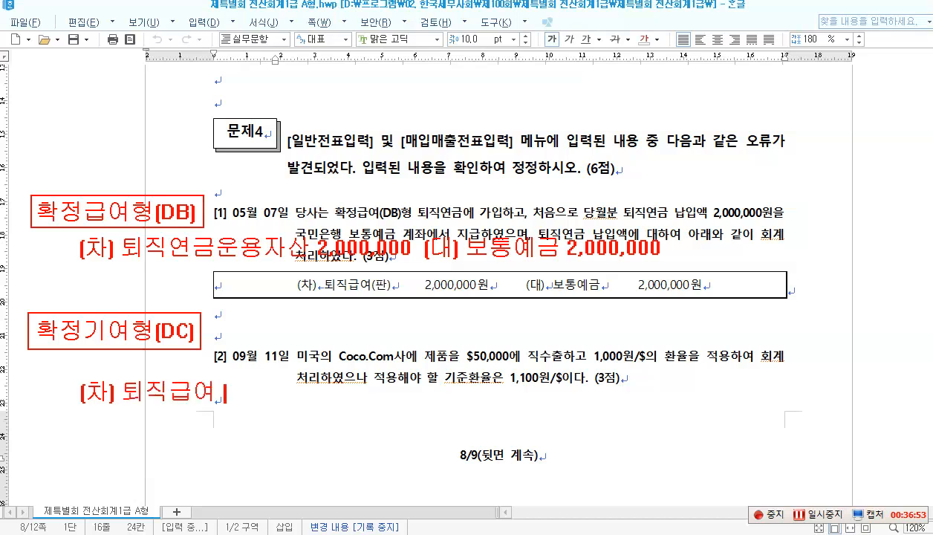
text( 2,000,000)
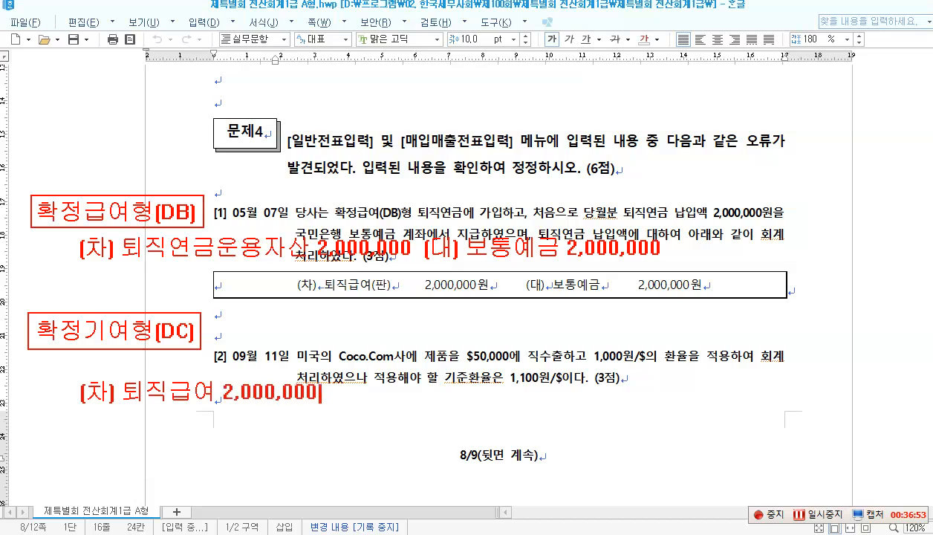
text( (대))
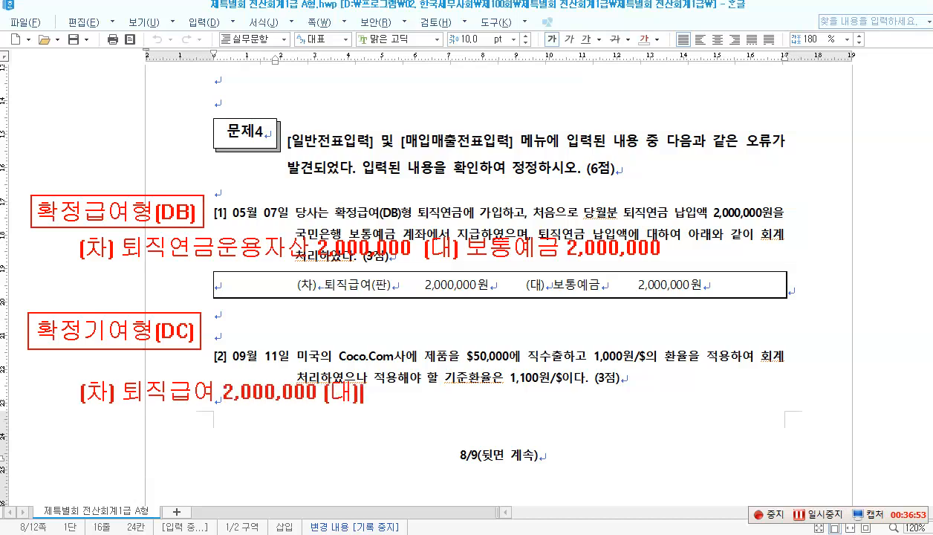
text( 보통예금)
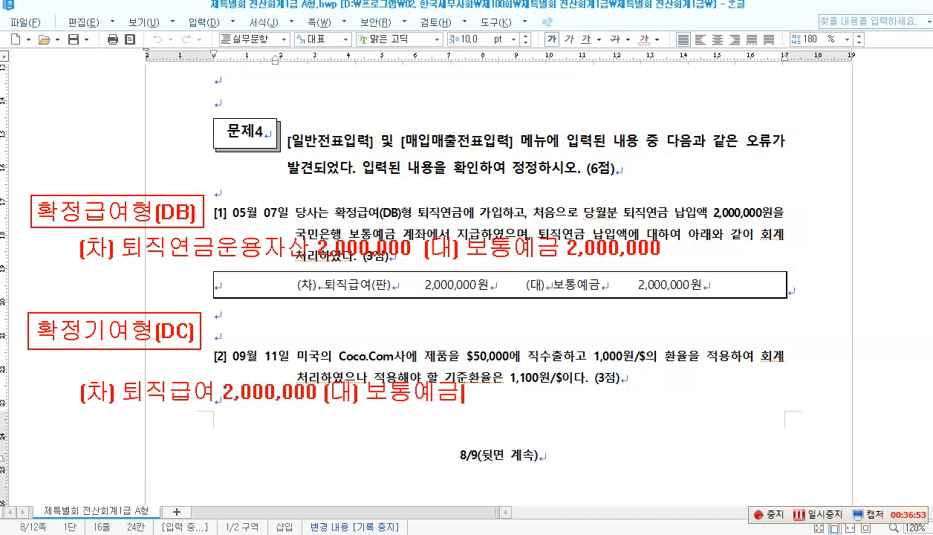
text( 2,000,)
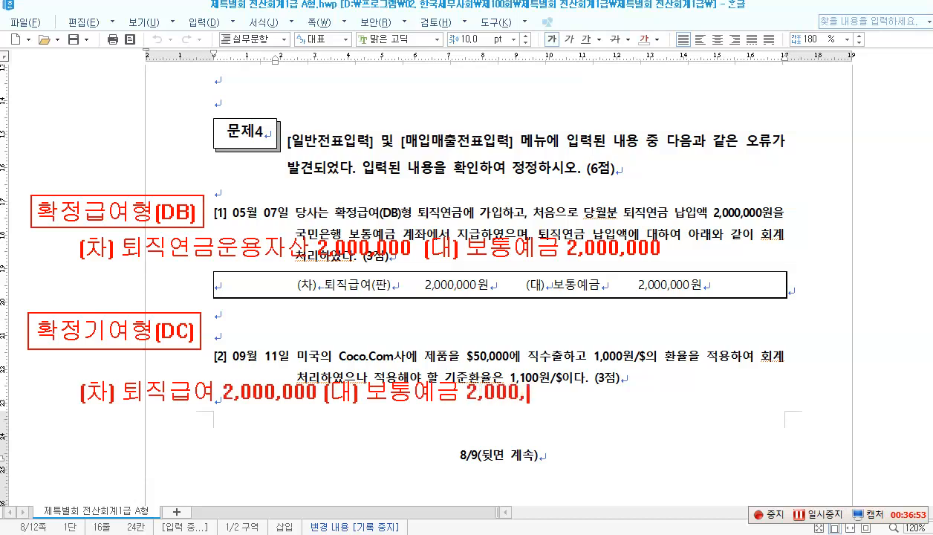
text(000)
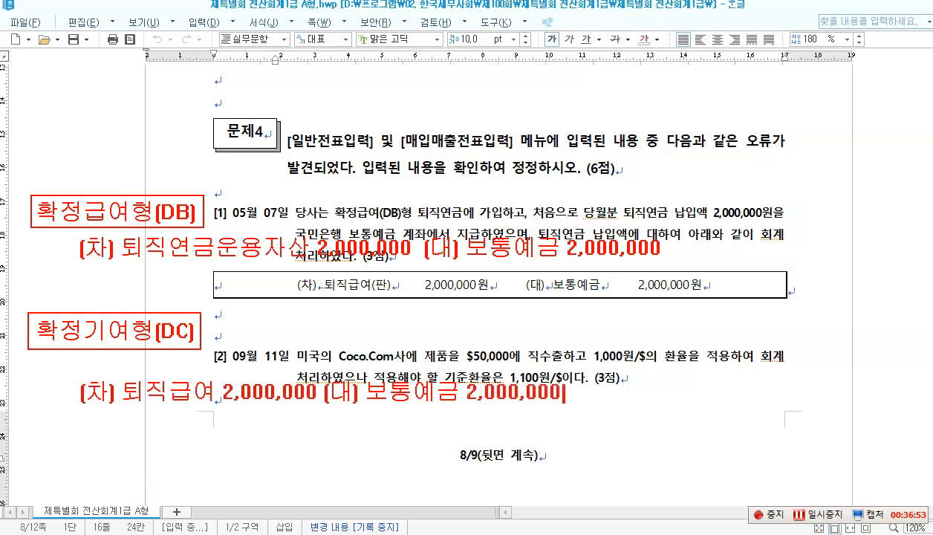
key(Return)
text(퇴직급)
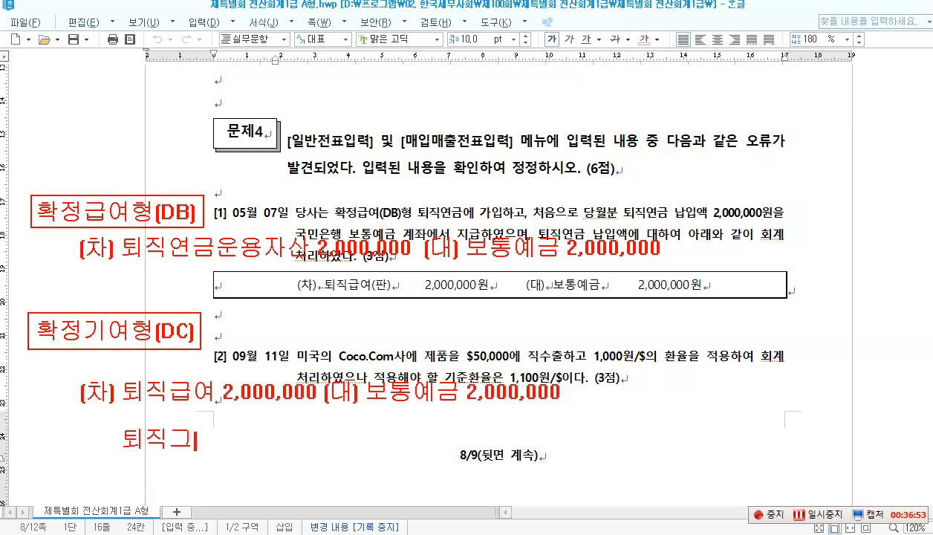
text(여[)
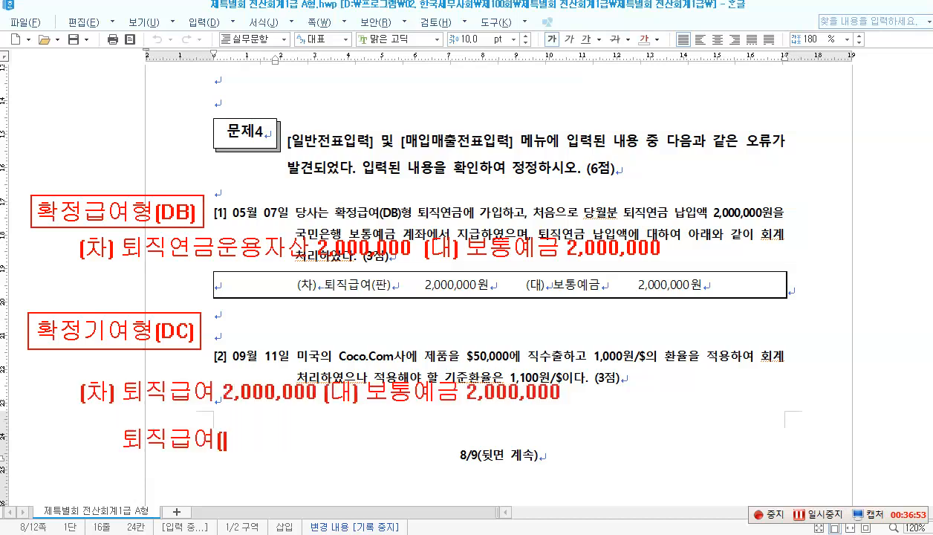
text(제] 1,000)
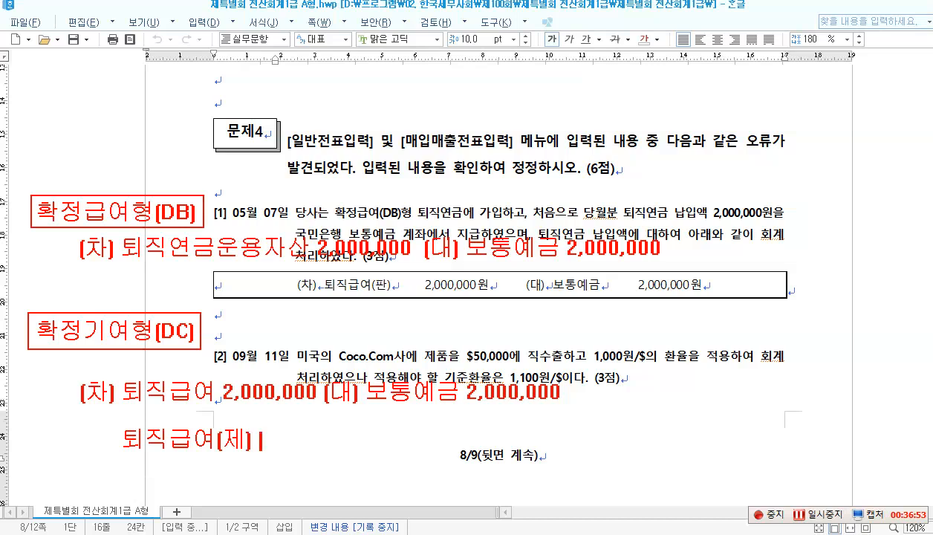
text(,000)
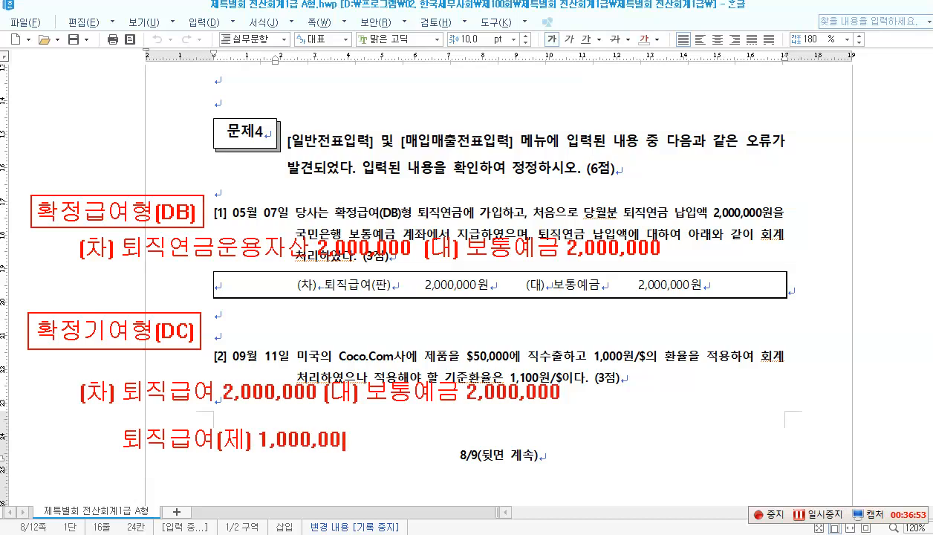
key(Return)
text(토직급여)
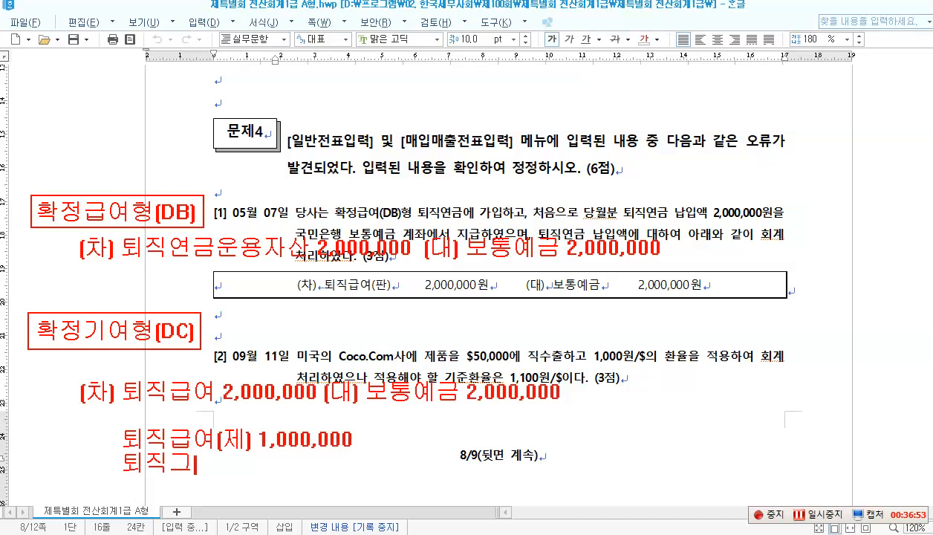
text([판])
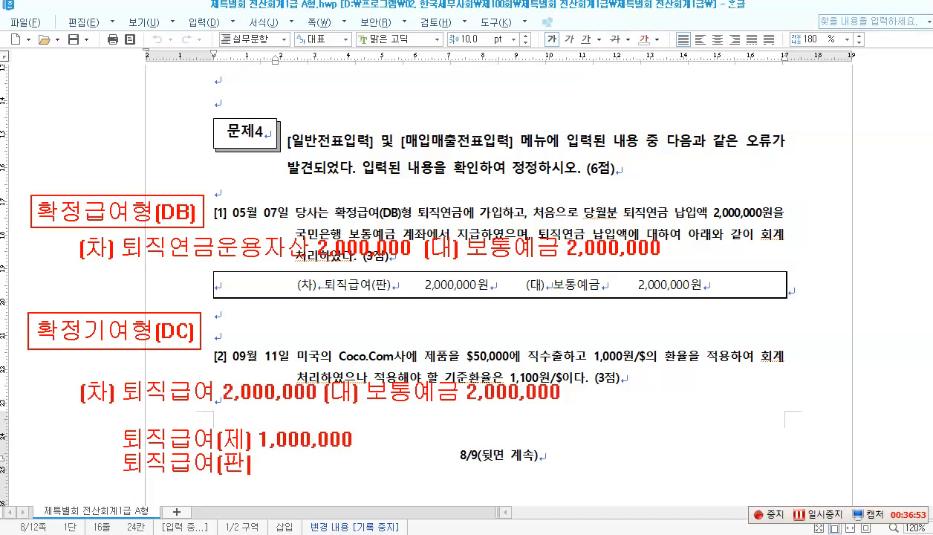
text( 1,000,00)
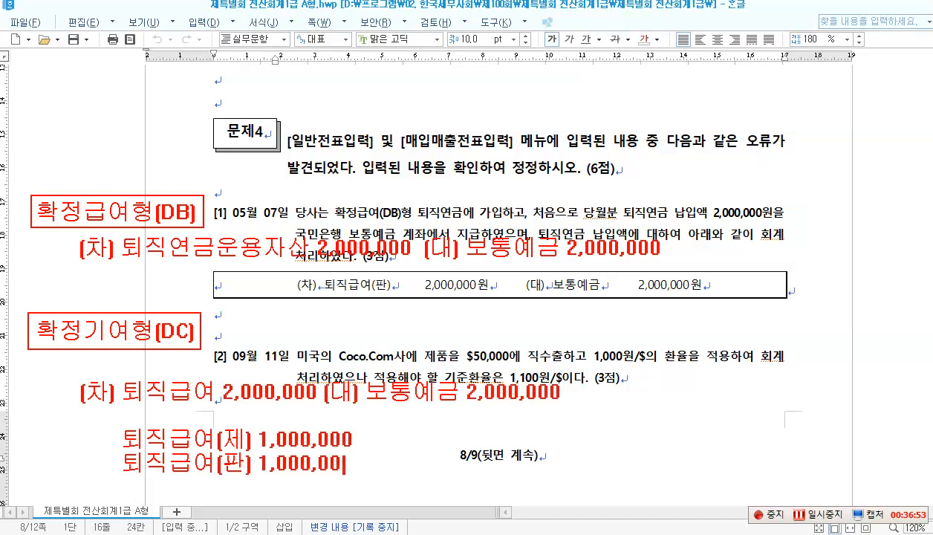
text(0)
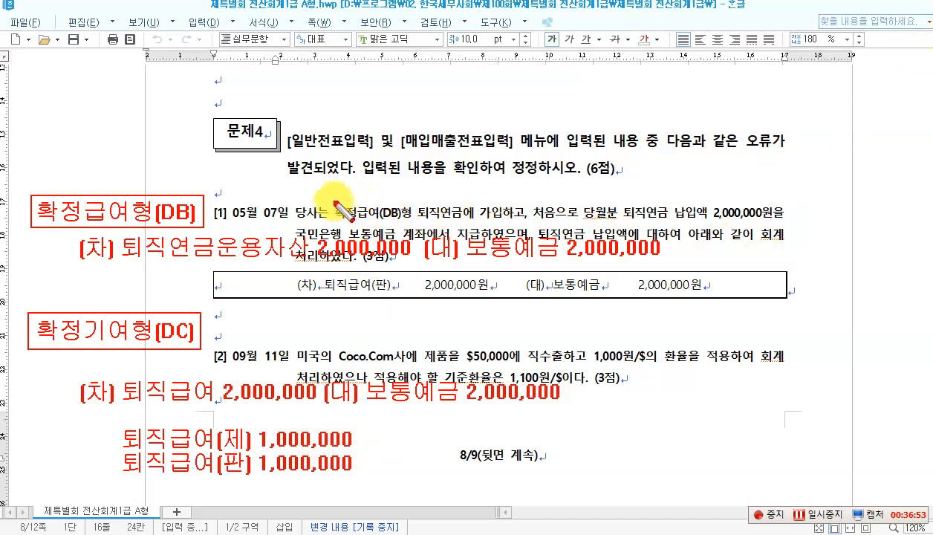
drag(333, 199, 468, 223)
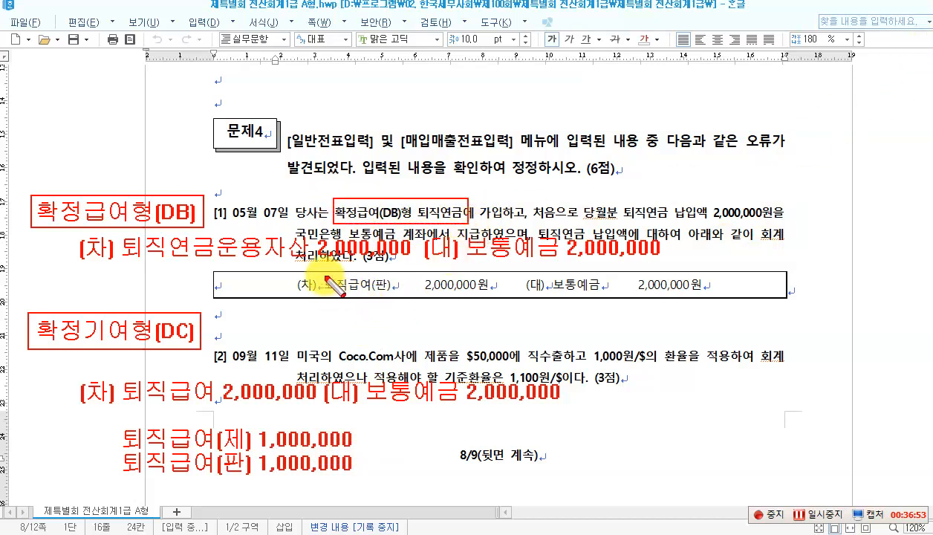
drag(319, 273, 395, 299)
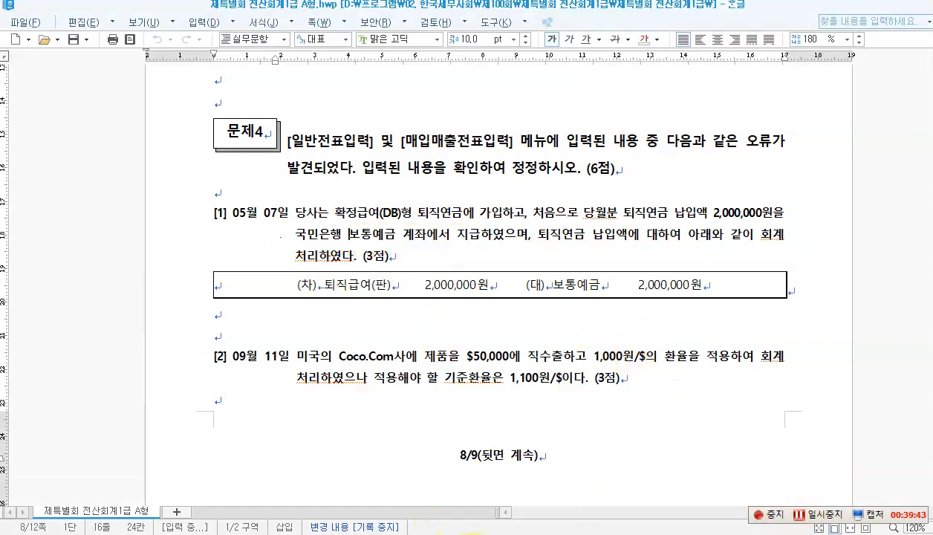
Step: Open 일반전표입력 at May 7
click(469, 534)
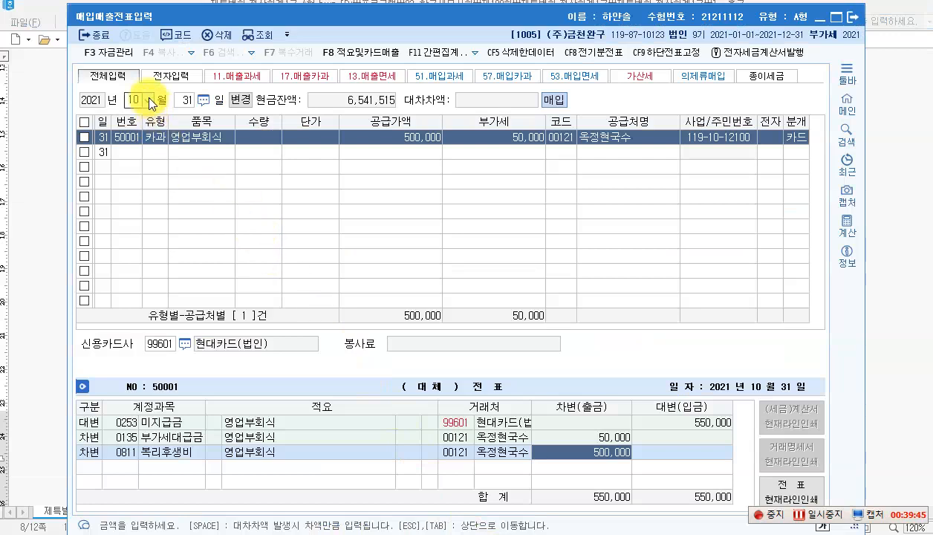
click(821, 17)
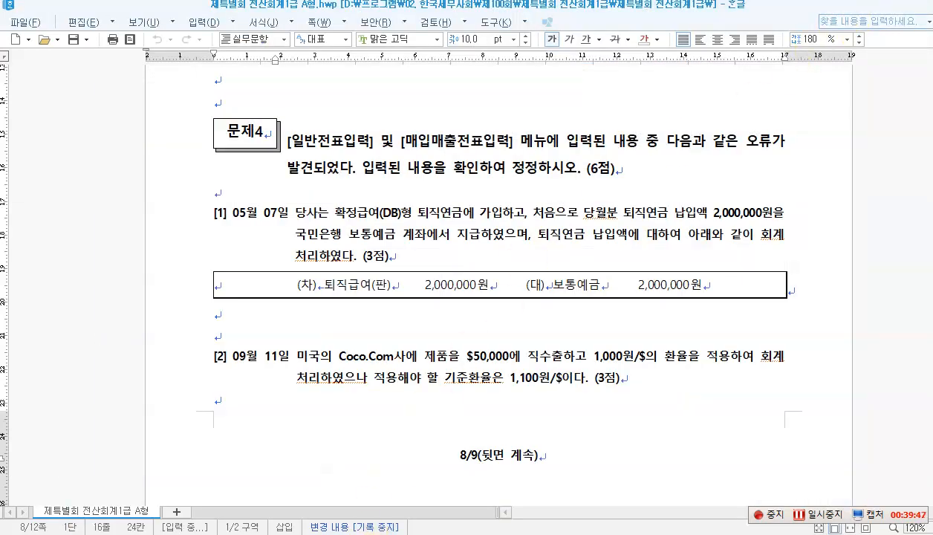
click(469, 534)
click(191, 109)
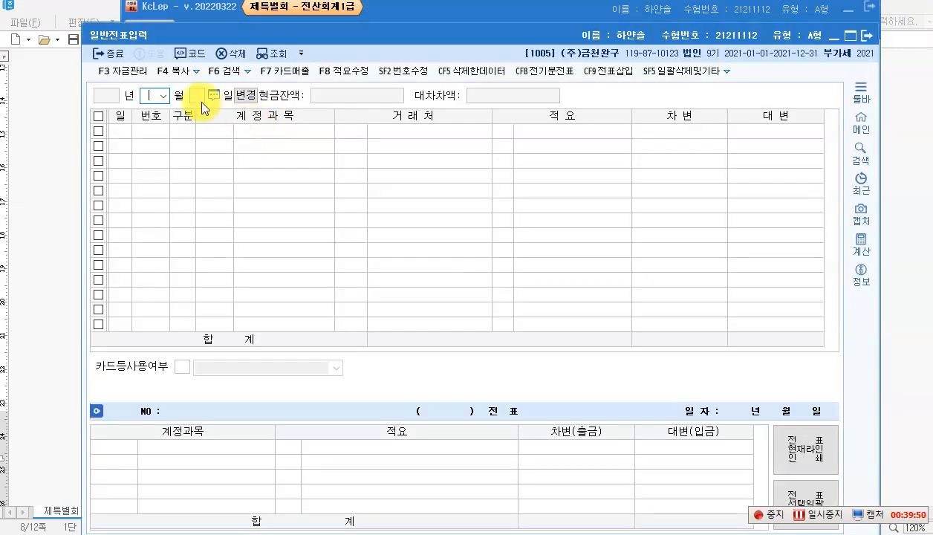
click(163, 95)
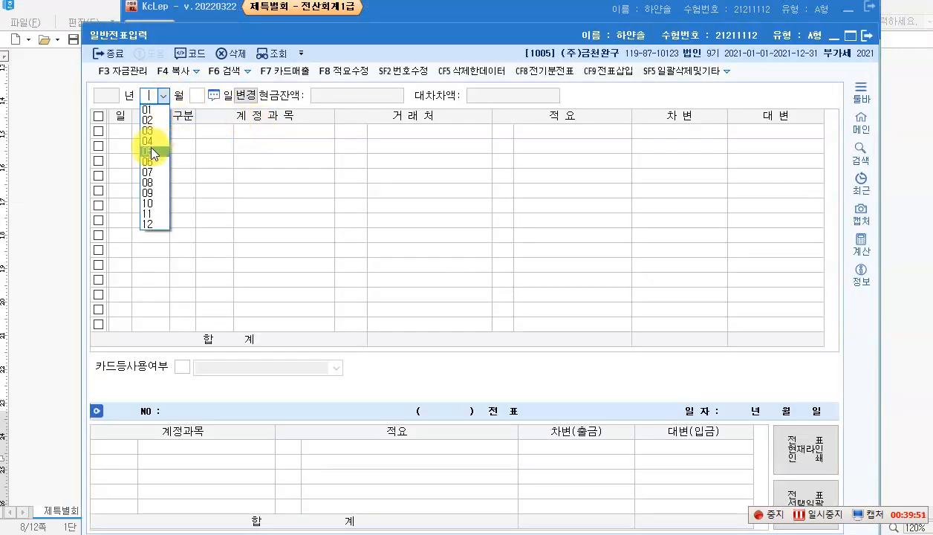
click(149, 149)
text(7)
key(Return)
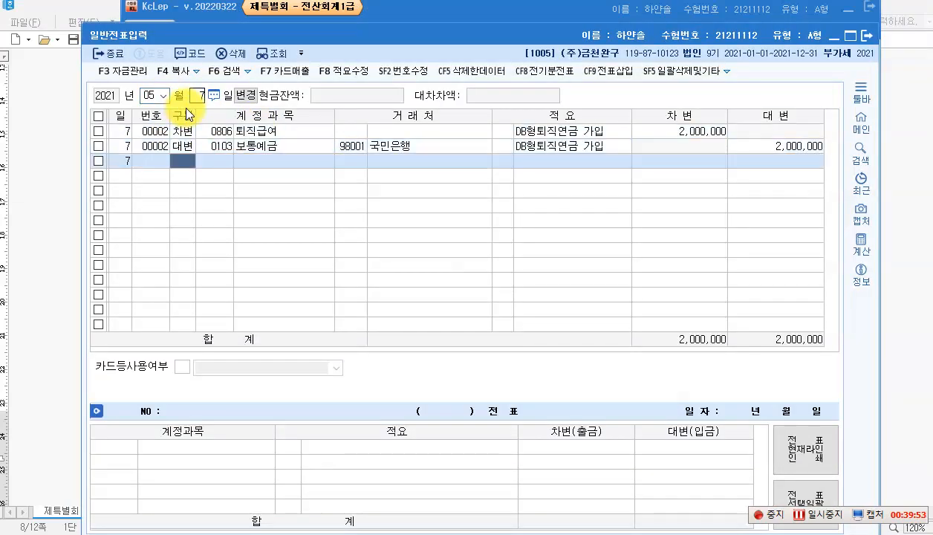
Step: Change slip 00002's debit account to 0186 퇴직연금운용자산
click(225, 137)
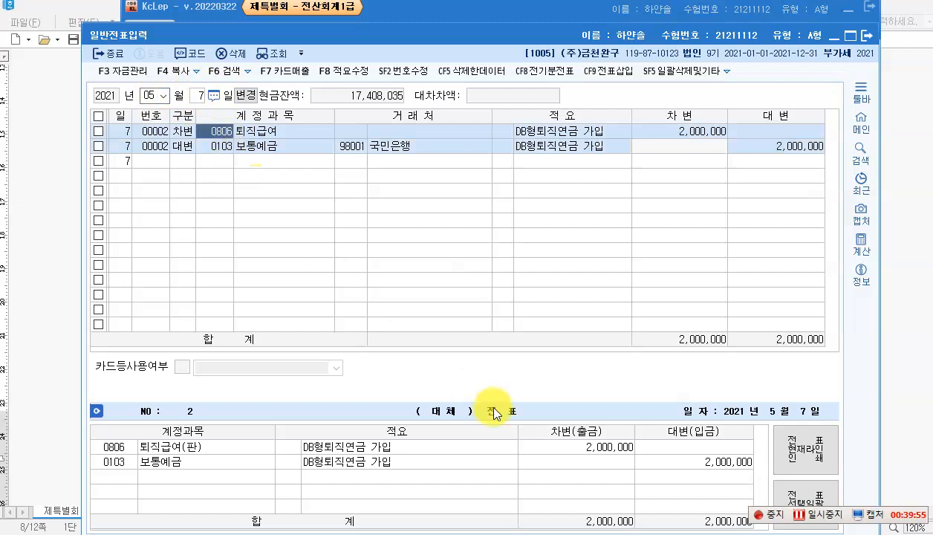
text(퇴)
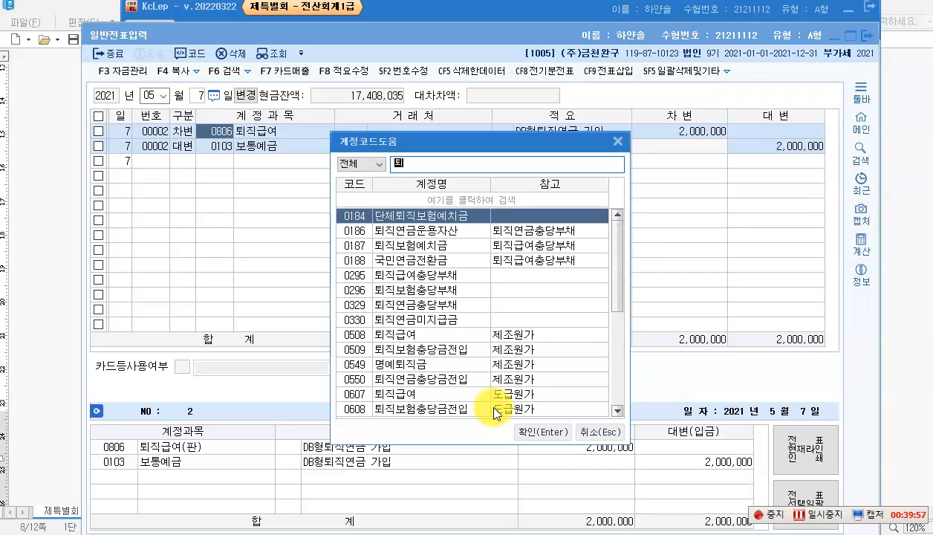
text(직연ㄱ)
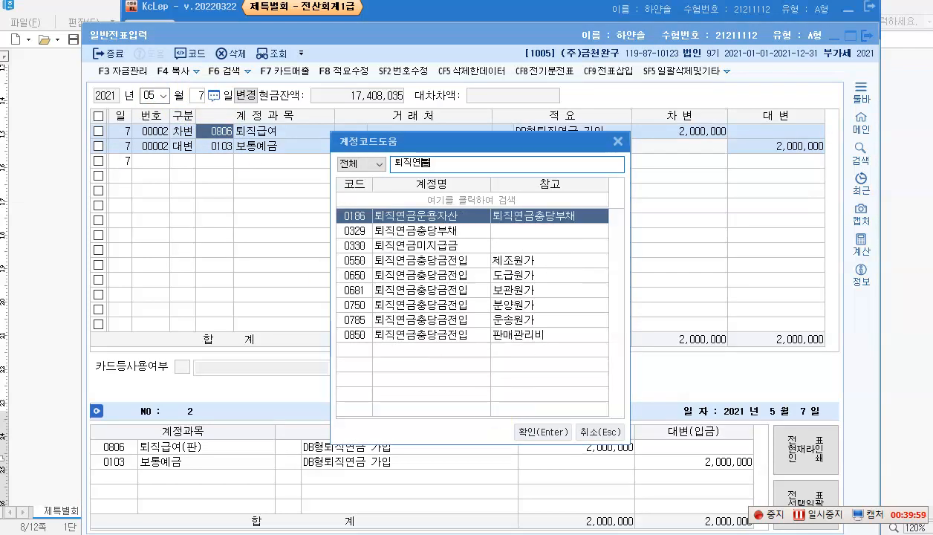
key(Return)
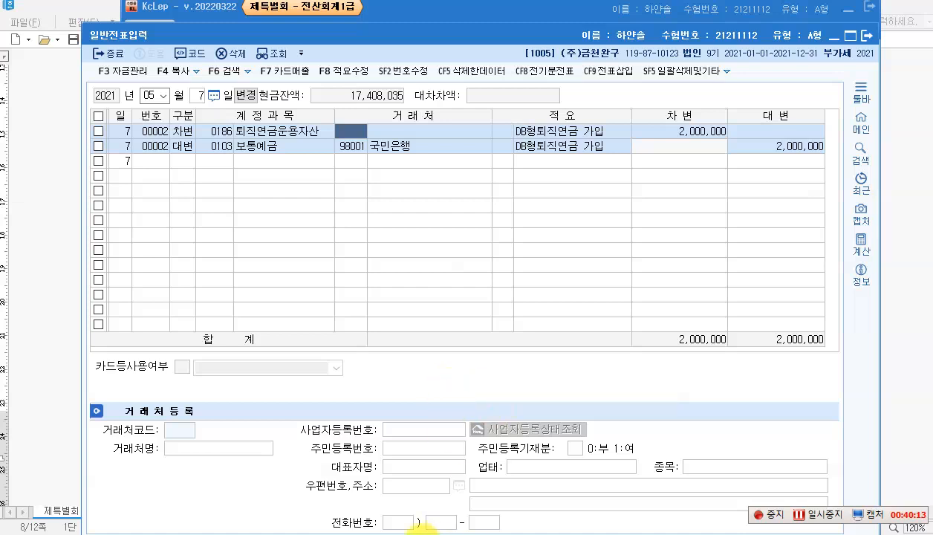
click(418, 533)
scroll(386, 430, down, 3)
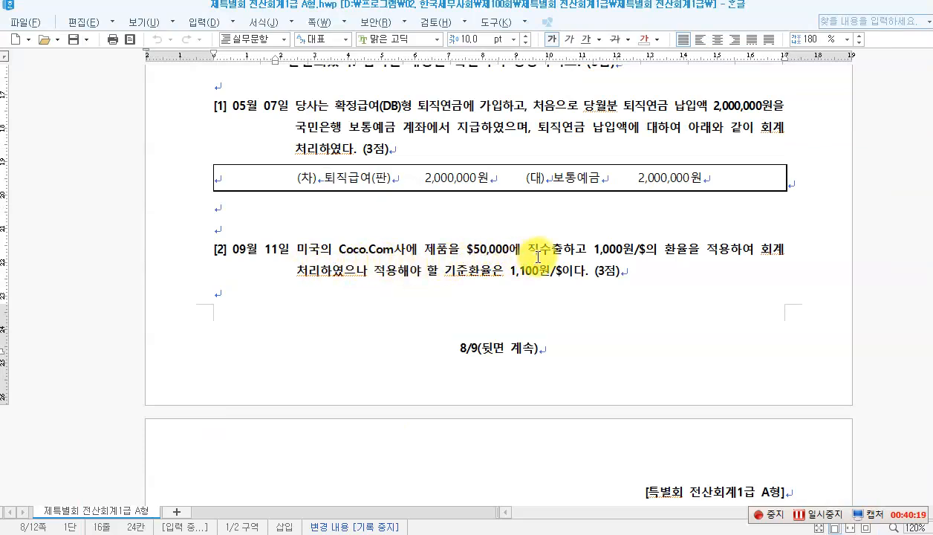
Step: Read item [2] on the Coco.Com export, then close 일반전표입력
scroll(551, 320, up, 3)
scroll(552, 320, down, 1)
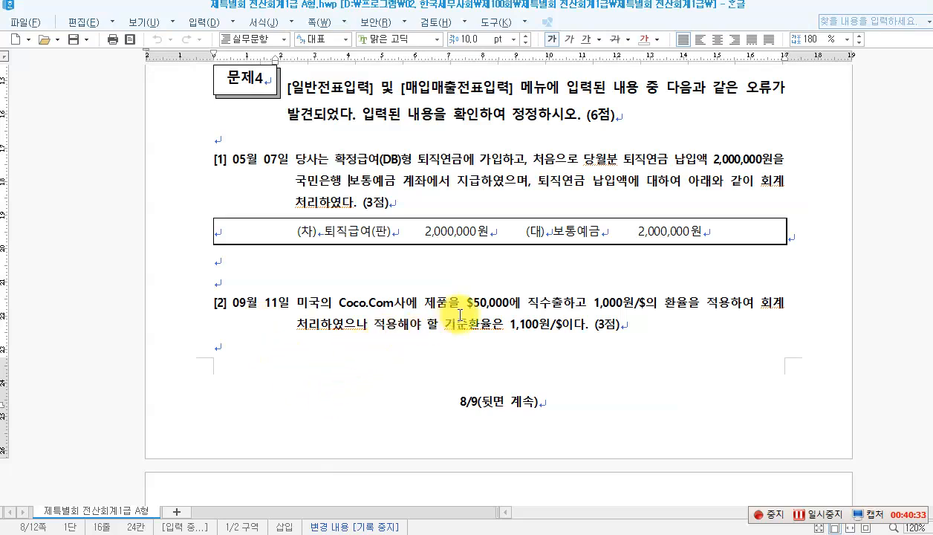
click(526, 305)
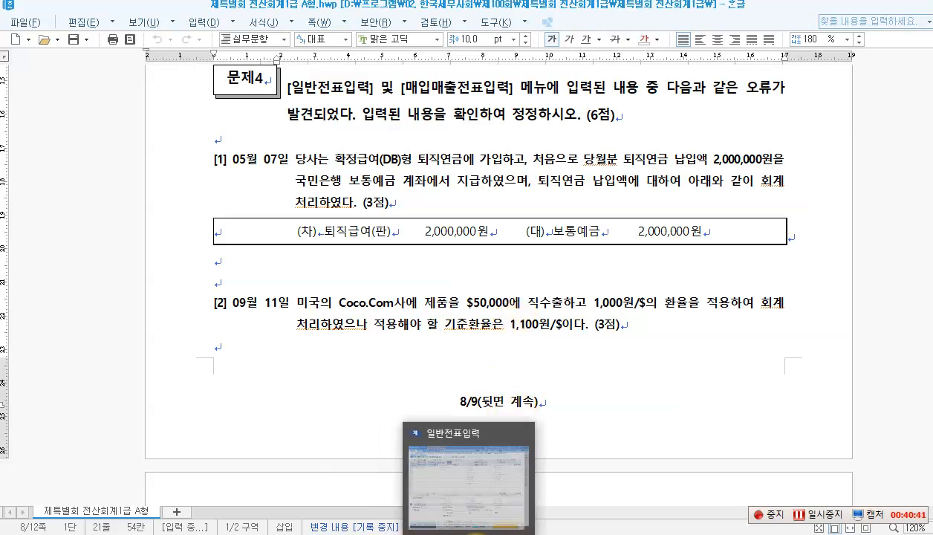
click(451, 524)
click(860, 41)
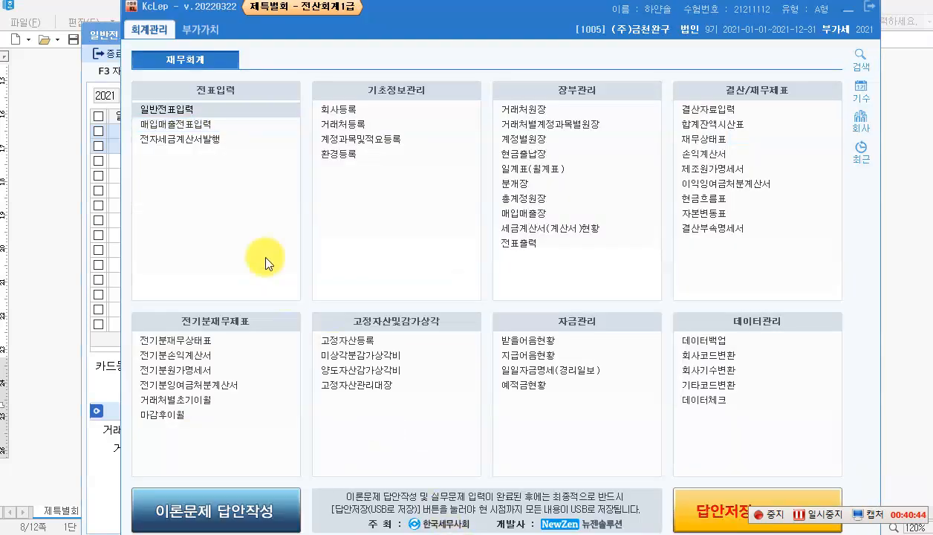
Step: Open 매입매출전표입력 at September 11
click(196, 124)
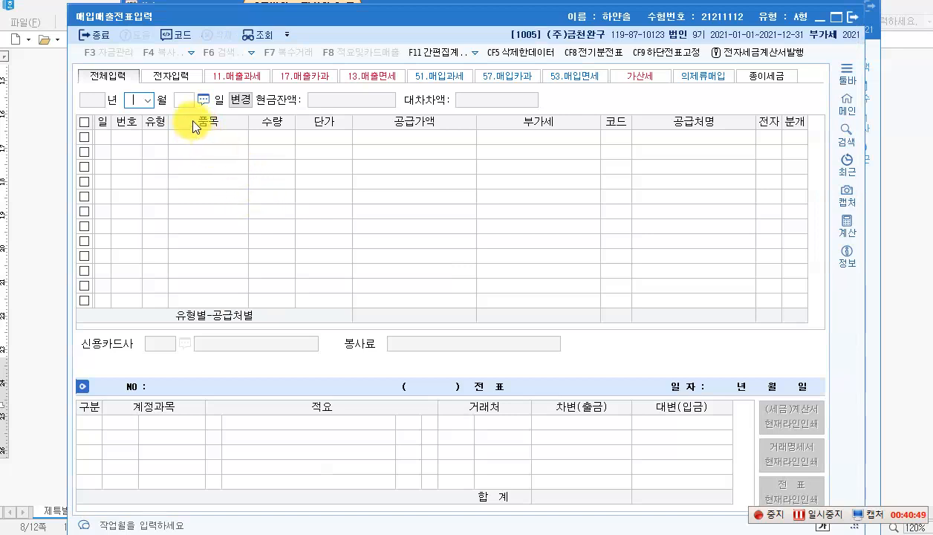
click(149, 99)
click(130, 192)
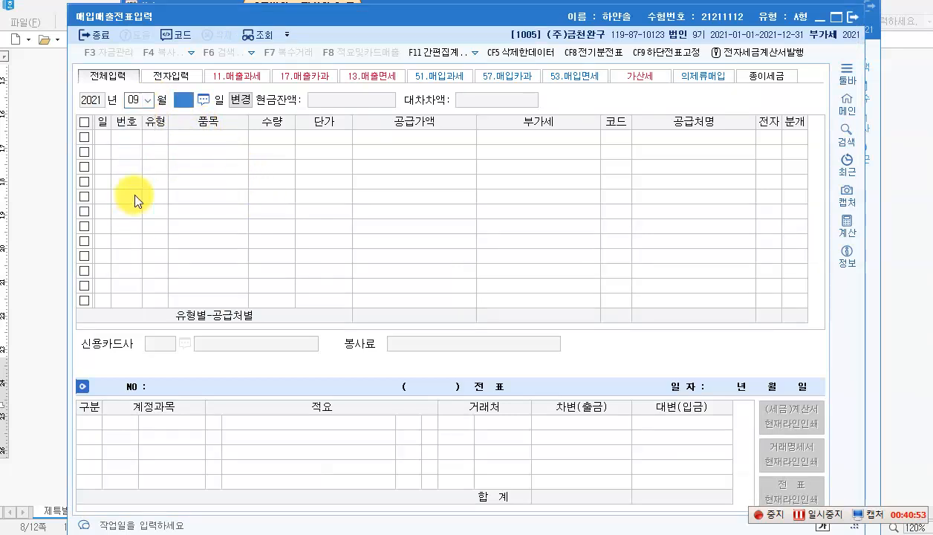
text(11)
key(Return)
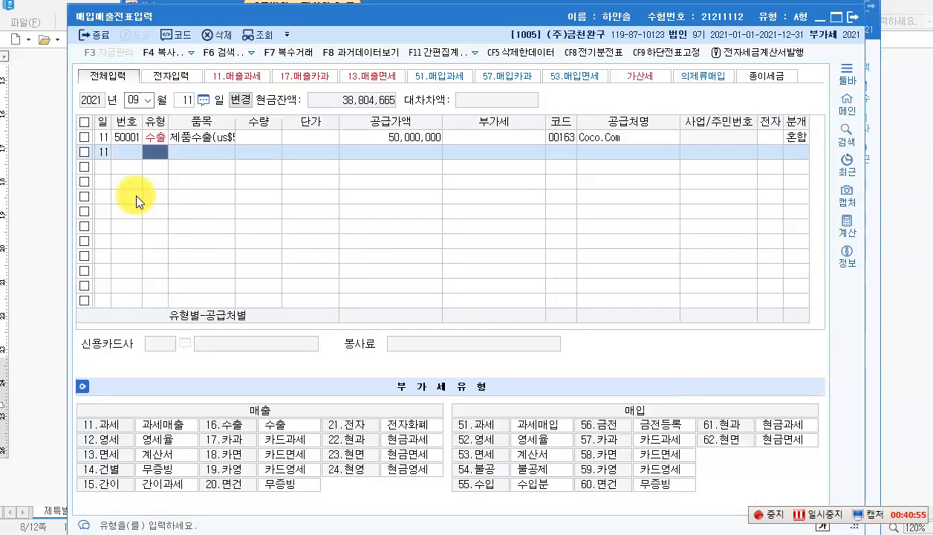
Step: Change the Coco.Com export's supply value to 55,000,000 and check the 외상매출금/제품매출 entry
click(376, 140)
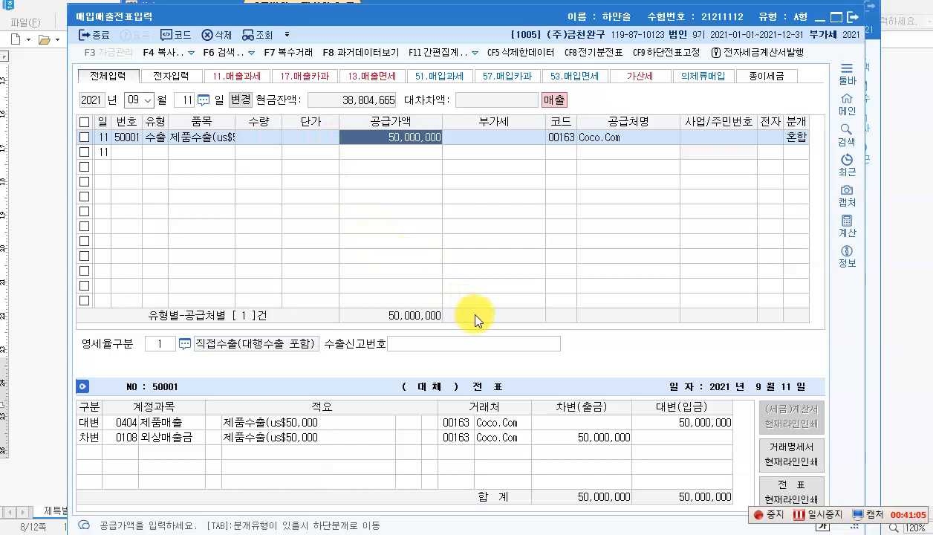
text(55,000,000)
key(Return)
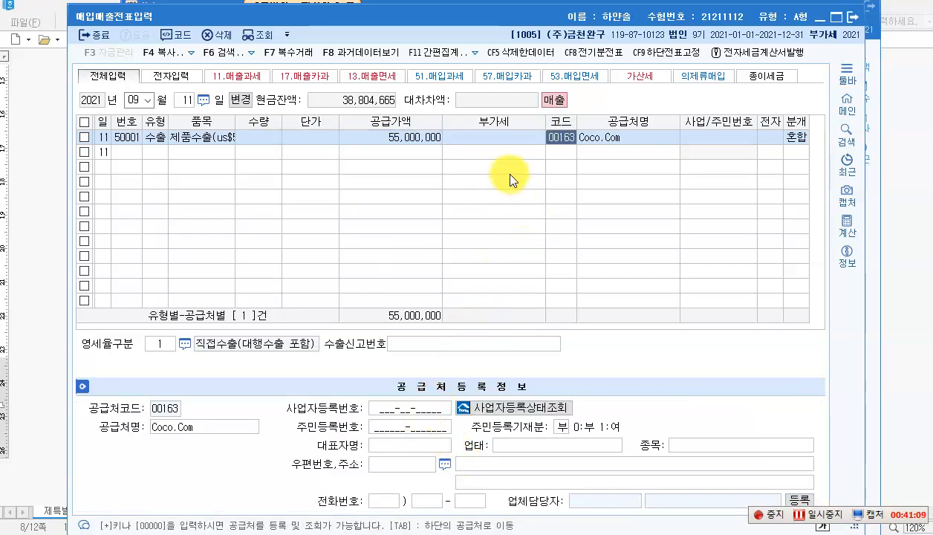
key(Return)
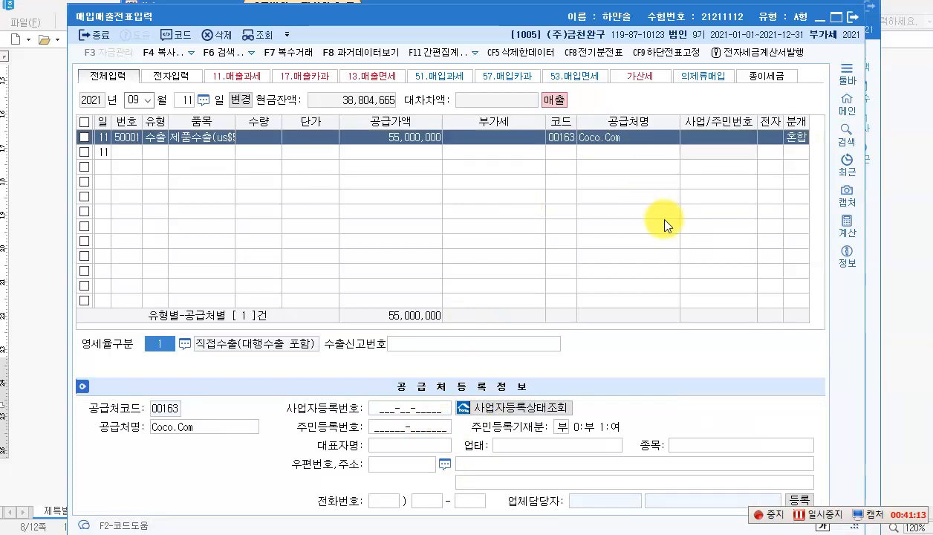
key(Return)
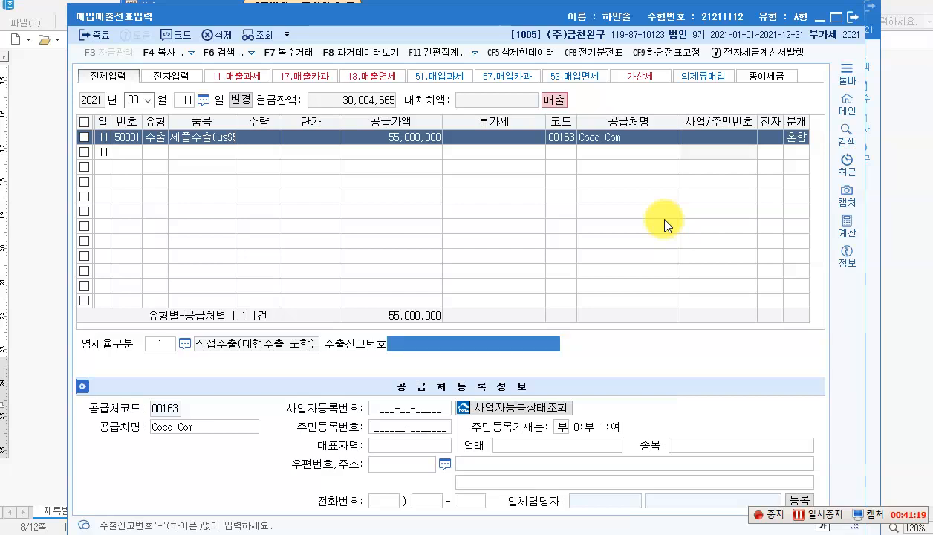
click(407, 138)
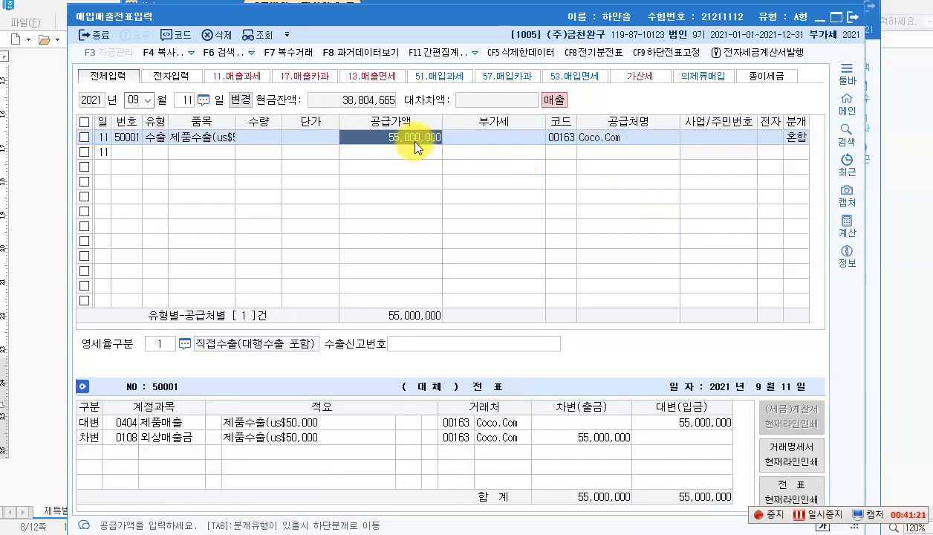
click(334, 424)
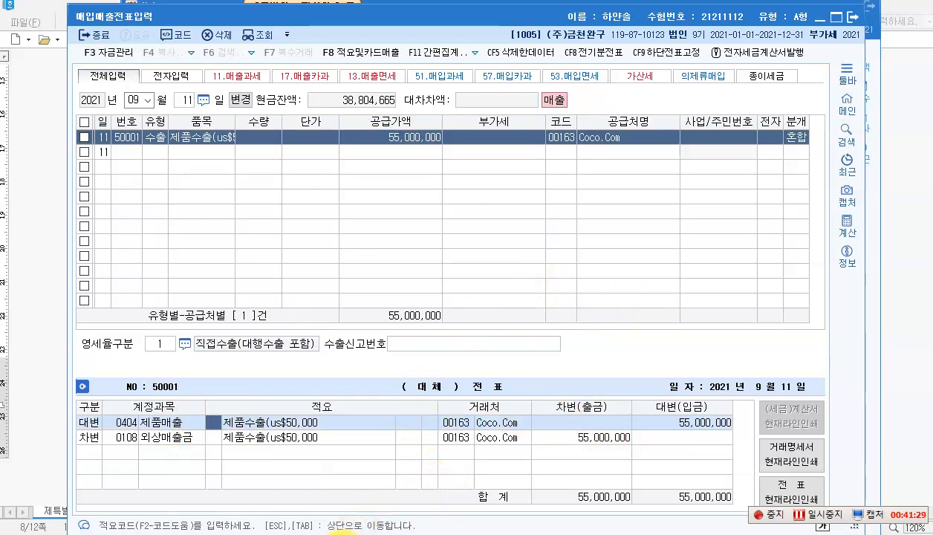
click(342, 530)
click(345, 531)
click(396, 532)
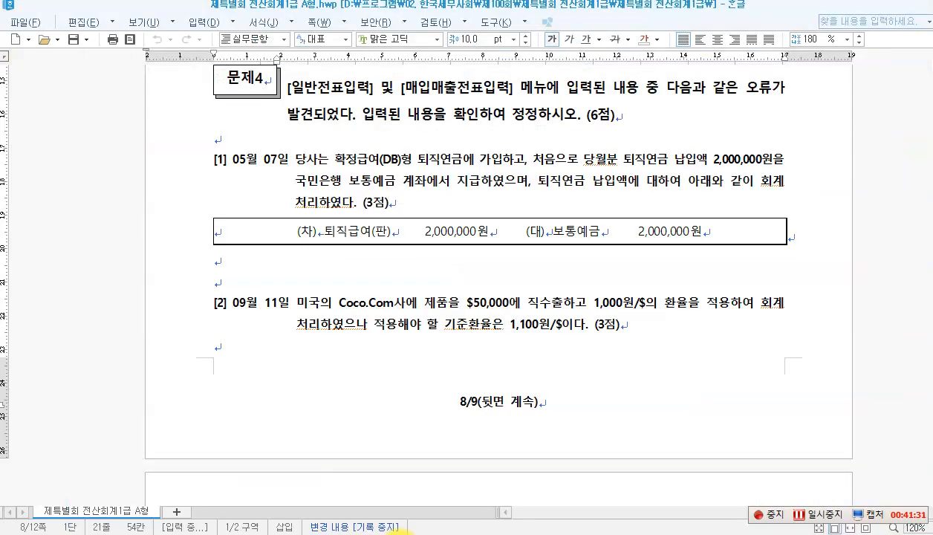
Step: Scroll to 문제5 item [1] about the 2,400,000 rent received December 1
scroll(385, 374, down, 7)
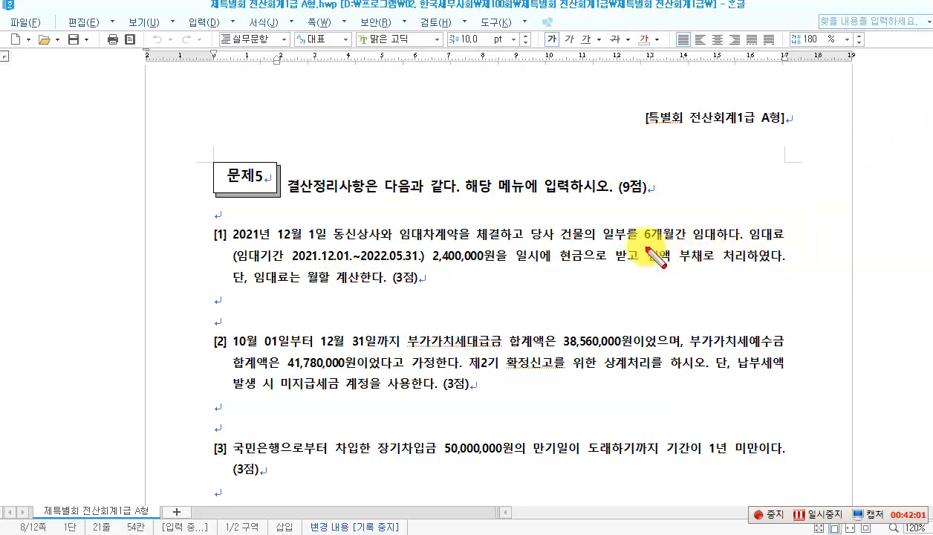
Step: Note the 12.01 entry in red: 현금 2,400,000 / 선수수익 2,400,000
drag(676, 246, 704, 267)
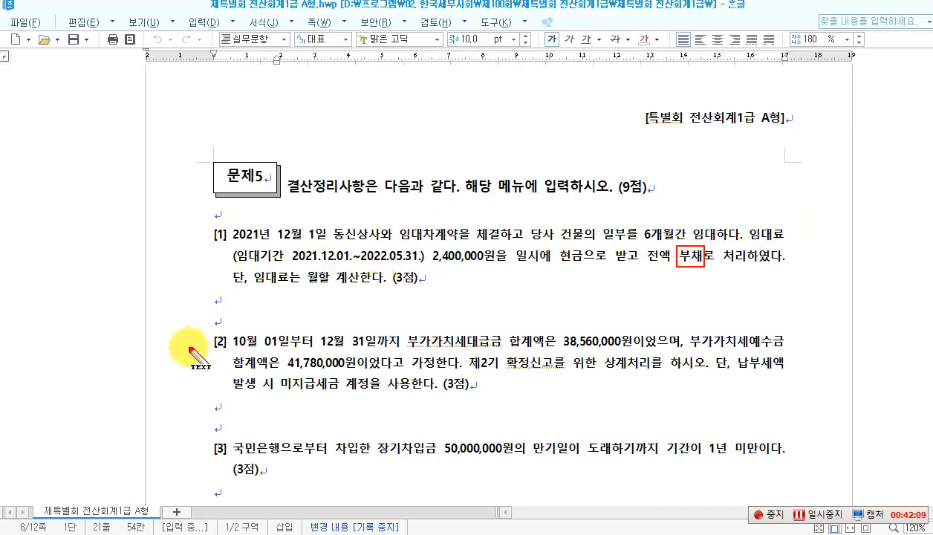
click(244, 302)
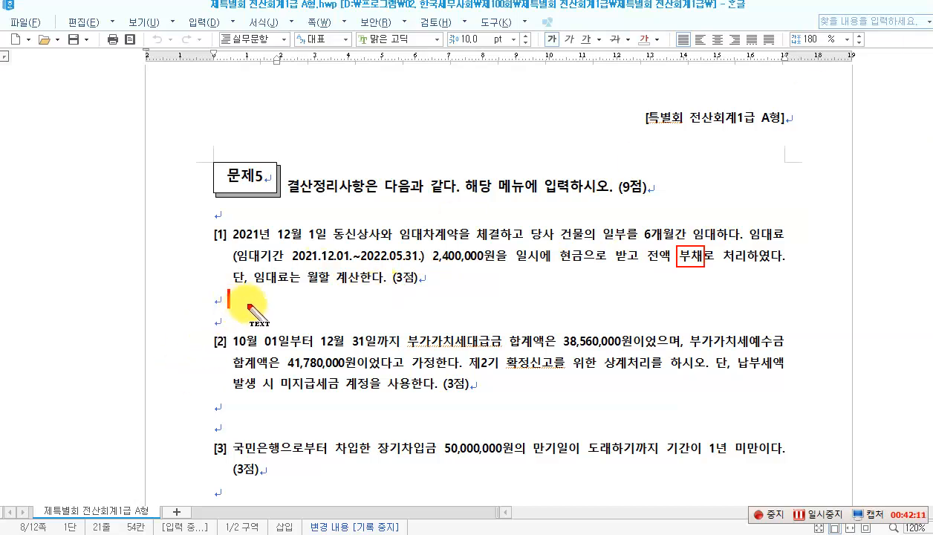
click(237, 92)
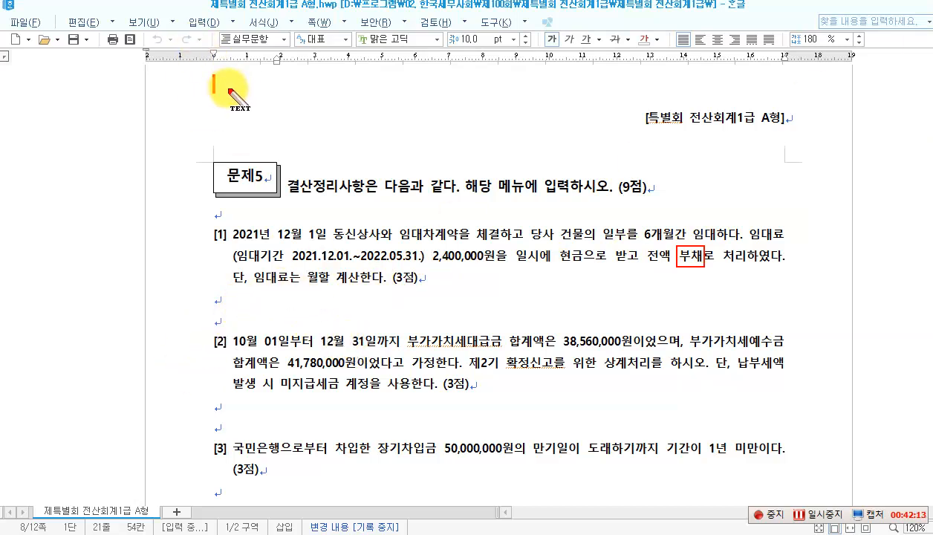
text(12)
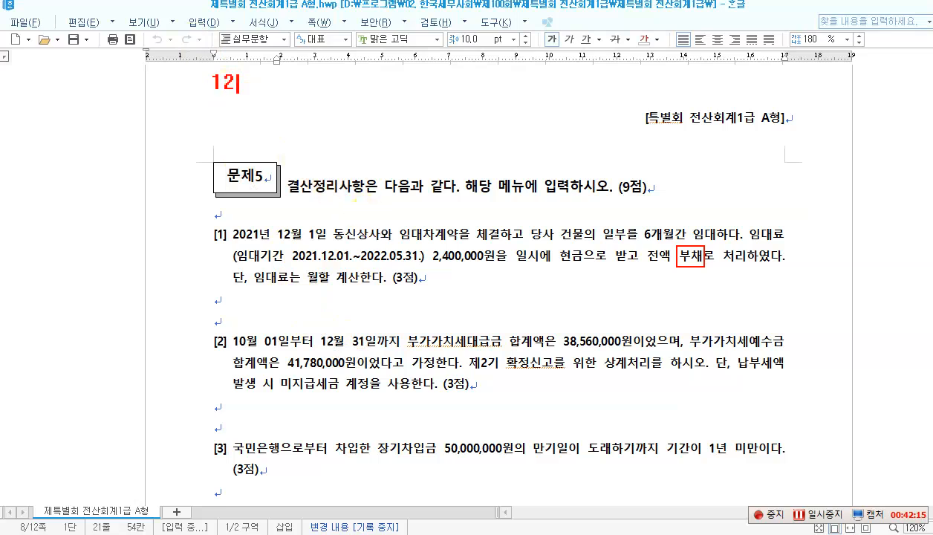
text(.01  [차)
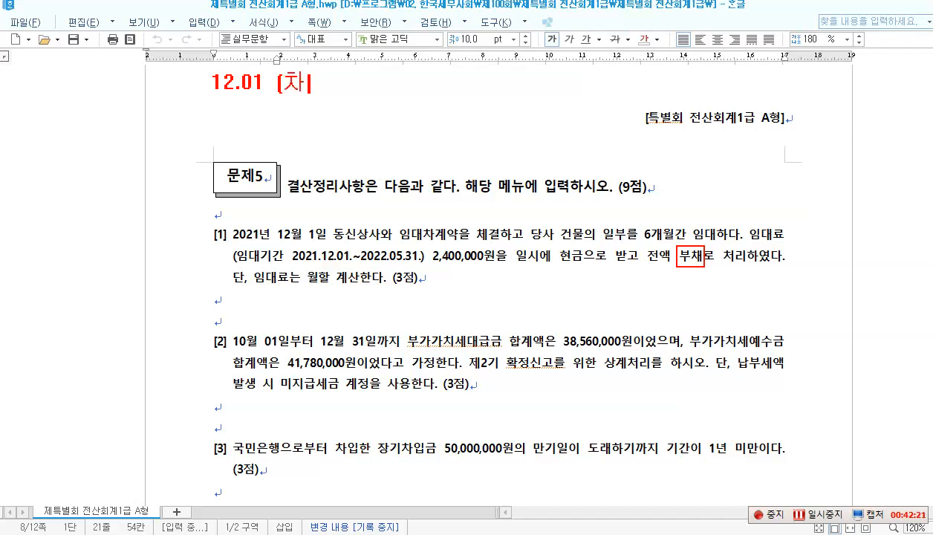
text(] 현금)
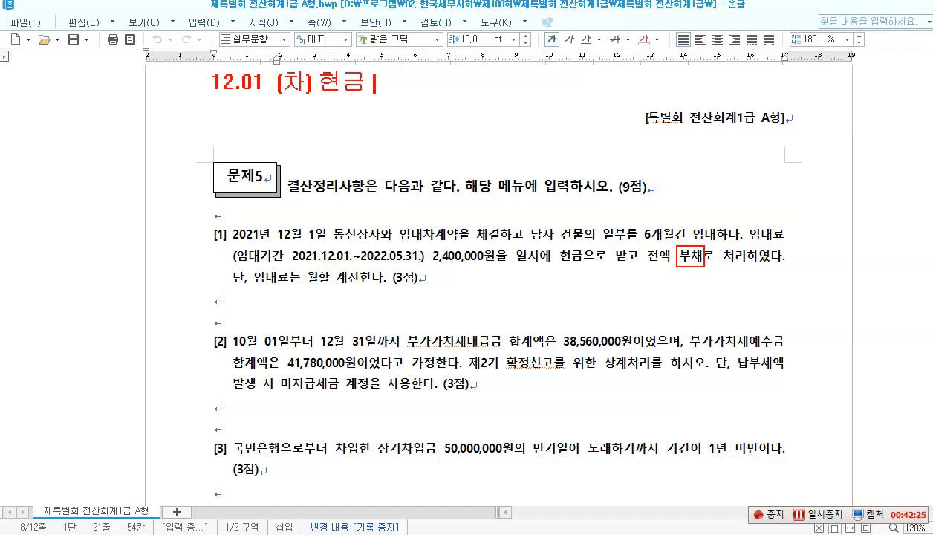
text( 2,400)
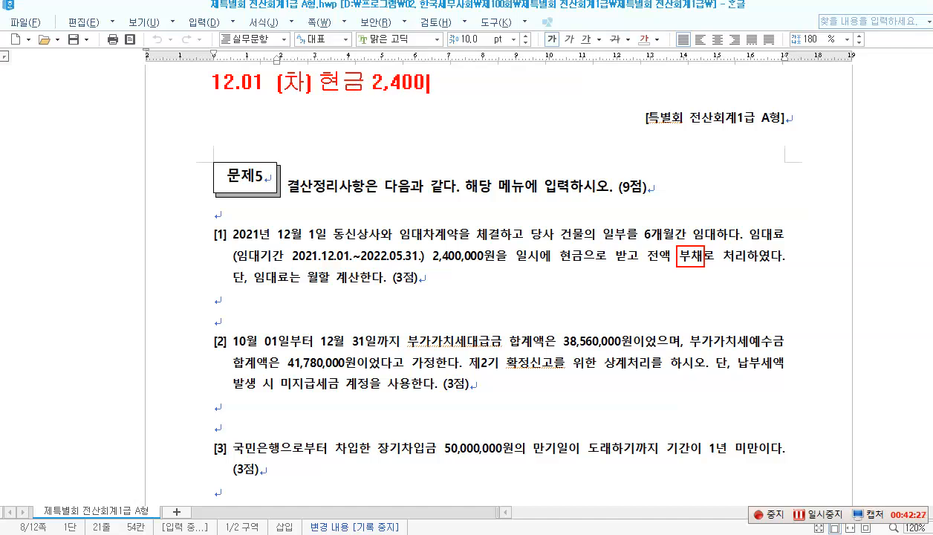
text(,000      )
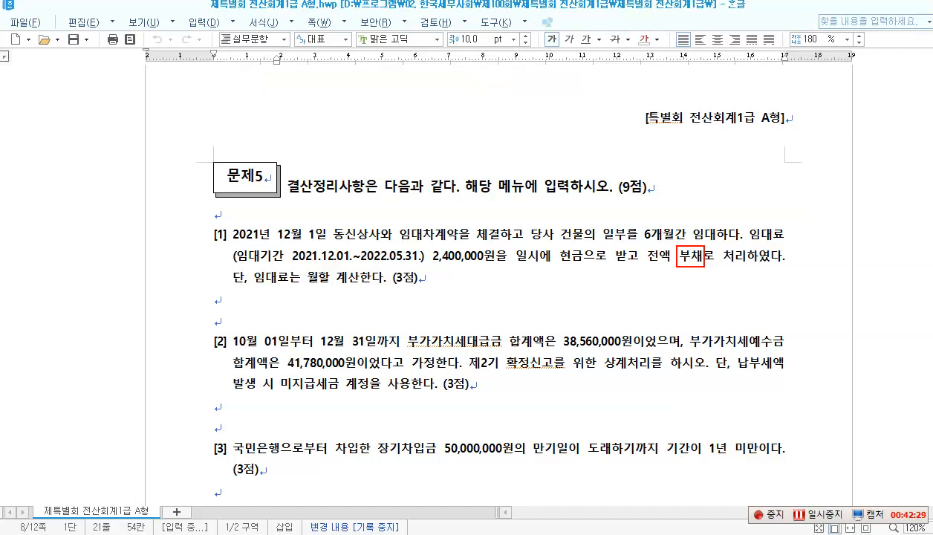
text([대])
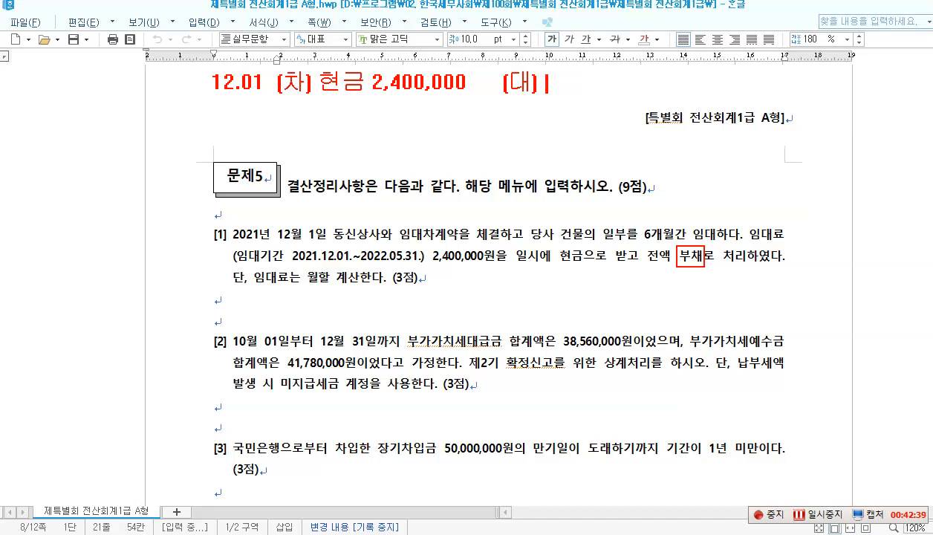
text( 선수수이ㄱ)
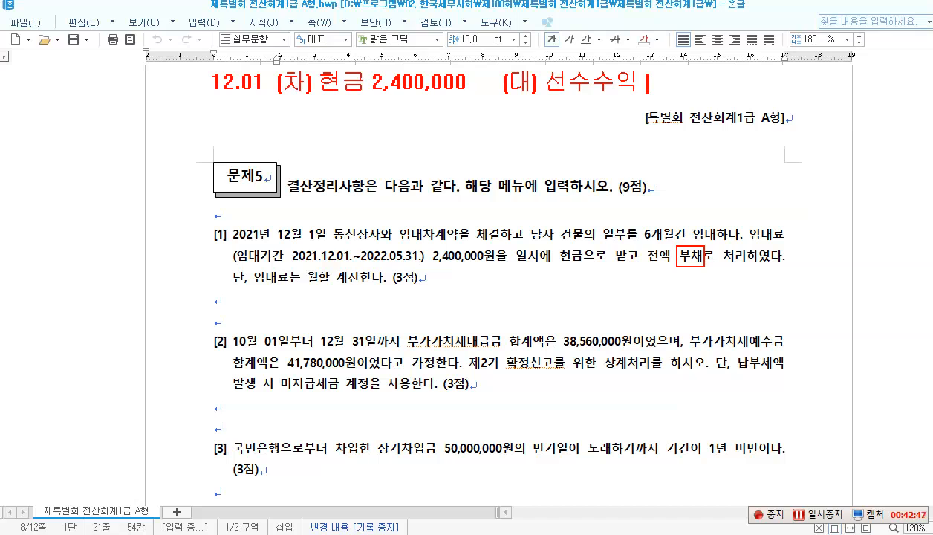
text(2,400,000)
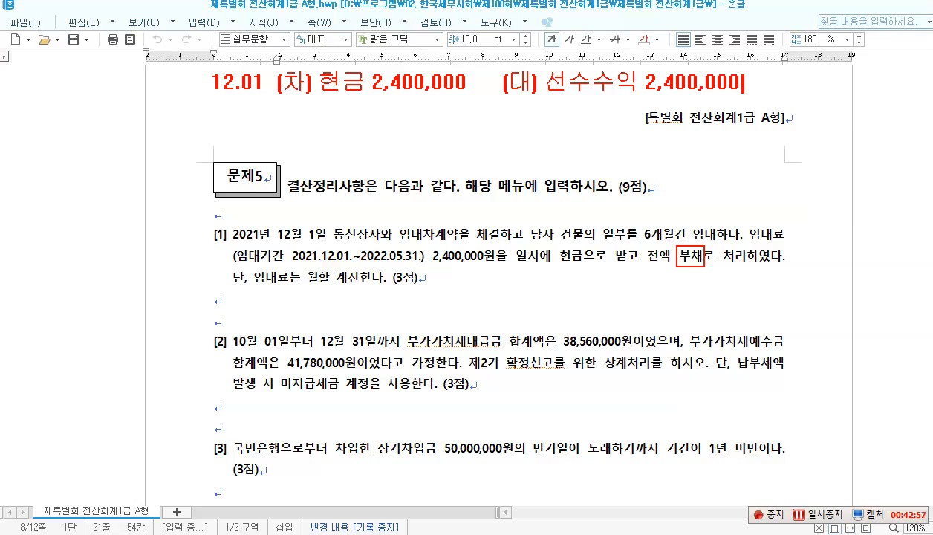
key(Return)
key(Return)
Step: Note the 12.31 entry 선수수익 400,000 / 임대료 400,000, box it, then clear annotations
text(12.31)
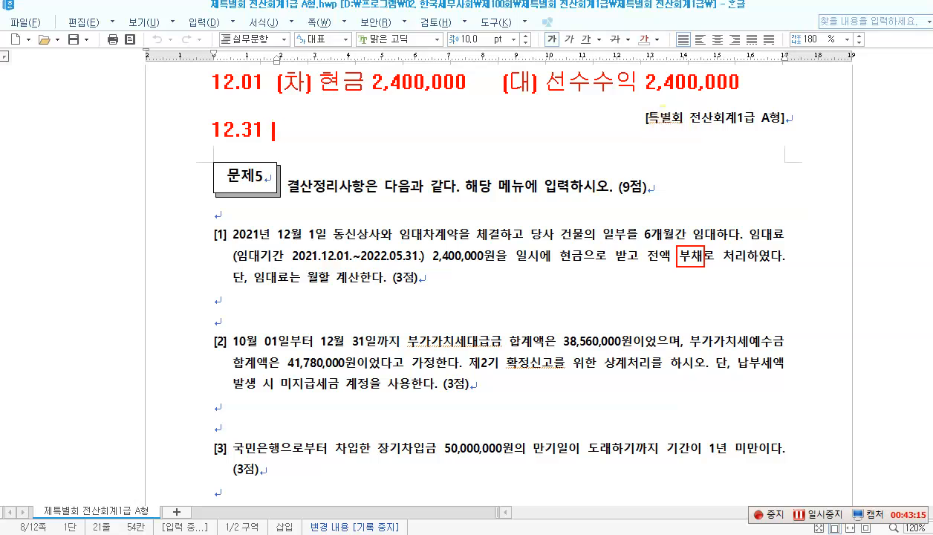
text((차) 선수수익)
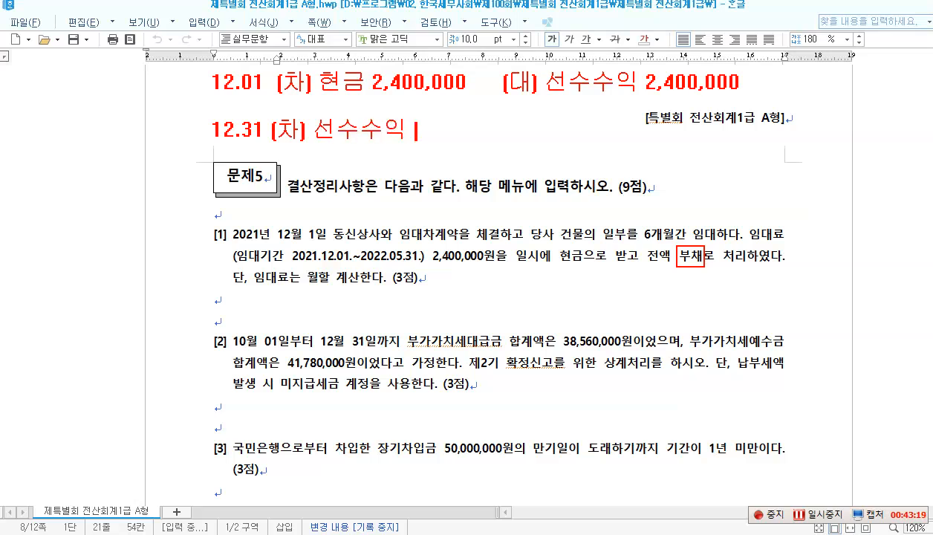
text( 400,000 )
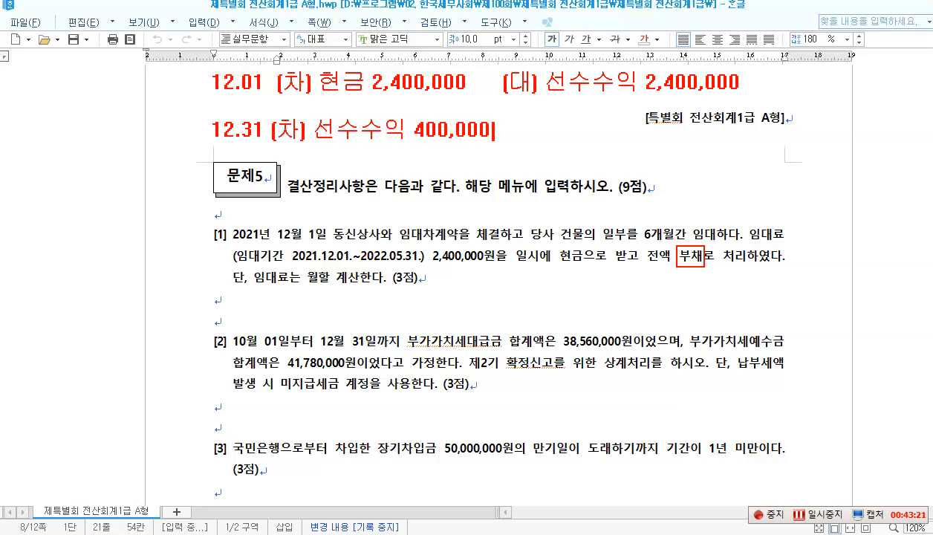
text( (대) )
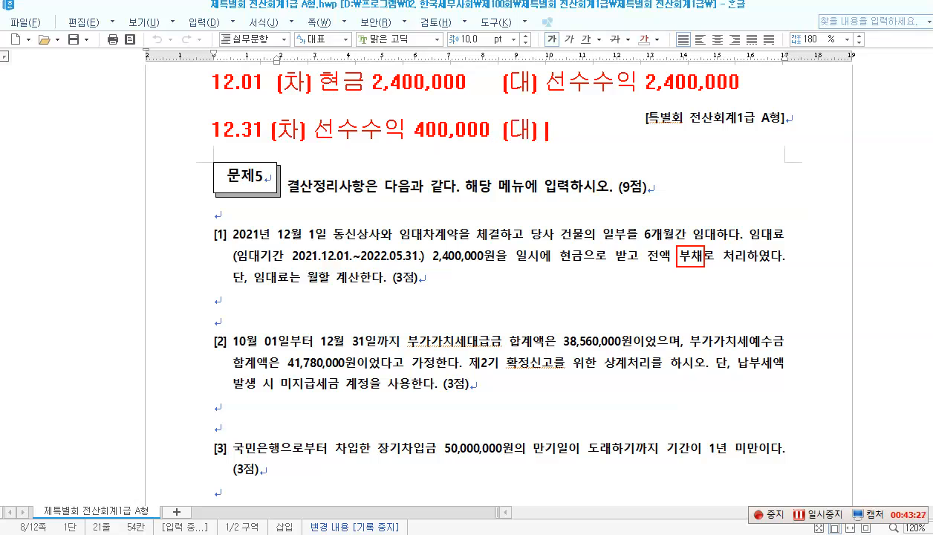
text(임대료 )
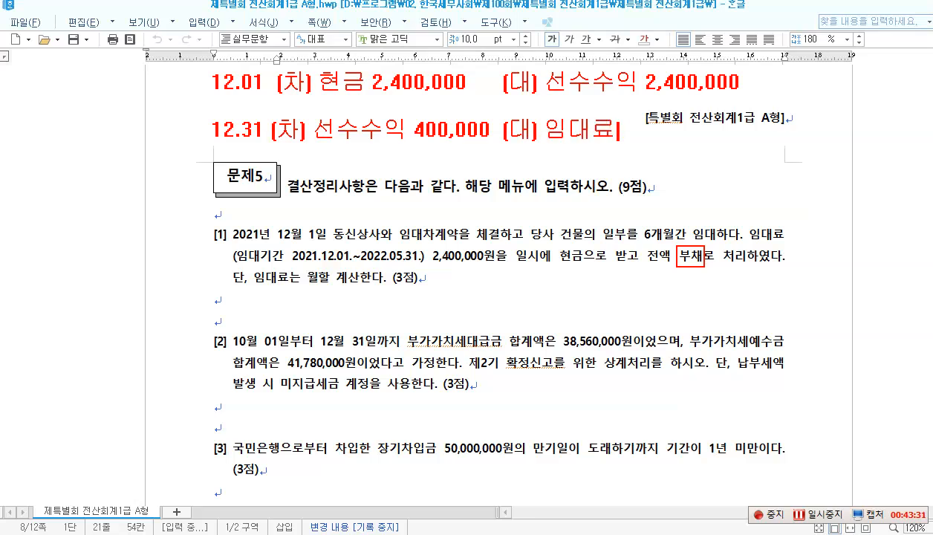
text(400,000)
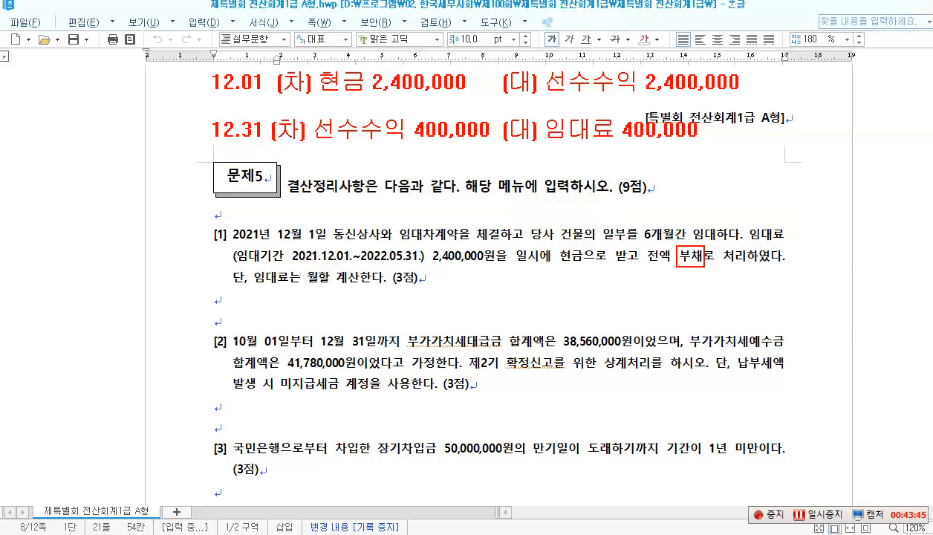
mouse_move(207, 109)
mouse_down()
mouse_move(589, 150)
mouse_move(712, 143)
mouse_up()
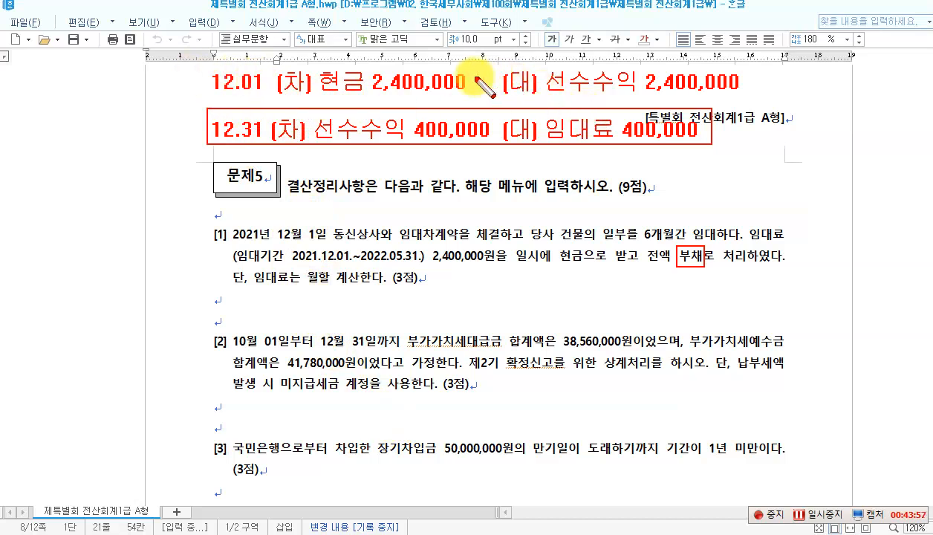
drag(550, 86, 745, 94)
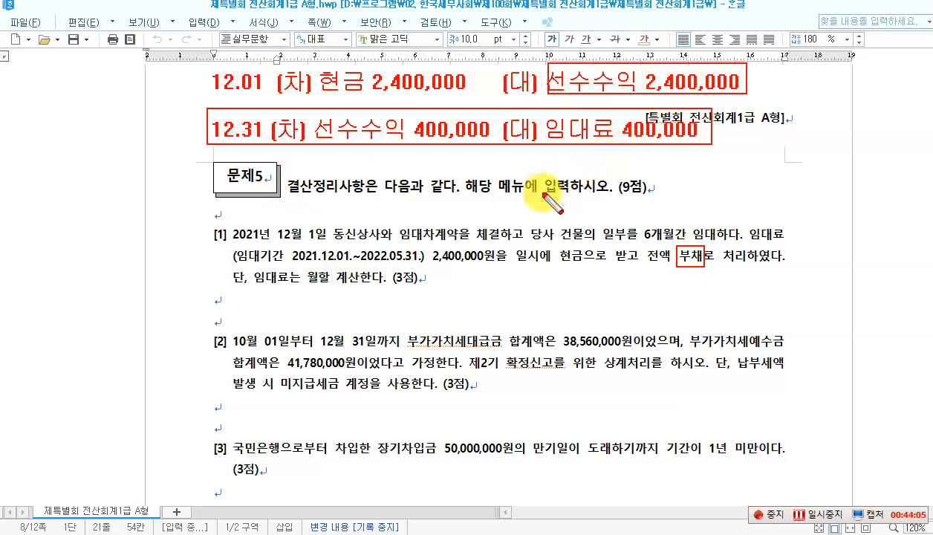
key(Escape)
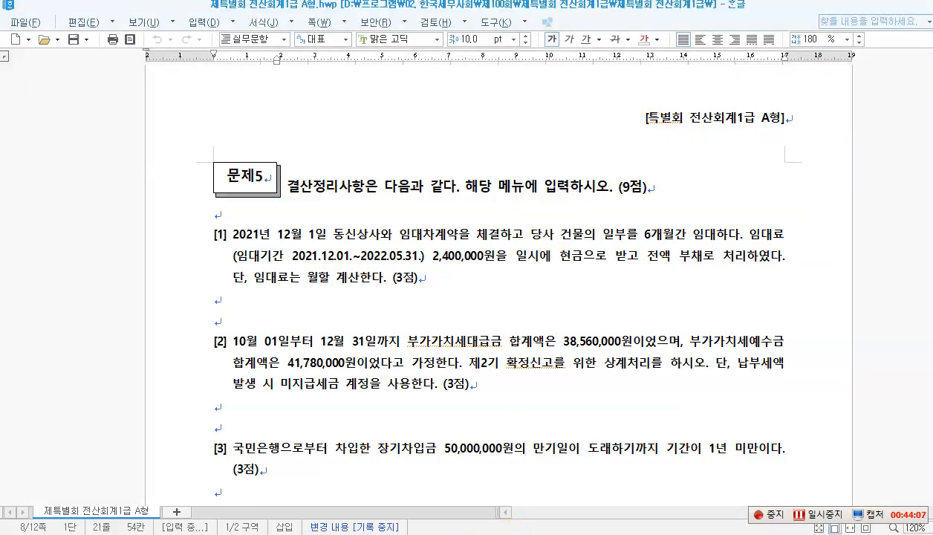
click(502, 533)
Step: Start a December 31 voucher debiting 0263 선수수익 400,000
click(163, 95)
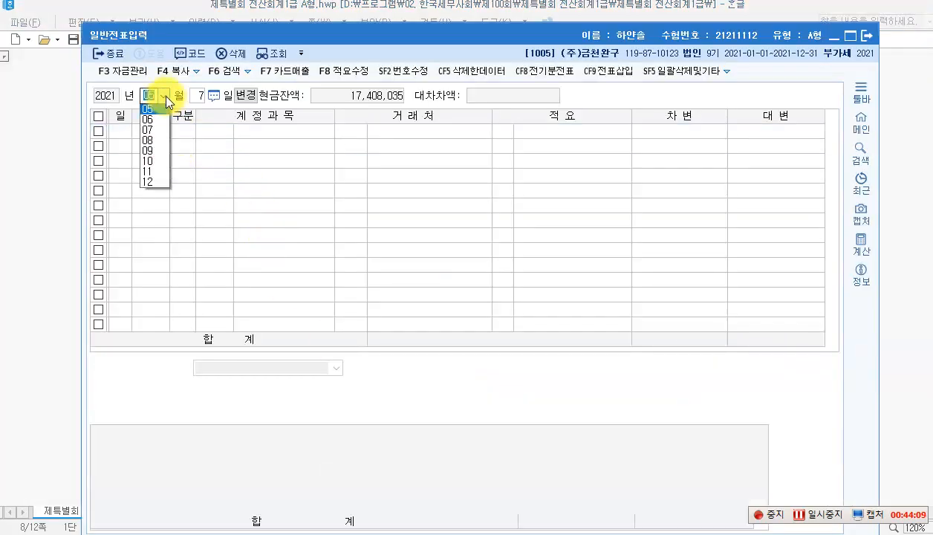
click(161, 219)
text(31)
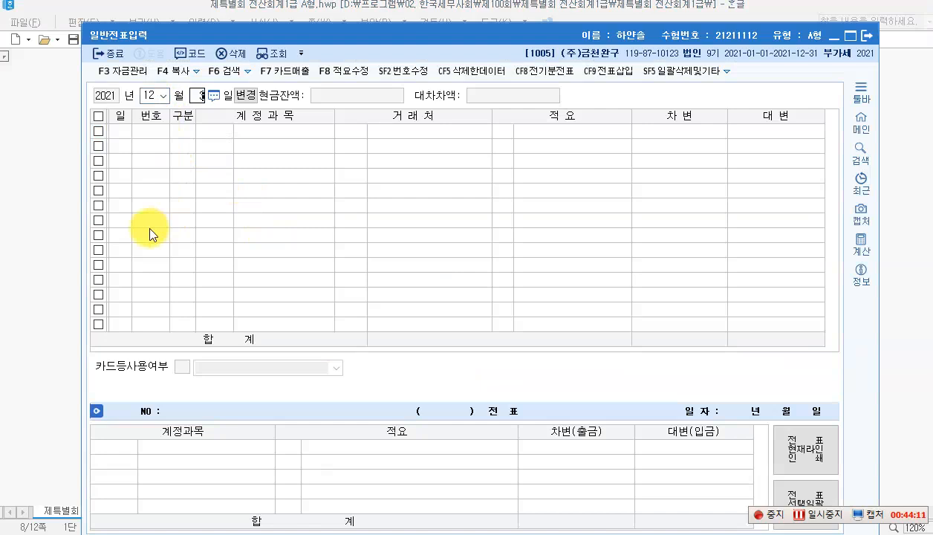
key(Return)
key(3)
key(Return)
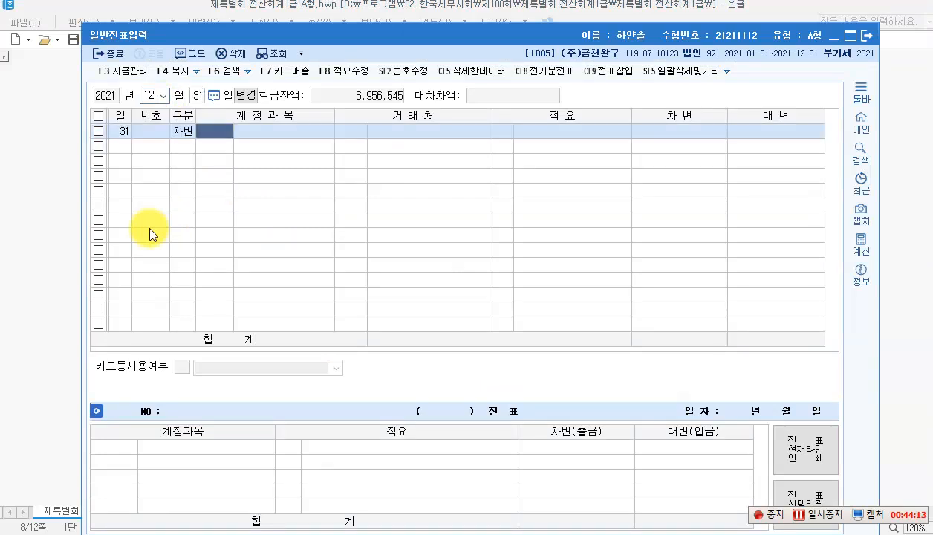
key(F2)
text(선수)
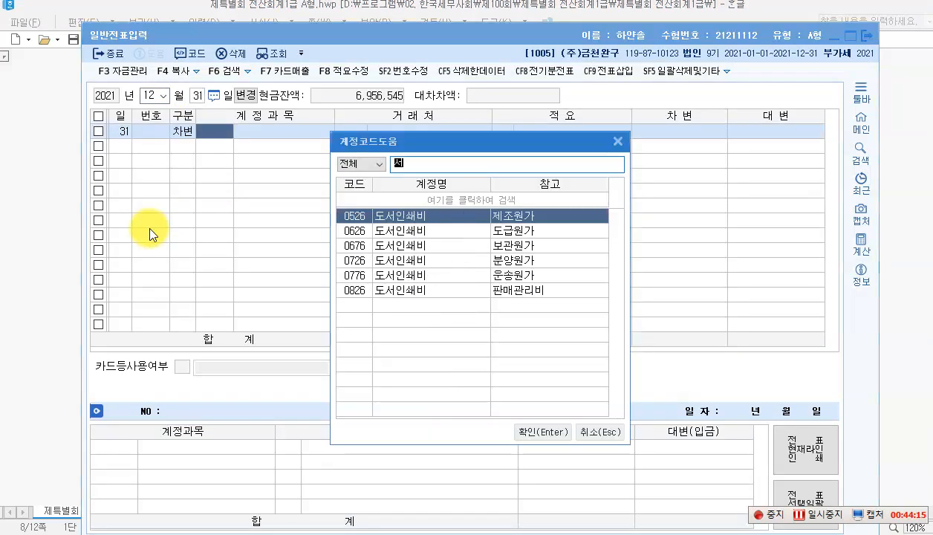
key(Down)
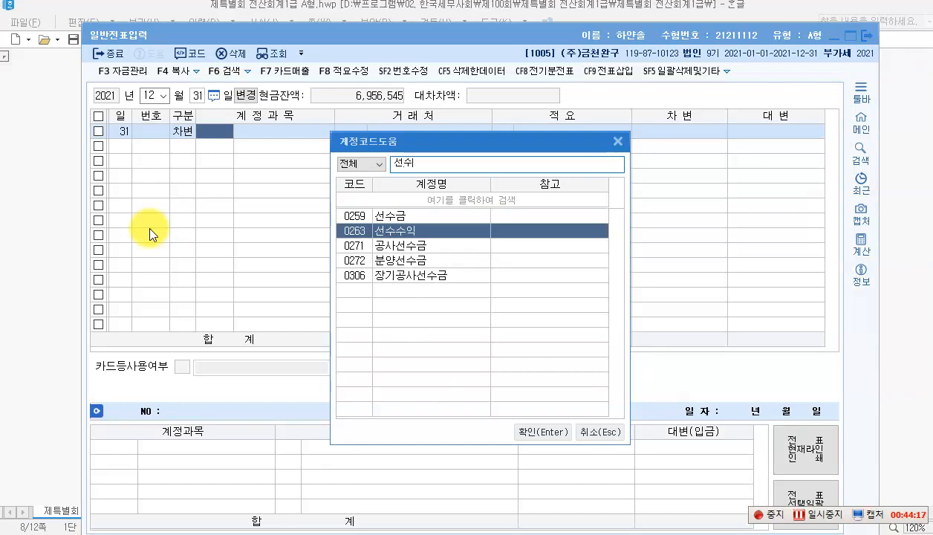
key(Return)
key(Return)
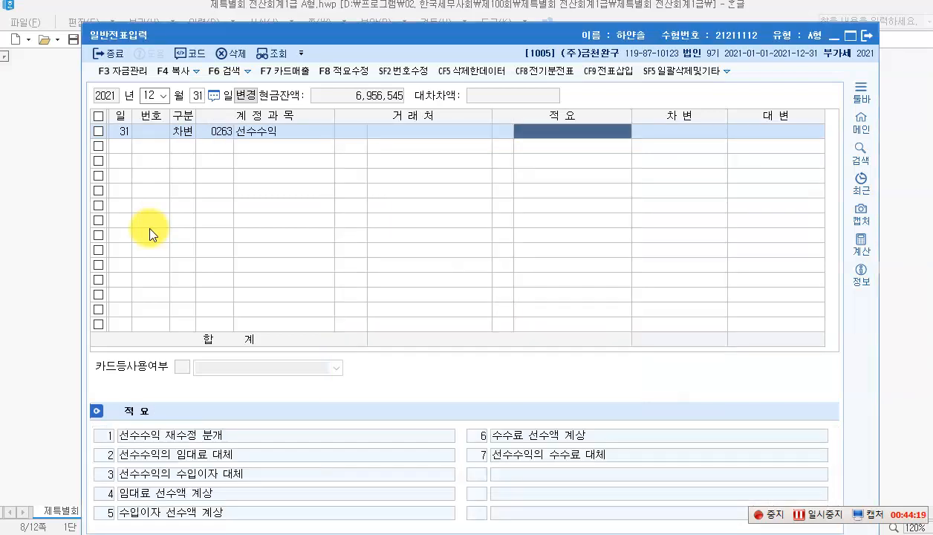
key(Return)
text(4000000)
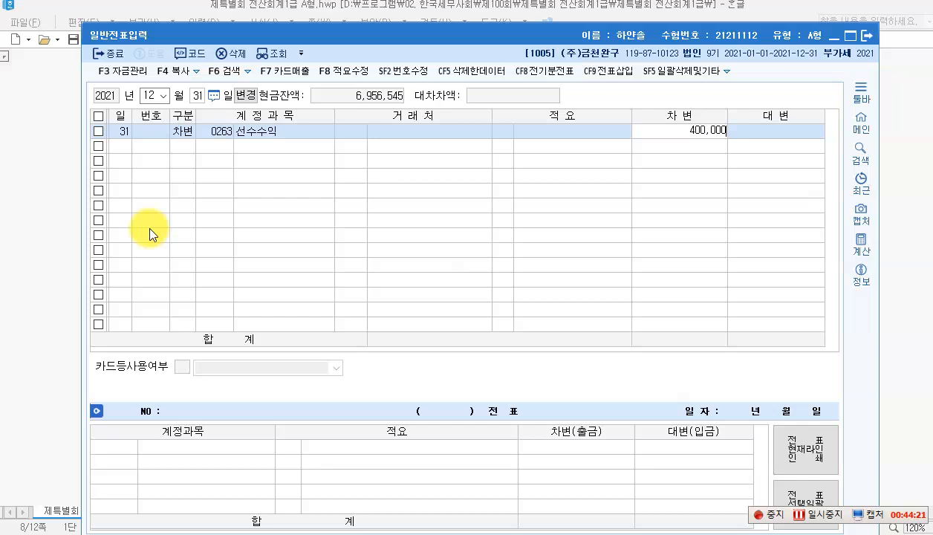
key(Return)
Step: Add the credit line to 0904 임대료
text(4)
key(Return)
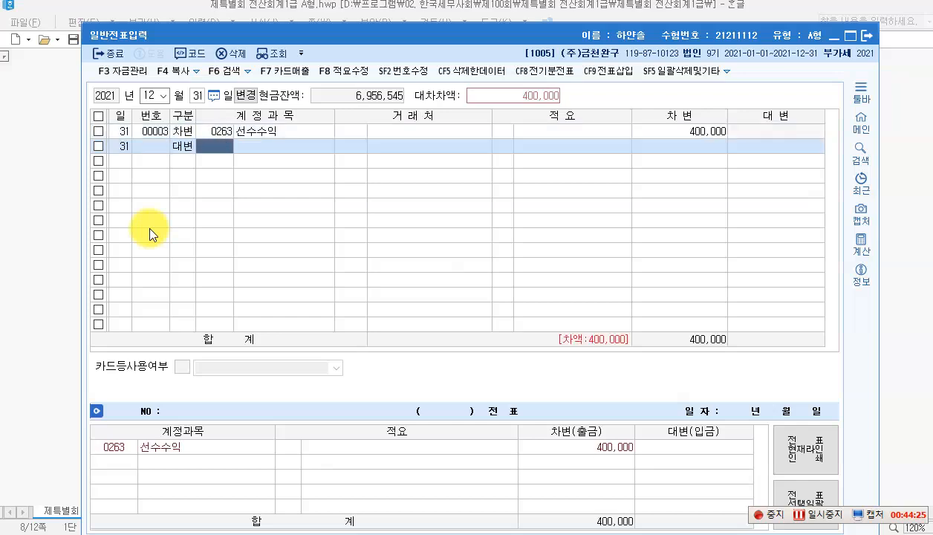
text(임대료)
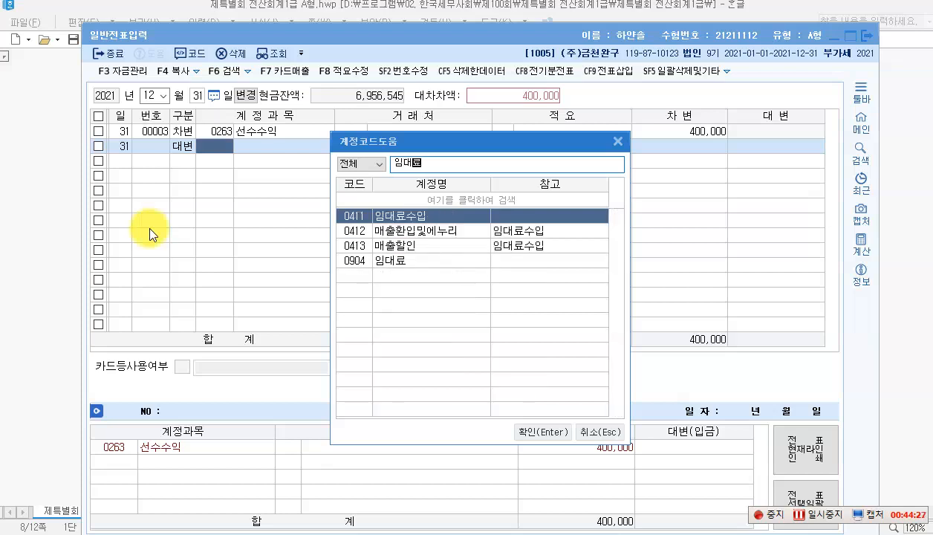
key(Down)
key(Down)
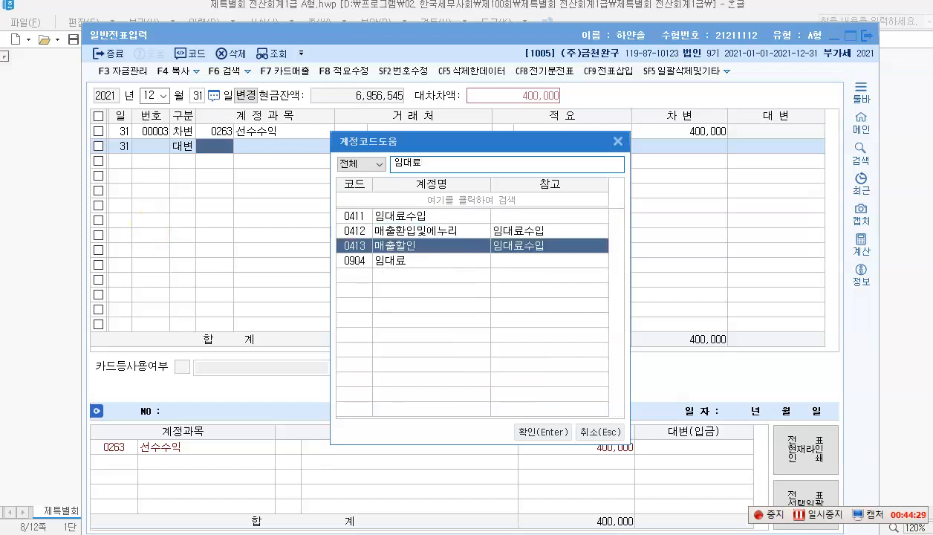
key(Down)
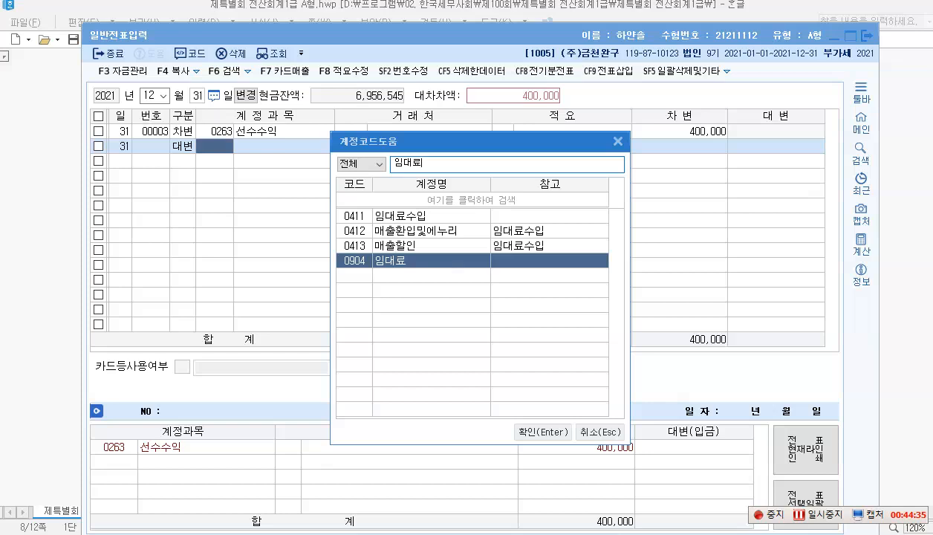
key(Return)
key(Return)
key(Return)
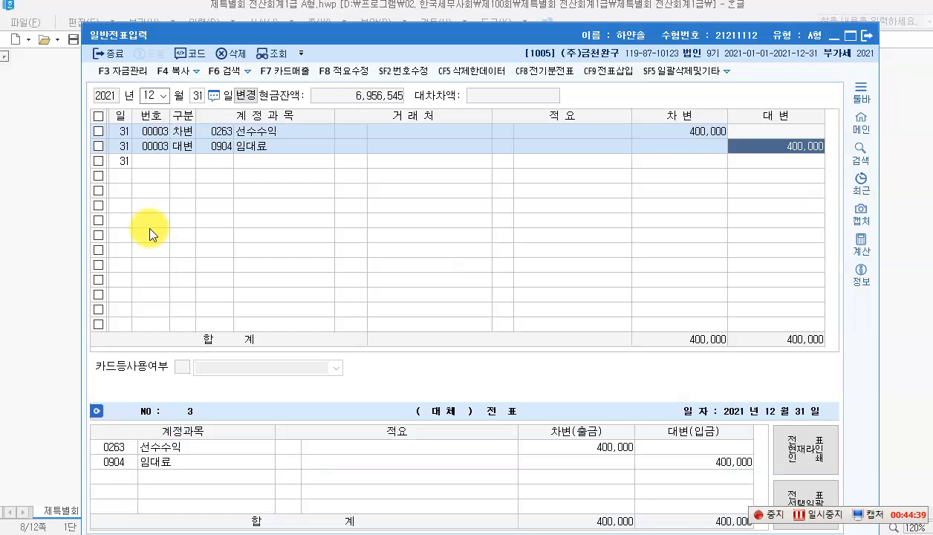
Step: Assign customer 동신상사 to the 선수수익 debit line
click(353, 130)
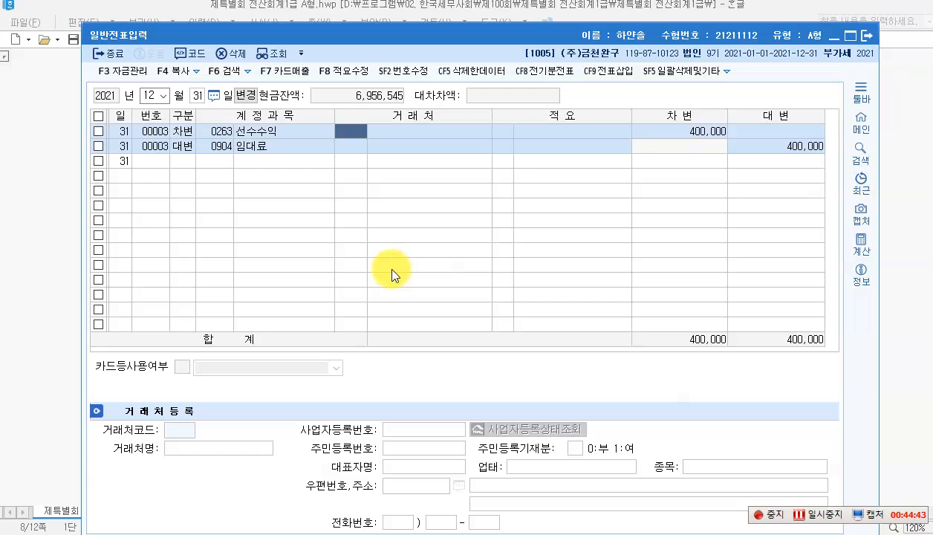
key(F2)
text(동)
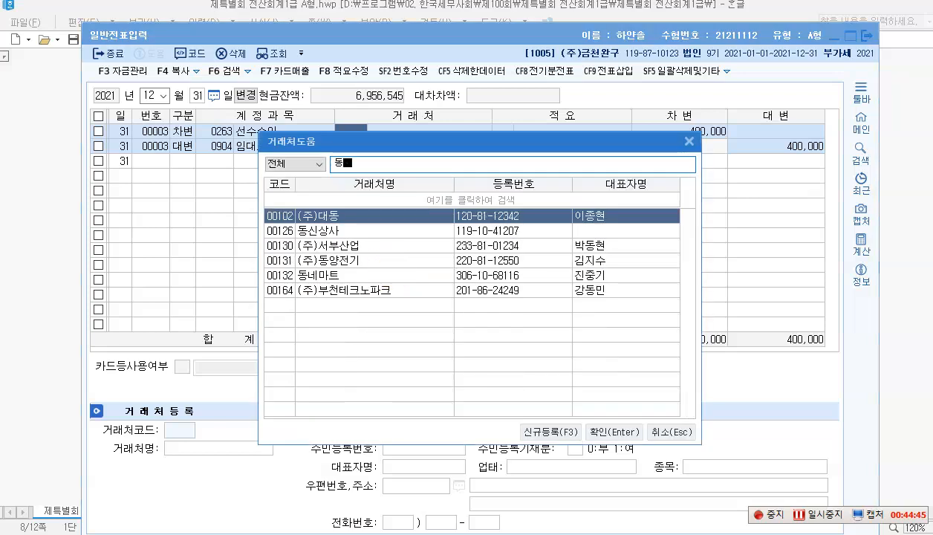
text(신)
key(Return)
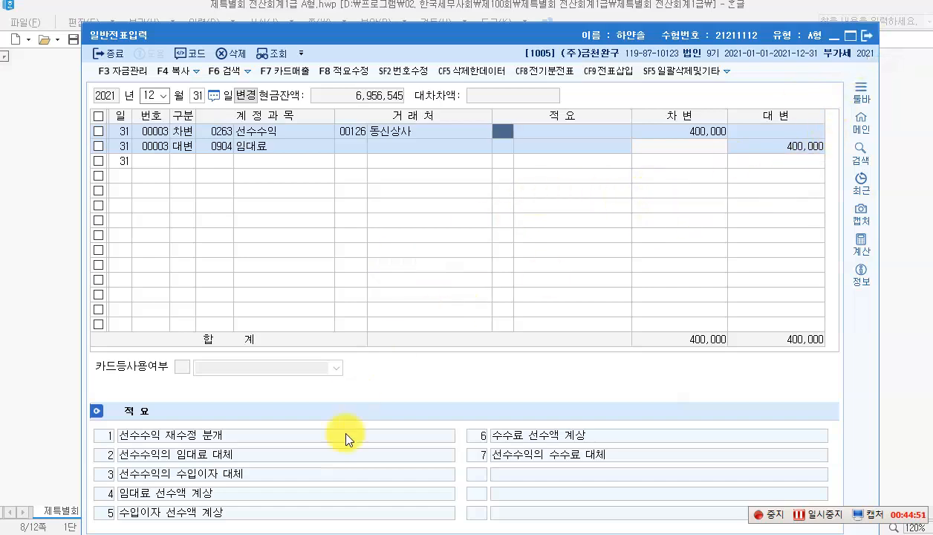
click(407, 533)
Step: Box the 10월 01일부터 12월 31일까지 period of item [2] in red
scroll(360, 320, down, 3)
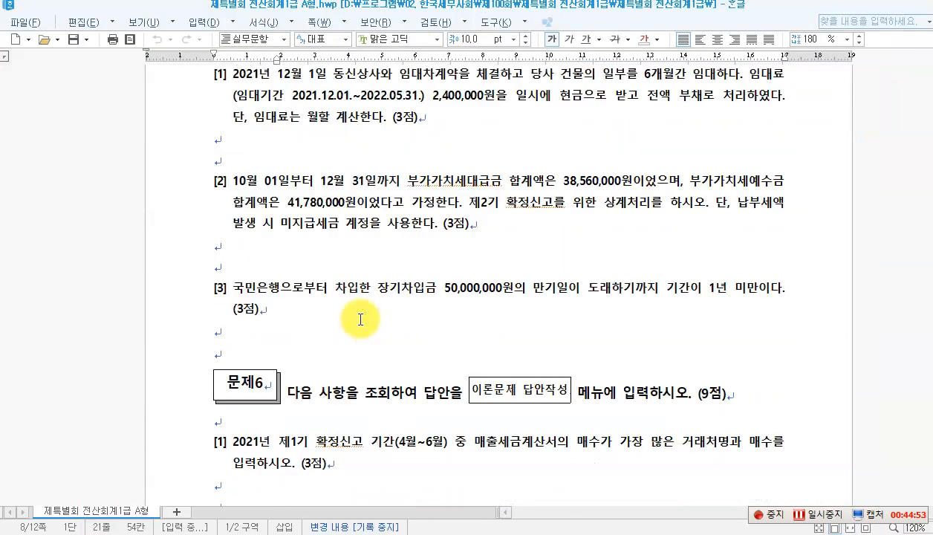
click(265, 181)
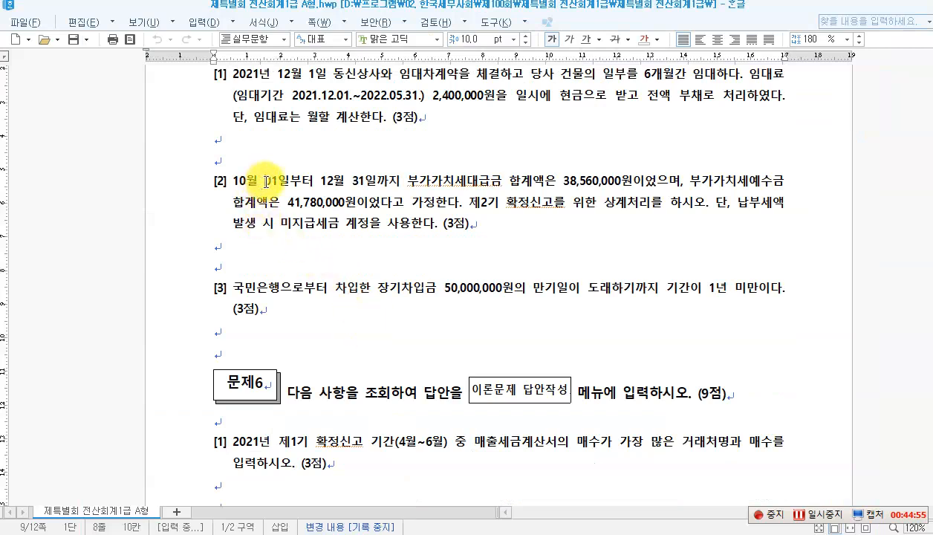
click(390, 180)
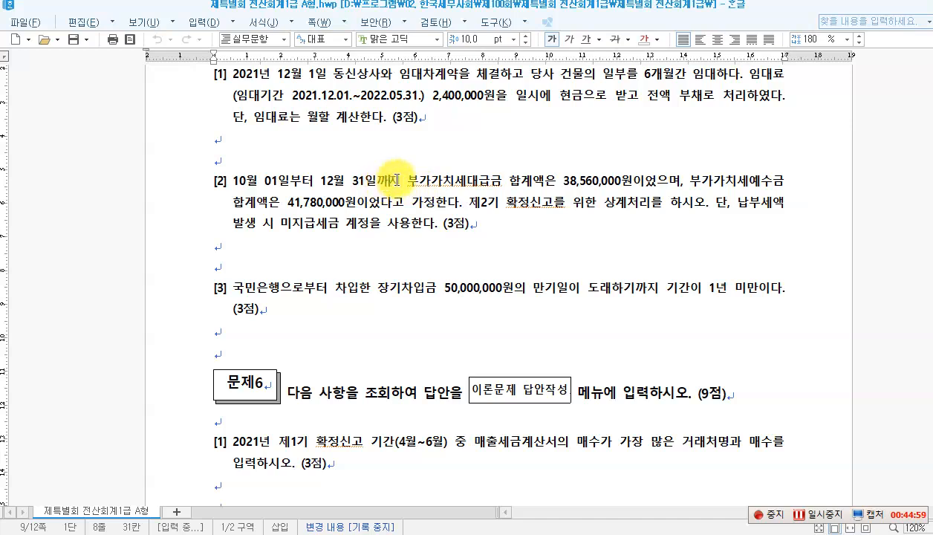
click(407, 180)
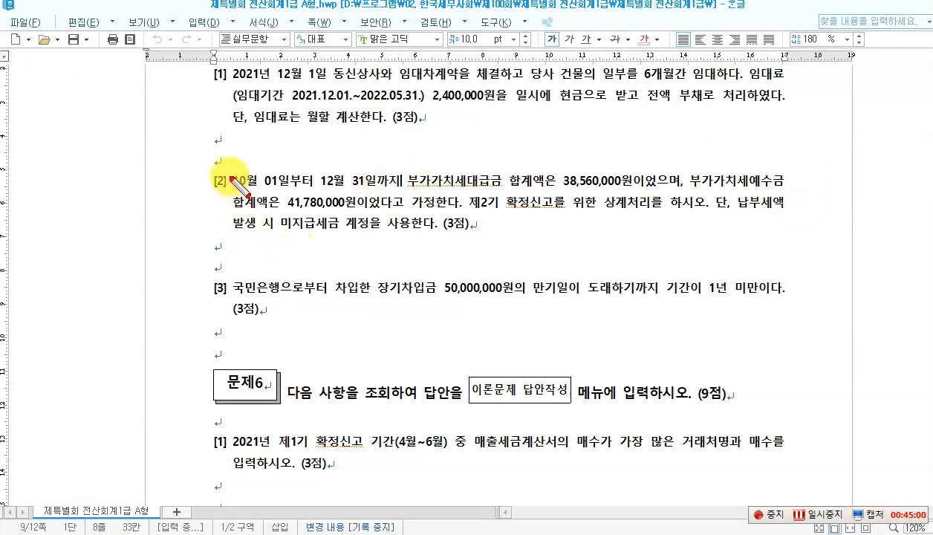
drag(232, 170, 405, 188)
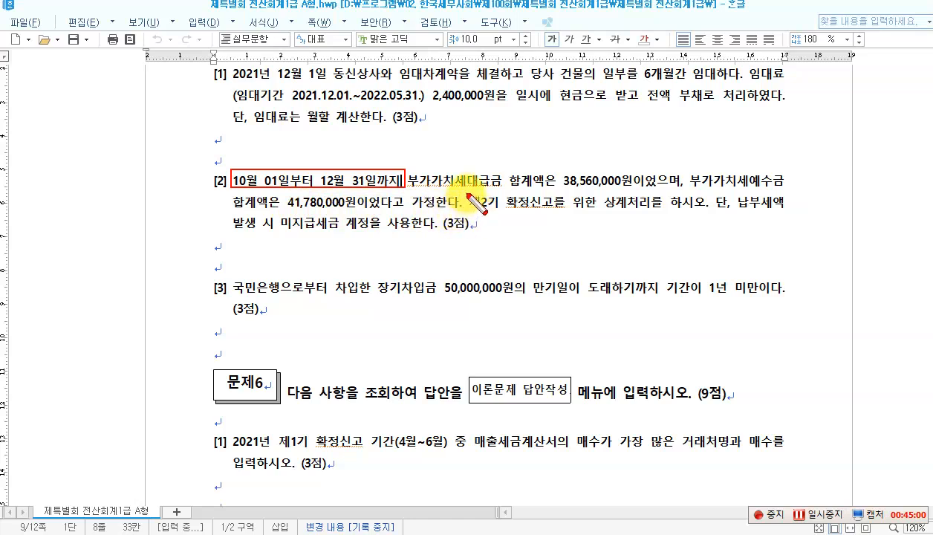
Step: Box the 제2기 확정신고 offset instruction and circle 부가가치세예수금 and 부가가치세대급금
drag(466, 195, 699, 211)
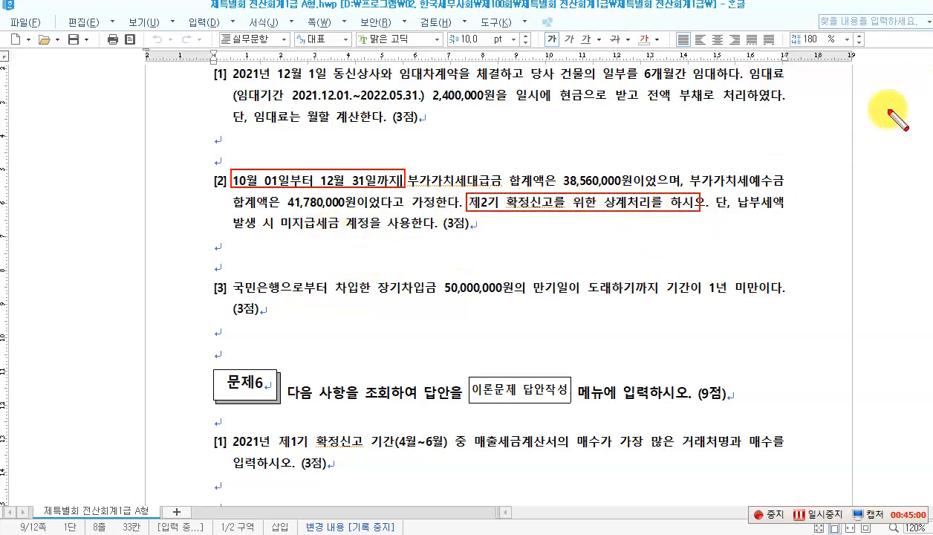
drag(689, 166, 787, 193)
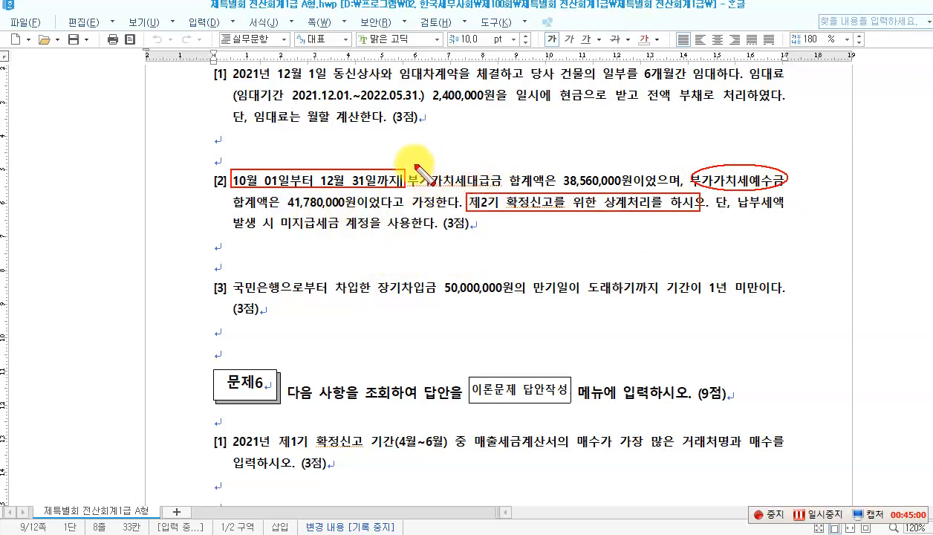
drag(416, 167, 491, 192)
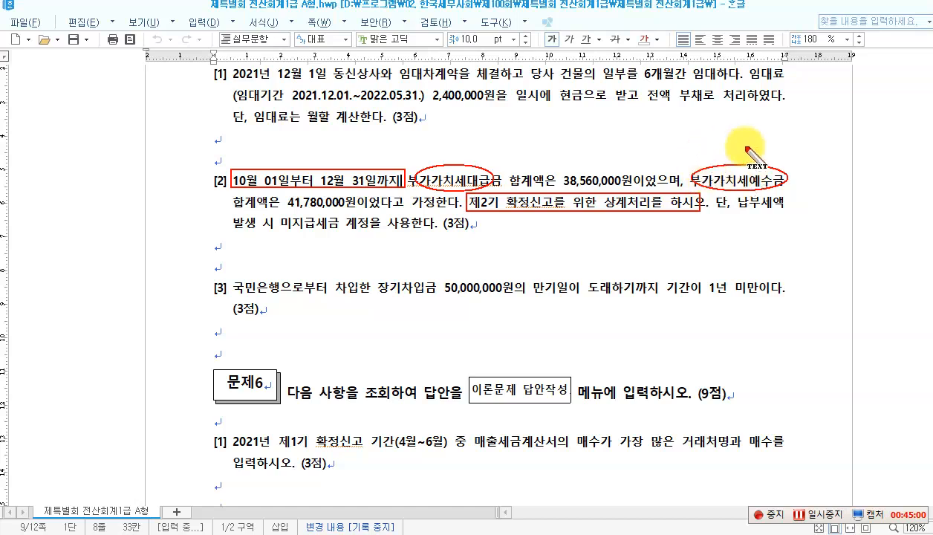
Step: Write the red 12.31 note: (차) 부가세예수금 41,780,000 / (대) 부가세대급금 38,560,000, 미지급세금 3,220,000
click(299, 243)
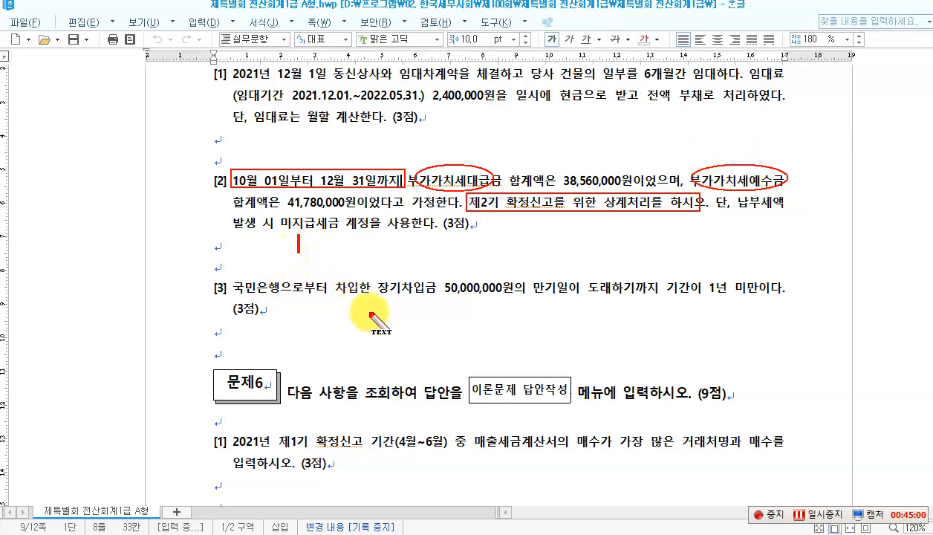
text((차)
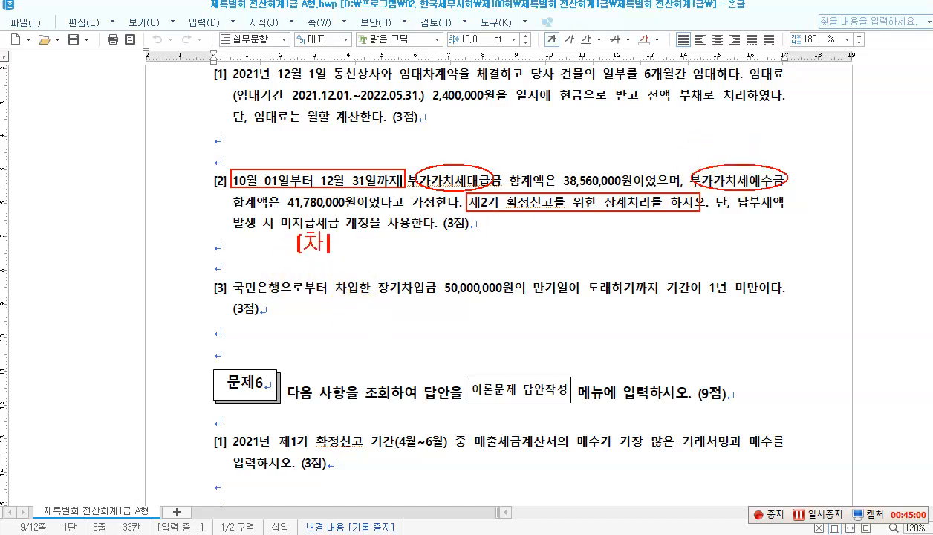
text() )
text(부가셍)
text(예수)
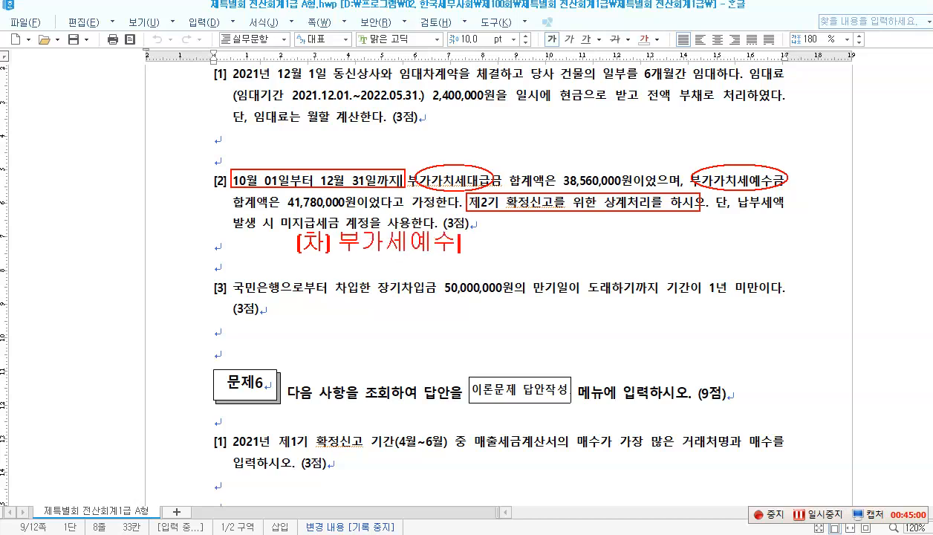
text(금 4)
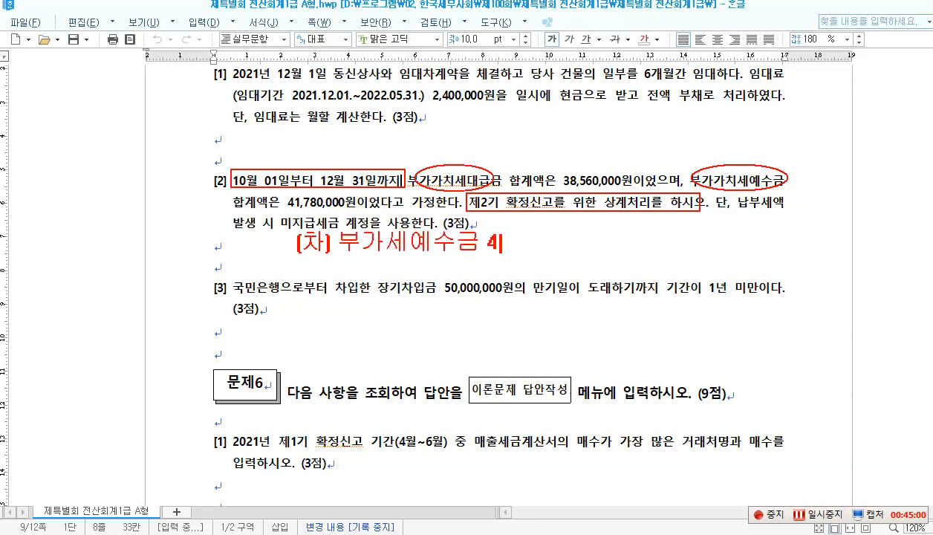
text(1,780,000)
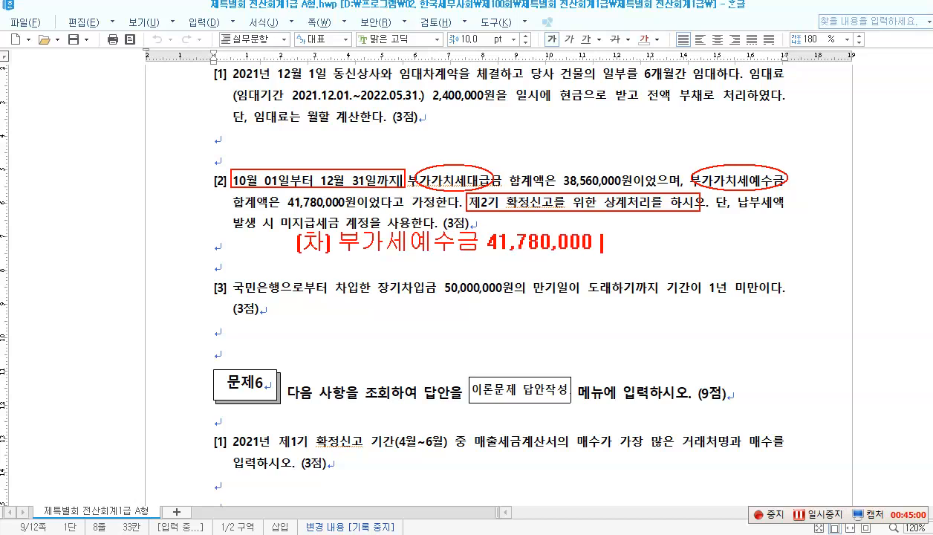
text( [대) 부가세)
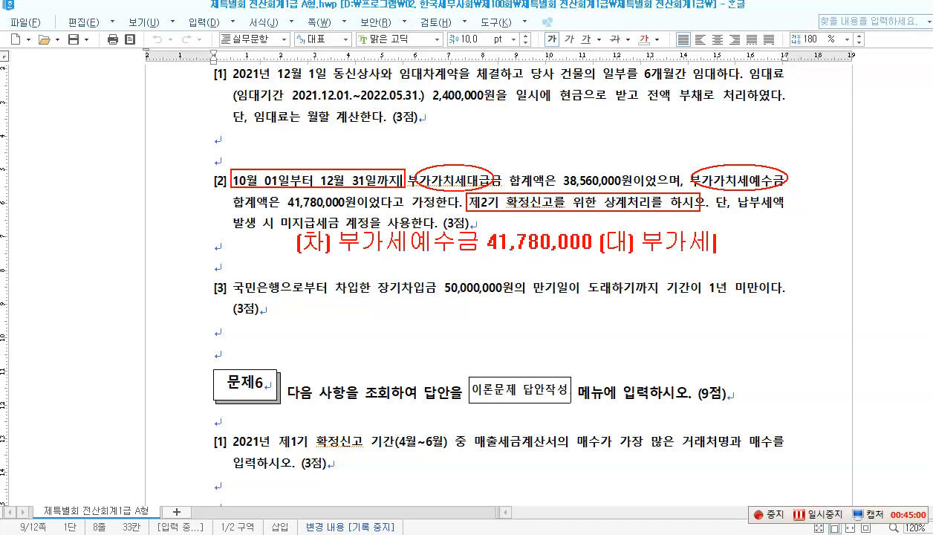
text(대급)
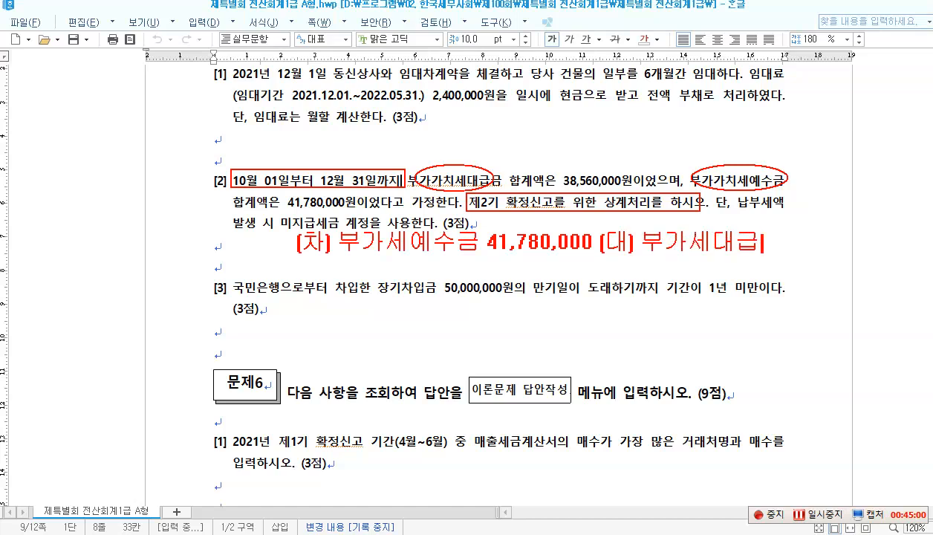
text(ㅇ금 38,)
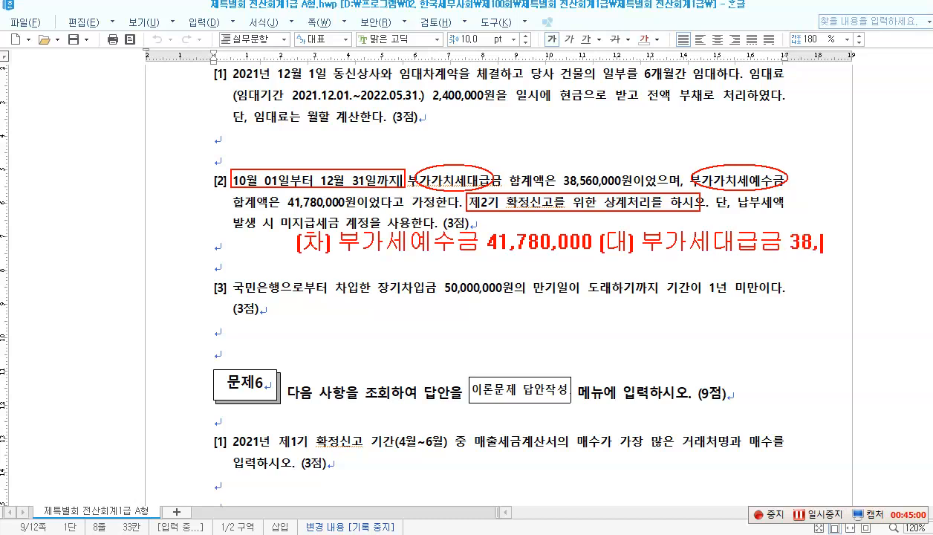
text(560,000)
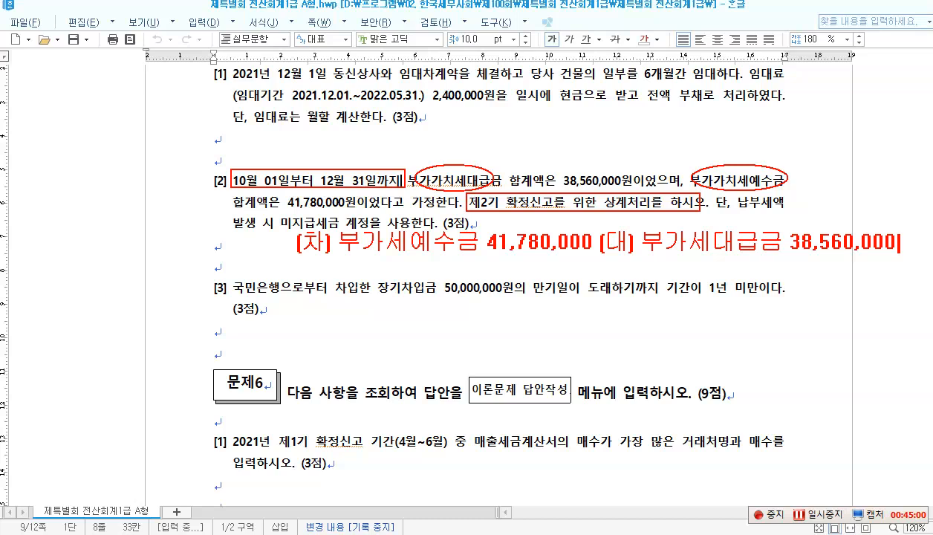
key(Return)
text(미지급세)
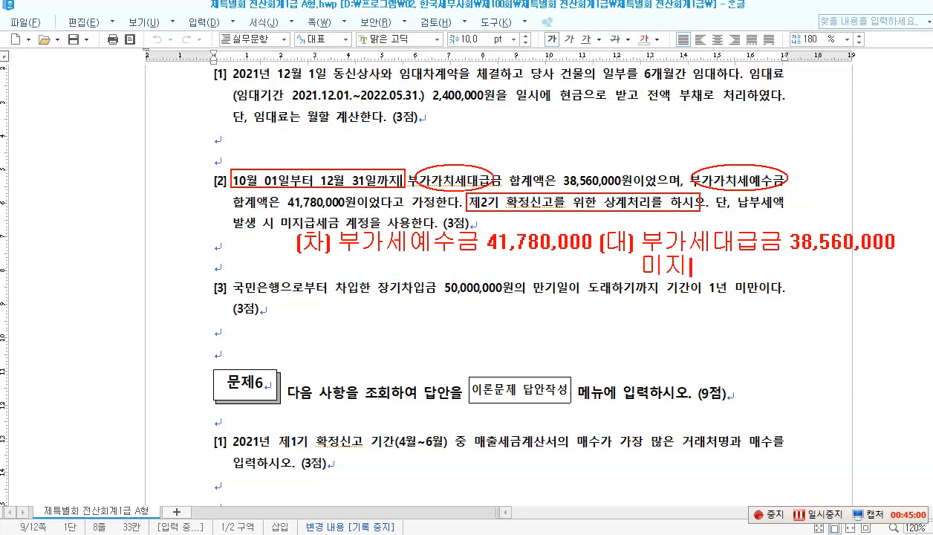
text(금 )
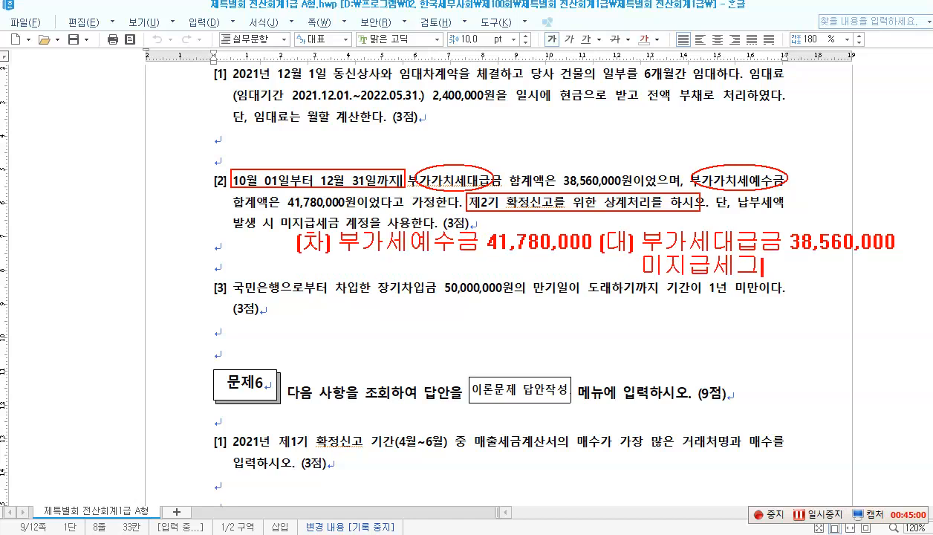
text(3)
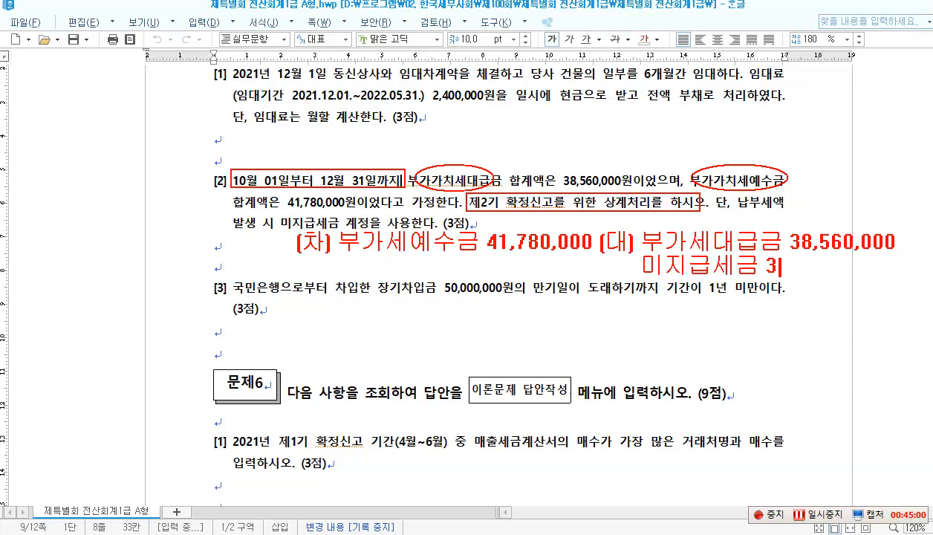
text(,220,000)
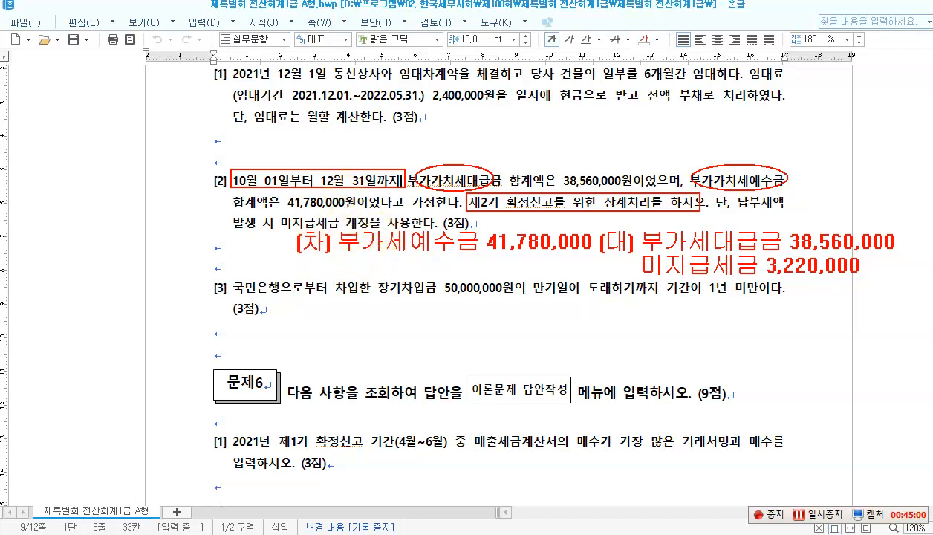
click(208, 244)
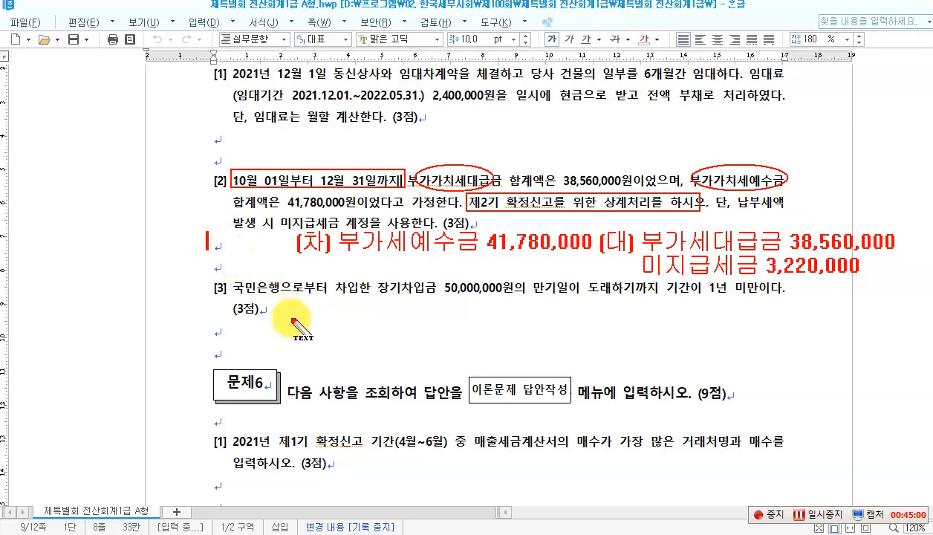
text(12.31)
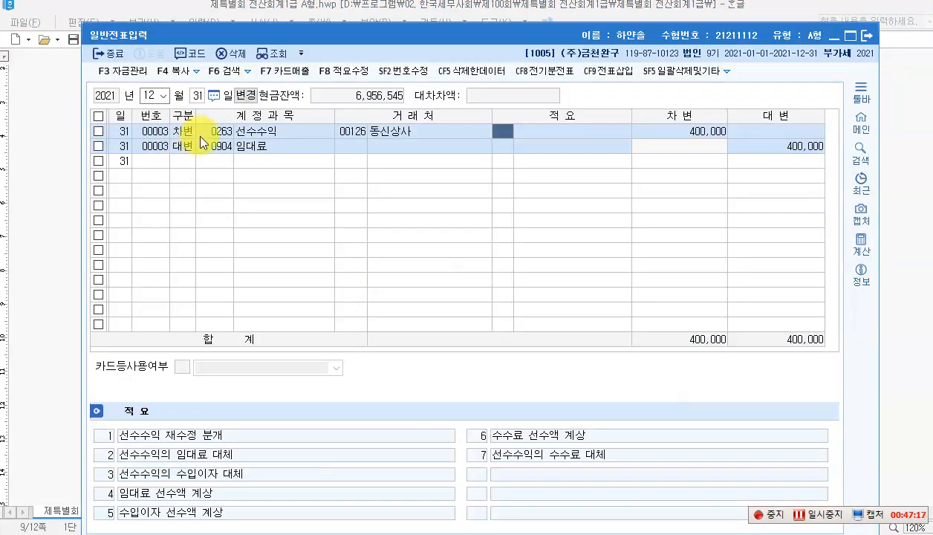
Step: Add the debit line 0255 부가세예수금 41,780,000 to voucher 00004
click(188, 161)
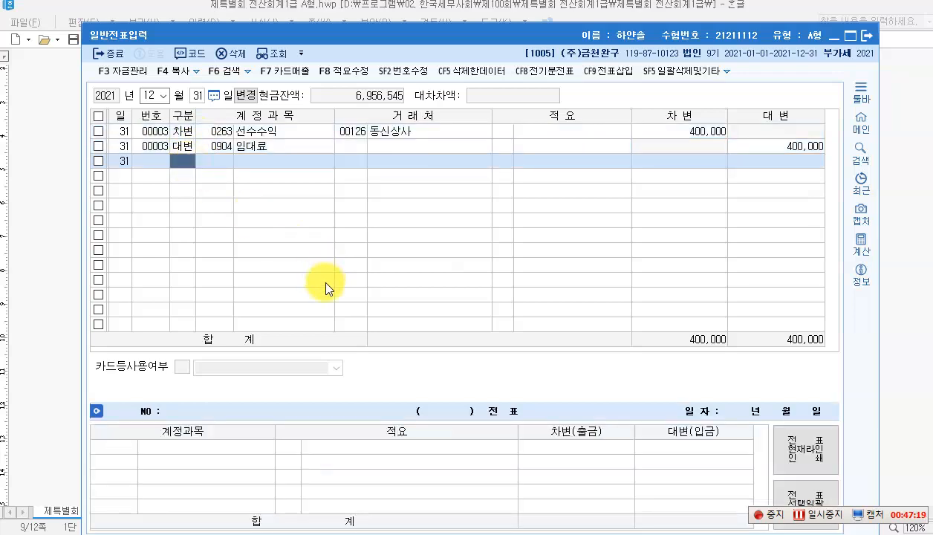
text(4)
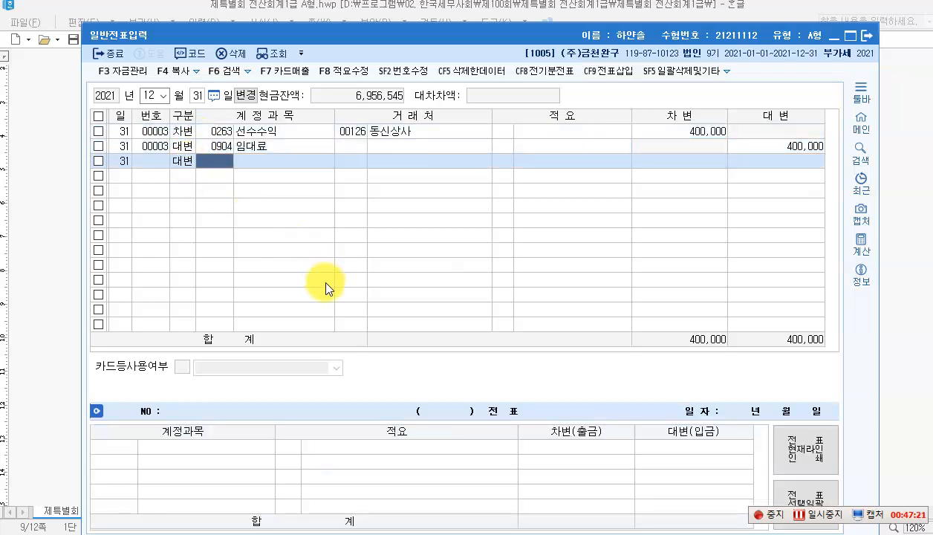
key(alt+Tab)
text(부가세)
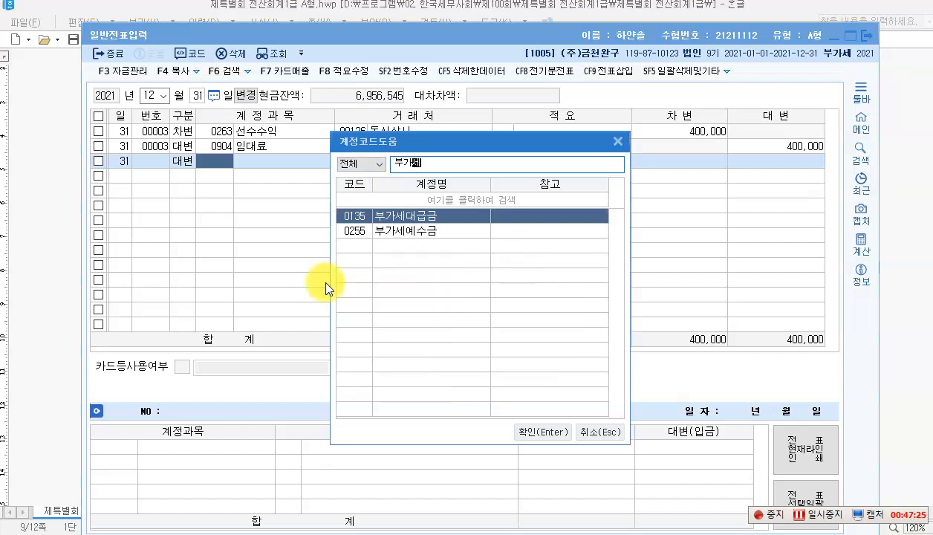
key(Escape)
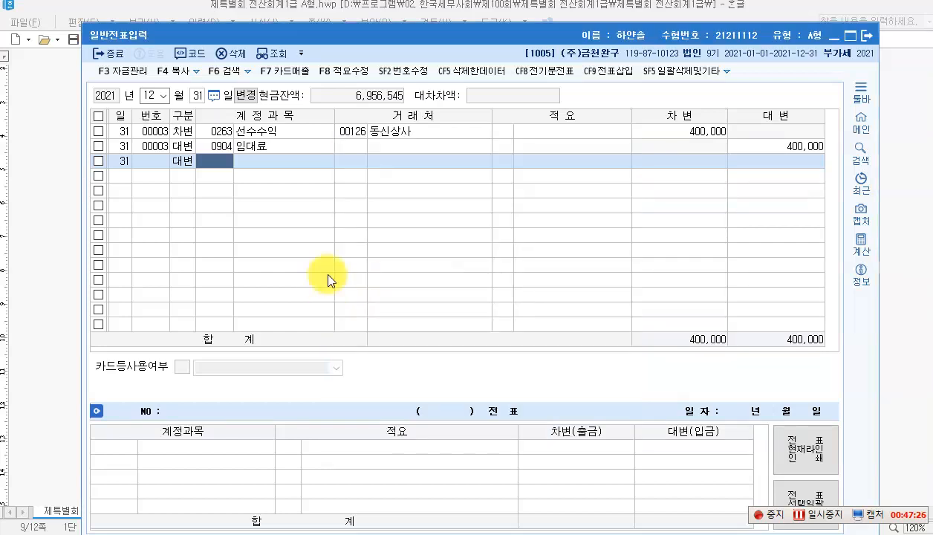
click(170, 159)
text(3)
key(F2)
text(부가세예)
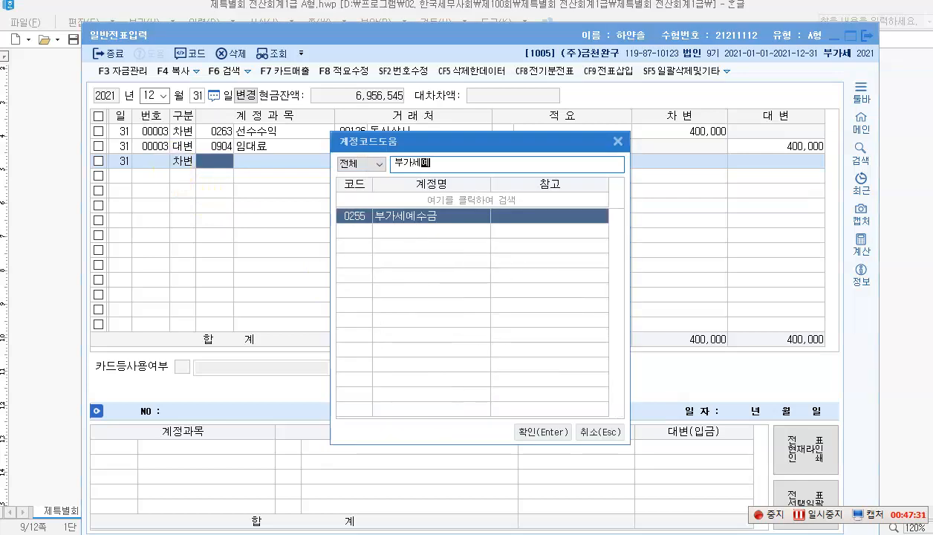
key(Return)
key(Return)
key(Return)
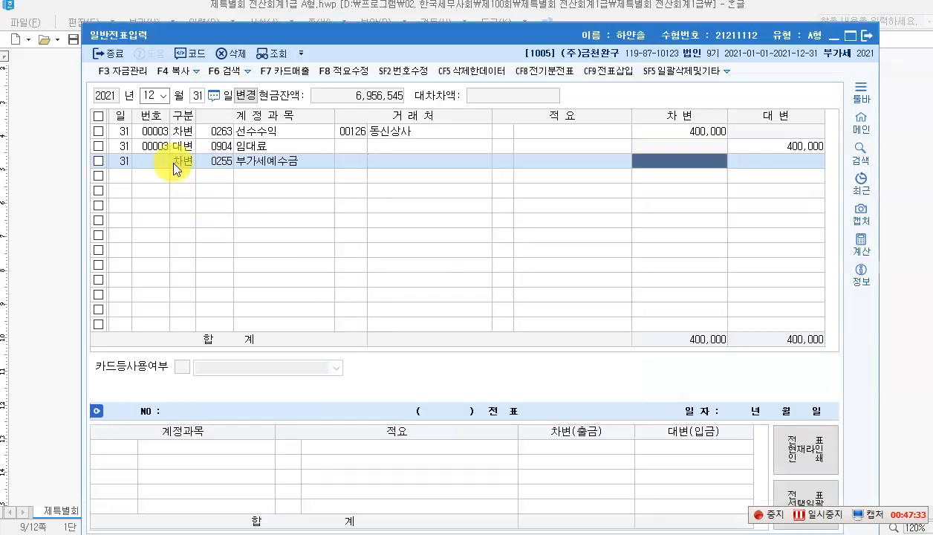
text(4)
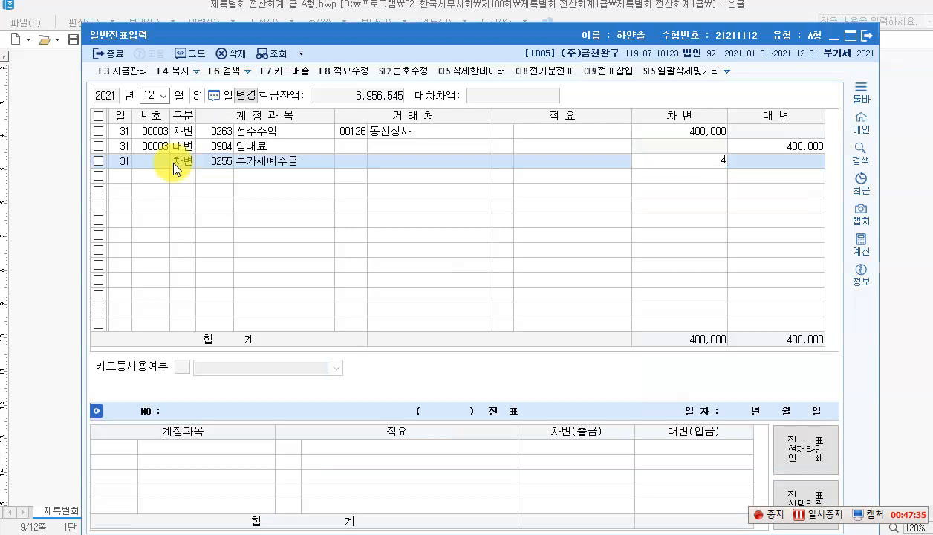
text(1,780)
key(KP_Add)
key(Return)
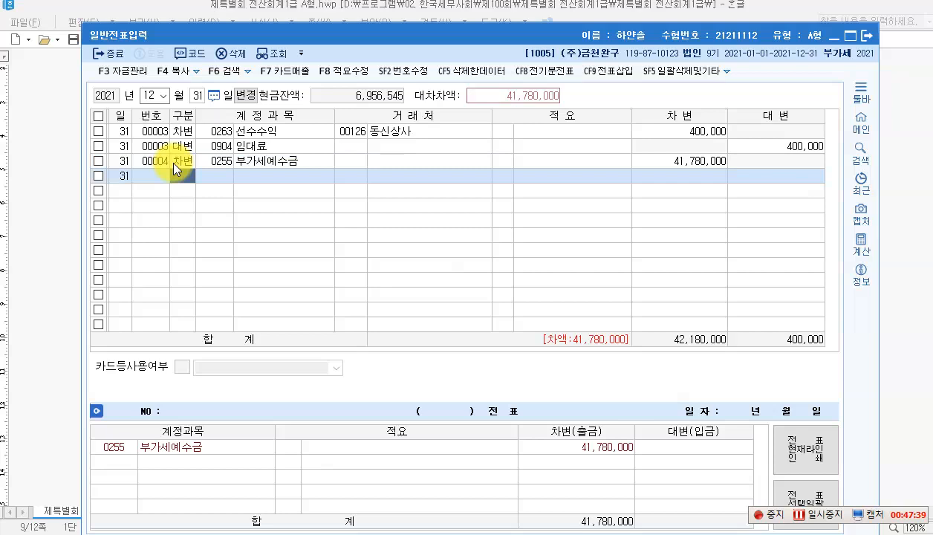
Step: Add credit lines 부가세대급금 38,560,000 and 미지급세금 3,220,000 to balance the voucher
text(4)
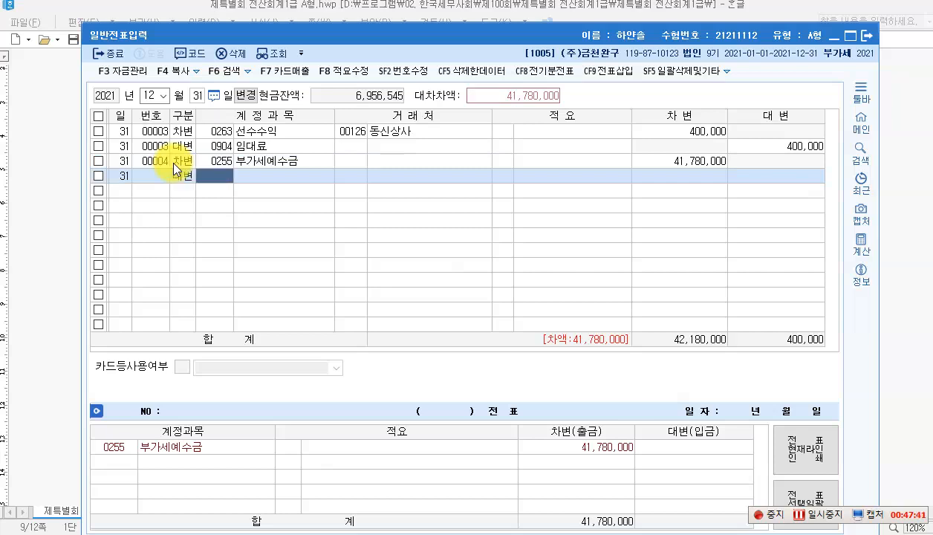
text(부가)
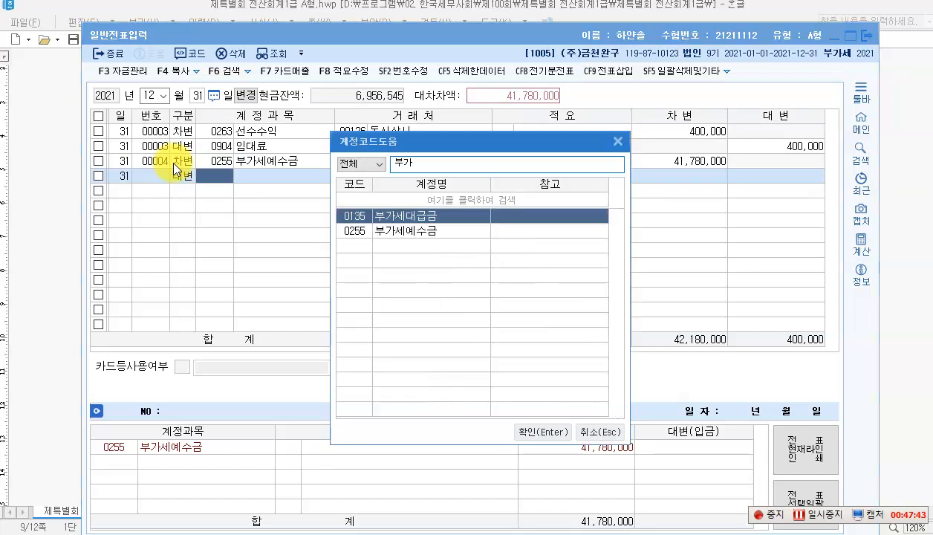
key(Return)
key(Return)
key(Return)
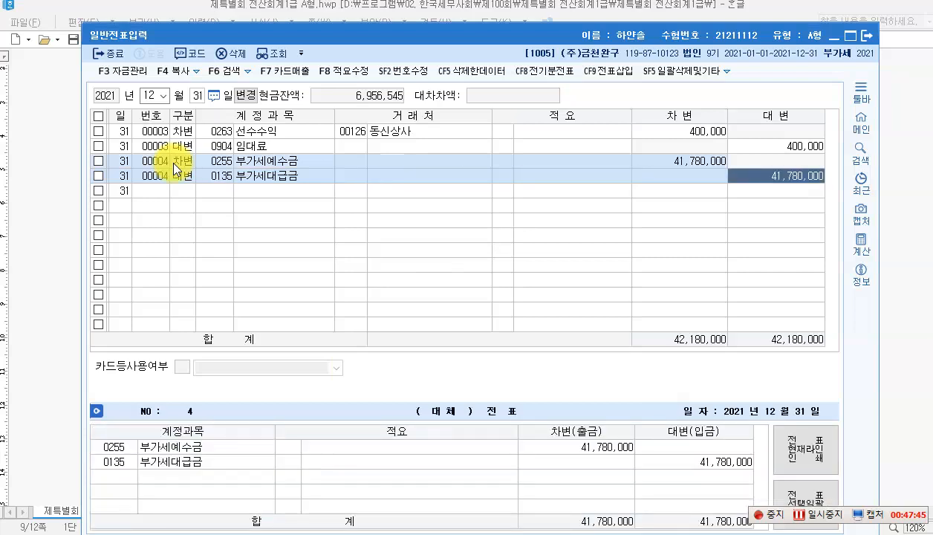
text(3)
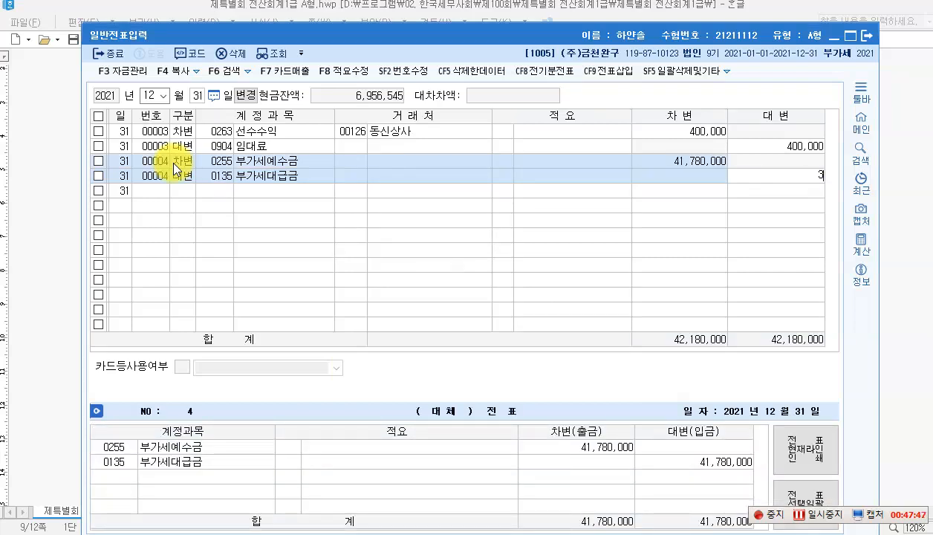
text(8,560,000)
key(Return)
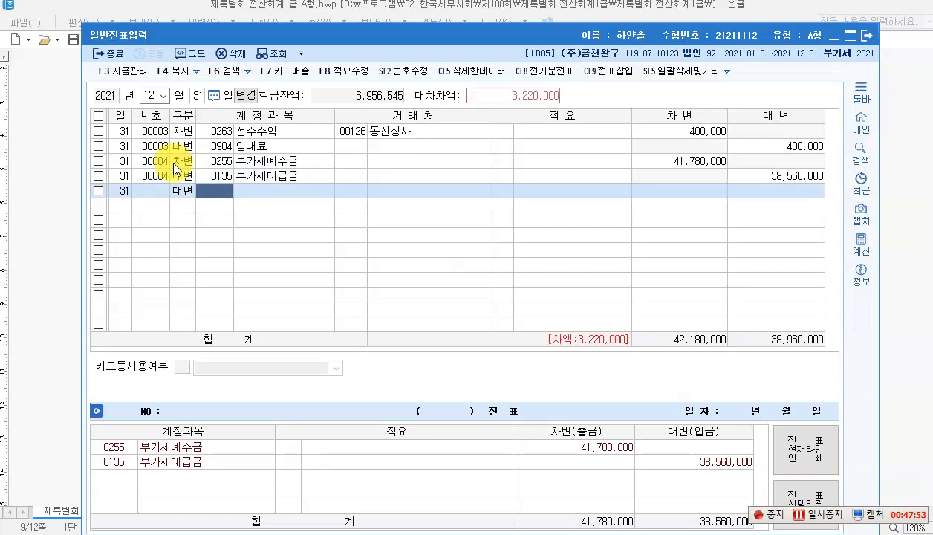
text(미지급)
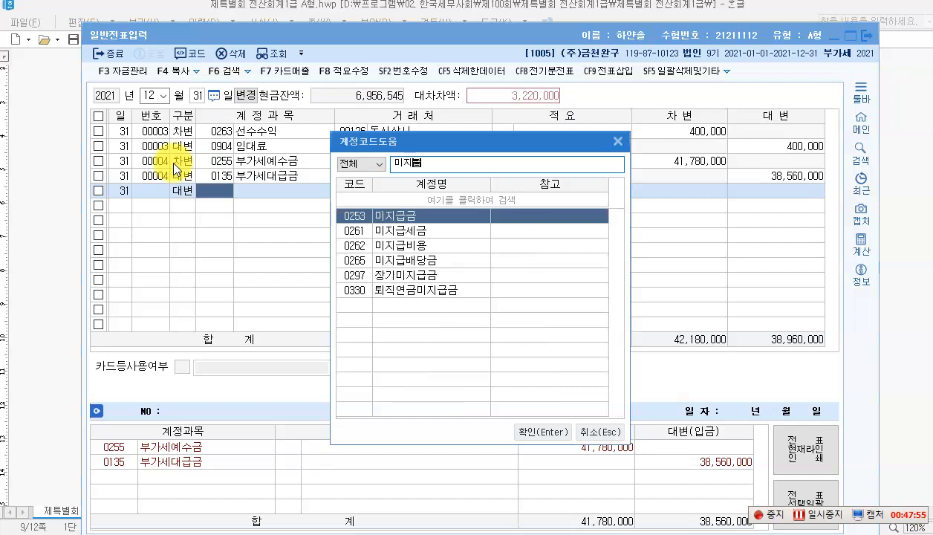
key(Down)
key(Return)
key(Return)
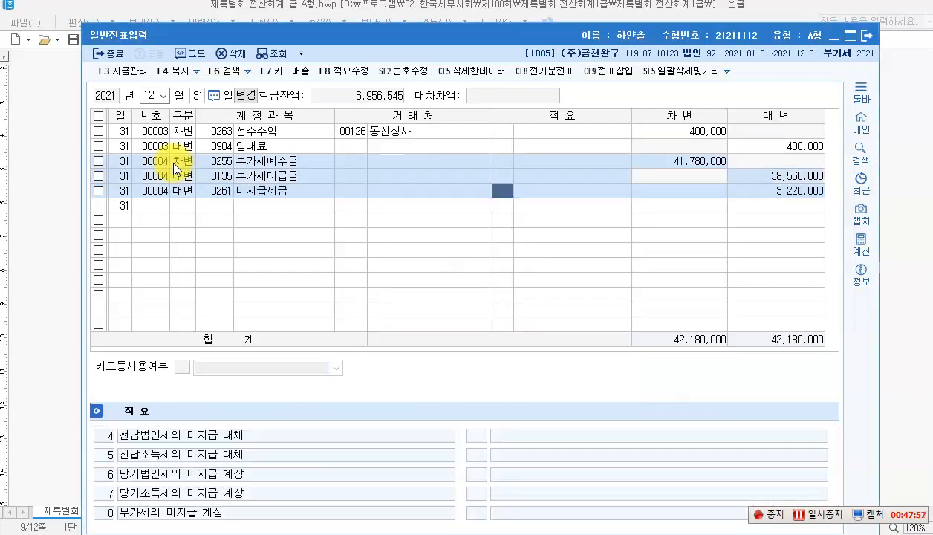
key(Return)
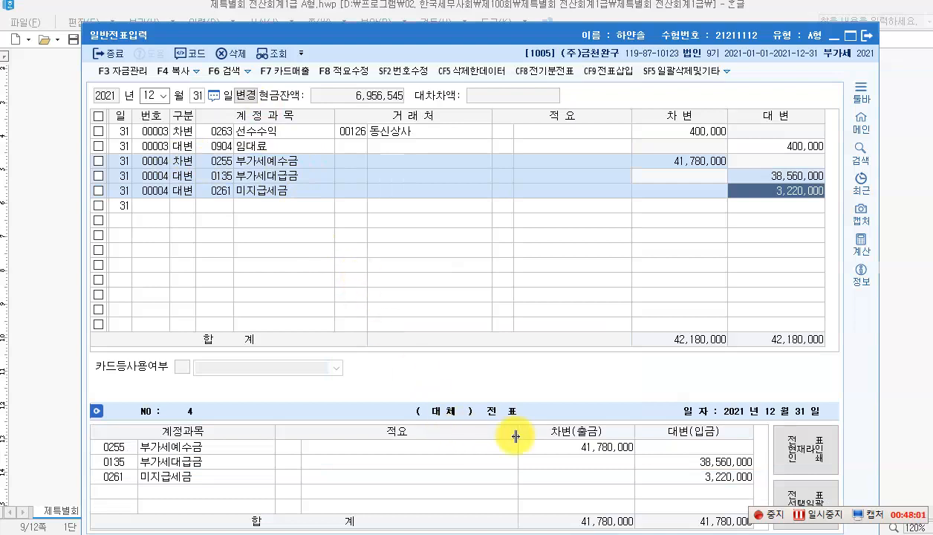
Step: Under question [3], type the red entry 장기차입금 50,000,000 / 유동성장기부채 50,000,000
click(412, 529)
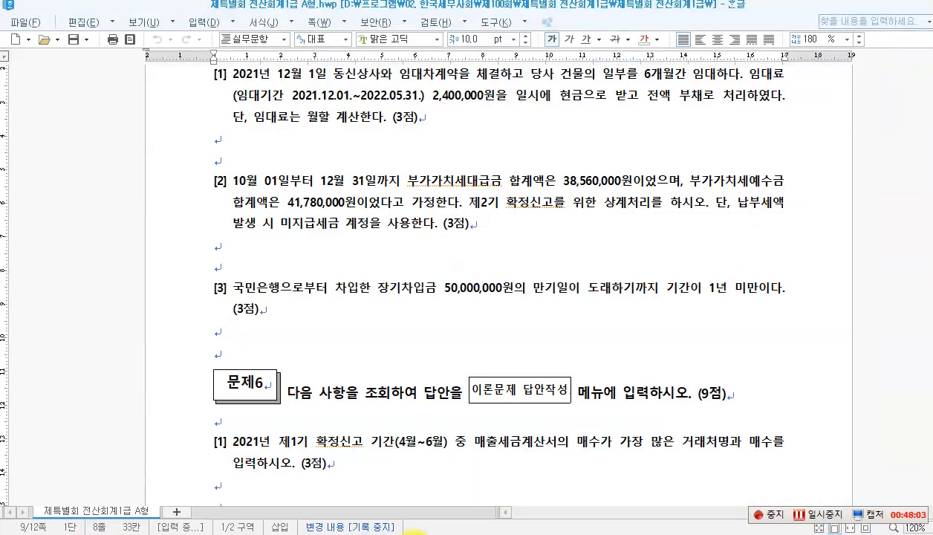
click(358, 260)
scroll(358, 260, down, 2)
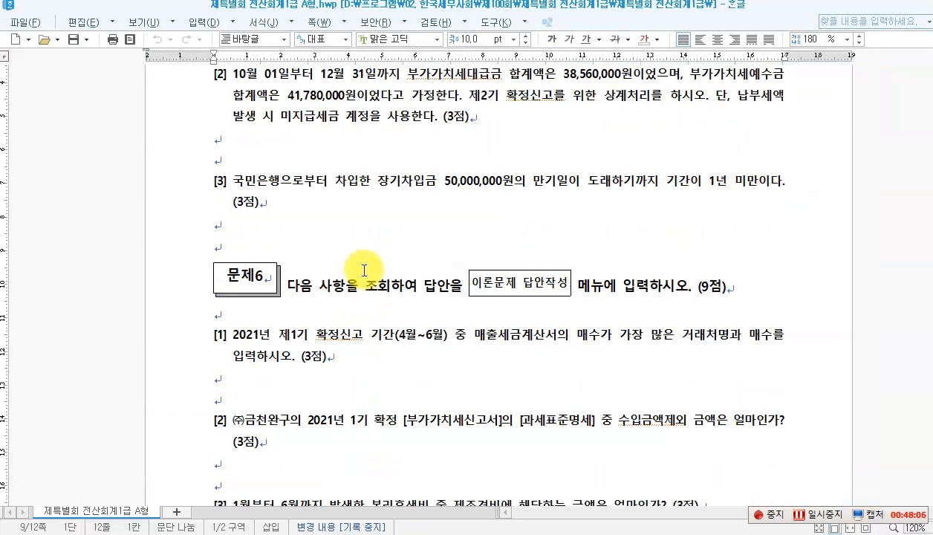
click(275, 184)
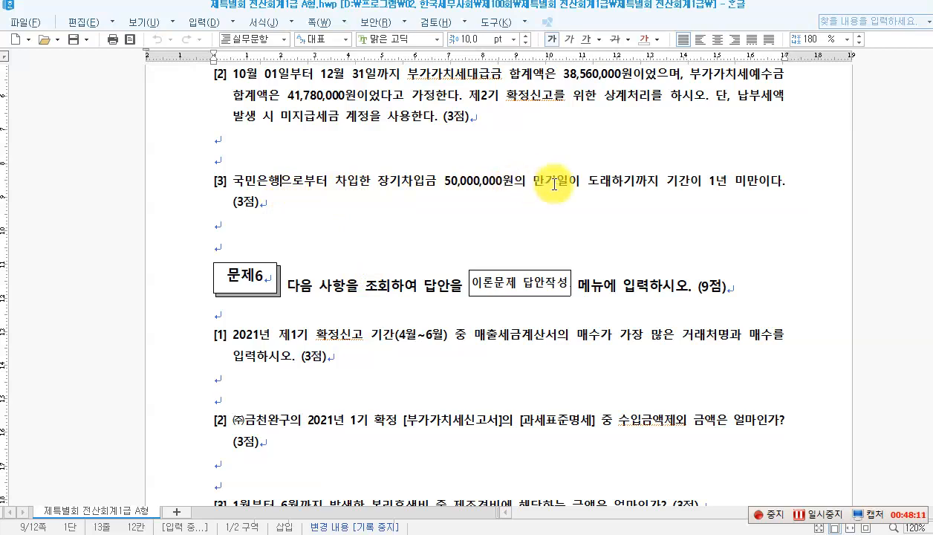
click(613, 185)
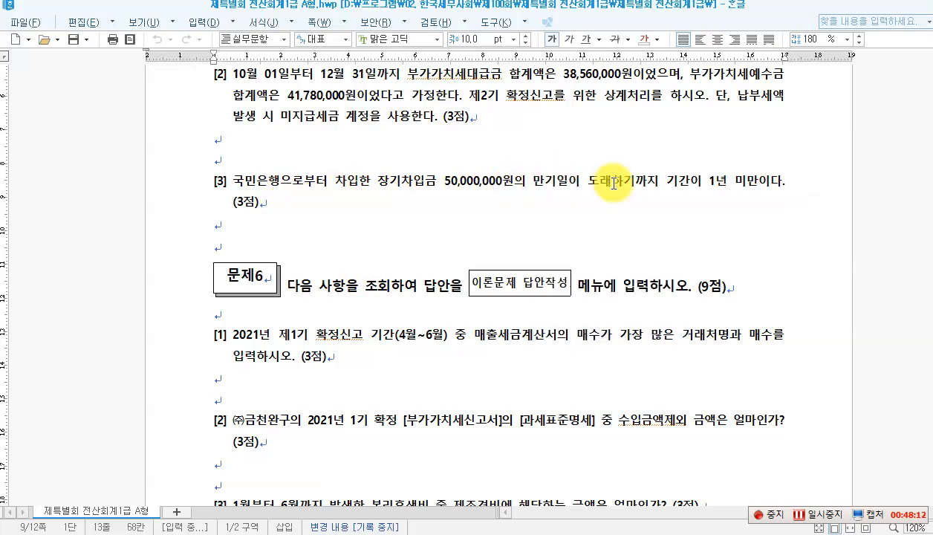
click(714, 183)
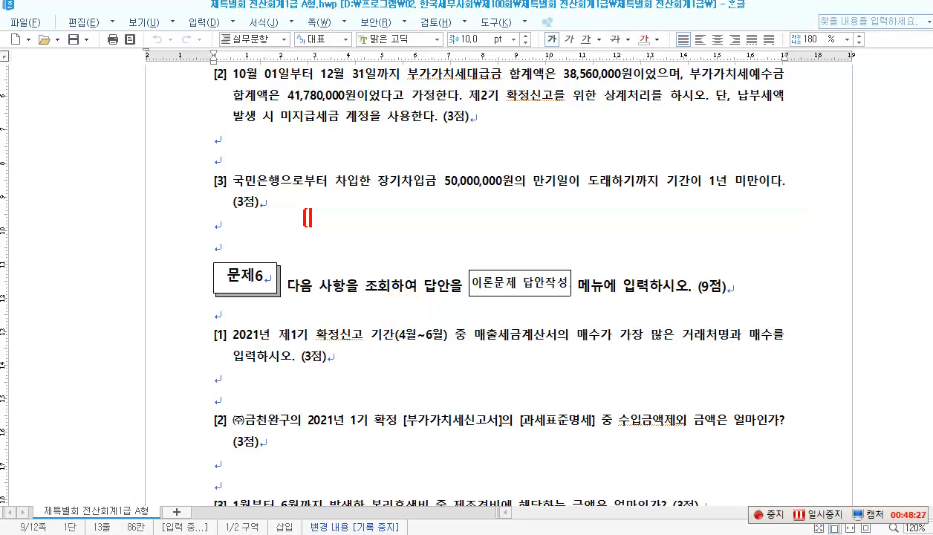
text(차] 장기차입)
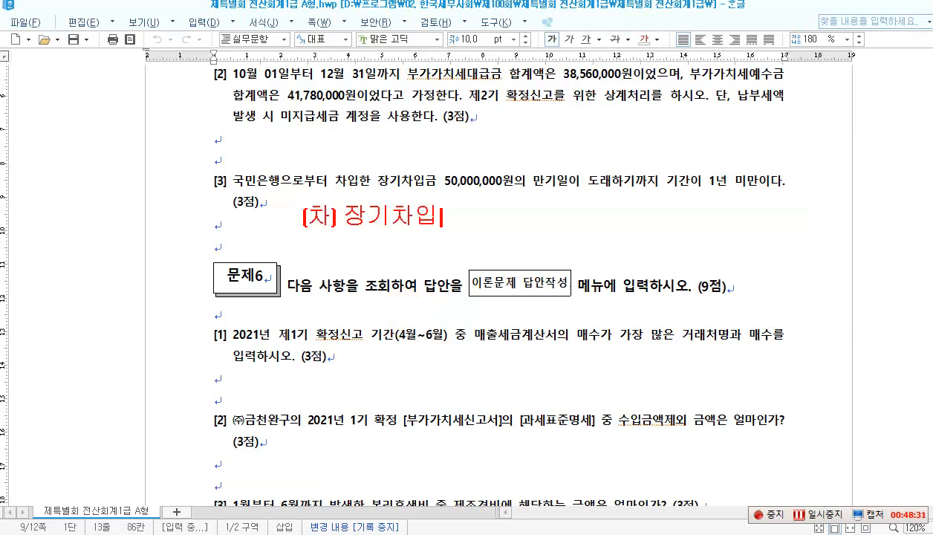
text(금 50)
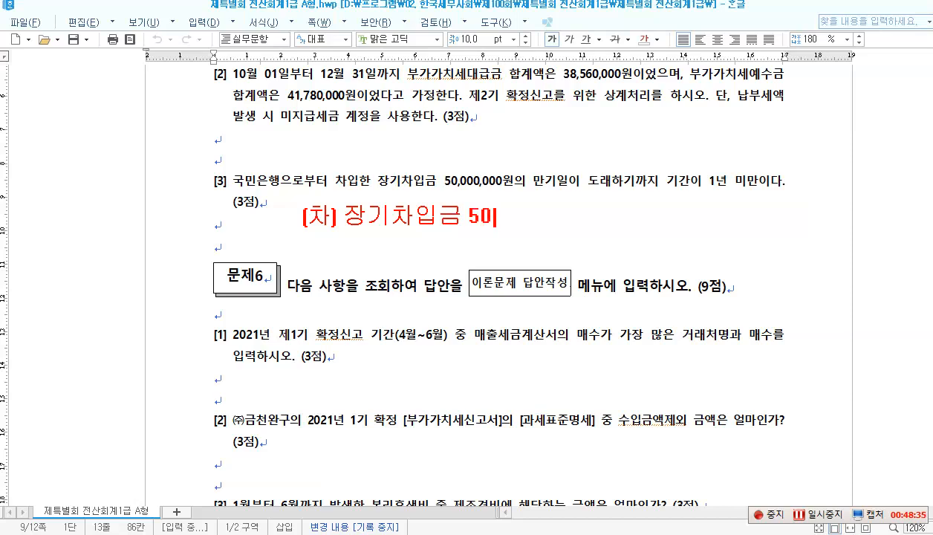
text(,000,000  )
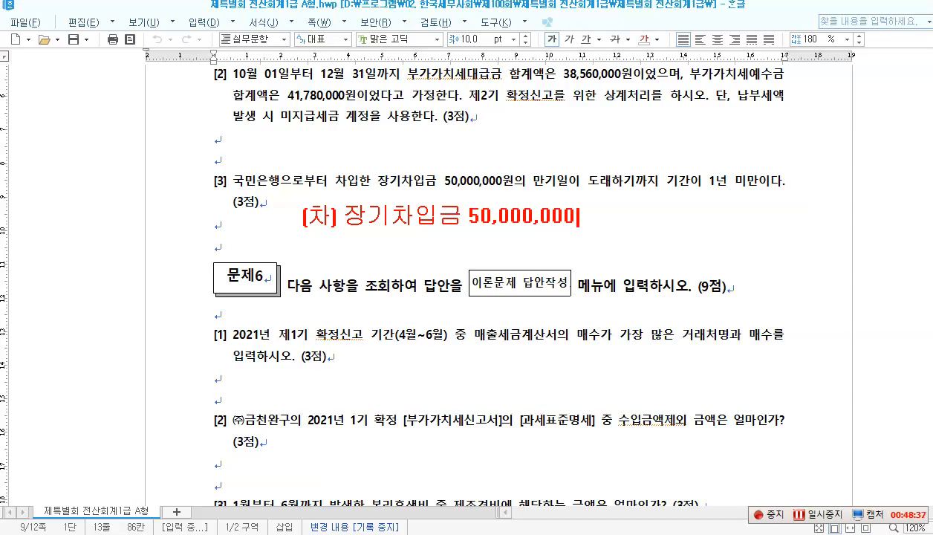
text((대) 윤)
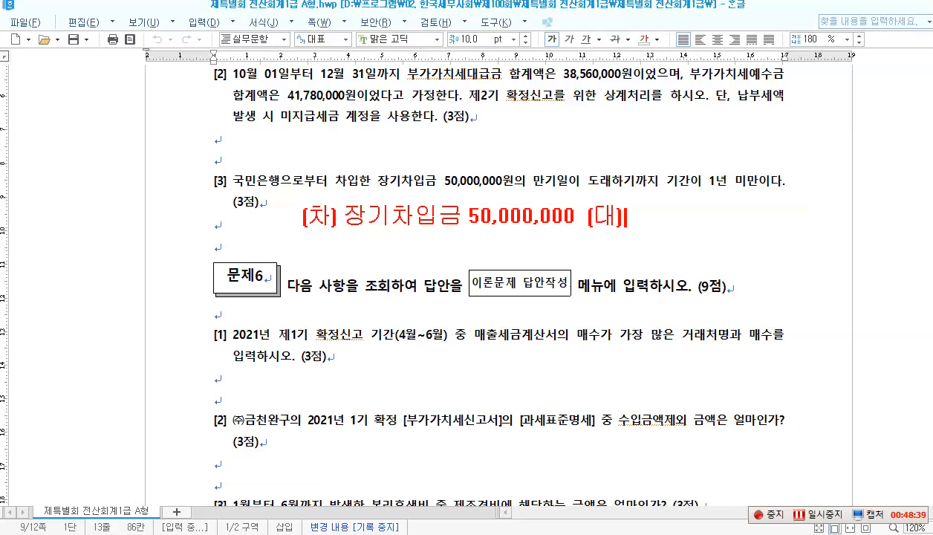
text(동성)
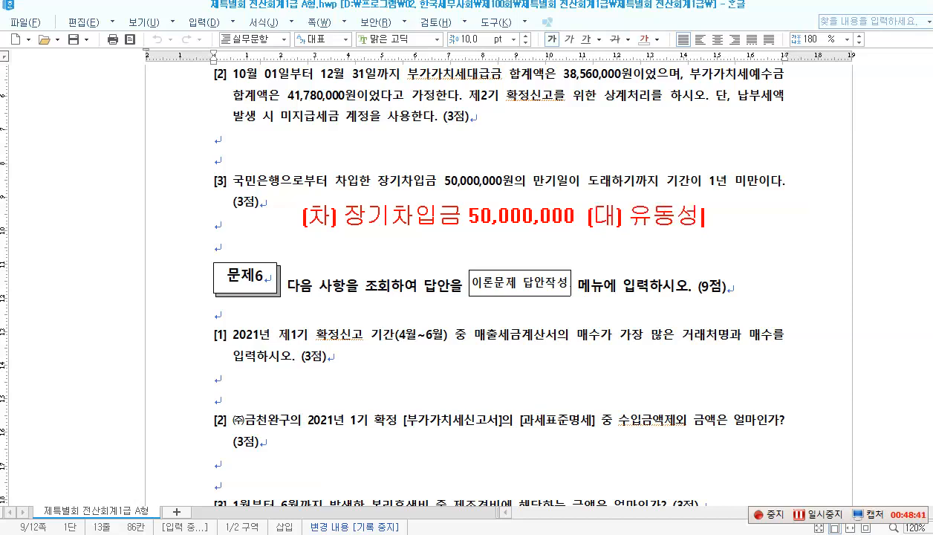
text(장기부채 )
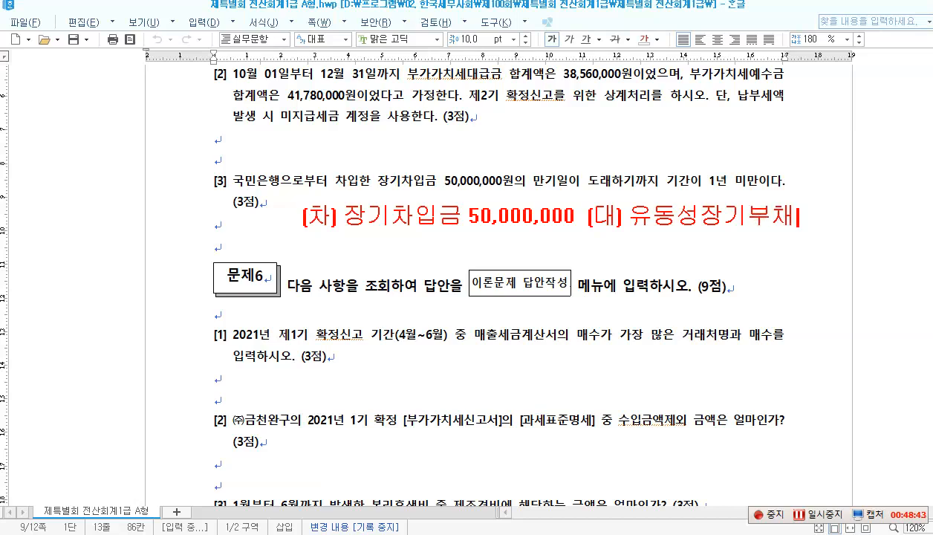
text(50,000,)
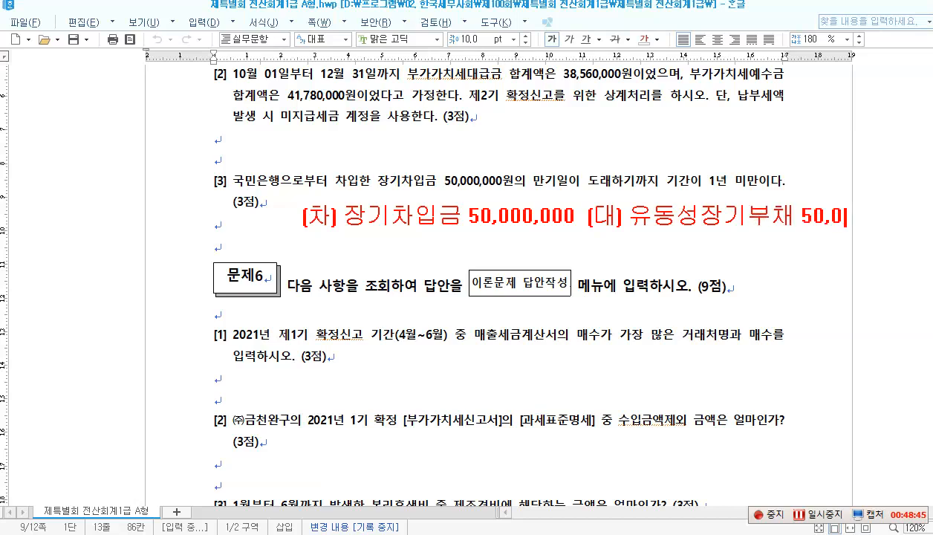
text(000)
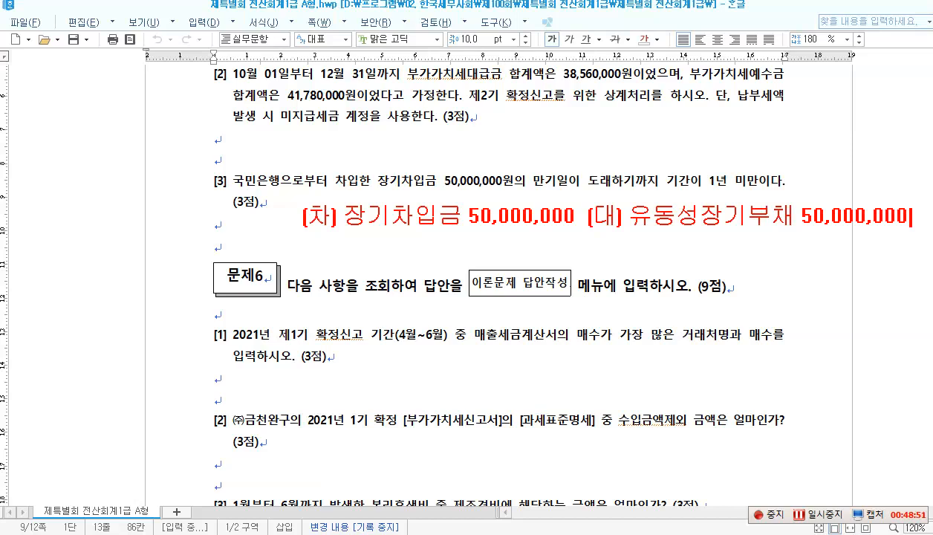
key(Return)
Step: Enter the debit line 0293 장기차입금 50,000,000 with 거래처 국민은행
key(Escape)
click(485, 534)
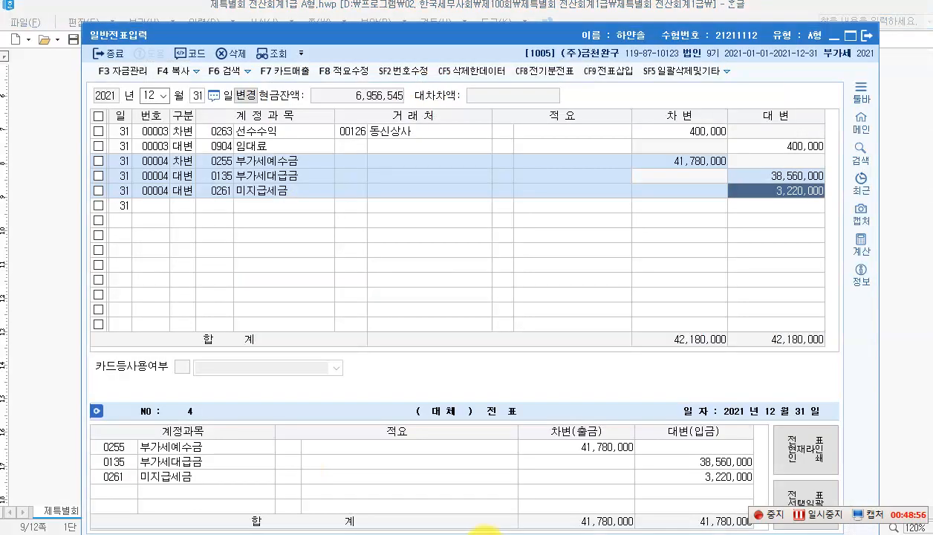
click(173, 208)
text(3)
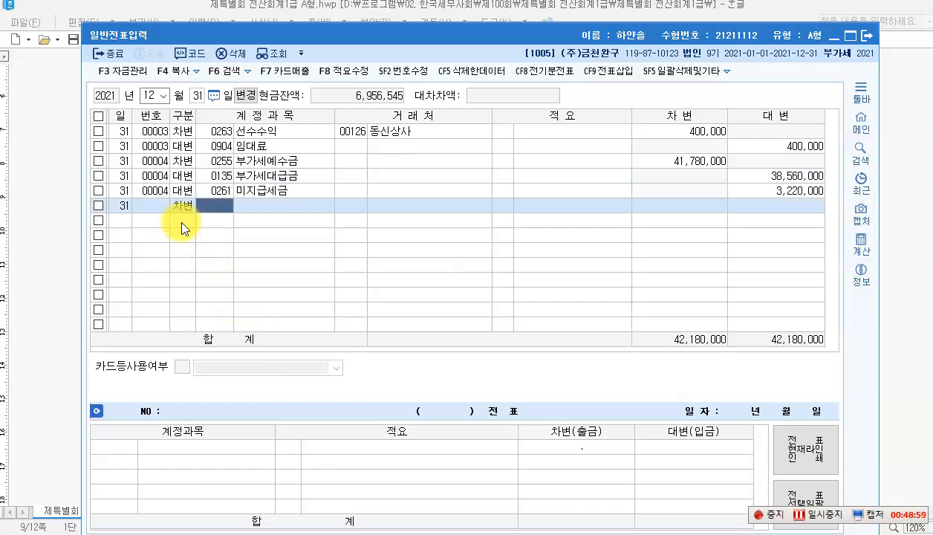
key(F2)
text(장기채)
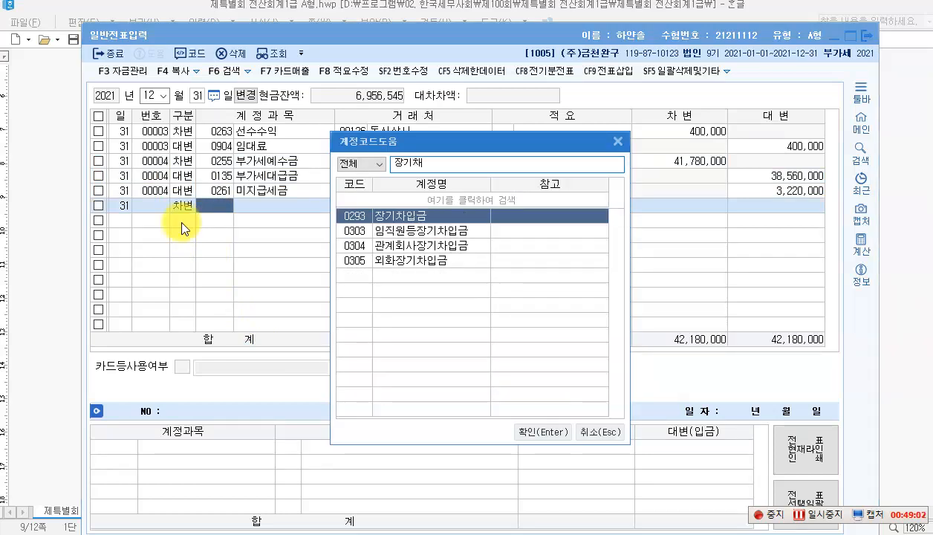
key(Return)
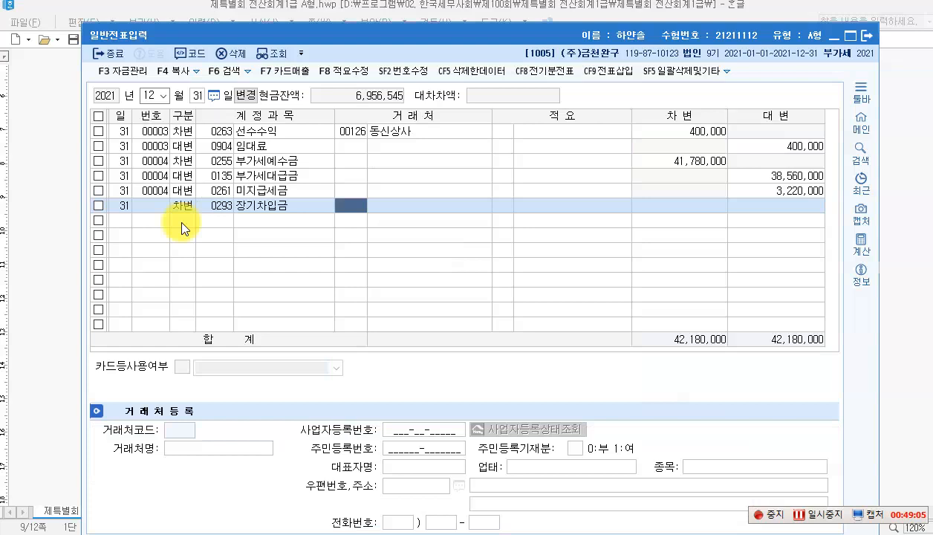
key(F2)
text(국민)
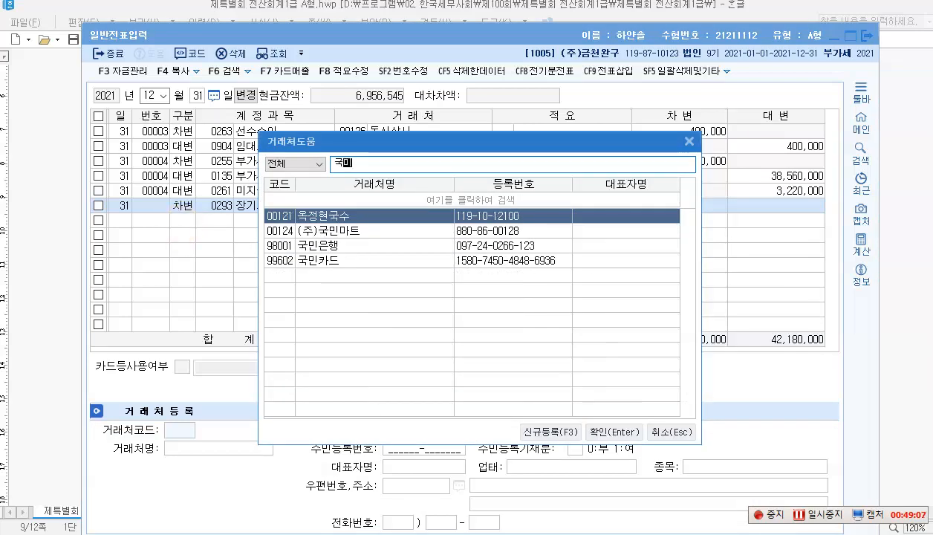
key(Down)
key(Return)
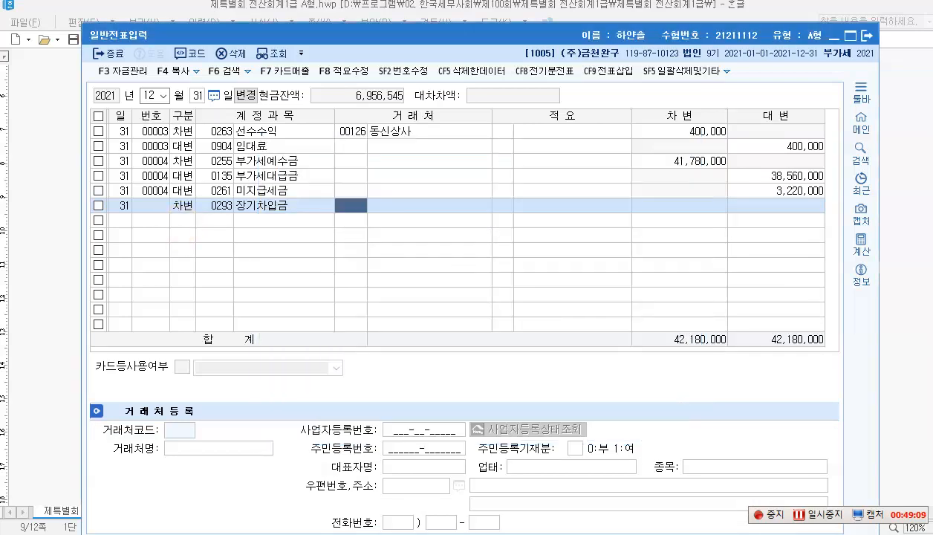
key(Return)
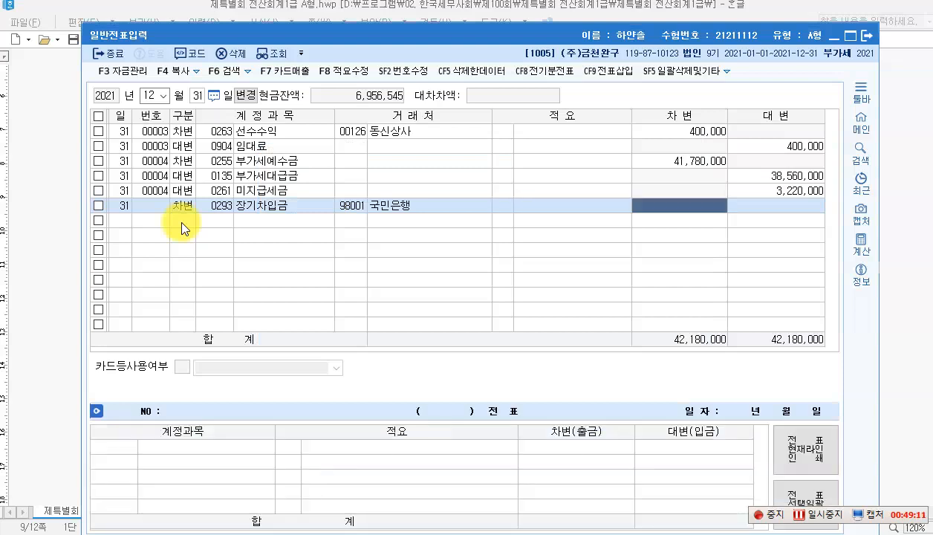
text(50++)
key(Return)
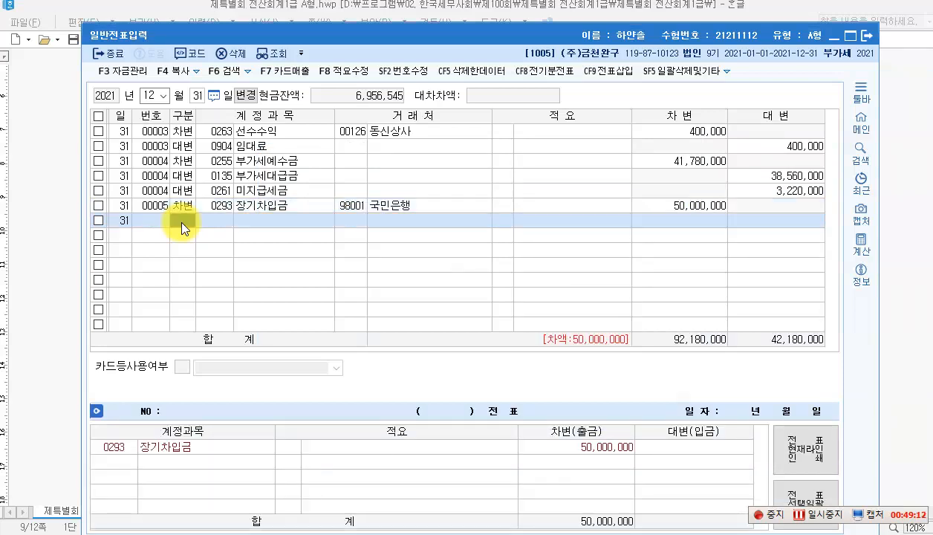
Step: Enter the credit line 0264 유동성장기부채 with 거래처 98001 국민은행
text(4)
key(Return)
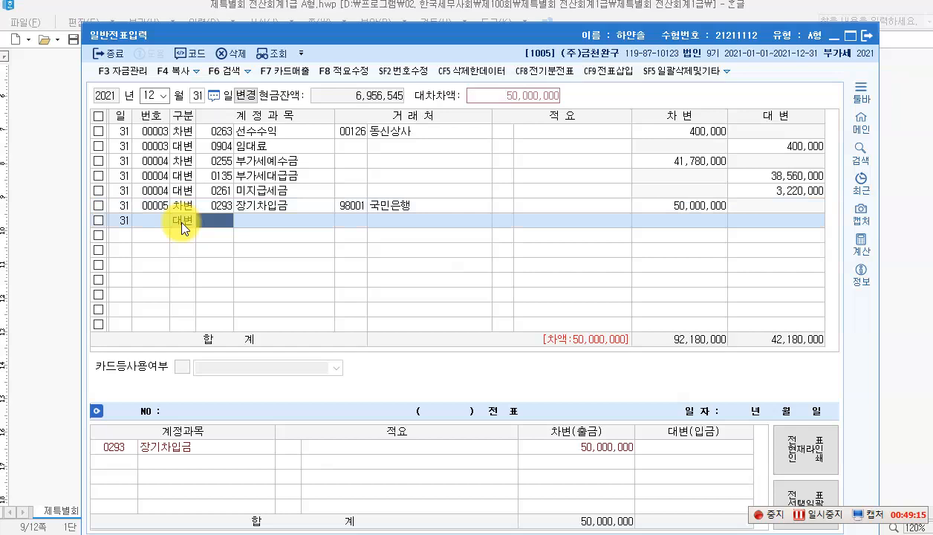
text(유)
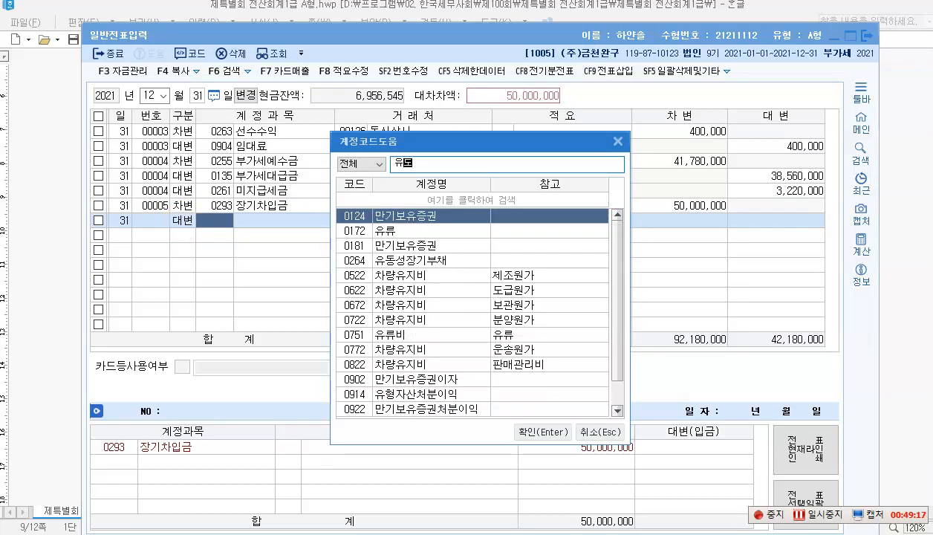
text(동성)
key(Return)
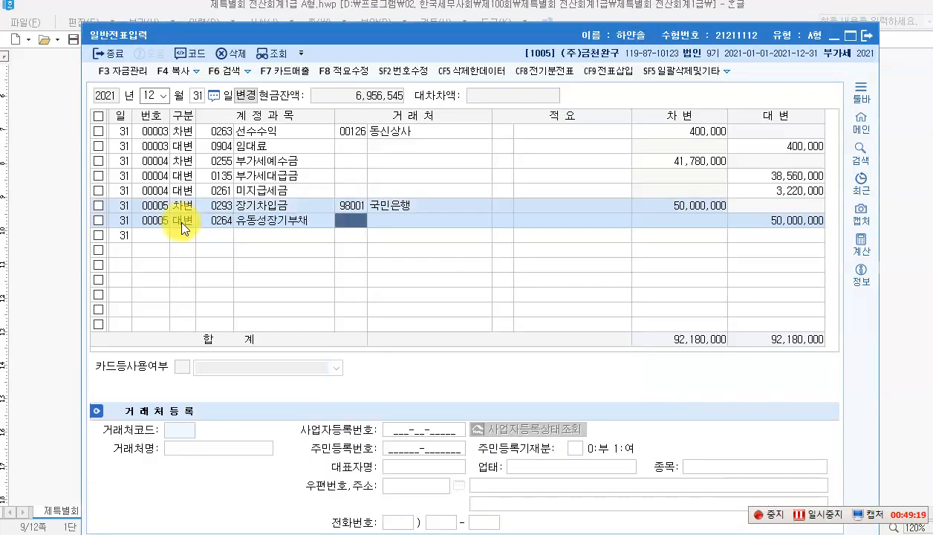
text(98001)
key(Return)
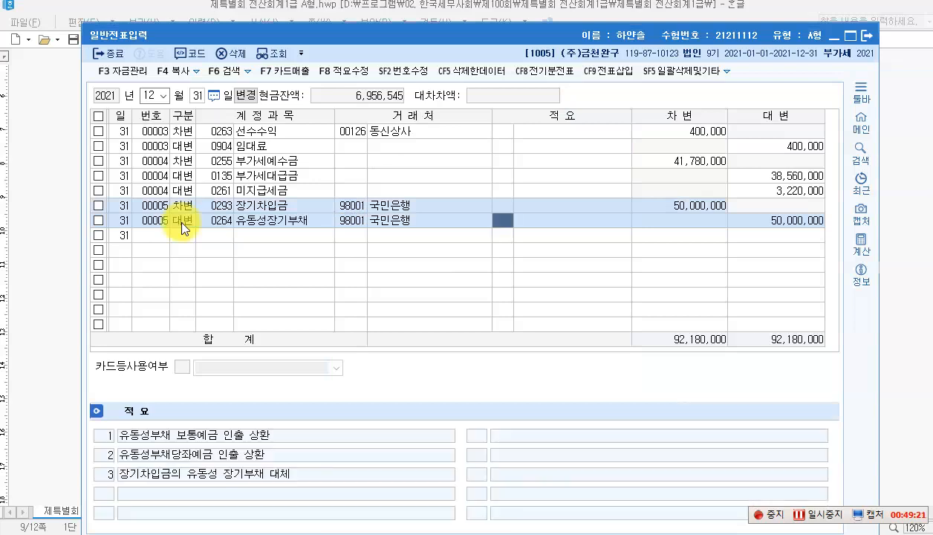
key(Return)
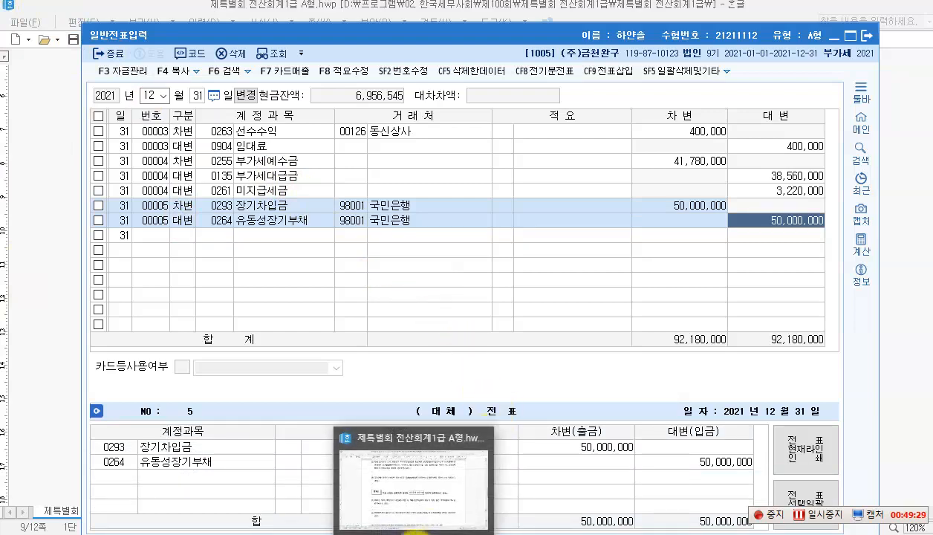
click(413, 530)
Step: Read 문제6 [1] asking which customer had the most April–June 2021 sales invoices
scroll(350, 361, down, 2)
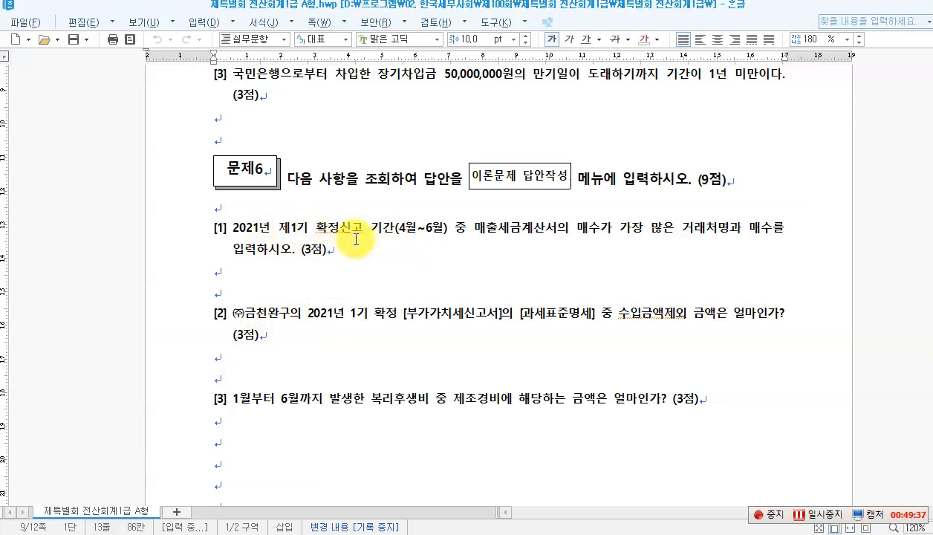
click(444, 232)
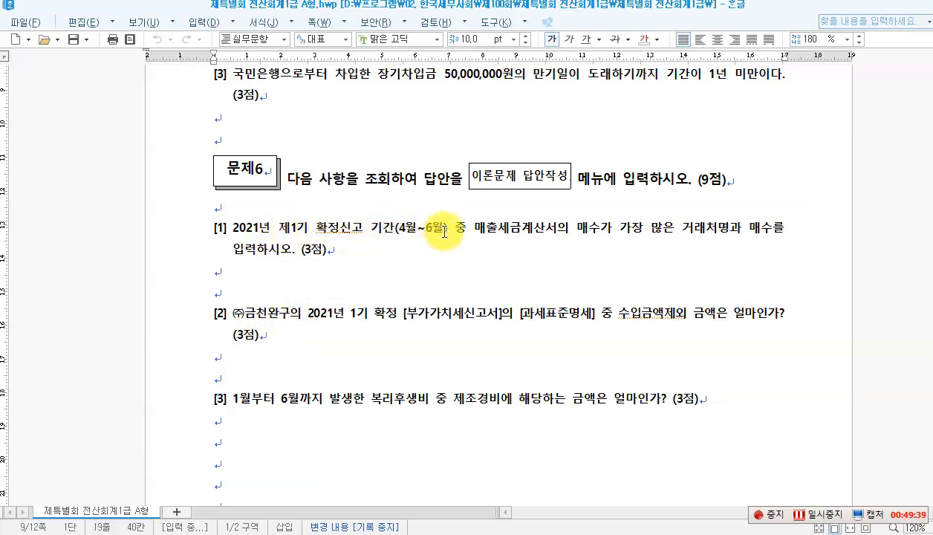
drag(481, 230, 599, 232)
click(598, 231)
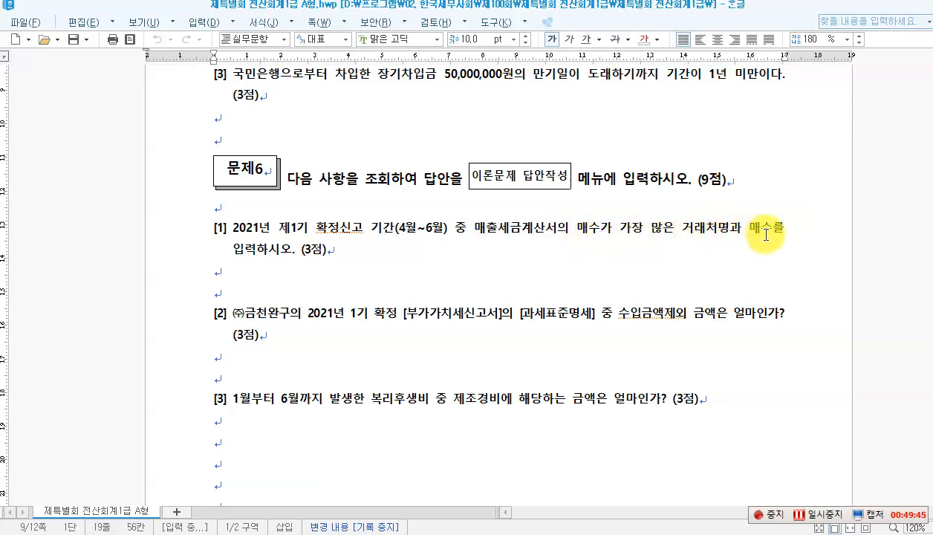
click(311, 245)
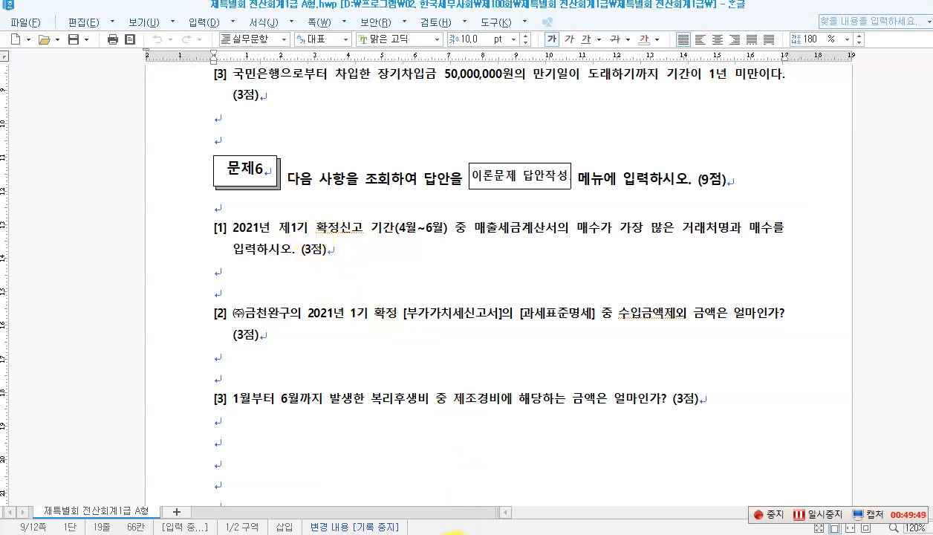
click(454, 531)
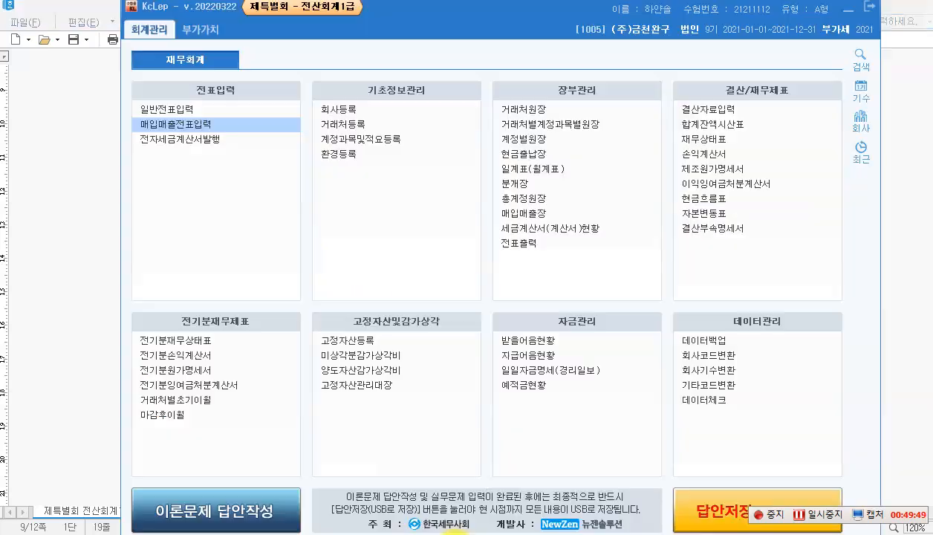
Step: Load the 부가가치세신고서 for 2021-04-01 to 06-30, then close it
click(202, 33)
click(196, 107)
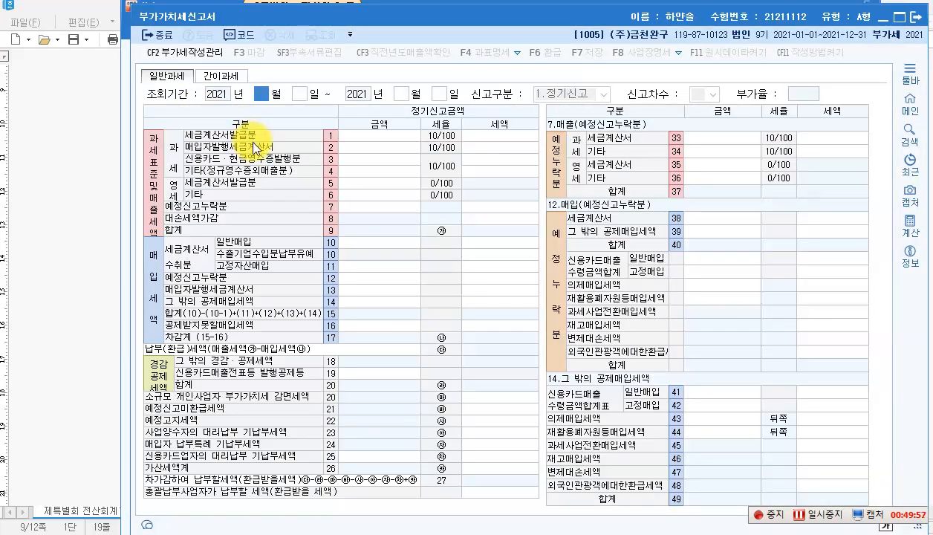
text(4)
key(Return)
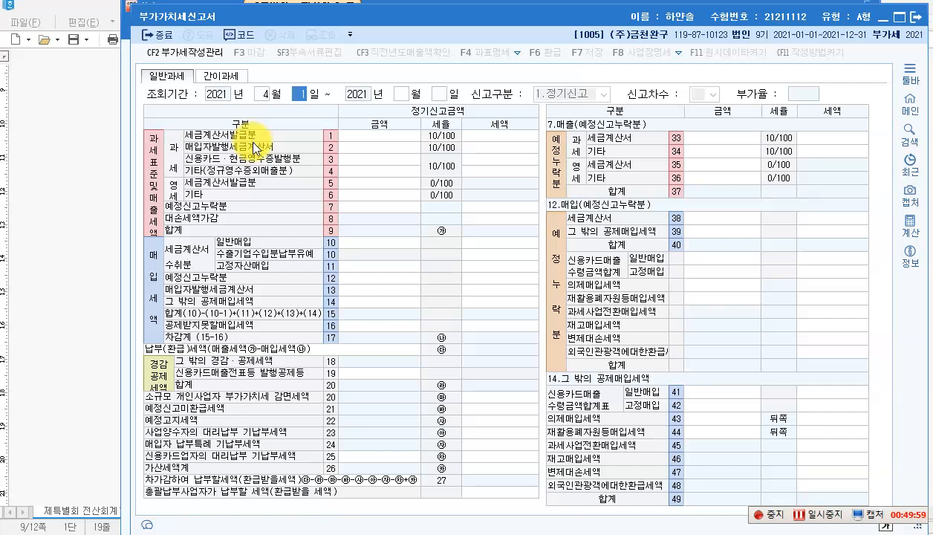
text(1)
key(Return)
text(6)
key(Return)
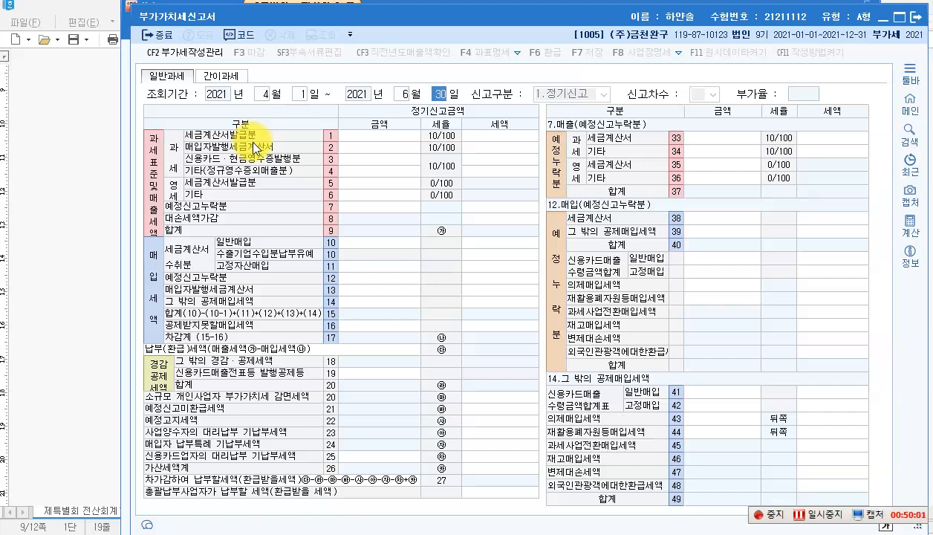
text(30)
key(Return)
key(Return)
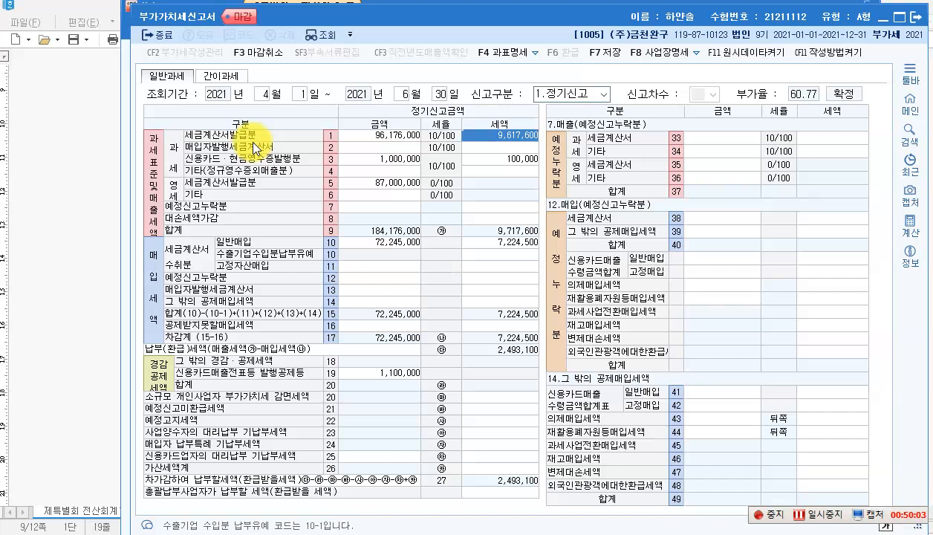
click(914, 17)
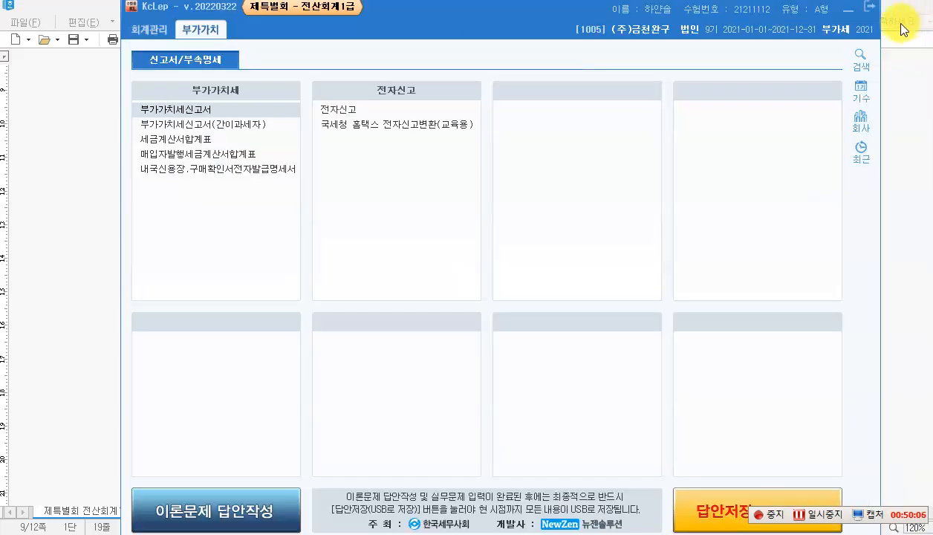
Step: View the 04–06 세금계산서합계표 and check the 매수 column, where 순천상사 leads with 5
click(193, 140)
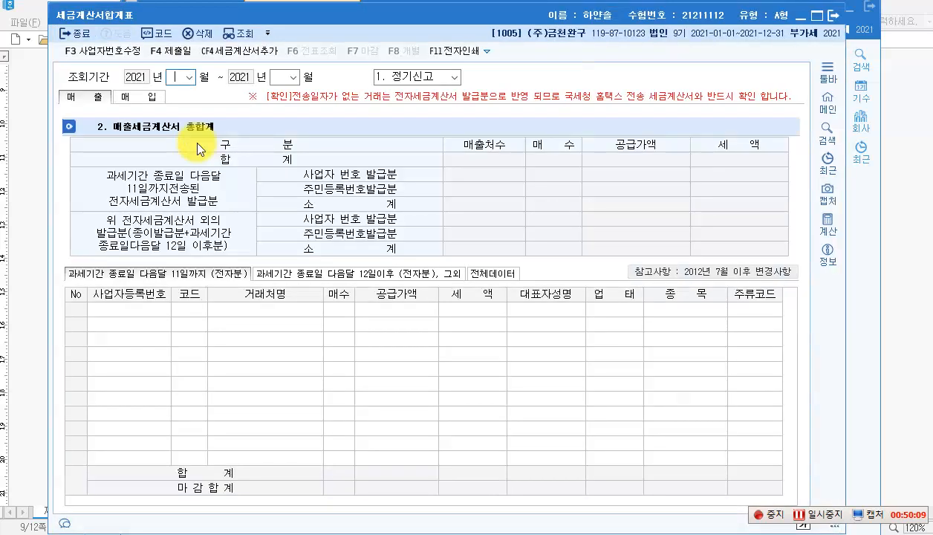
click(185, 79)
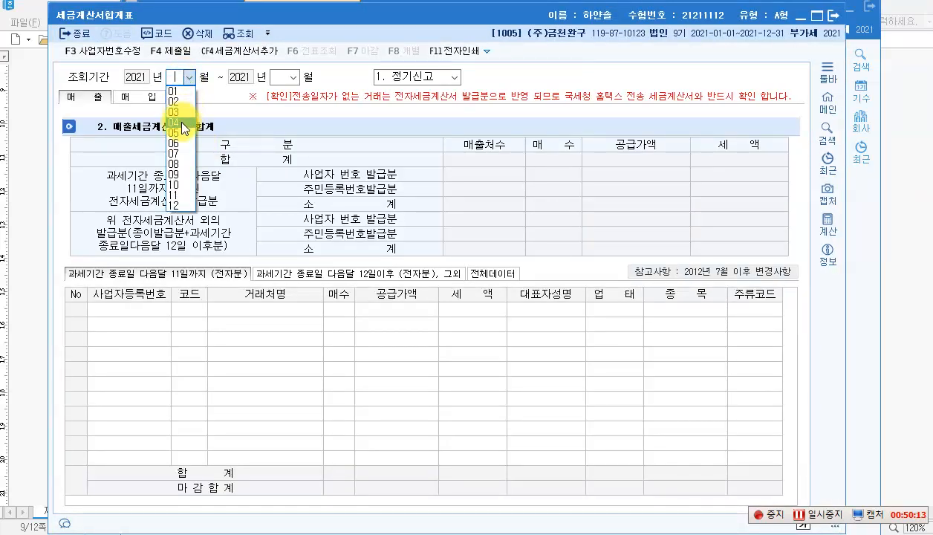
click(178, 117)
click(294, 77)
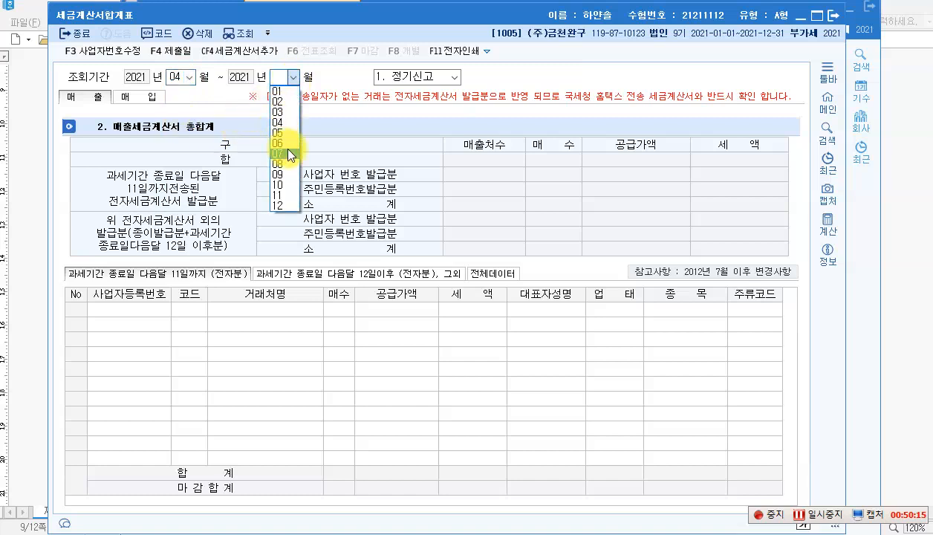
click(282, 143)
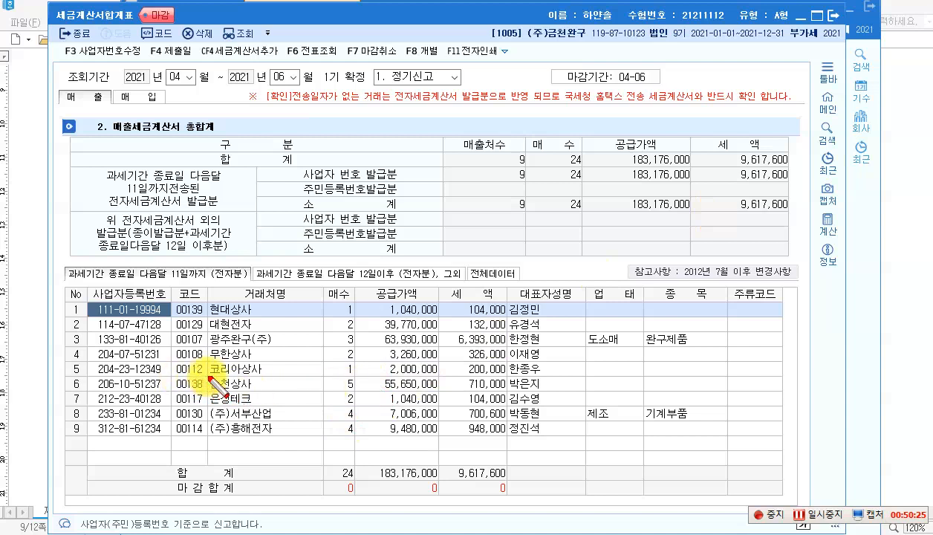
drag(209, 376, 362, 391)
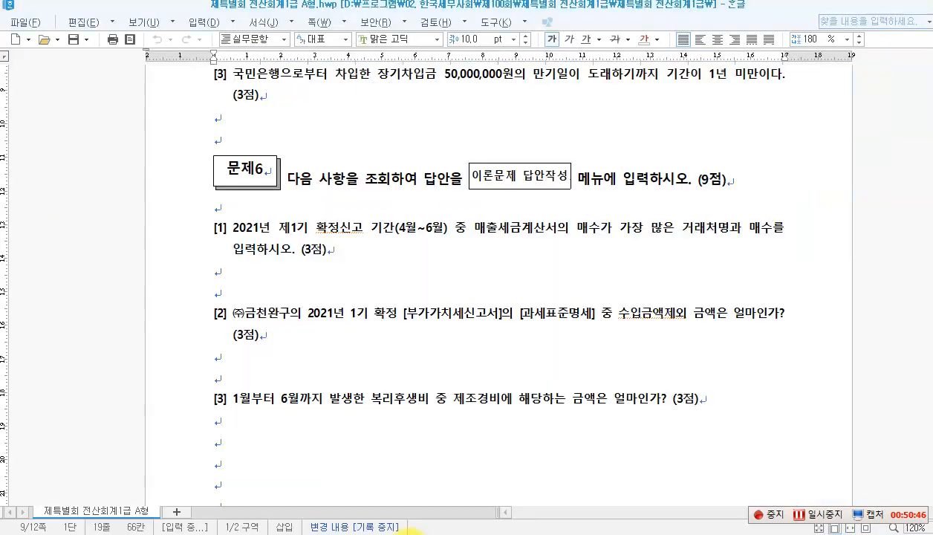
click(431, 526)
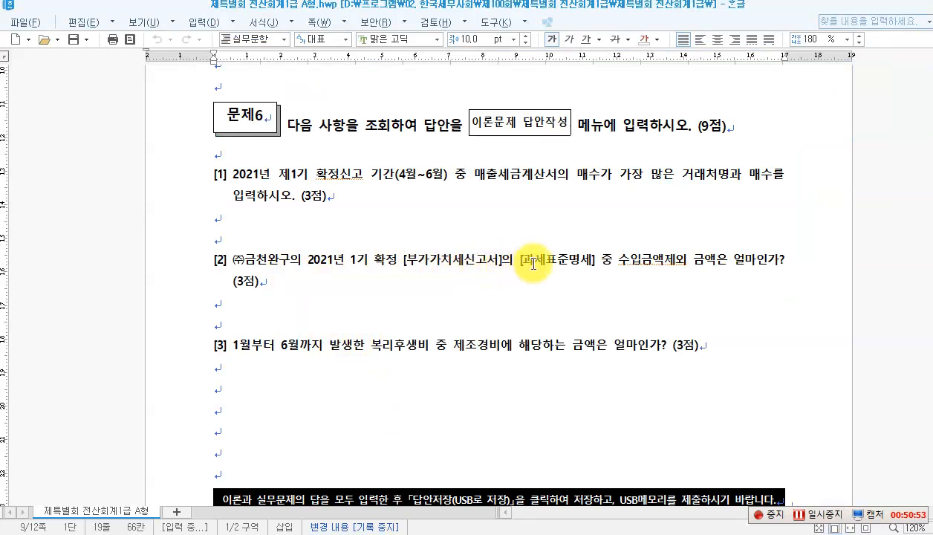
Step: Reread question [2] on 수입금액제외, then bring up KcLep's 부가가치세신고서 again
click(631, 265)
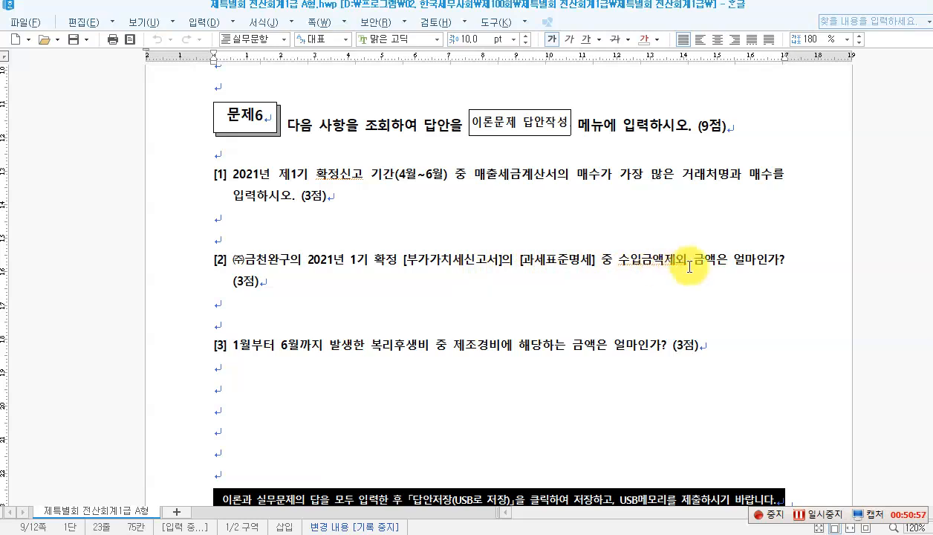
click(675, 263)
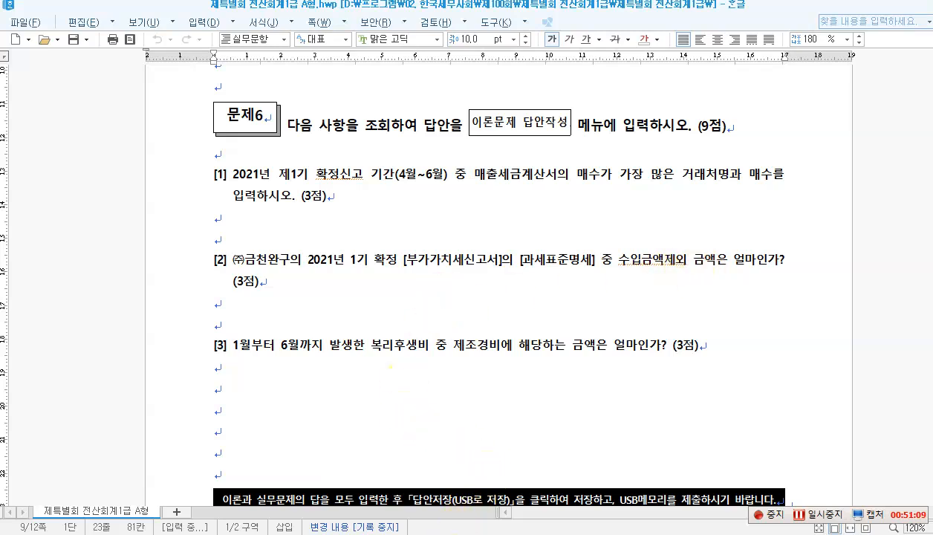
click(478, 533)
click(197, 114)
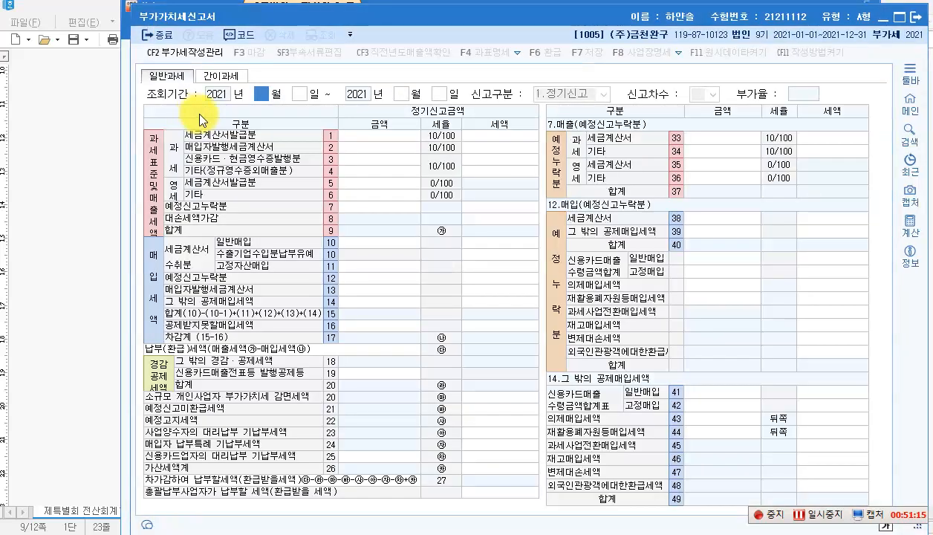
Step: Load the April–June VAT return and open its 과세표준명세 breakdown
text(4)
key(Return)
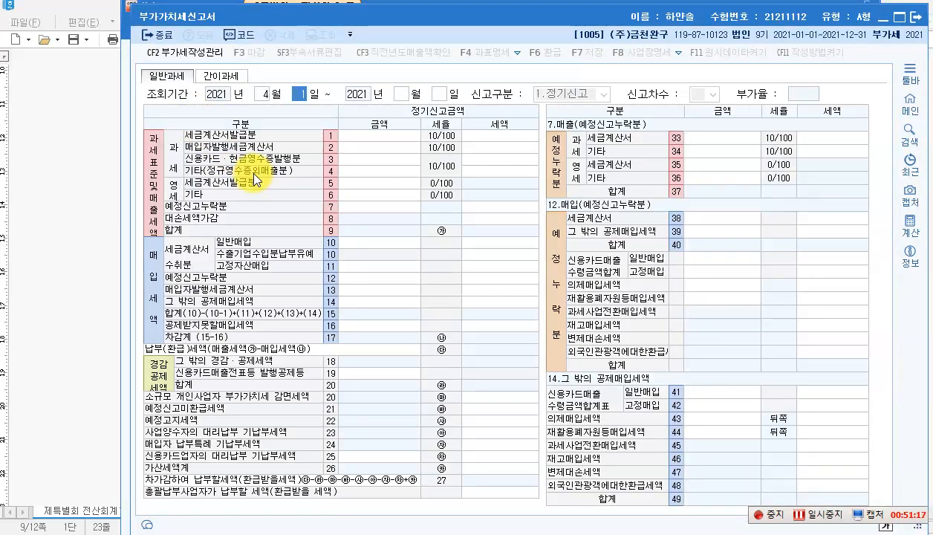
key(Return)
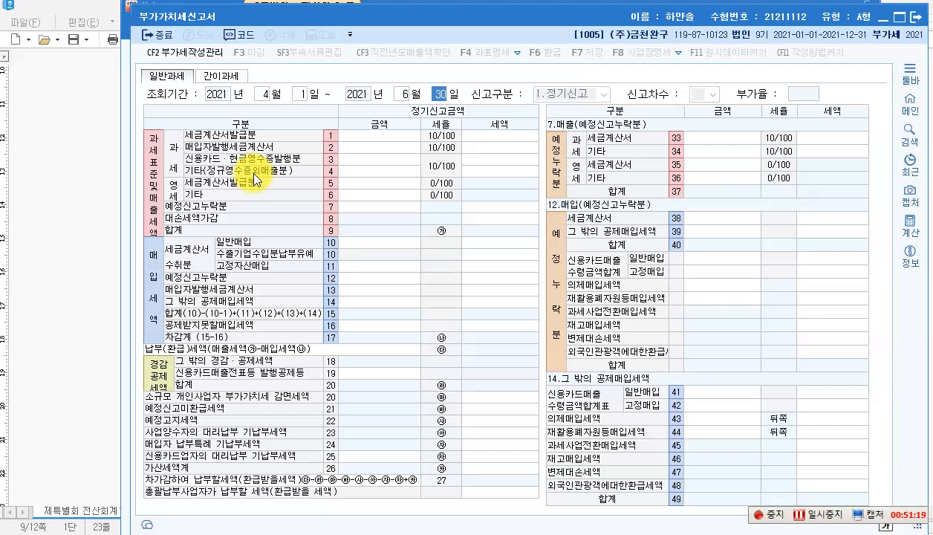
key(Return)
key(Return)
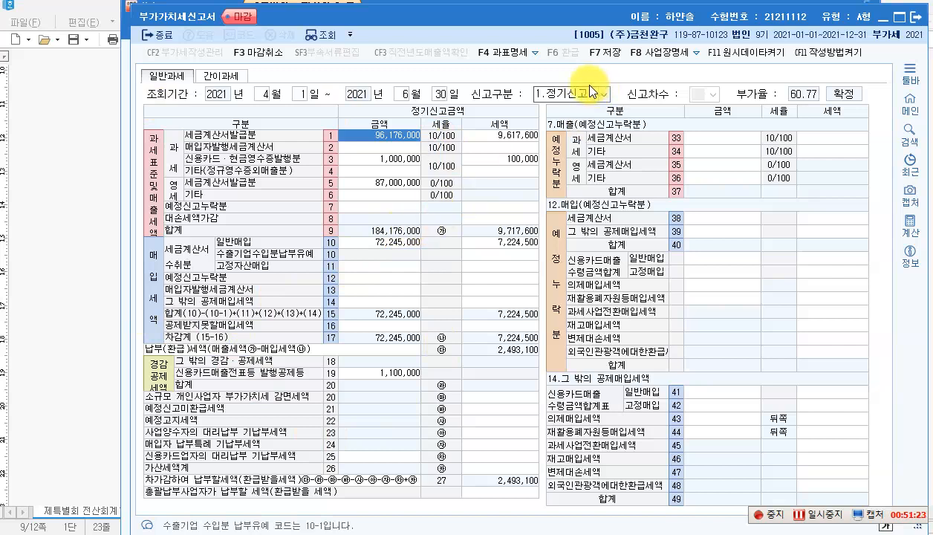
click(500, 56)
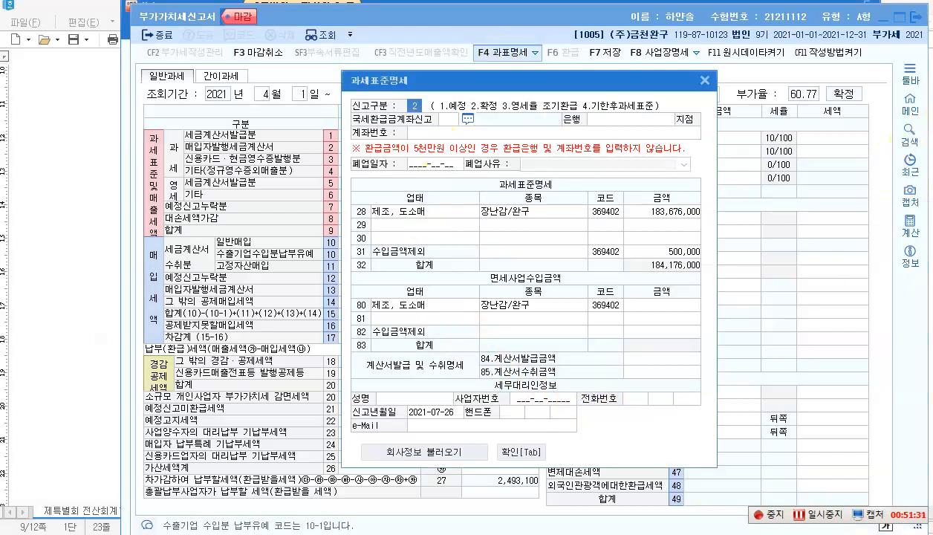
Step: Outline row 31 수입금액제외 500,000 and related rows, then clear the annotations
drag(476, 352, 700, 379)
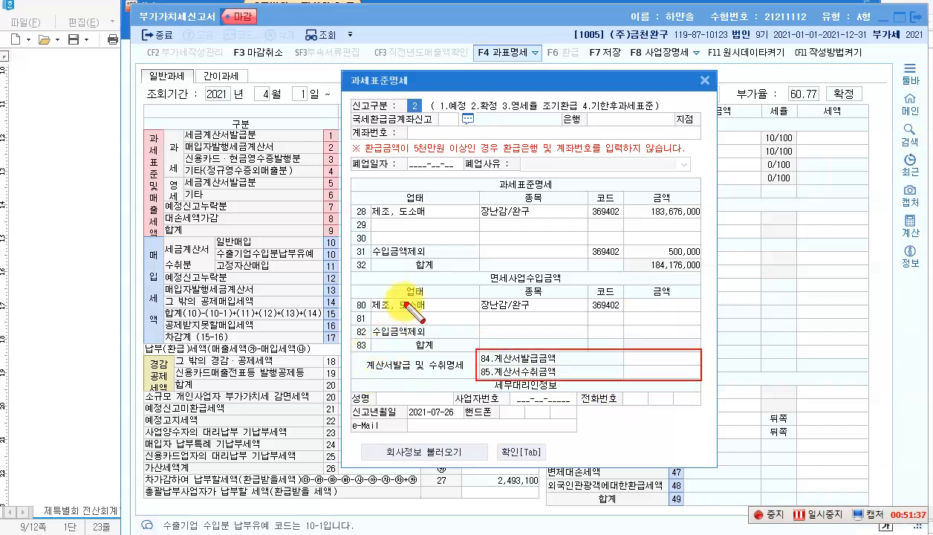
mouse_move(367, 245)
mouse_down()
mouse_move(416, 256)
mouse_move(703, 258)
mouse_up()
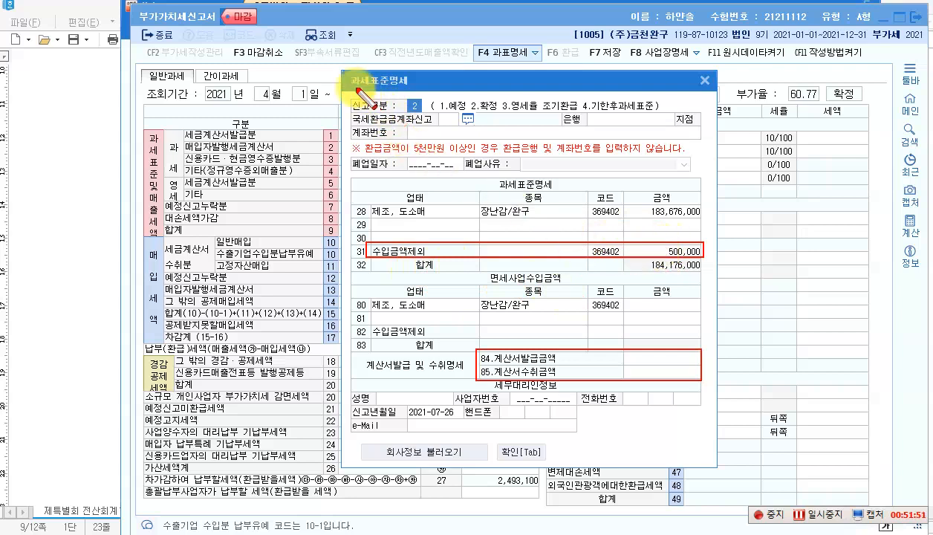
drag(346, 75, 418, 93)
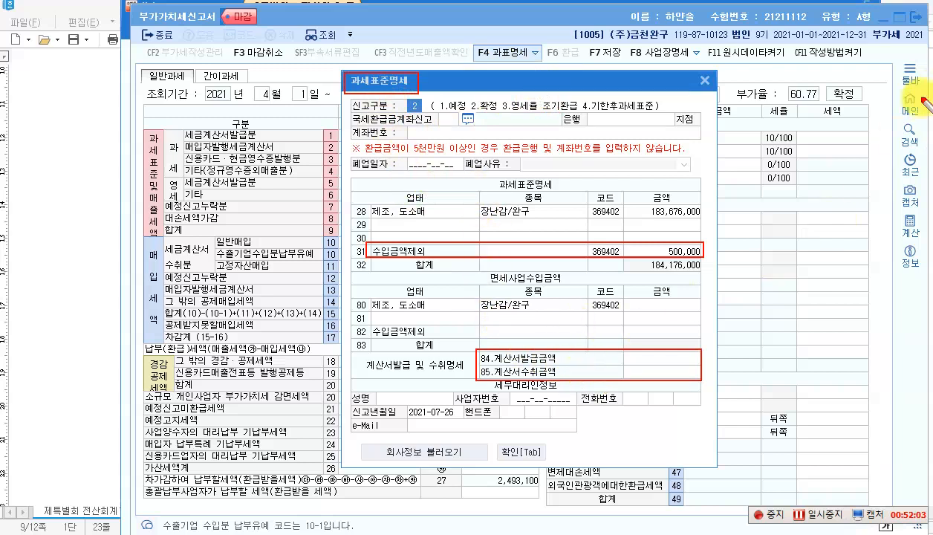
drag(582, 320, 633, 363)
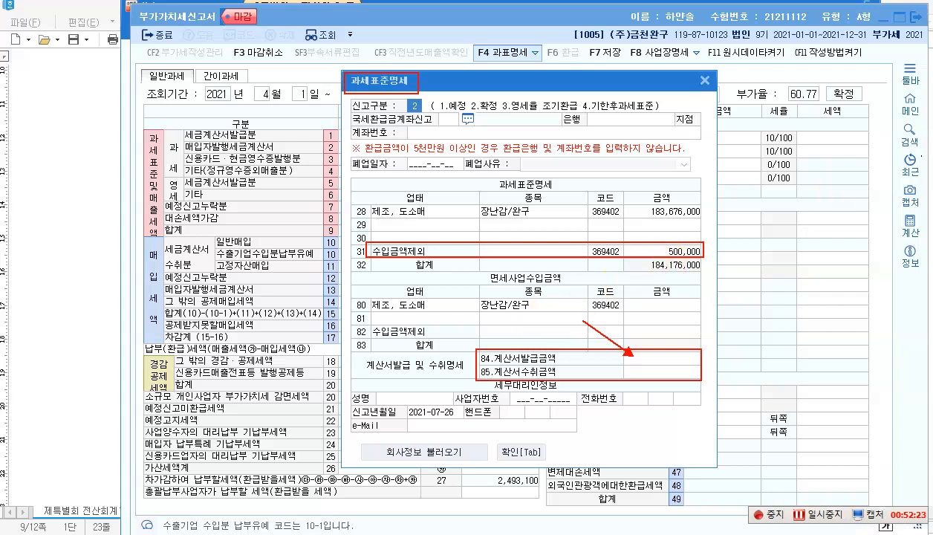
drag(365, 322, 698, 339)
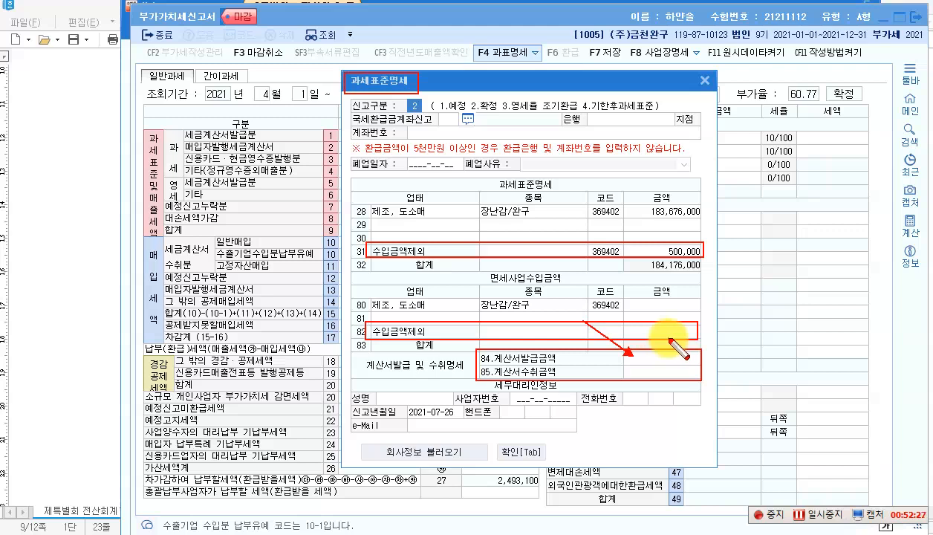
drag(481, 270, 523, 285)
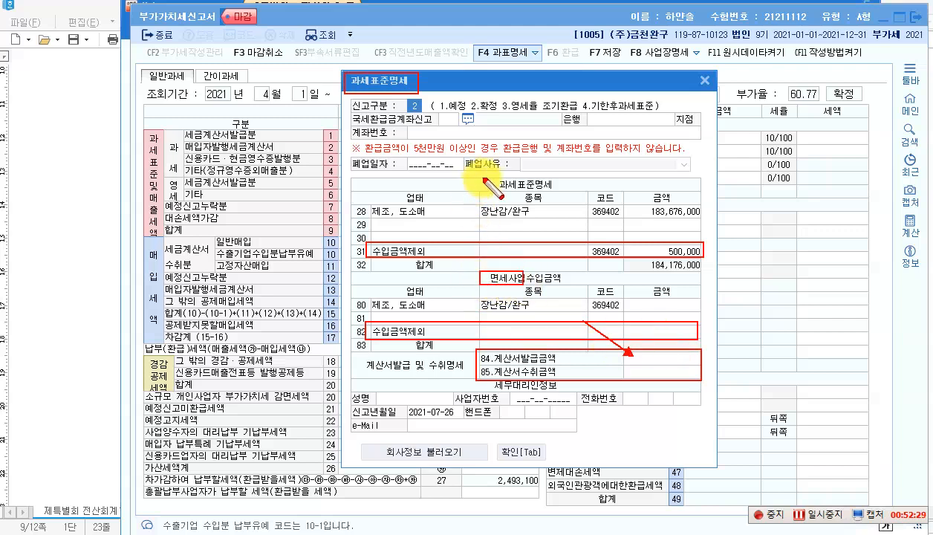
drag(483, 178, 526, 193)
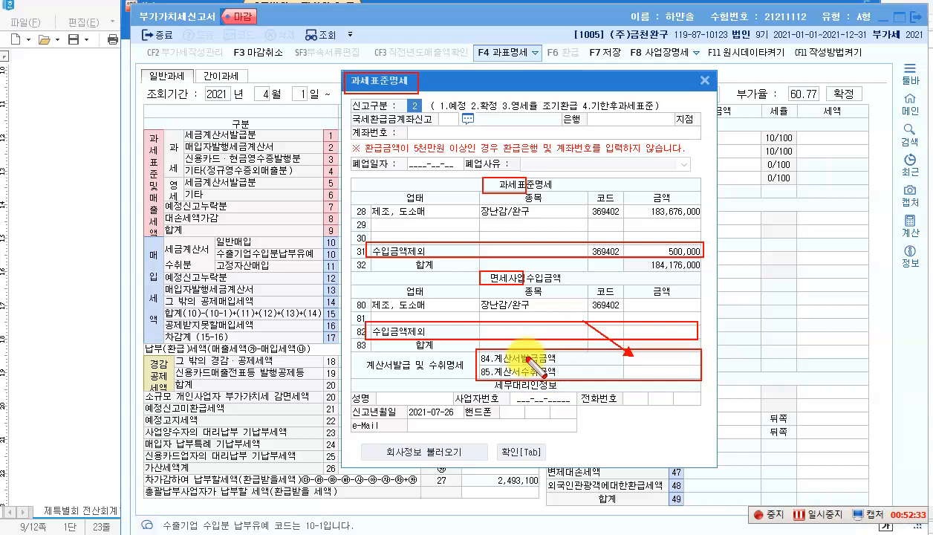
key(Escape)
click(430, 533)
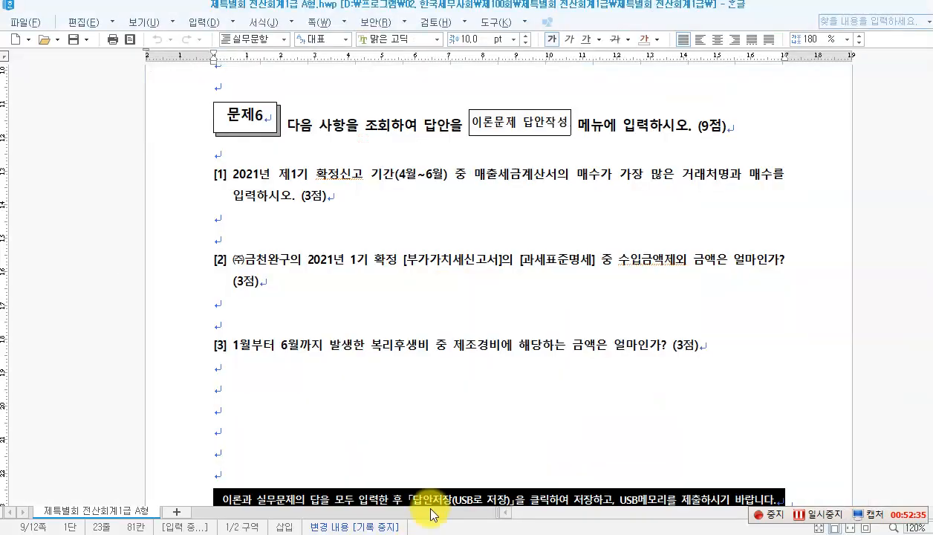
Step: Read question [3] on 제조경비 복리후생비 in Hangul, then return to KcLep
scroll(381, 341, down, 1)
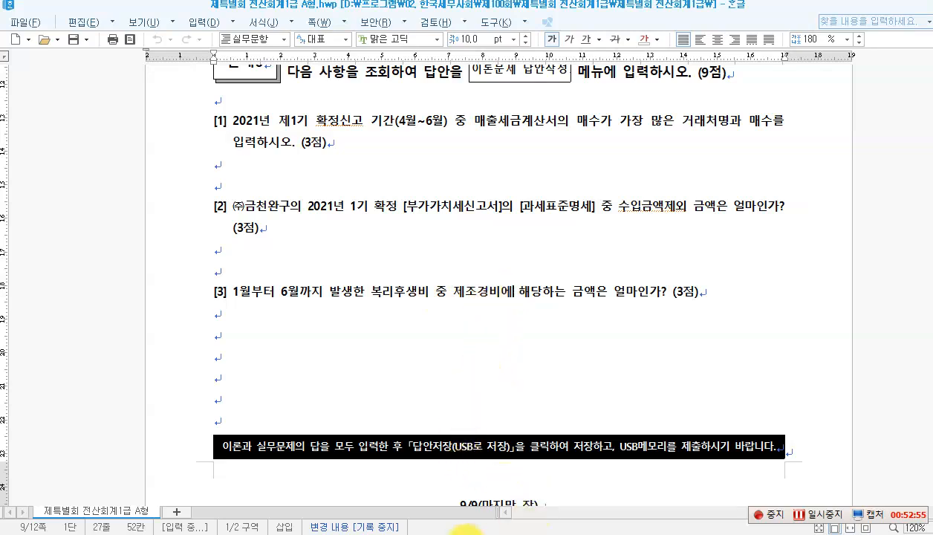
click(443, 534)
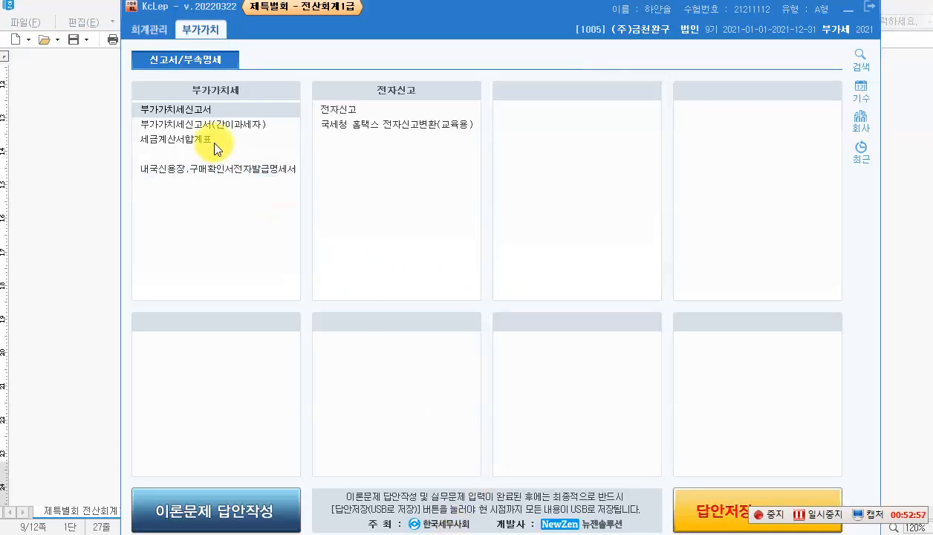
Step: Open the 월계표 for months 1 through 6 of 2021
click(147, 29)
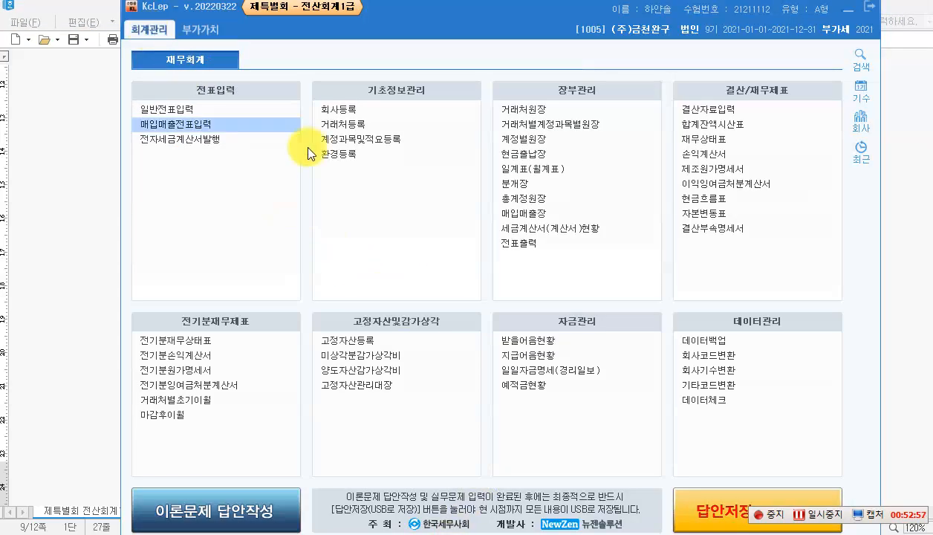
click(529, 172)
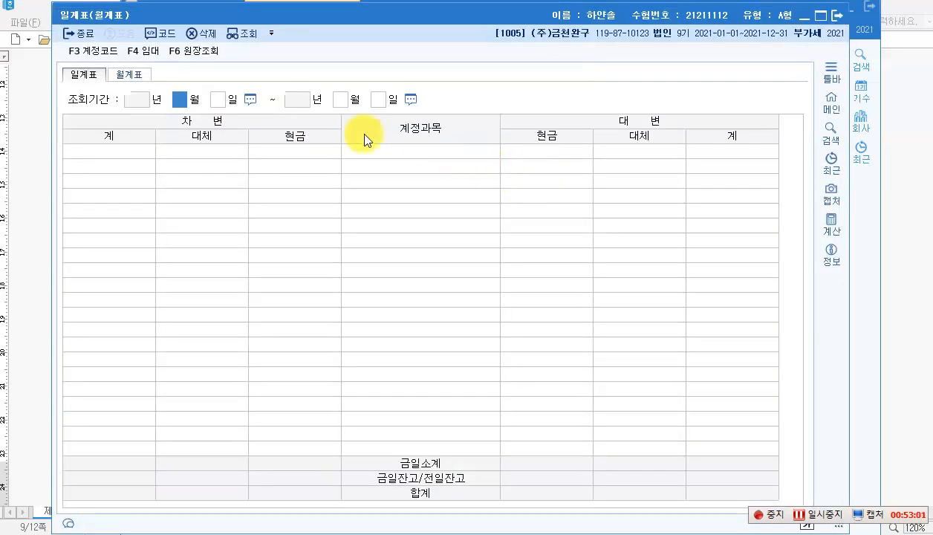
click(128, 75)
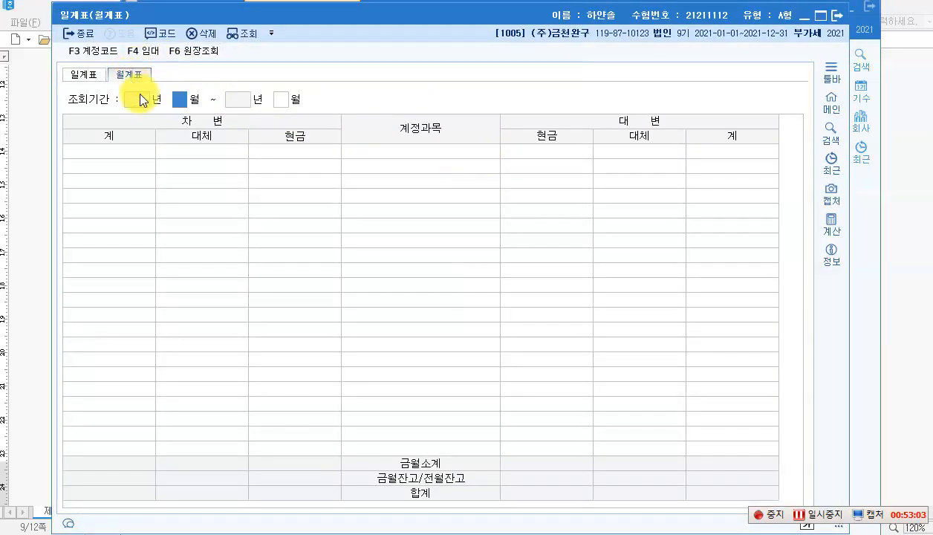
text(1)
key(Return)
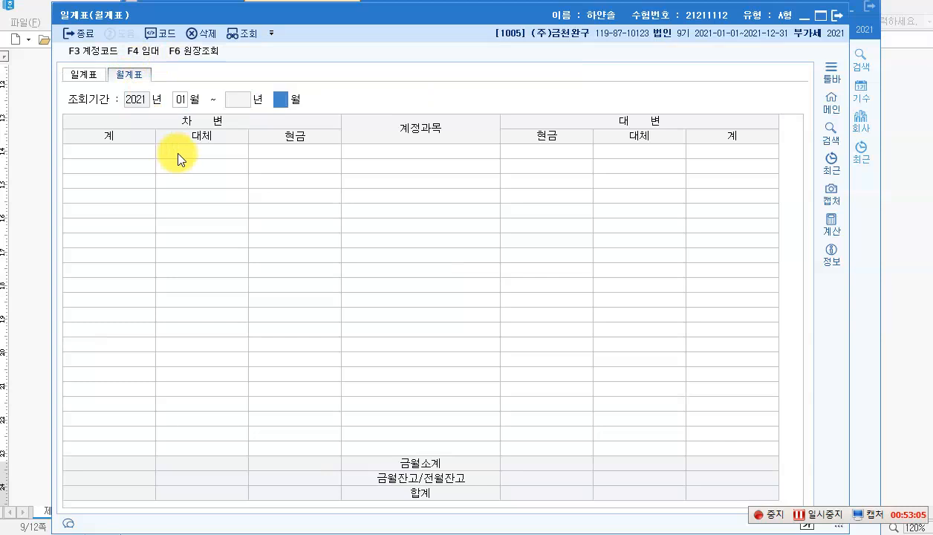
text(6)
key(Return)
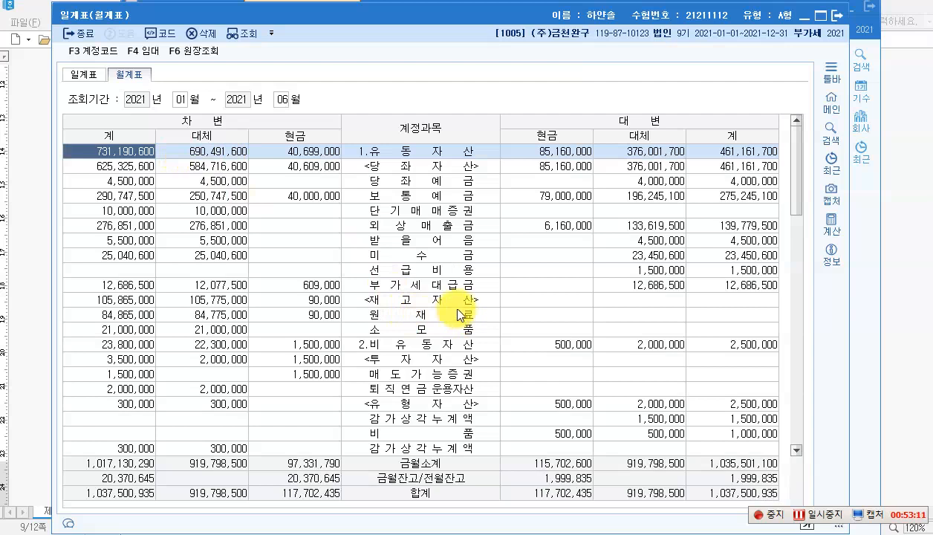
Step: Locate 제조경비 복리후생비 in the ledger and highlight its 3,067,300 total
scroll(461, 286, down, 1)
scroll(461, 286, up, 1)
scroll(460, 283, down, 4)
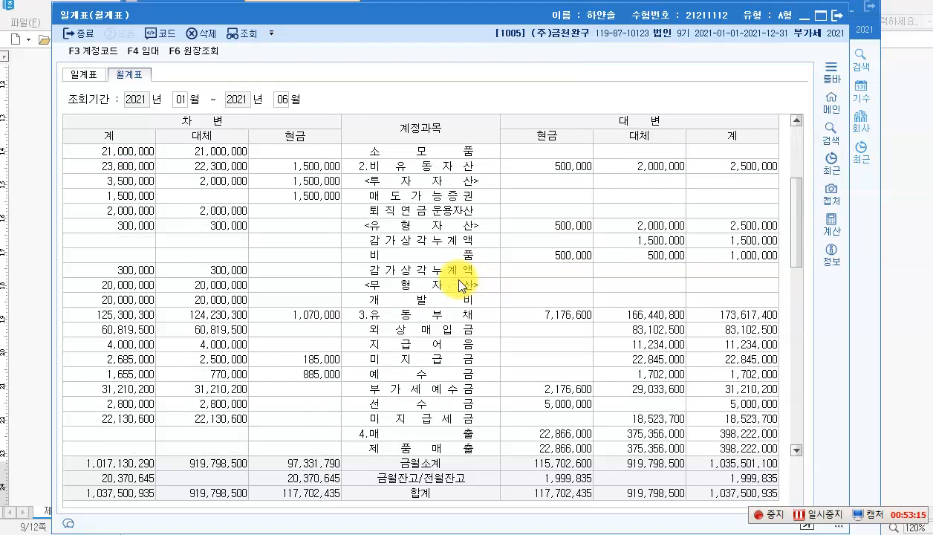
scroll(459, 283, down, 6)
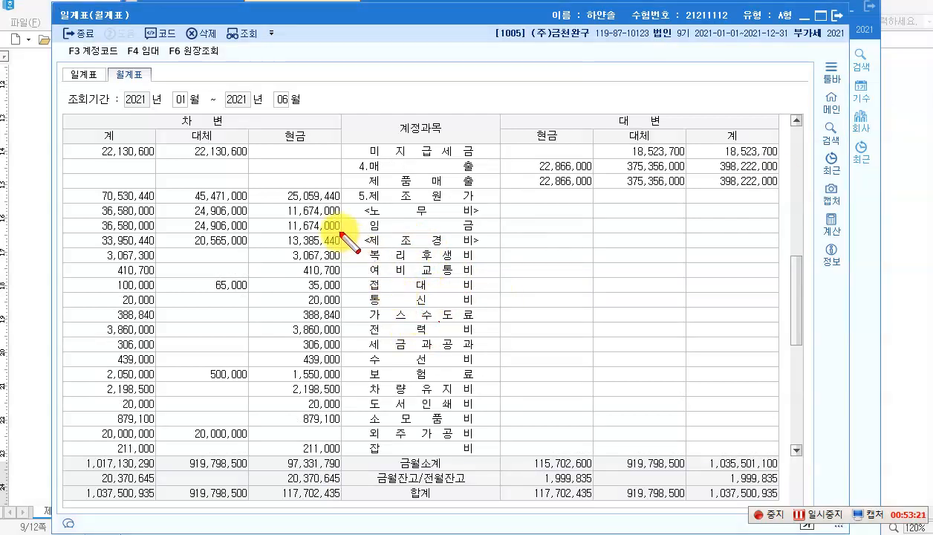
mouse_move(340, 234)
mouse_down()
mouse_move(514, 259)
mouse_move(490, 248)
mouse_up()
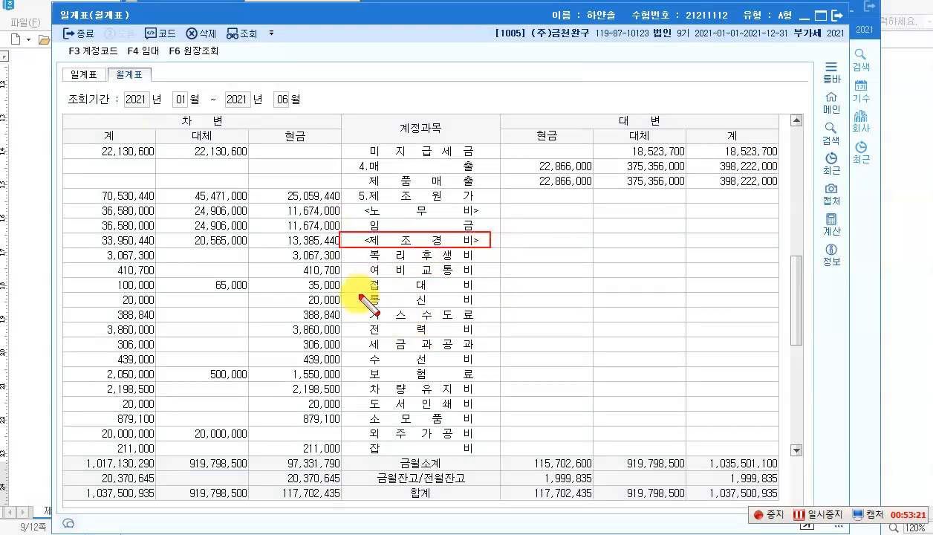
drag(360, 251, 473, 264)
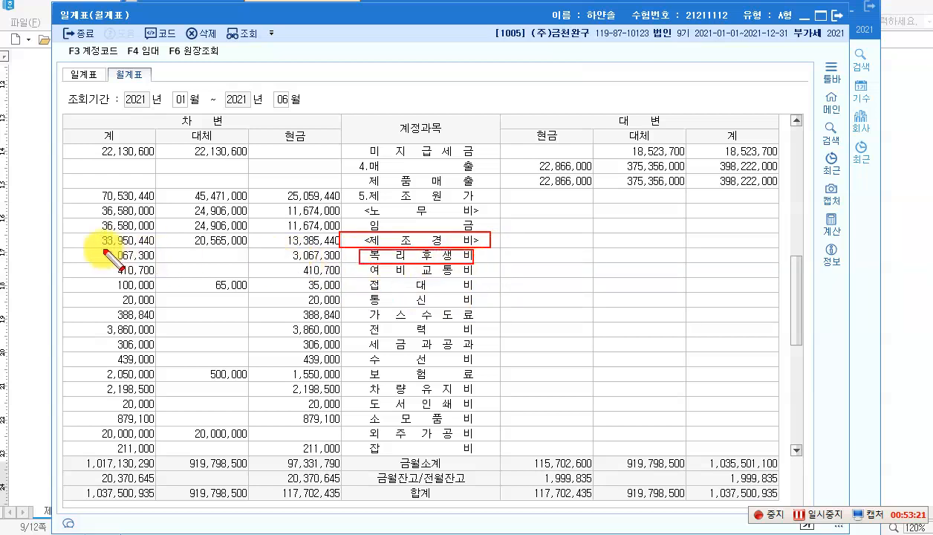
mouse_move(81, 247)
mouse_down()
mouse_move(110, 267)
mouse_move(158, 271)
mouse_move(156, 263)
mouse_move(343, 263)
mouse_up()
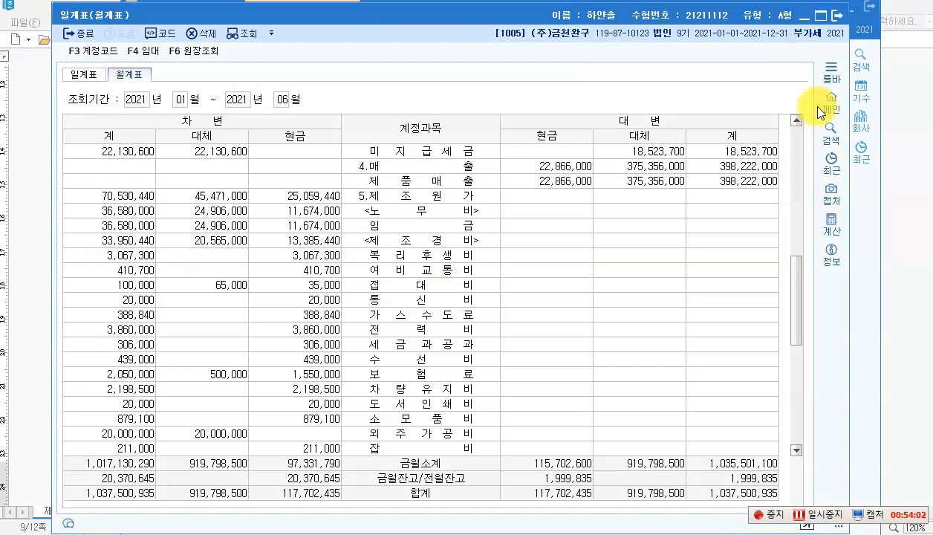
Step: Show the 제조원가명세서 through June and select 복리후생비 at 3,067,300
click(836, 15)
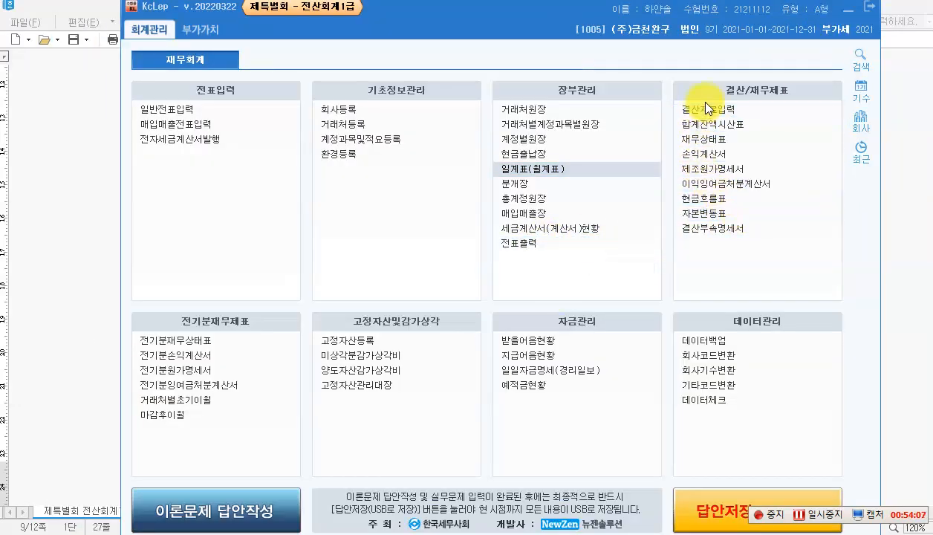
click(703, 170)
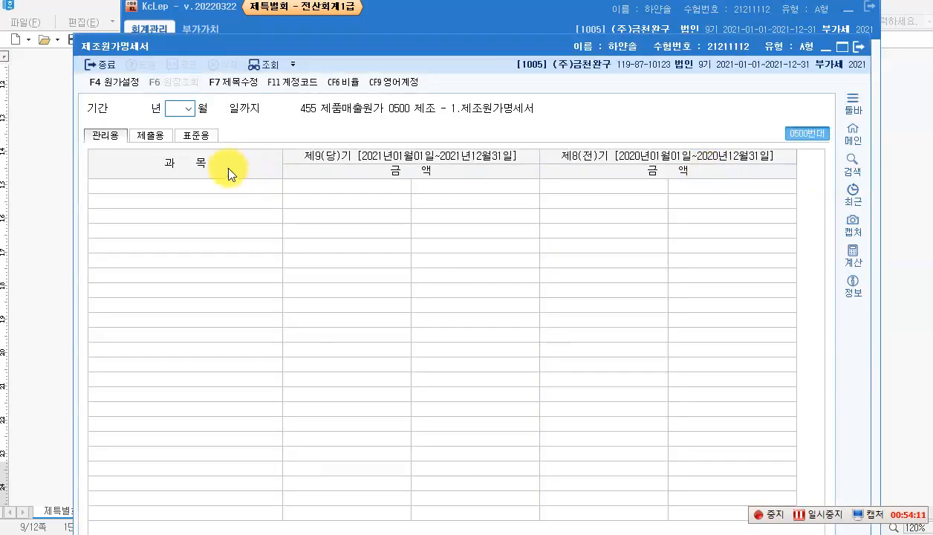
click(188, 109)
click(182, 174)
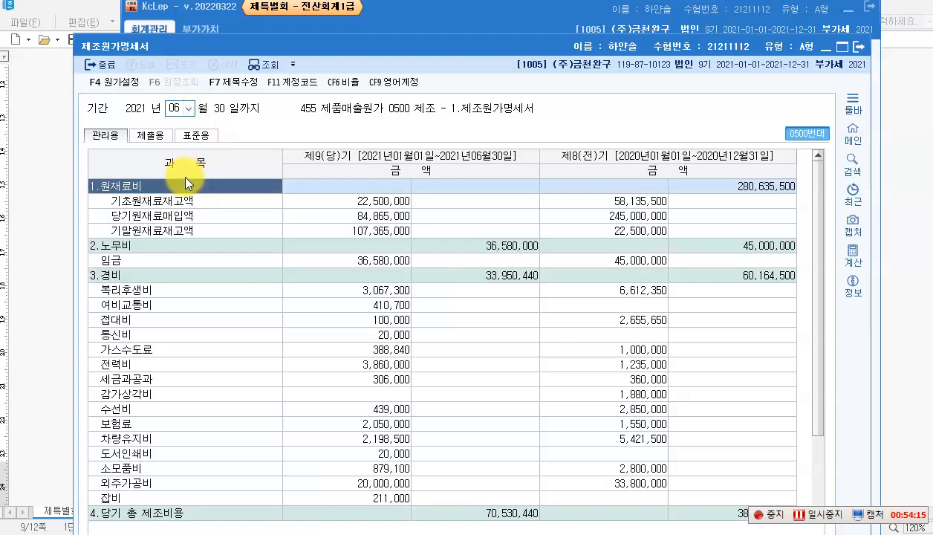
click(378, 291)
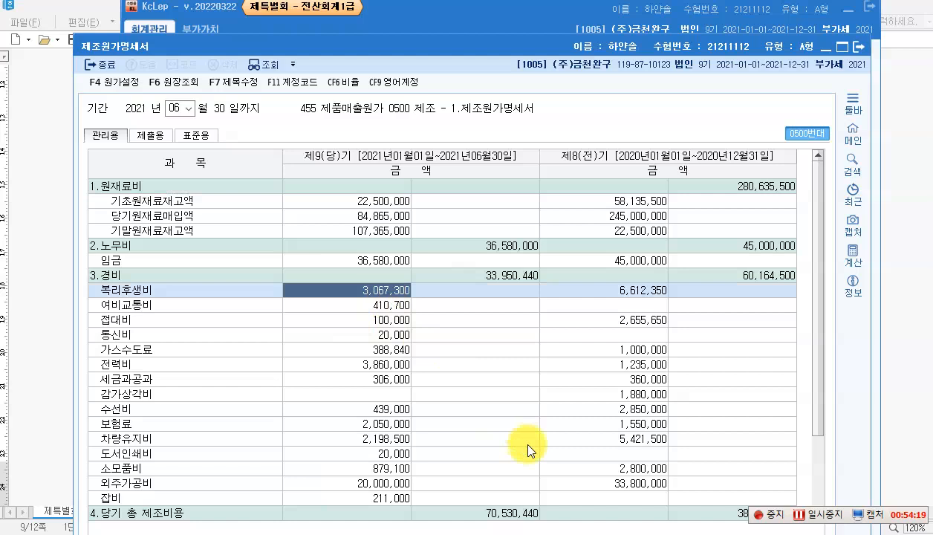